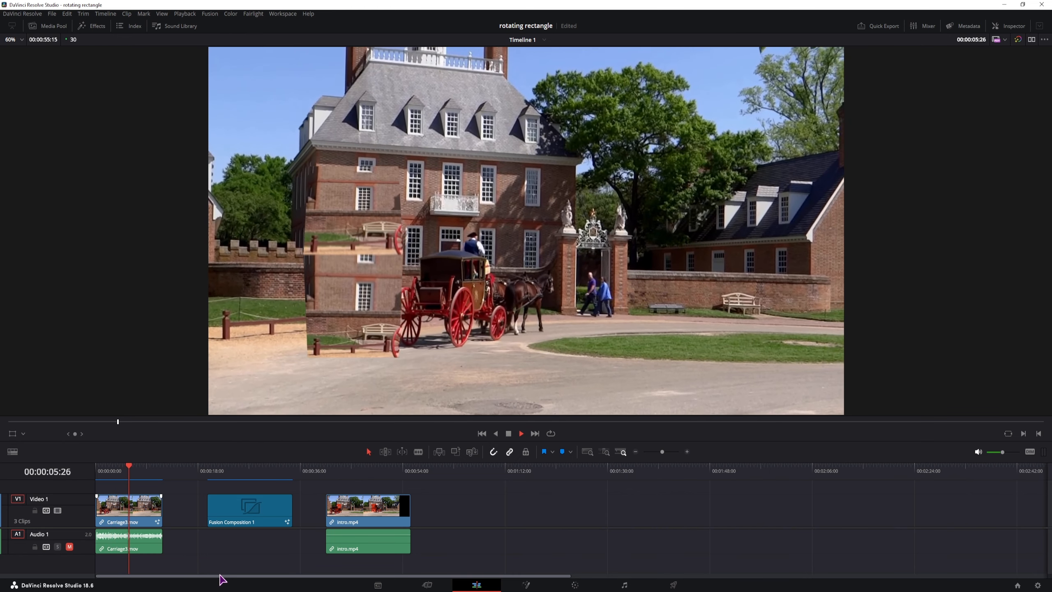
Step: Create a new 5-second Fusion Composition clip from the Media Pool
key("space")
left_click(456, 468)
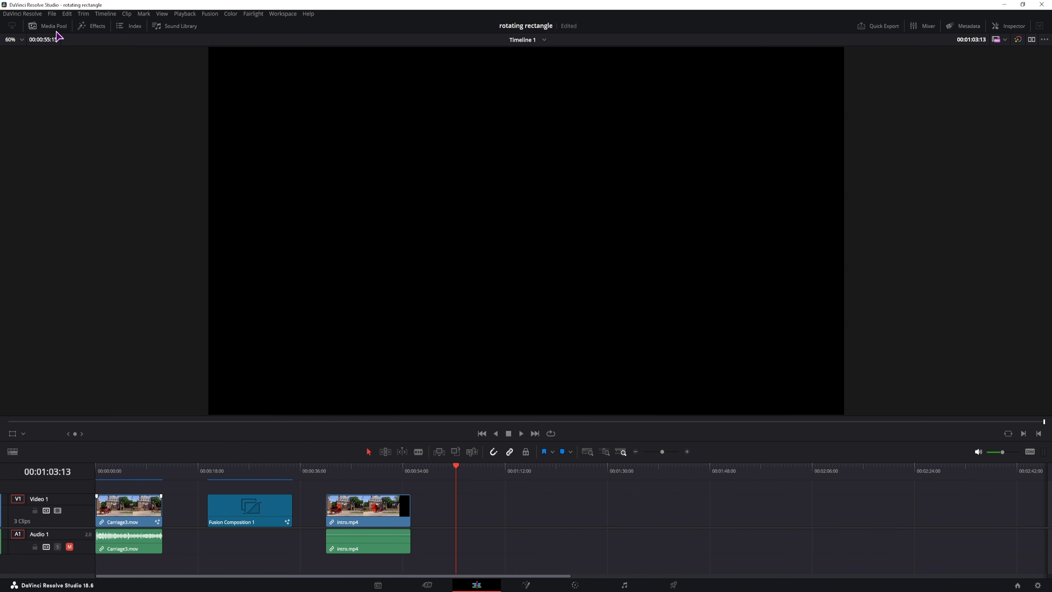
left_click(56, 29)
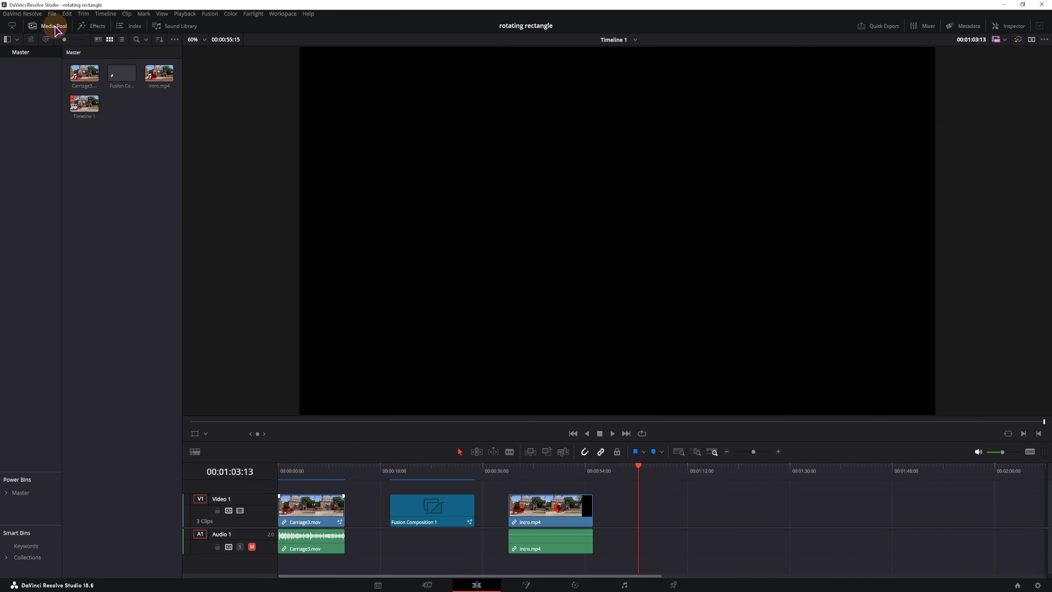
right_click(123, 229)
left_click(144, 266)
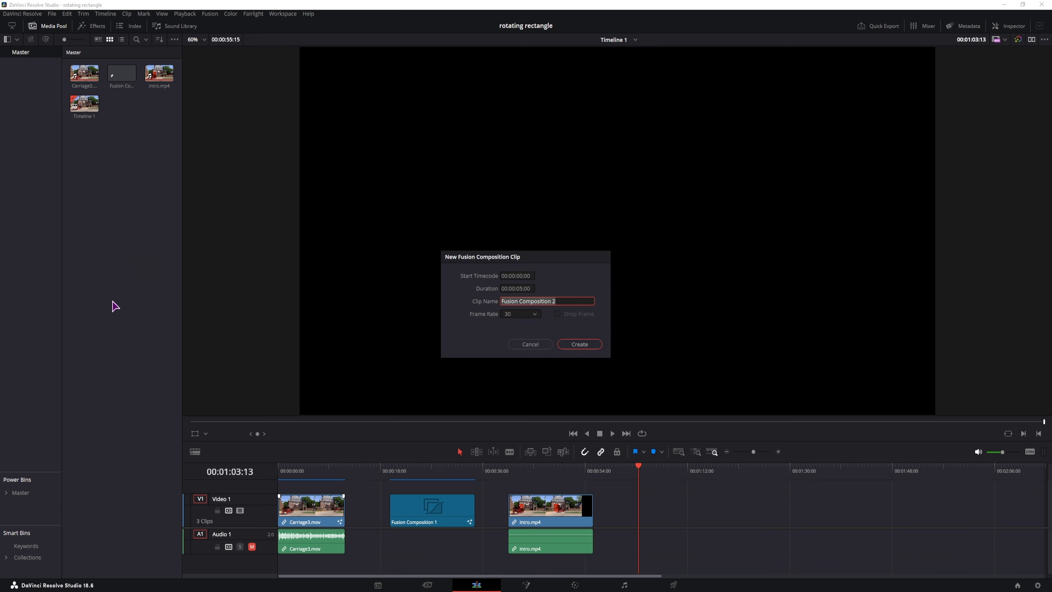
left_click(521, 290)
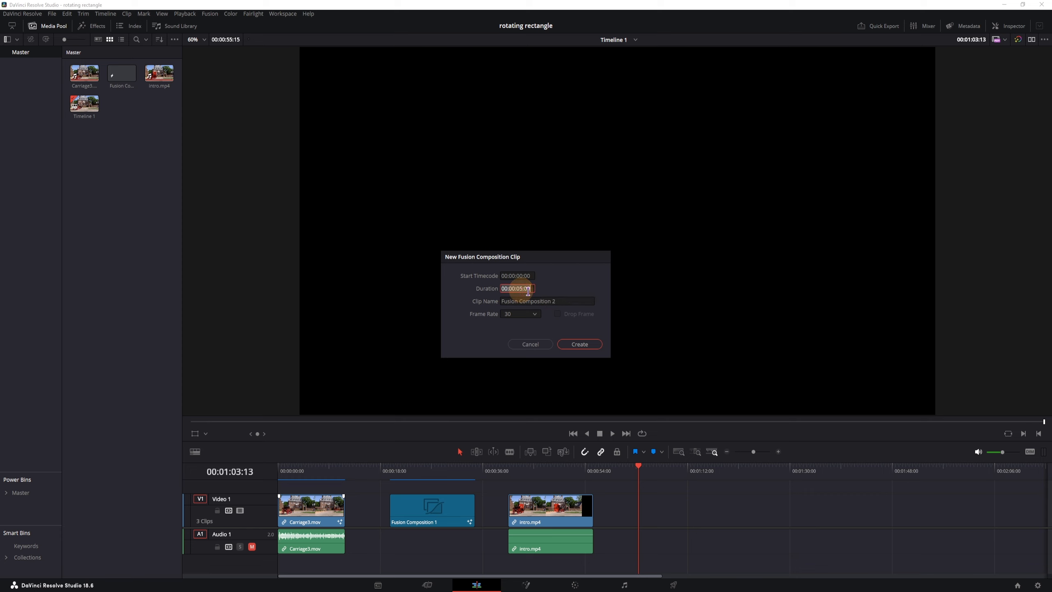
left_click(578, 344)
Step: Place the new Fusion clip on Video 1 after intro.mp4
left_click_drag(167, 79, 639, 520)
scroll(568, 522, "right", 3)
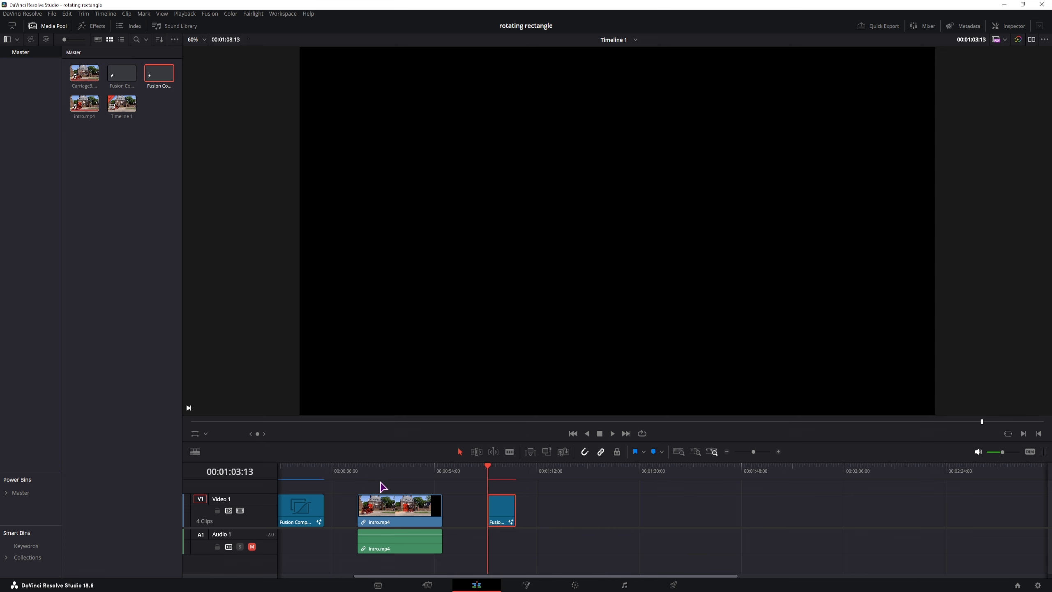
left_click(358, 477)
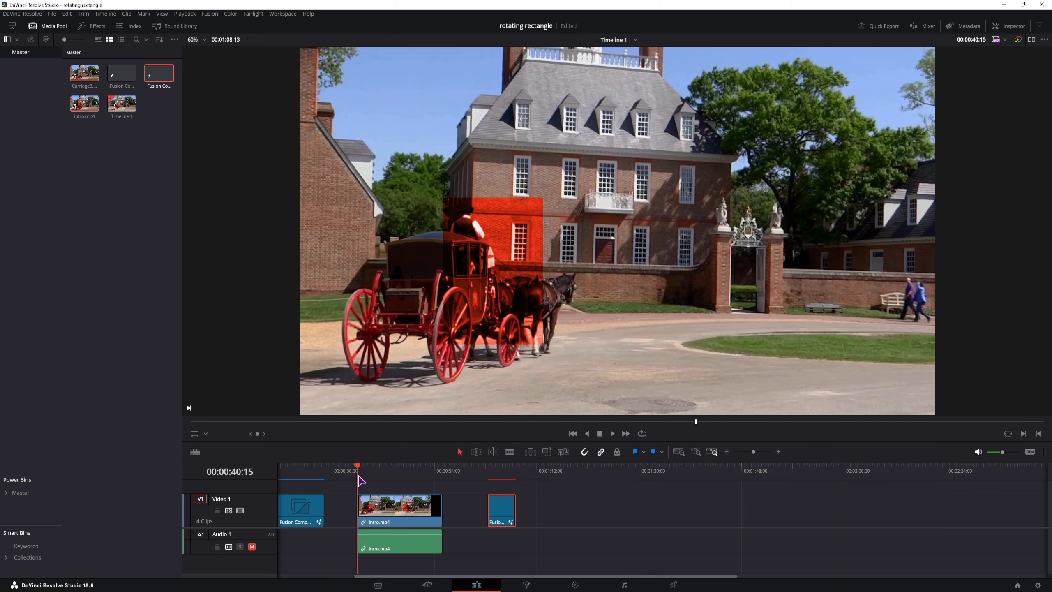
Step: Set Fusion Composition 2's clip duration to 00:00:10:00 after undoing a trial drag-extend
left_click_drag(515, 511, 570, 511)
left_click(571, 473)
key("Up")
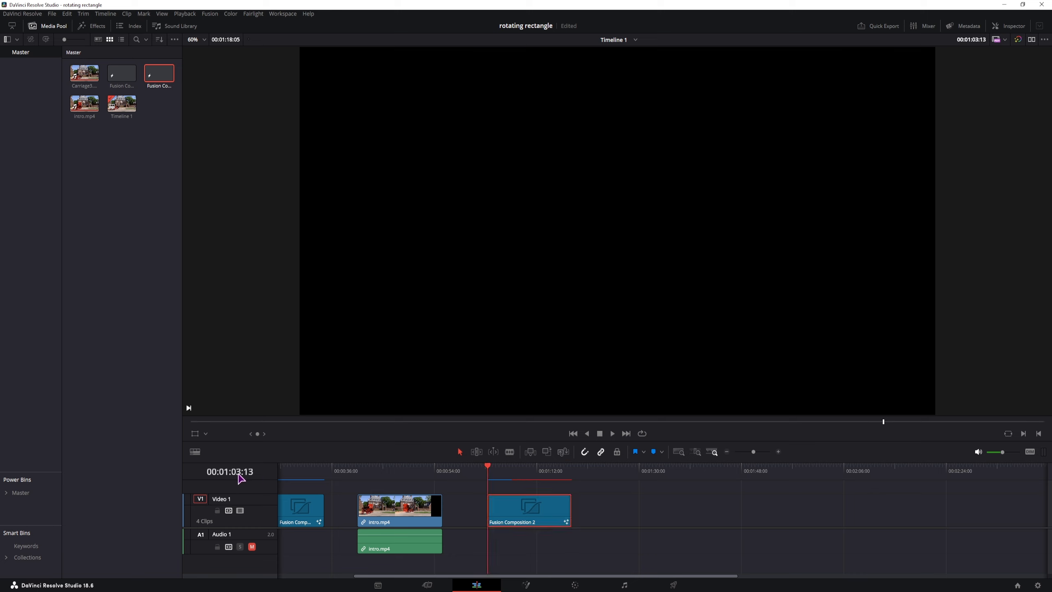
left_click_drag(495, 469, 541, 477)
key("ctrl+z")
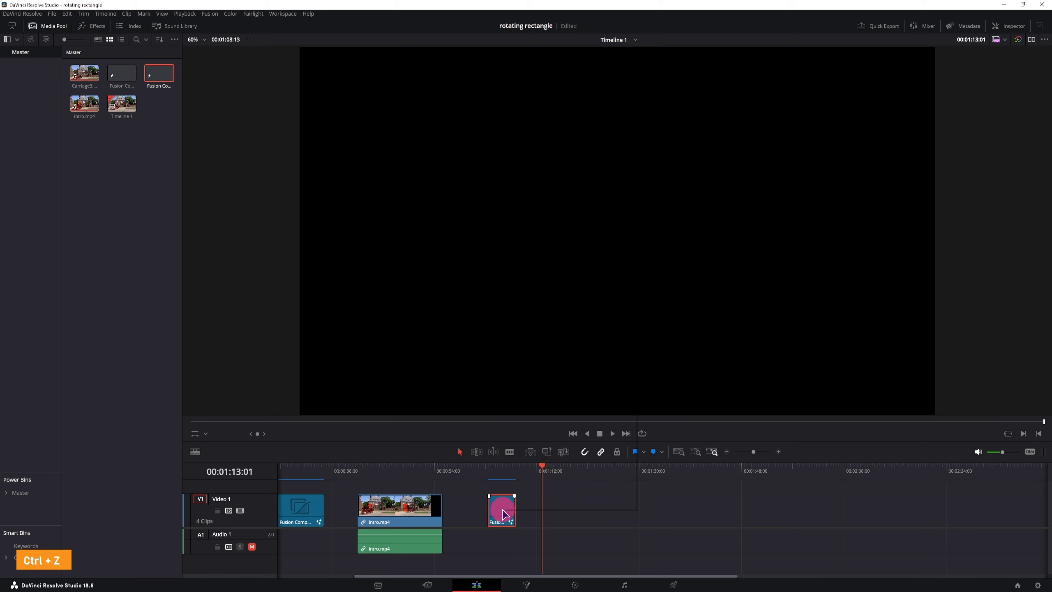
right_click(504, 514)
left_click(525, 474)
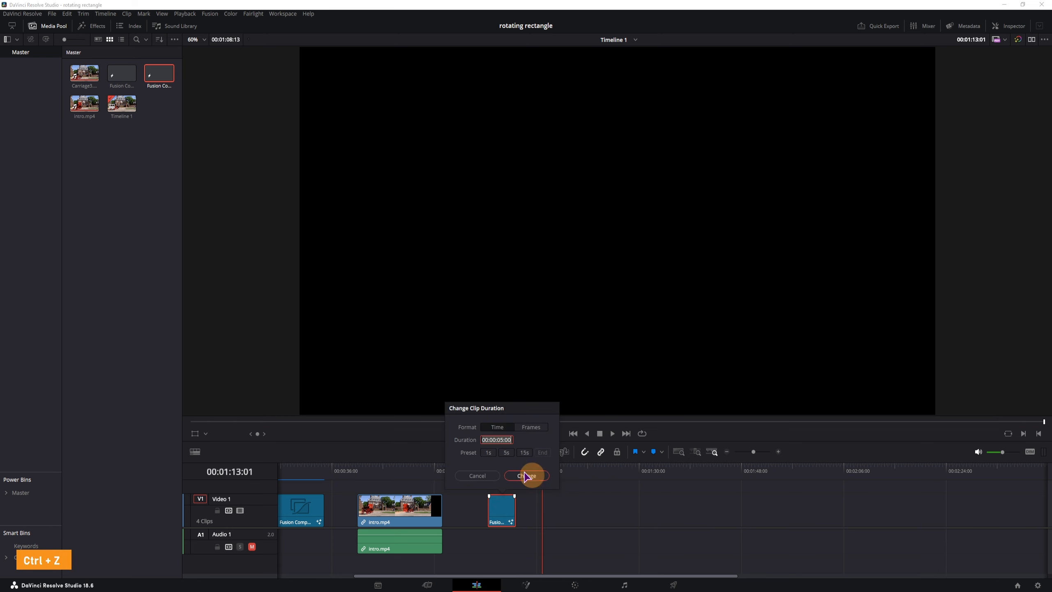
left_click(502, 441)
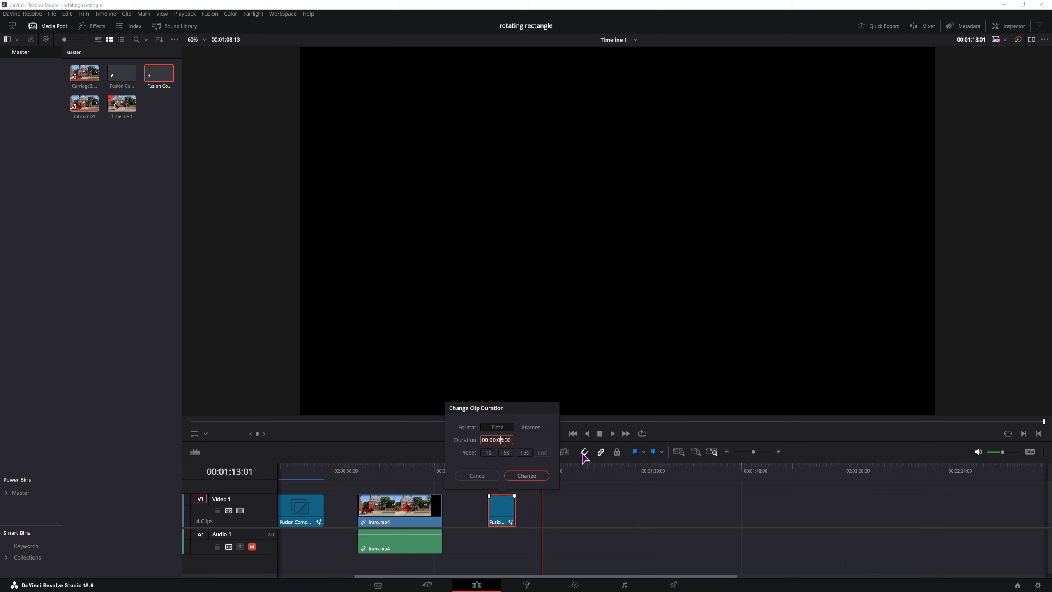
left_click(526, 475)
left_click(500, 476)
Step: Preview Carriage3.mov and its details, then move to the Fusion page
left_click(110, 163)
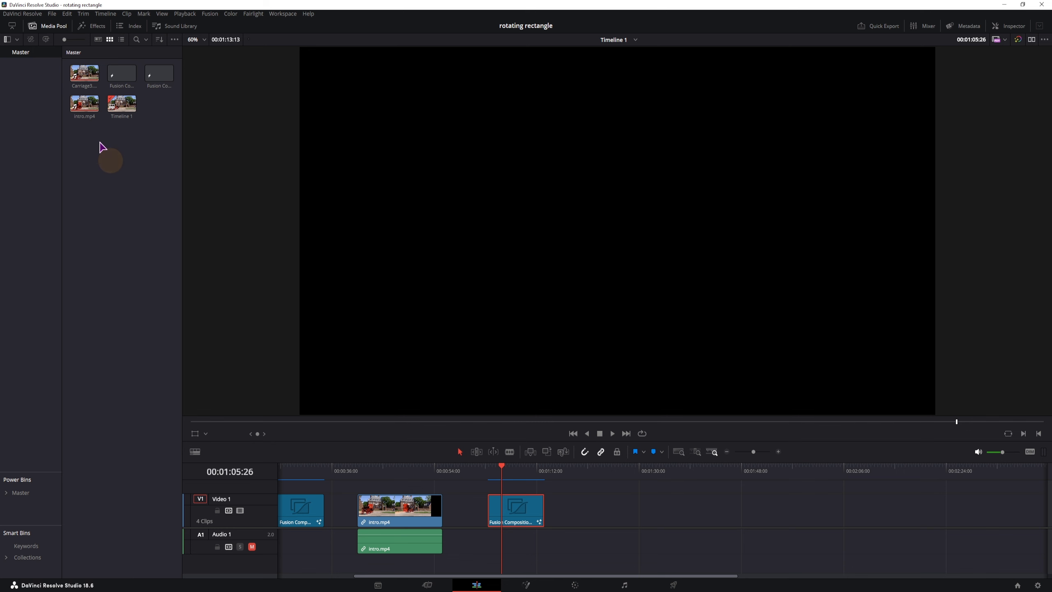
double_click(94, 78)
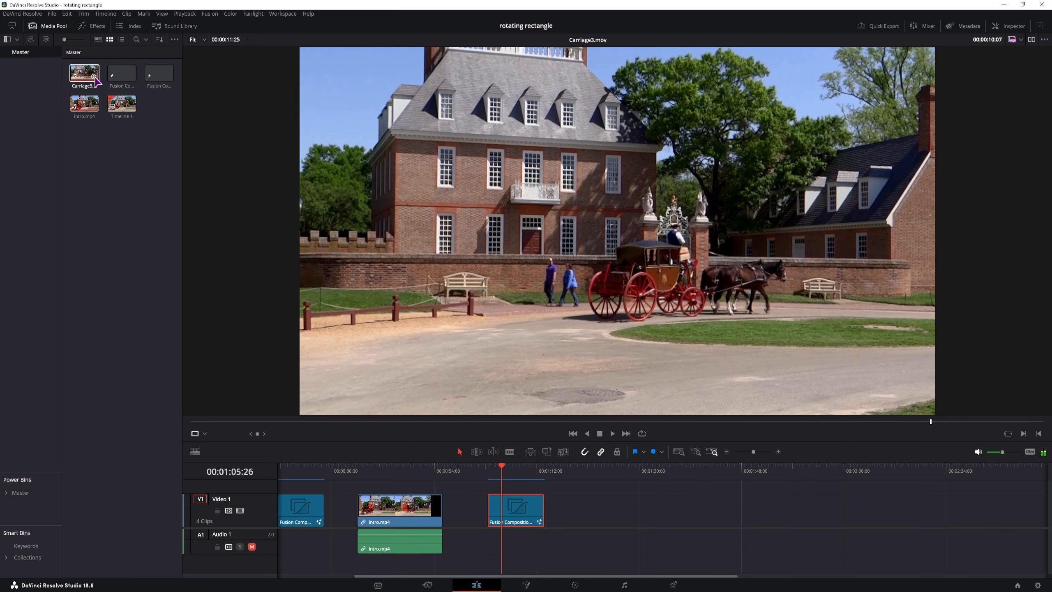
left_click(95, 77)
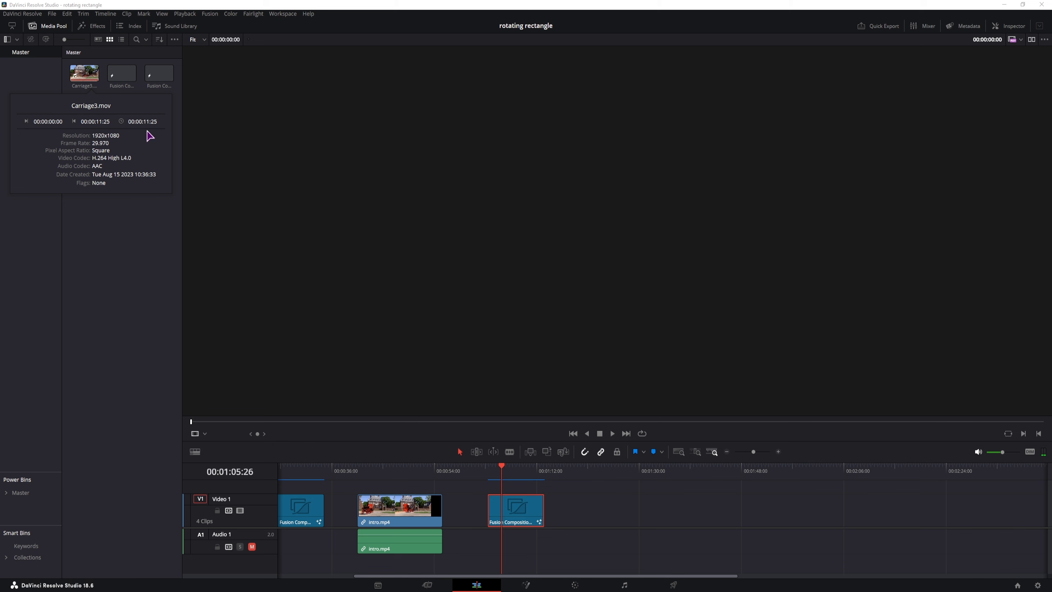
left_click(138, 270)
left_click(525, 583)
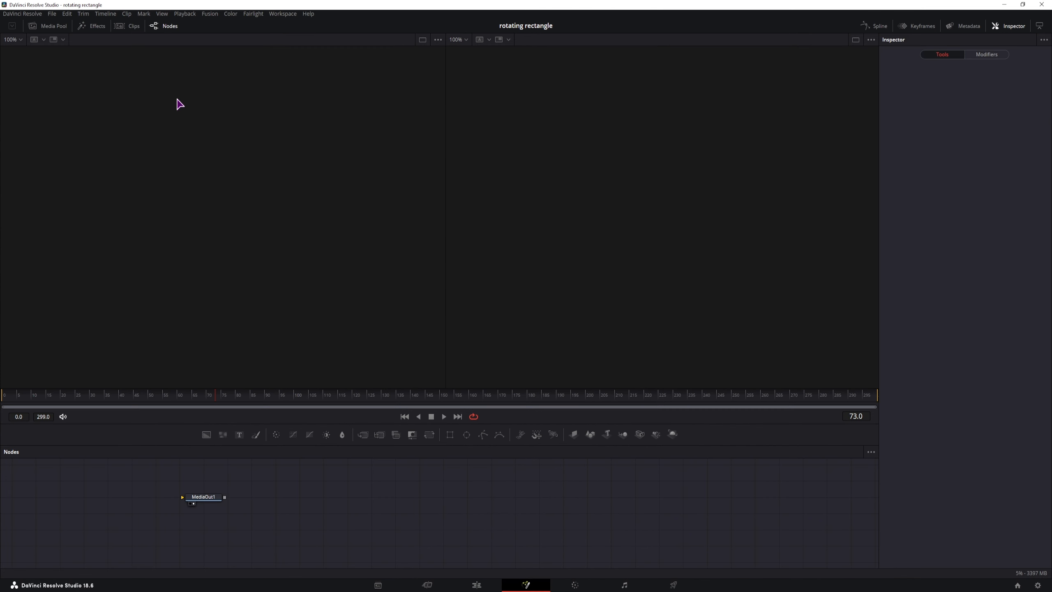
Step: Drag Carriage3.mov from the Media Pool into the node graph as MediaIn1, then hide the Media Pool
left_click(53, 27)
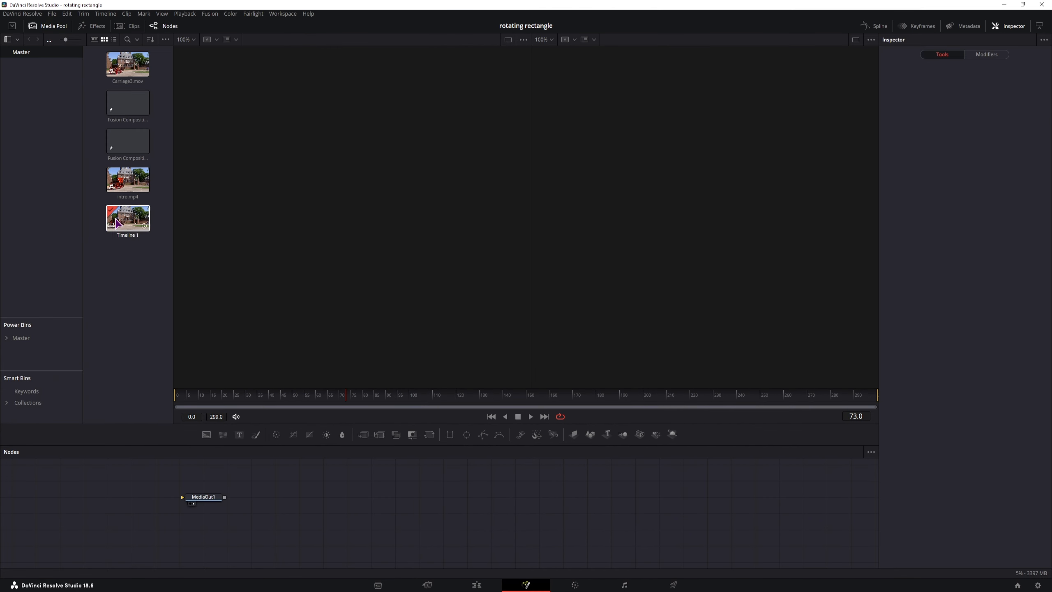
left_click_drag(113, 74, 89, 496)
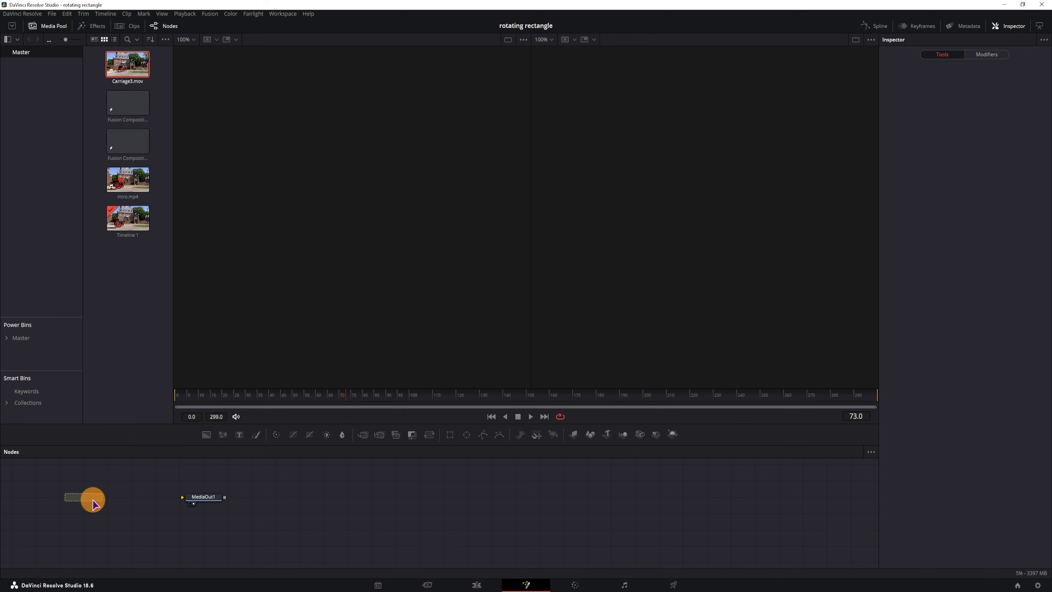
left_click(130, 489)
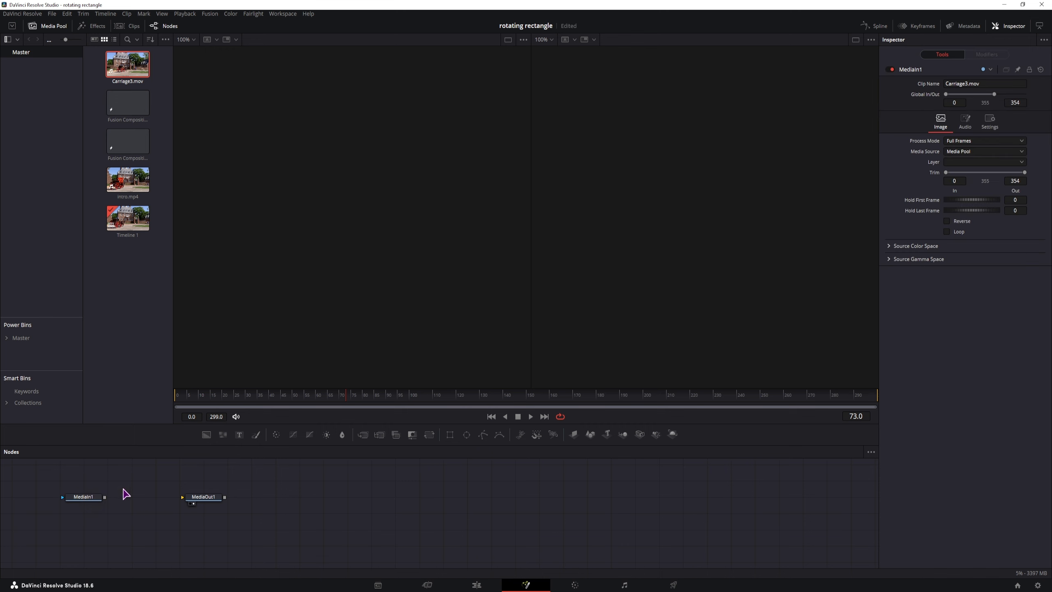
left_click(52, 26)
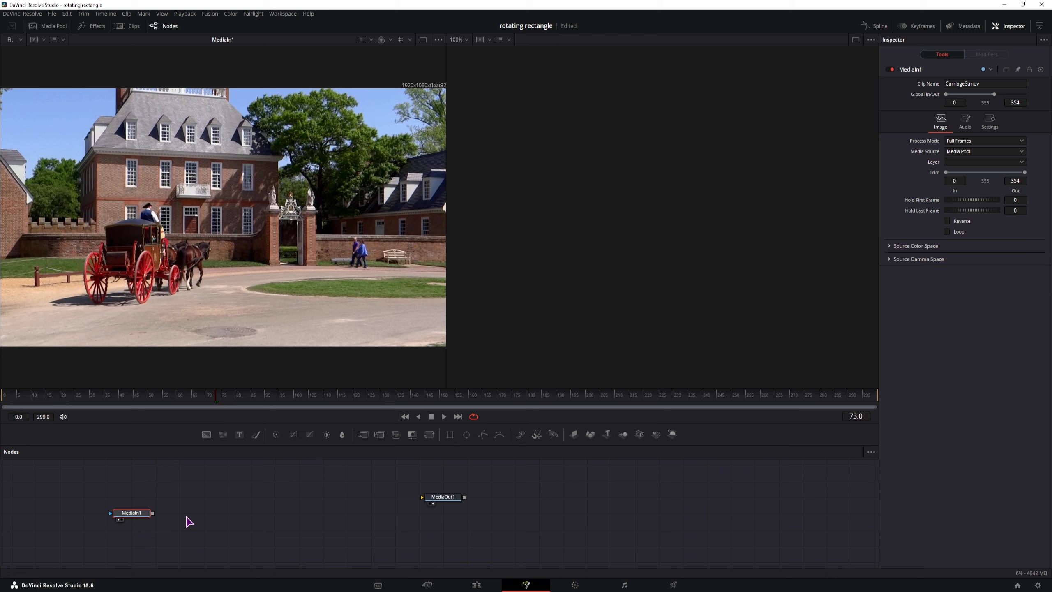
Step: Add a Shape3D node and set its shape to Cube
left_click(214, 504)
left_click(225, 506)
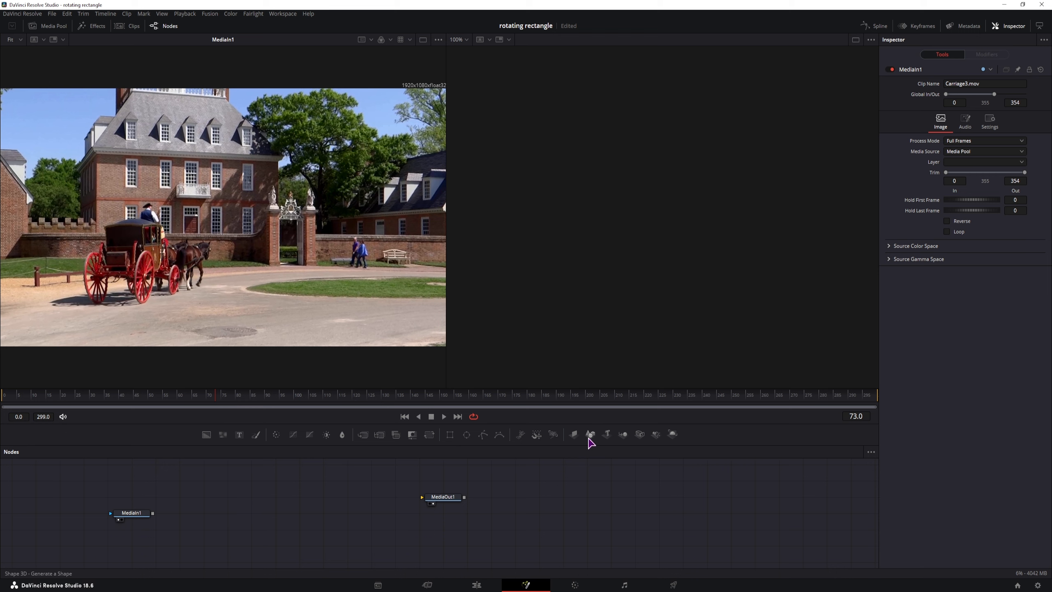
left_click_drag(589, 440, 227, 496)
left_click(971, 106)
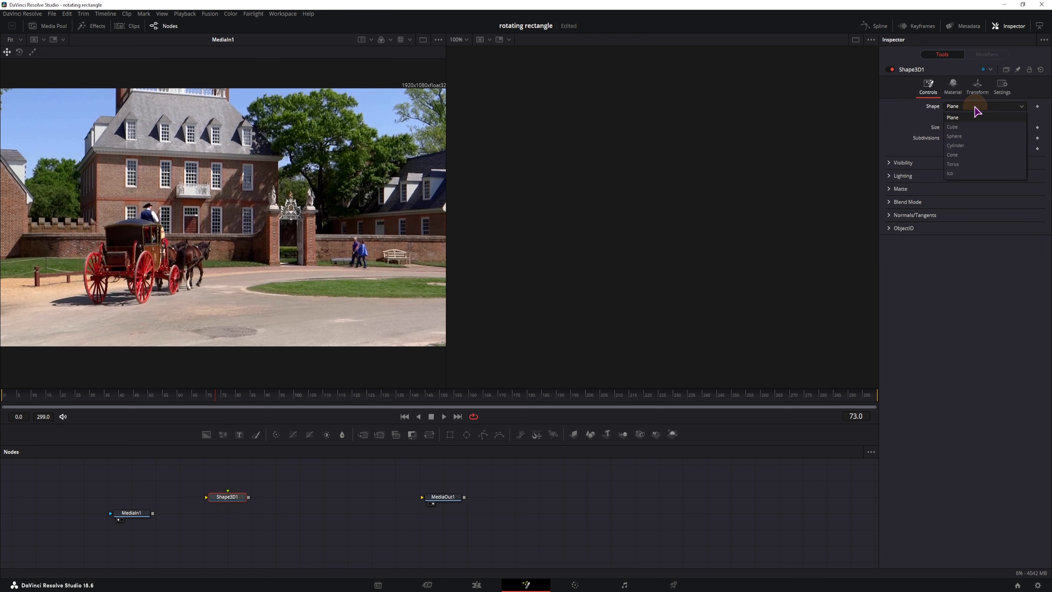
left_click(963, 124)
Step: Show Shape3D1 in the second viewer and orbit around the cube
left_click(232, 495)
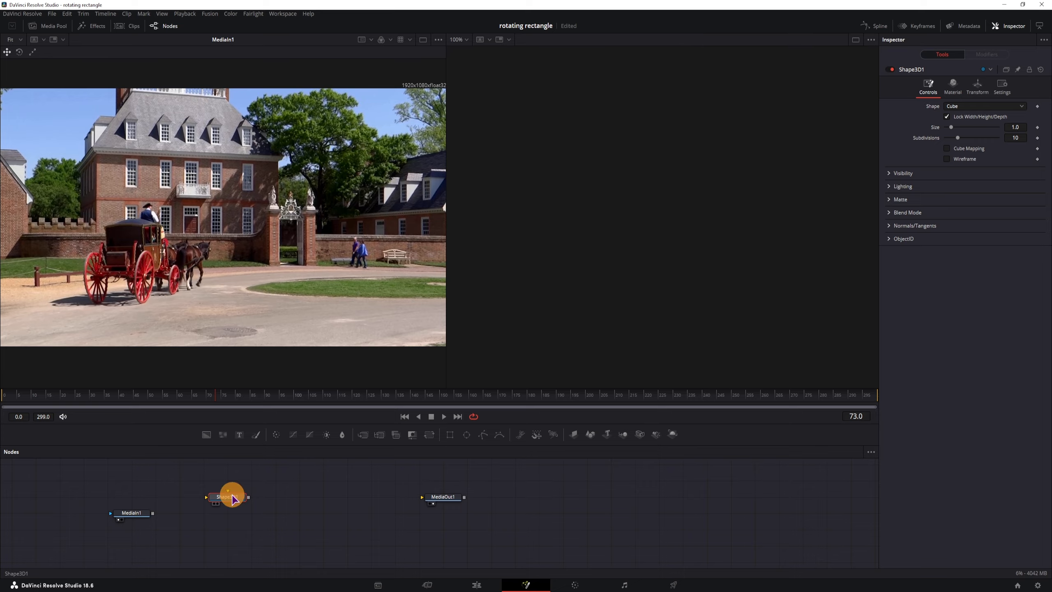
key("2")
scroll(646, 278, "down", 6)
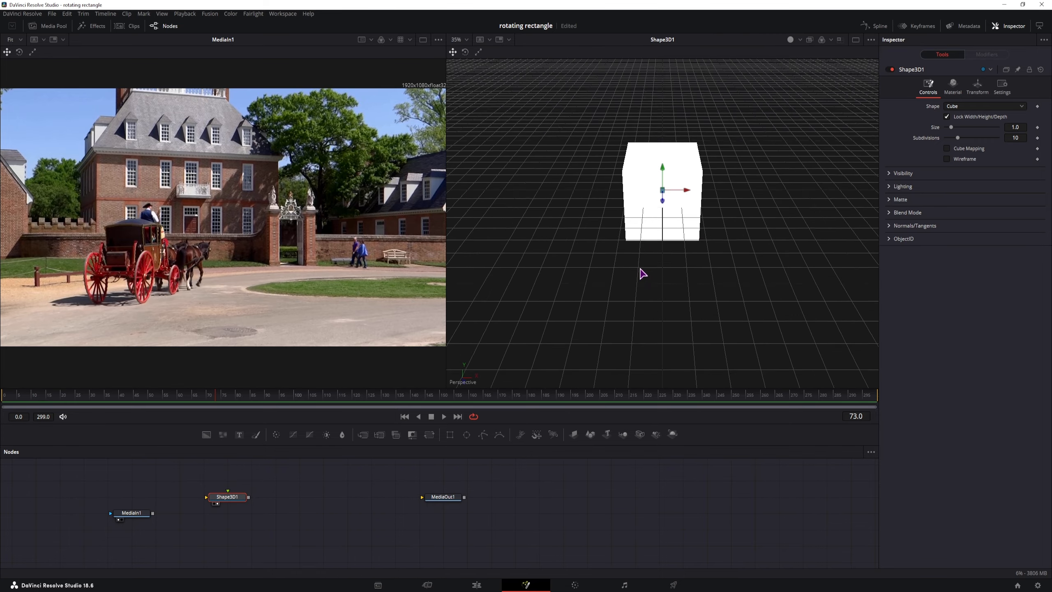
right_click(715, 292)
left_click_drag(642, 289, 689, 258)
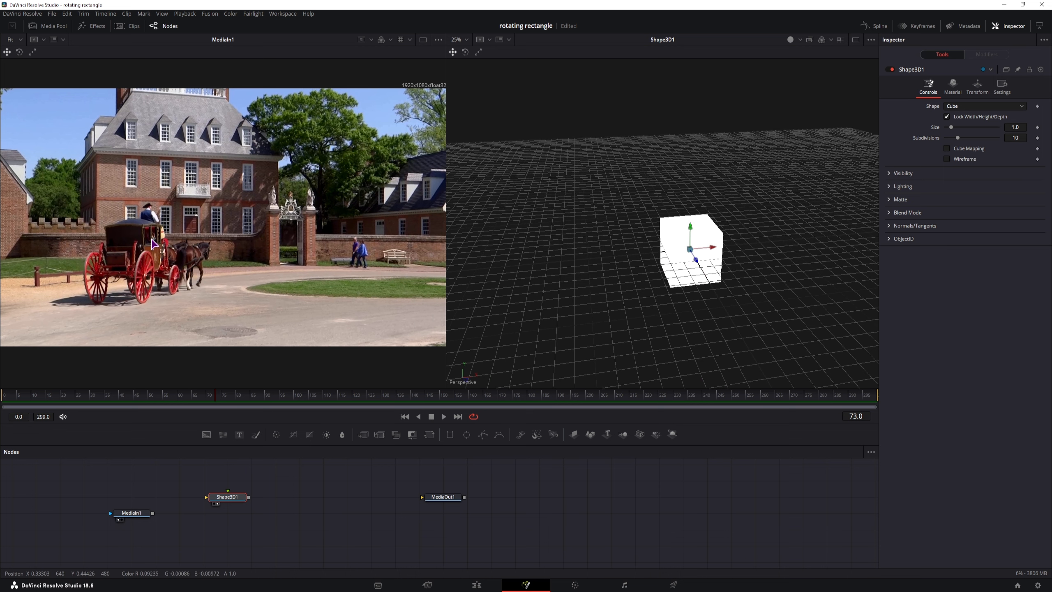
left_click(226, 499)
Step: Replace Shape3D1 with a Cube3D node and view it in the 3D viewer
key("Delete")
key("shift+space")
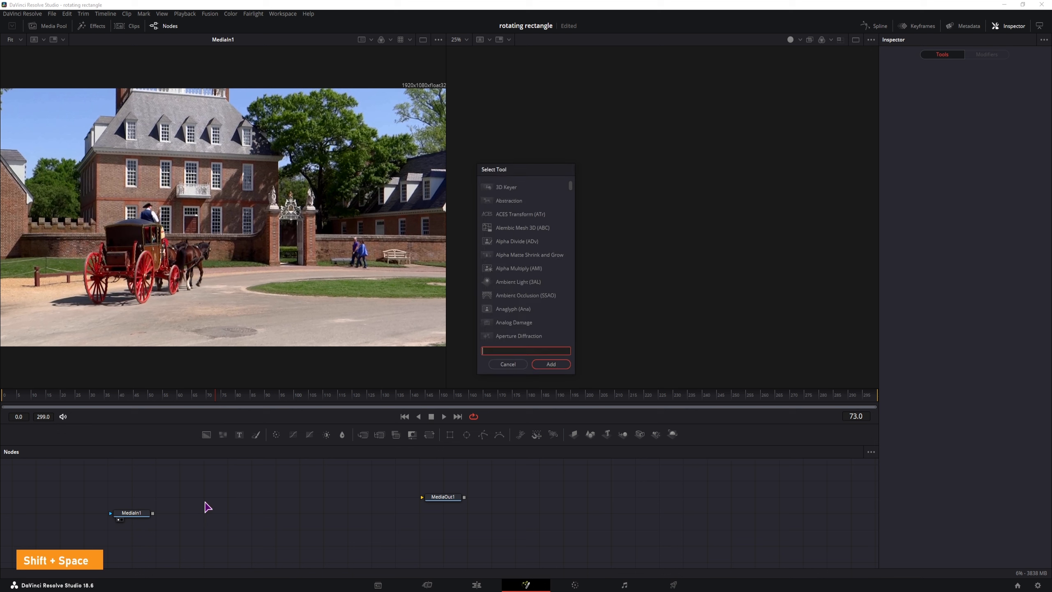
type("cube")
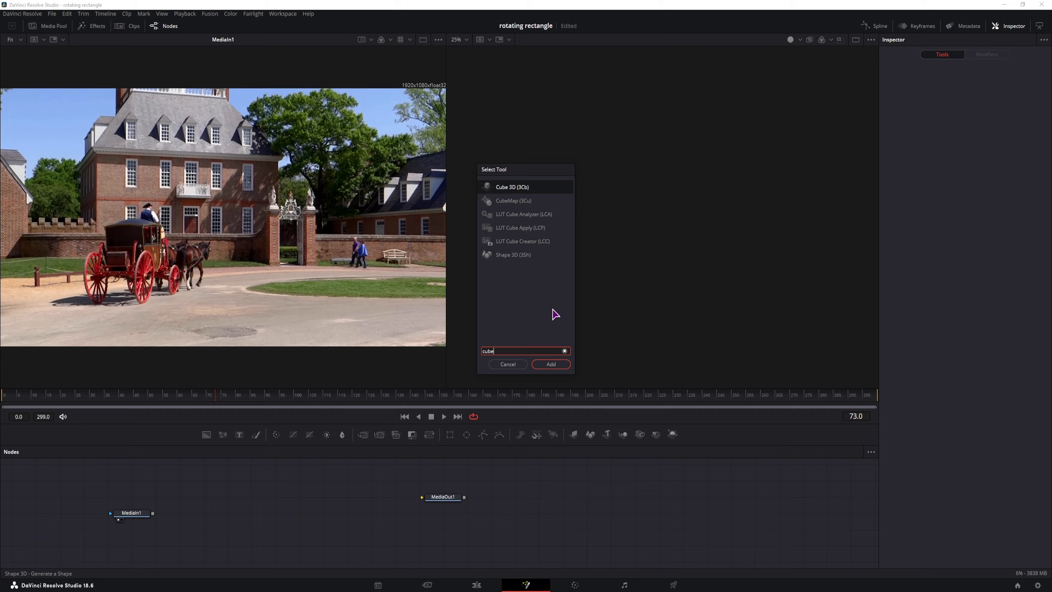
left_click(554, 366)
mouse_move(214, 501)
left_mouse_down()
mouse_move(236, 503)
mouse_move(224, 519)
mouse_move(225, 502)
left_mouse_up()
key("2")
left_click_drag(643, 364, 553, 337)
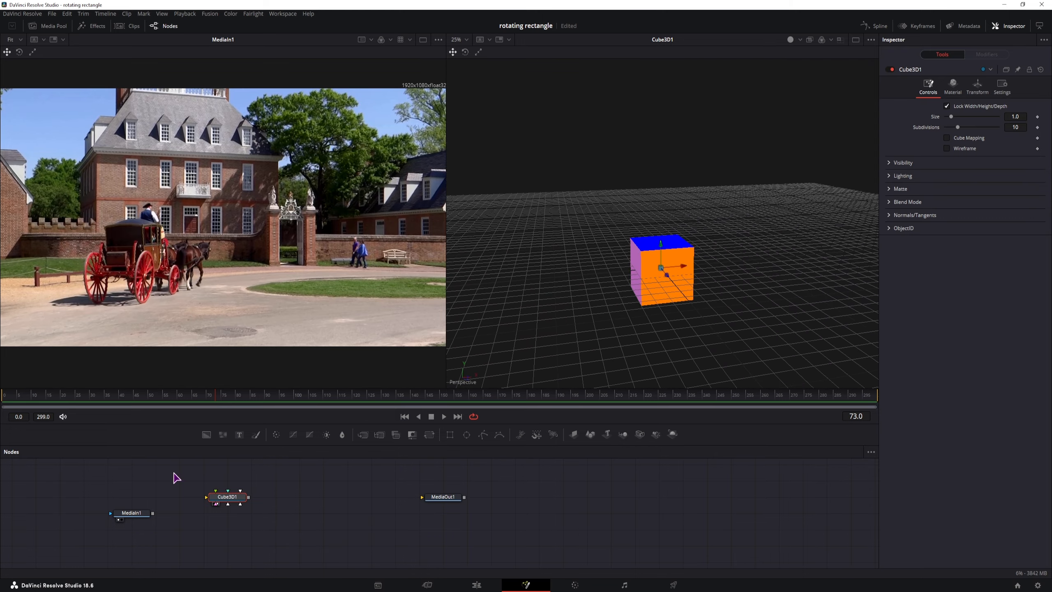
Step: Map MediaIn1 onto the cube faces and chain Cube3D1 through a Renderer3D into MediaOut1
left_click_drag(156, 515, 227, 498)
left_click_drag(152, 513, 230, 503)
left_click_drag(443, 496, 466, 497)
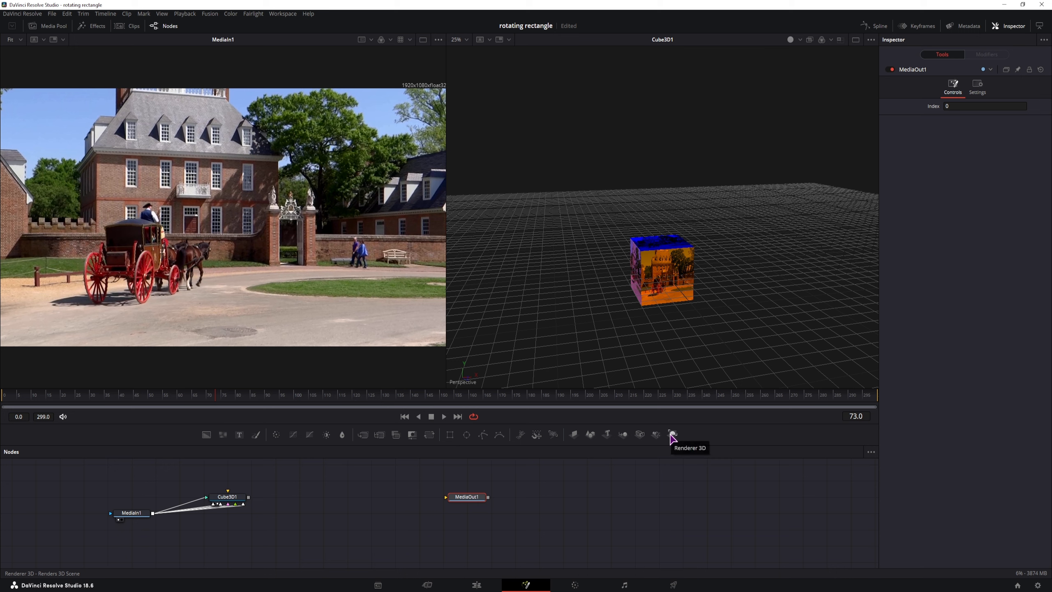
left_click_drag(673, 435, 324, 497)
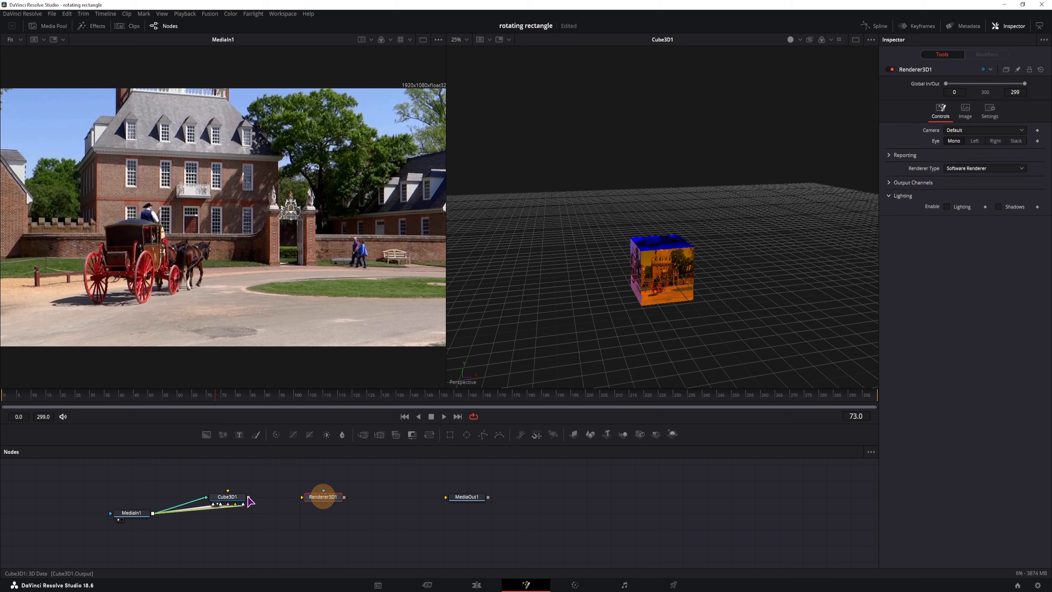
left_click_drag(248, 496, 446, 497)
left_click(470, 499)
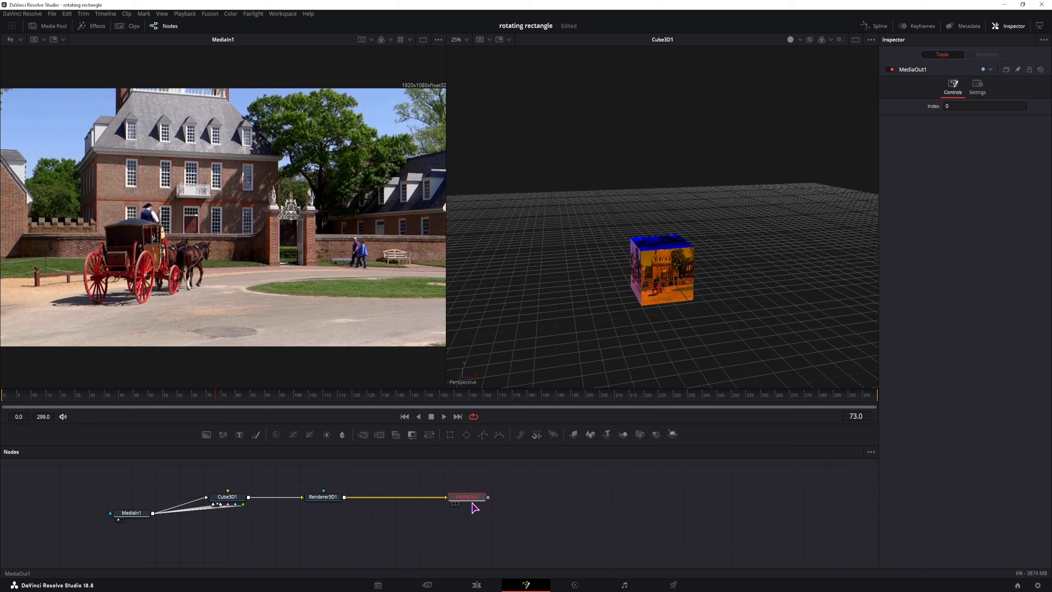
Step: Spread out MediaIn1, Renderer3D1 and MediaOut1 to make room in the graph
key("2")
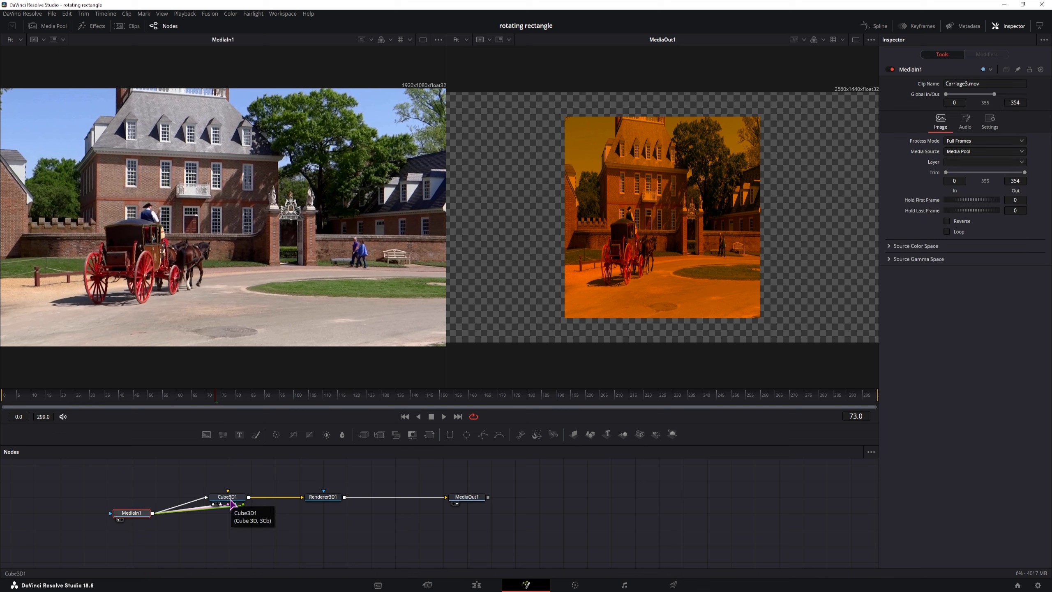
left_click(101, 516)
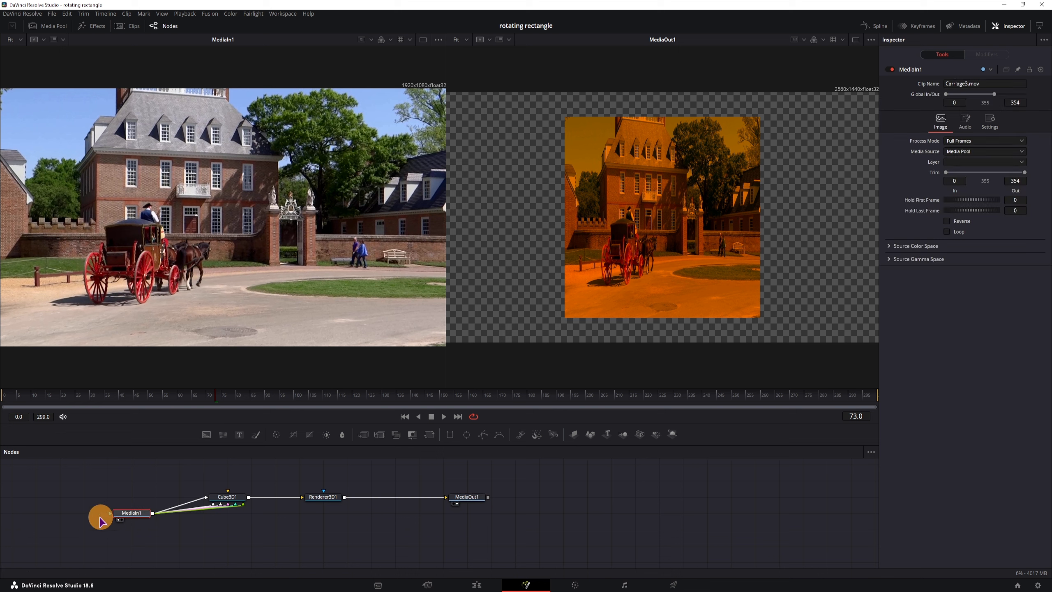
left_click(132, 512)
left_click_drag(132, 513, 108, 514)
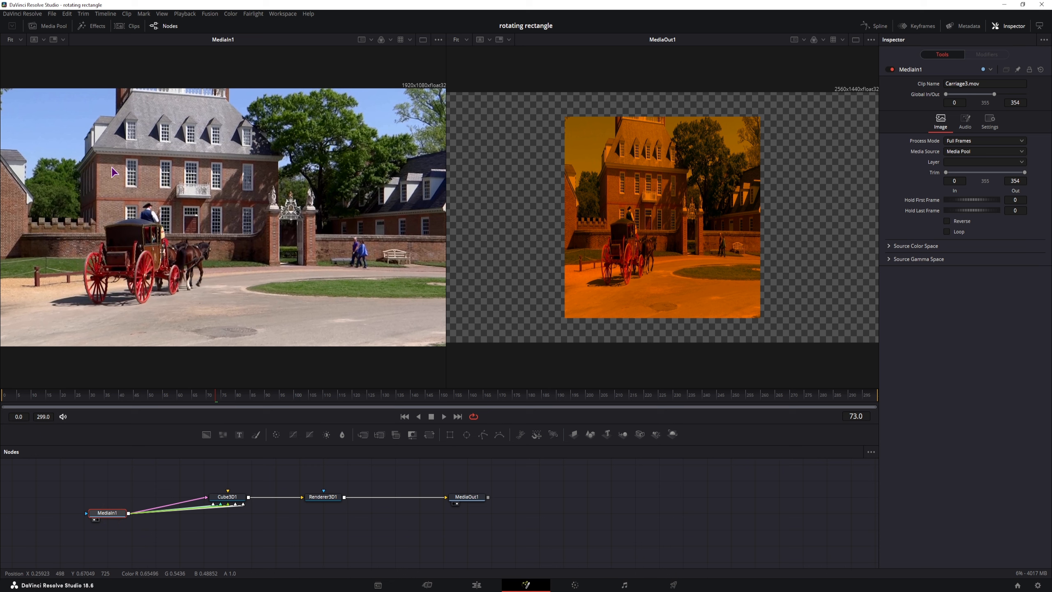
left_click_drag(327, 496, 375, 496)
left_click(476, 499)
left_click_drag(477, 499, 547, 497)
left_click_drag(371, 497, 453, 495)
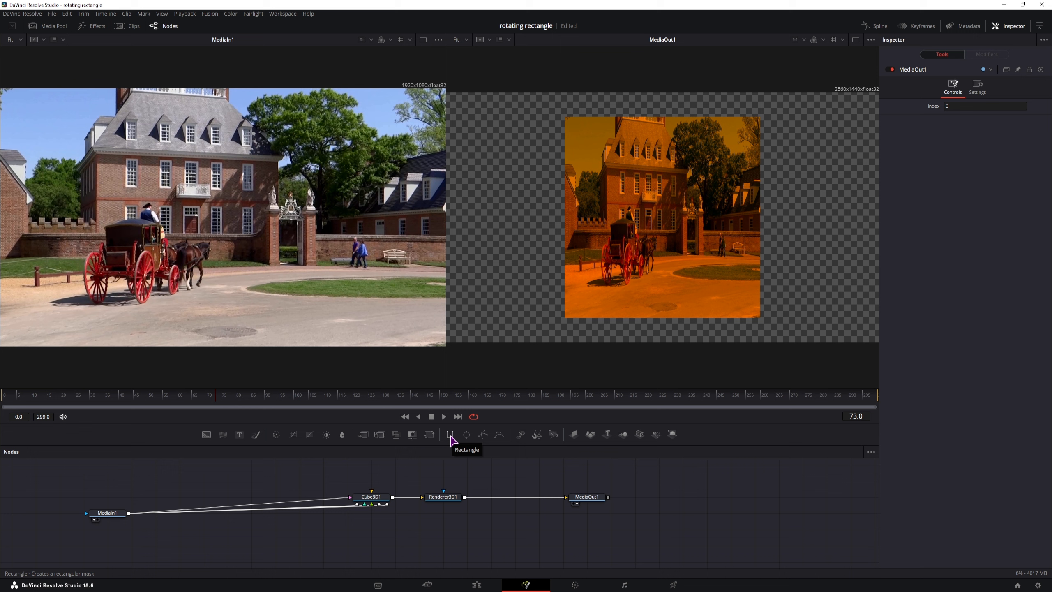
Step: Add a Rectangle node and connect it to MediaIn1's effect mask input
left_click_drag(451, 439, 242, 492)
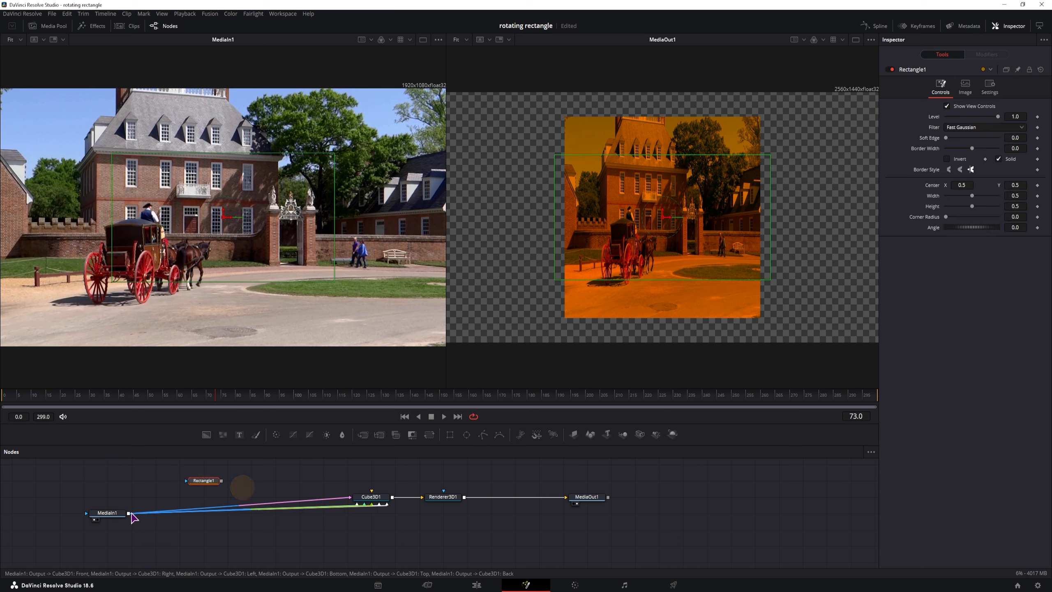
left_click_drag(129, 512, 87, 515)
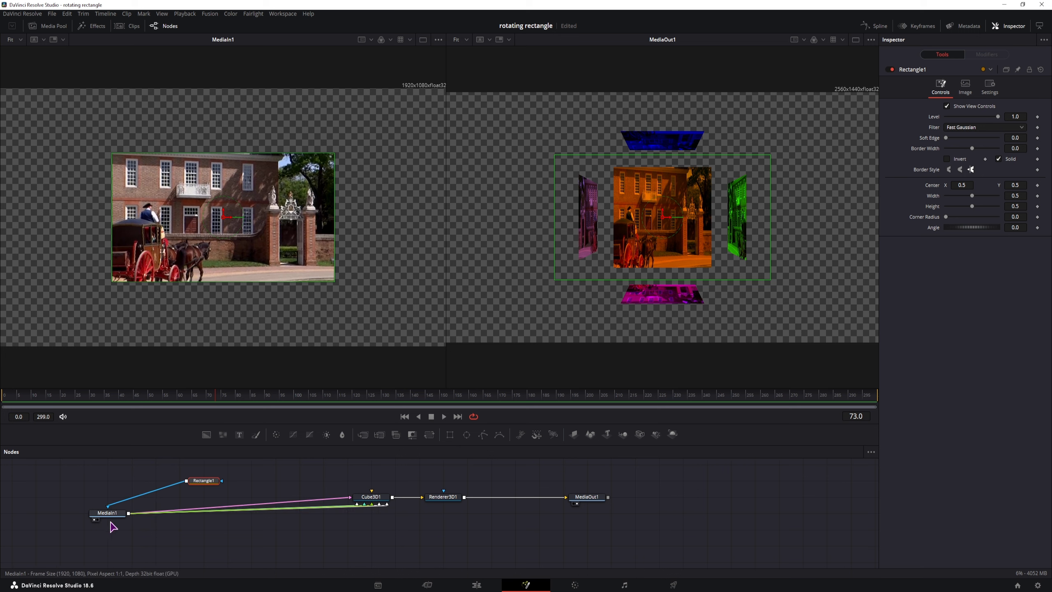
mouse_move(113, 523)
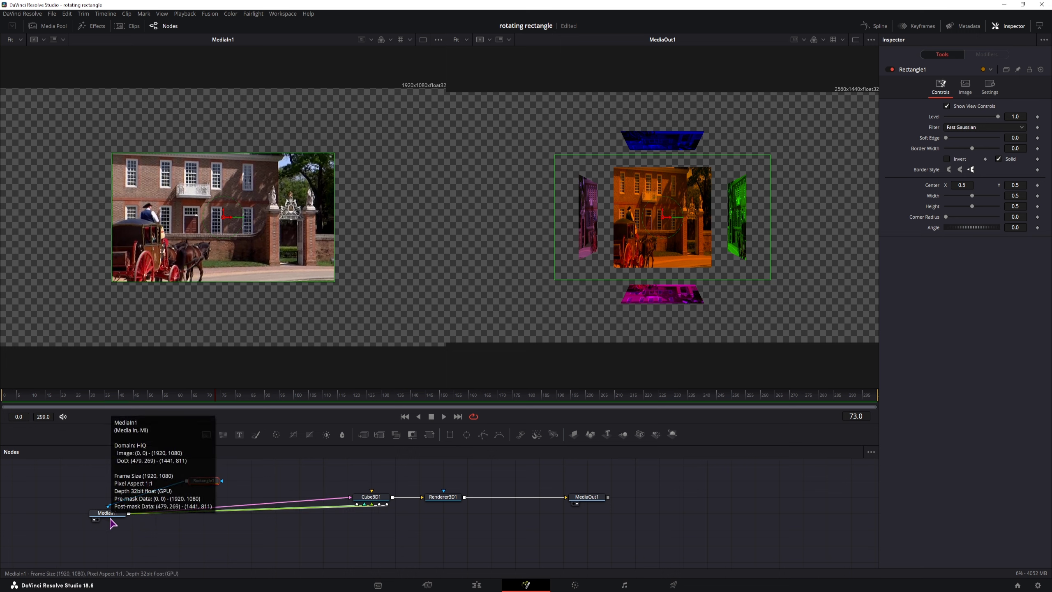
Step: Disconnect the rectangle mask and feed MediaIn1 into a new Merge1 node
left_click_drag(109, 506, 136, 457)
left_click_drag(363, 435, 295, 488)
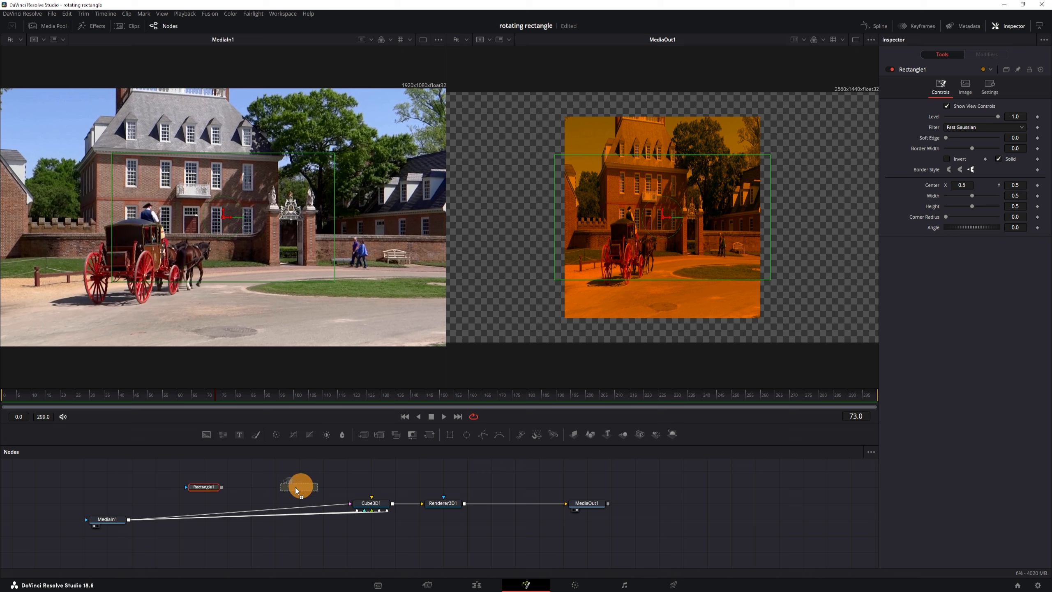
left_click_drag(211, 507, 236, 478)
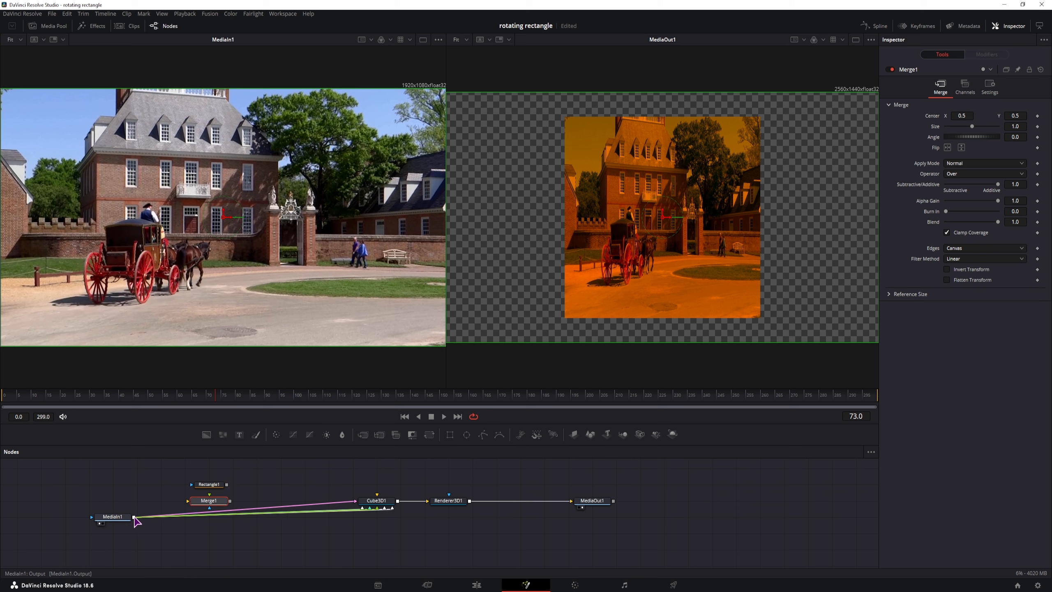
left_click_drag(134, 516, 186, 501)
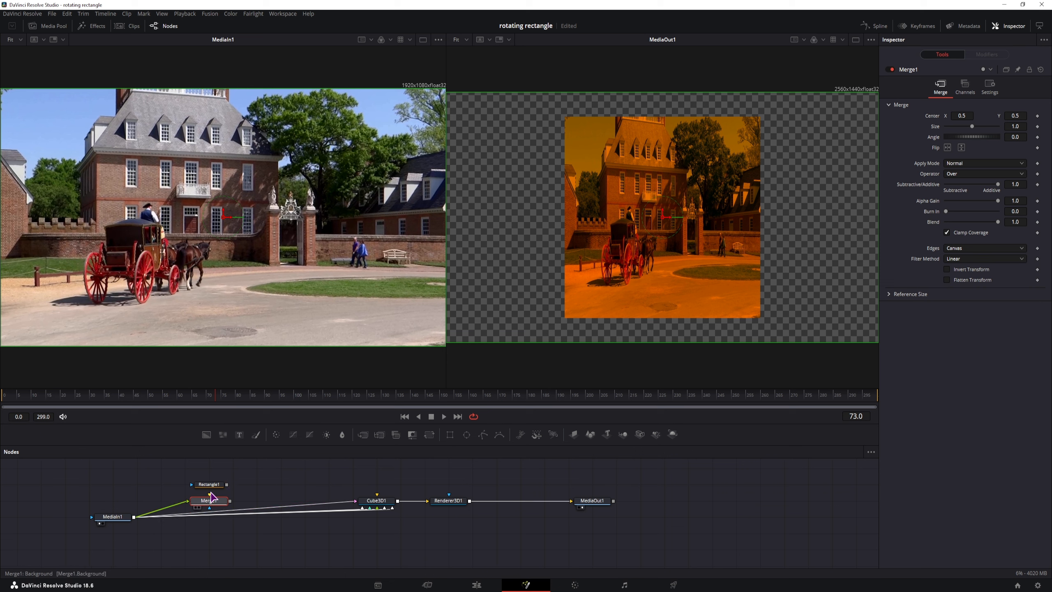
Step: Add a fully transparent Background1 as Merge1's background
left_click_drag(208, 433, 166, 471)
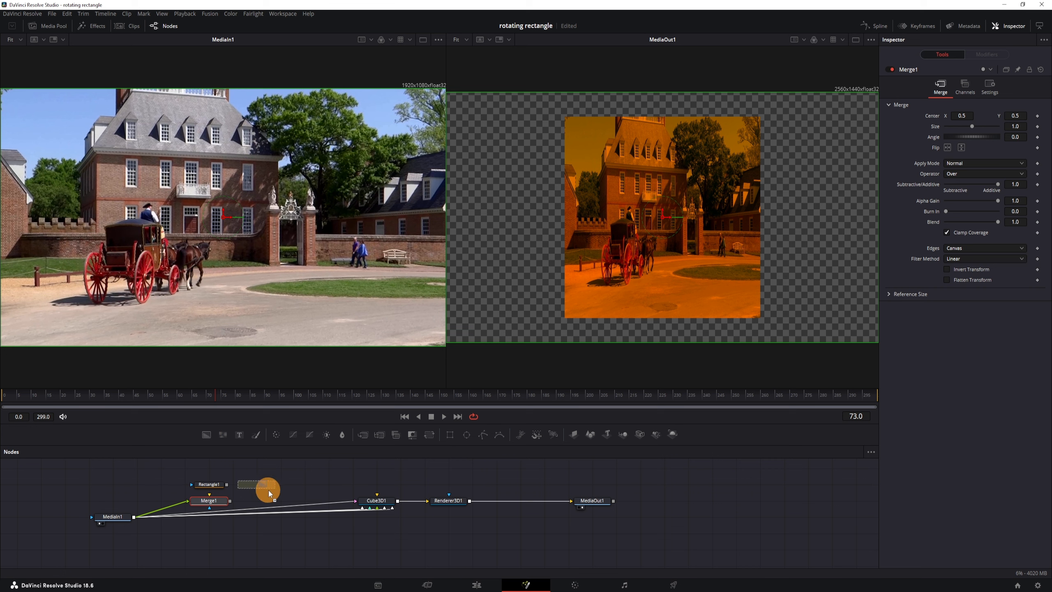
left_click_drag(268, 490, 208, 497)
left_click(257, 501)
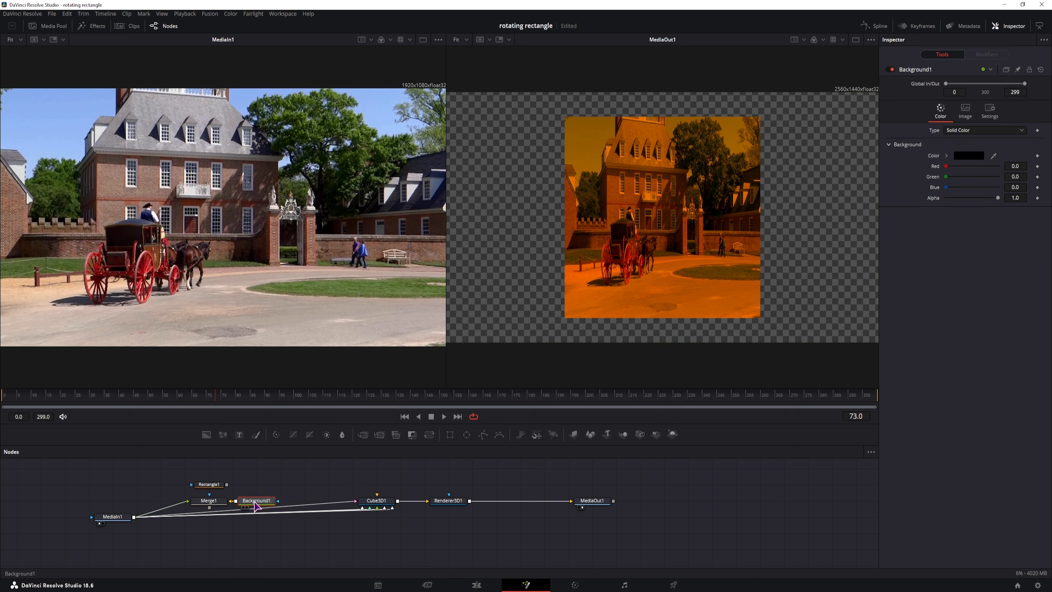
left_click_drag(997, 198, 1040, 206)
left_click_drag(226, 485, 302, 239)
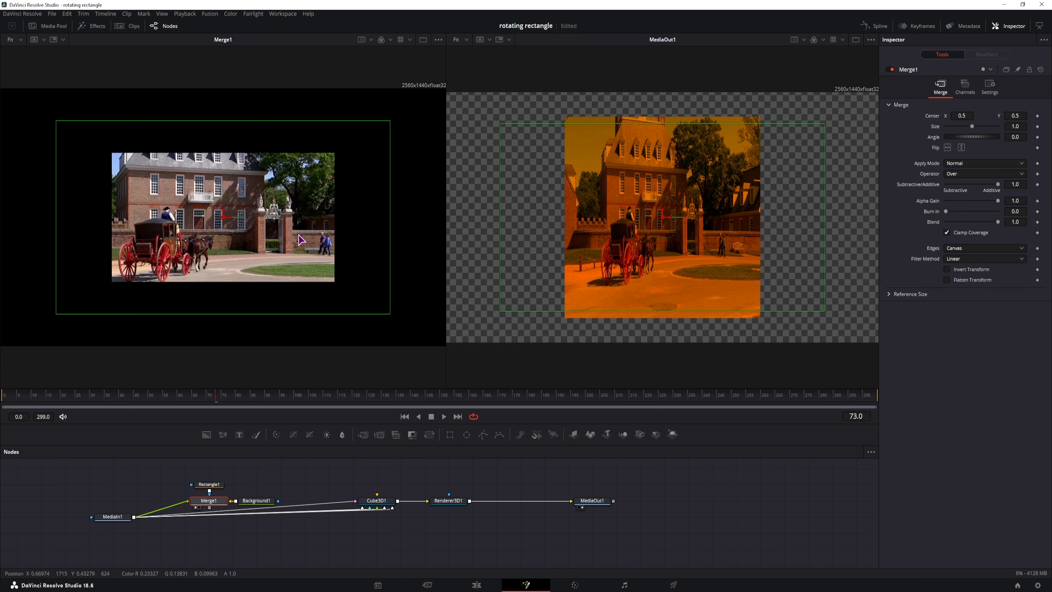
left_click(254, 500)
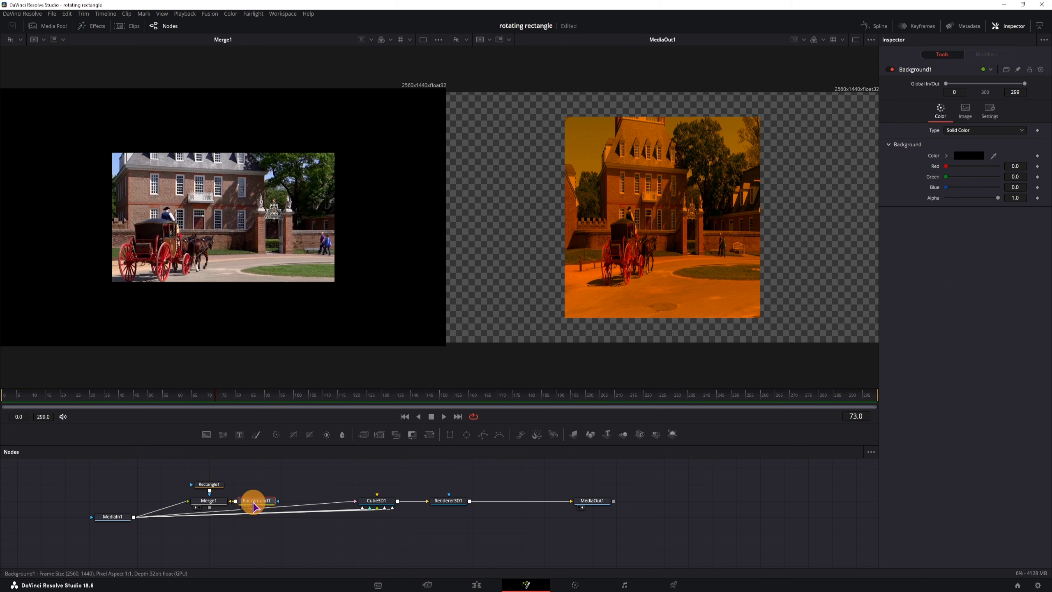
left_click_drag(997, 197, 836, 204)
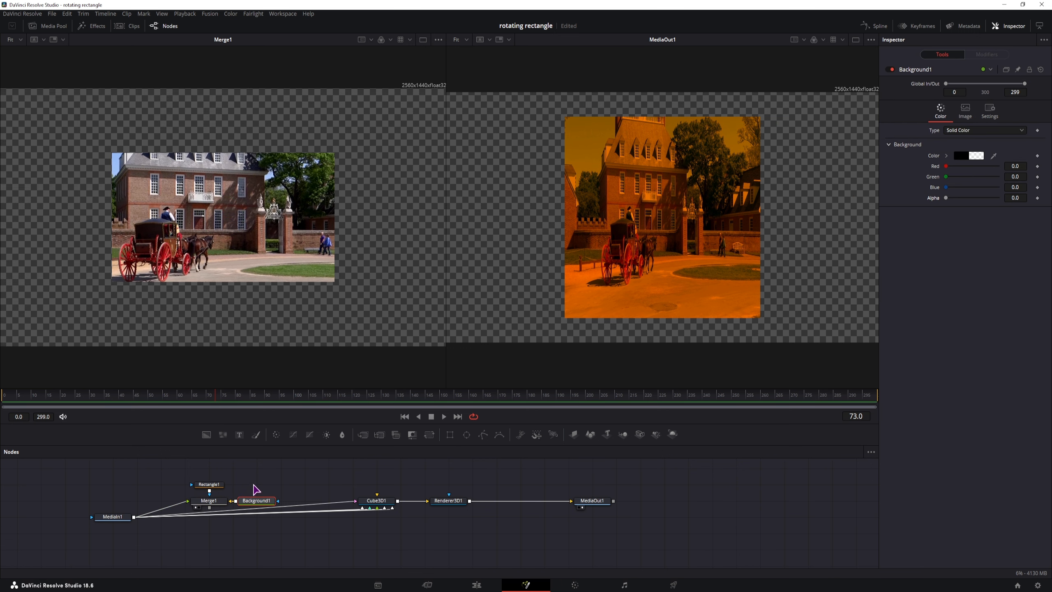
Step: Connect Rectangle1 to Merge1's mask and shrink it to about 0.085 by 0.241
left_click(209, 484)
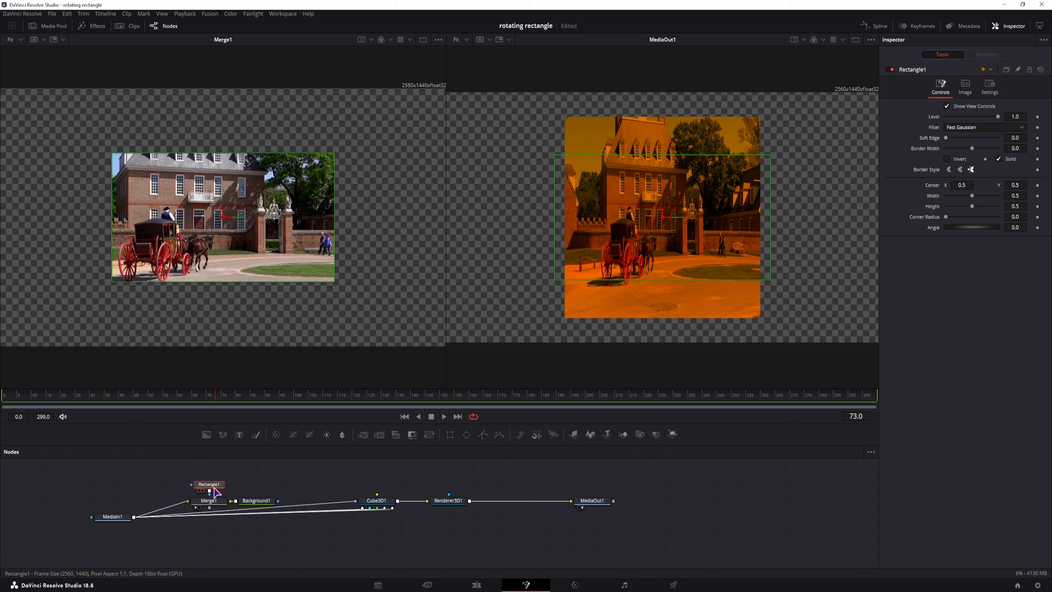
left_click_drag(210, 489, 209, 497)
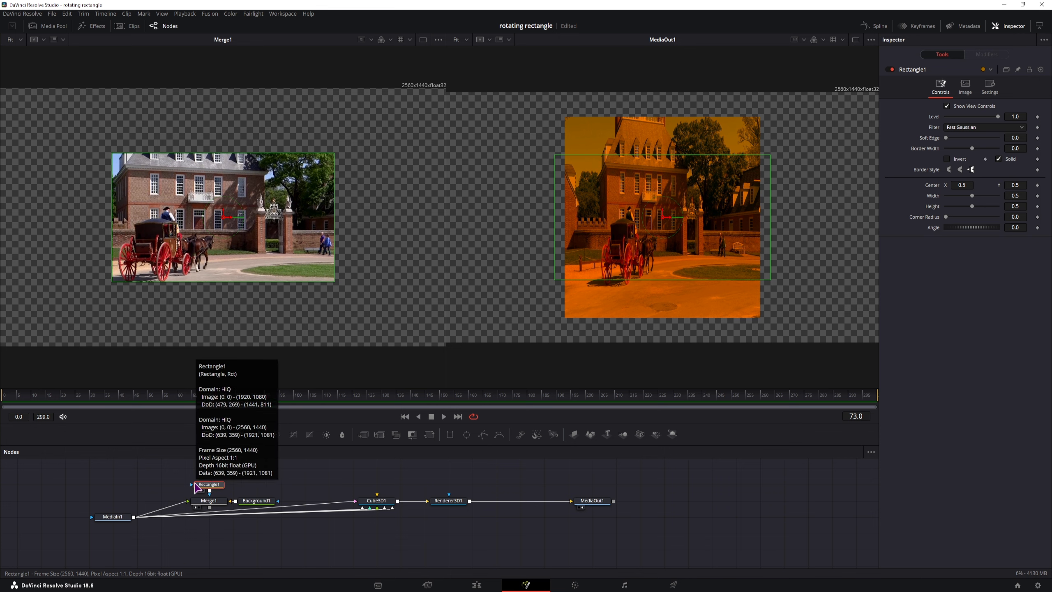
left_click_drag(113, 154, 207, 241)
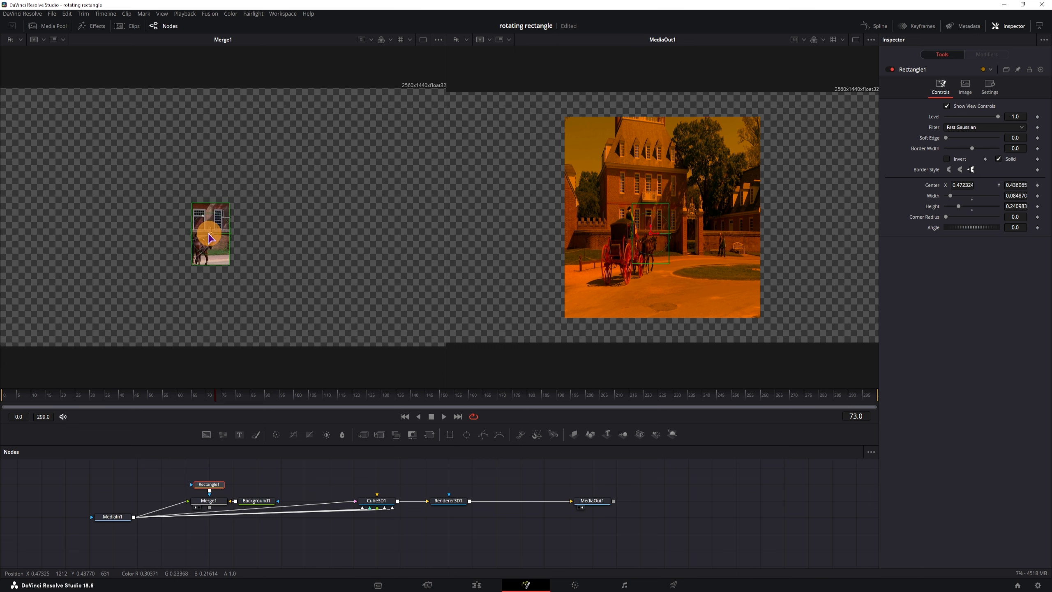
Step: Move the small rectangle mask over the building's doorway and add a Merge2 node
left_click_drag(212, 392, 697, 413)
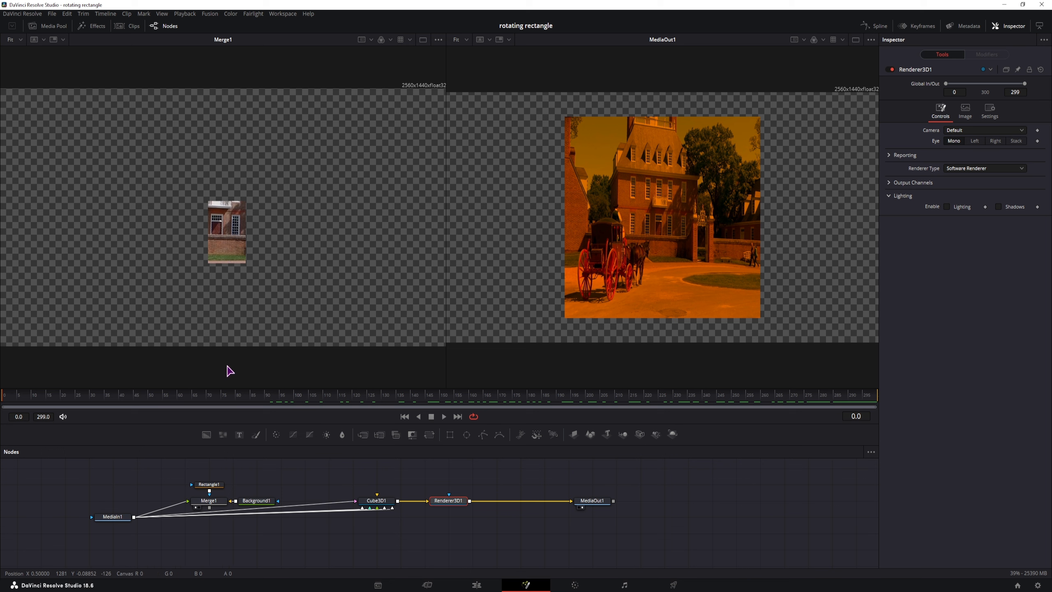
left_click(113, 518)
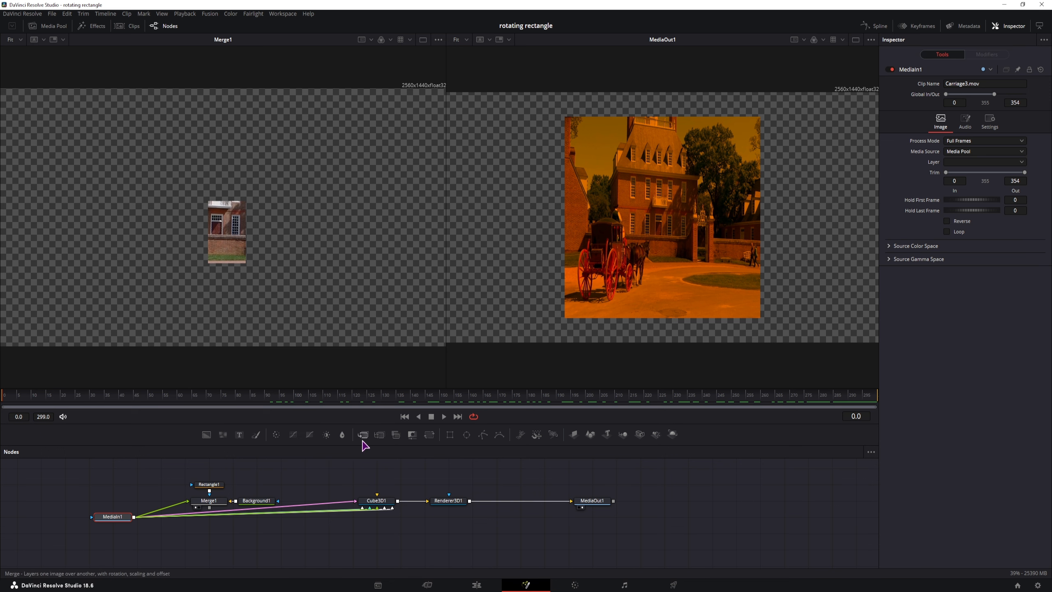
left_click_drag(363, 435, 514, 546)
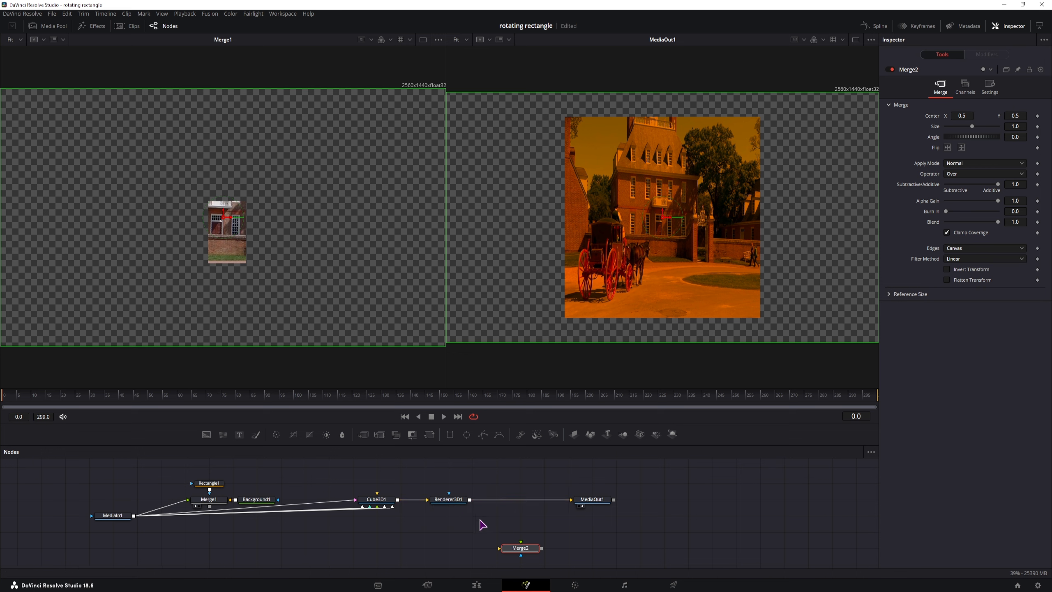
Step: Rearrange Background1, Merge1, Rectangle1 and MediaIn1 lower in the graph
left_click_drag(479, 519, 504, 508)
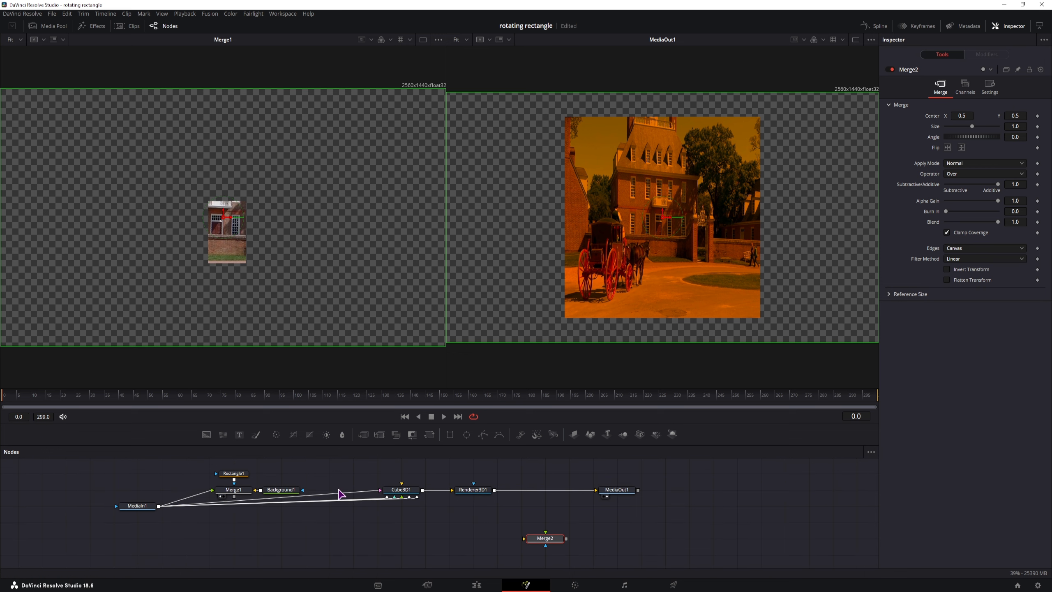
left_click_drag(281, 494, 237, 528)
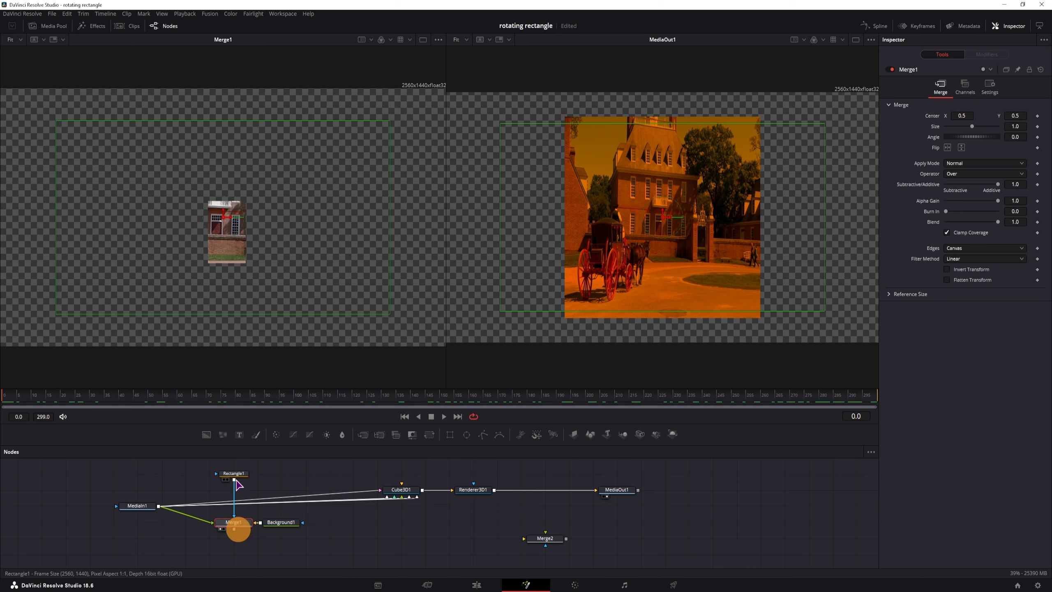
left_click_drag(233, 474, 234, 506)
left_click_drag(143, 506, 171, 558)
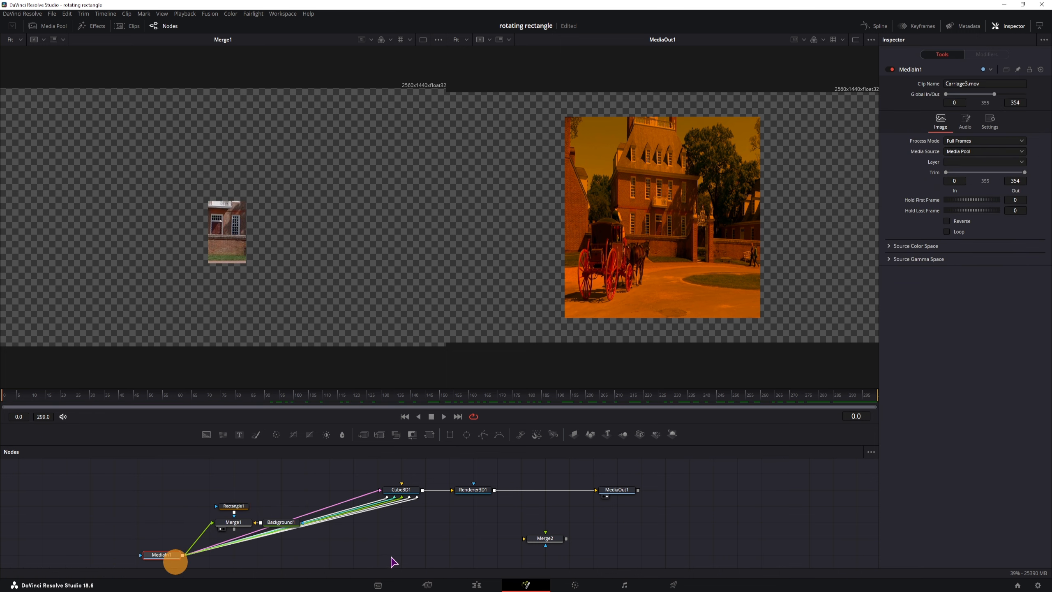
Step: Wire MediaIn1 as Merge2's background, Merge1 as foreground, and Merge2 into MediaOut1
left_click(371, 535)
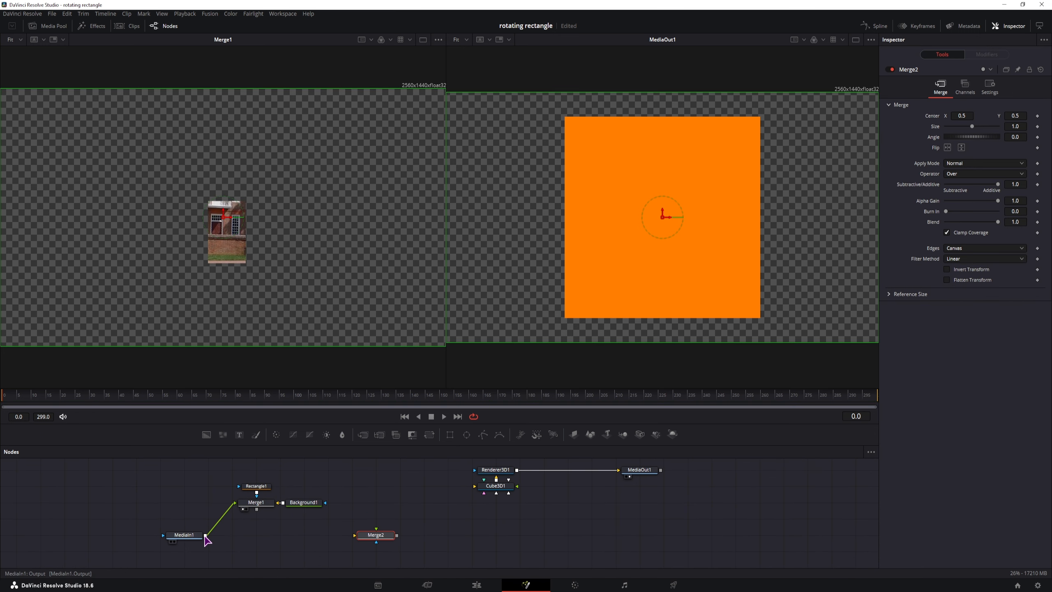
left_click_drag(205, 535, 355, 534)
left_click_drag(255, 509, 376, 529)
left_click_drag(397, 535, 619, 470)
left_click_drag(633, 470, 624, 535)
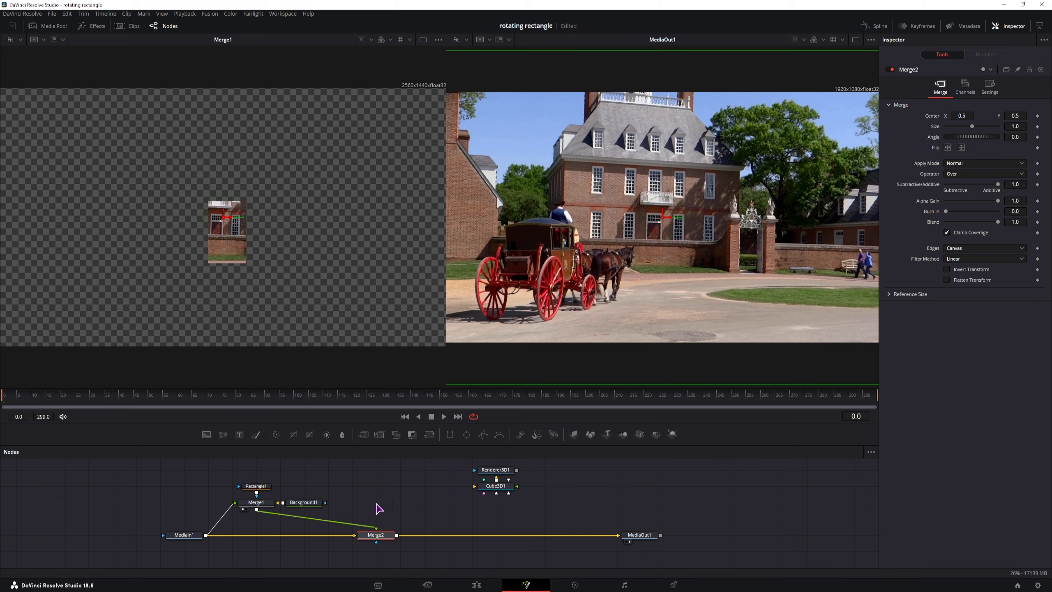
Step: Insert a Color Corrector between Merge1 and Merge2 tinting the patch magenta, then inspect Background1
left_click(267, 506)
key("shift+space")
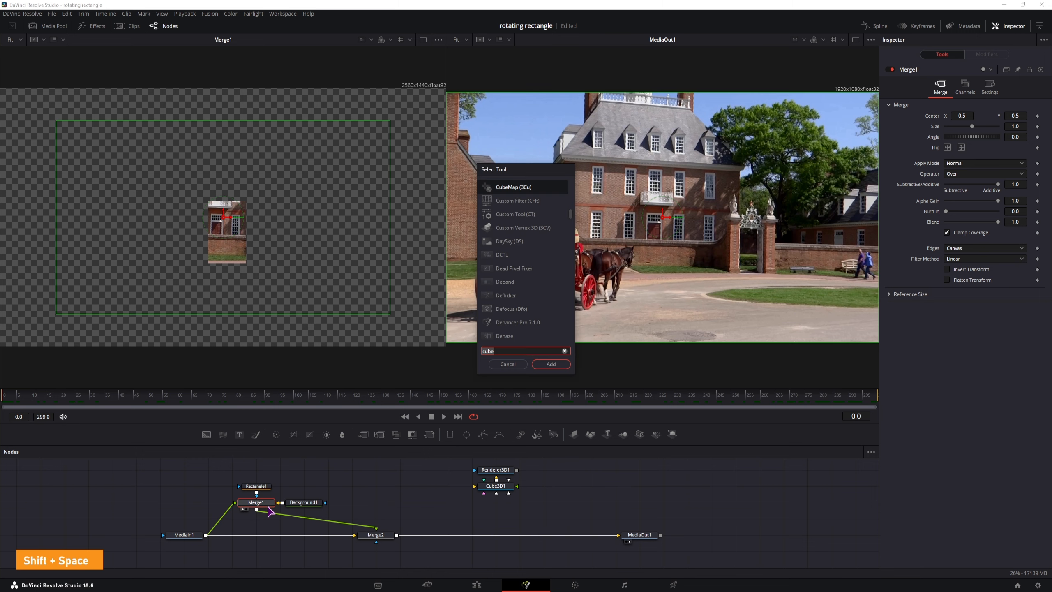
type("color")
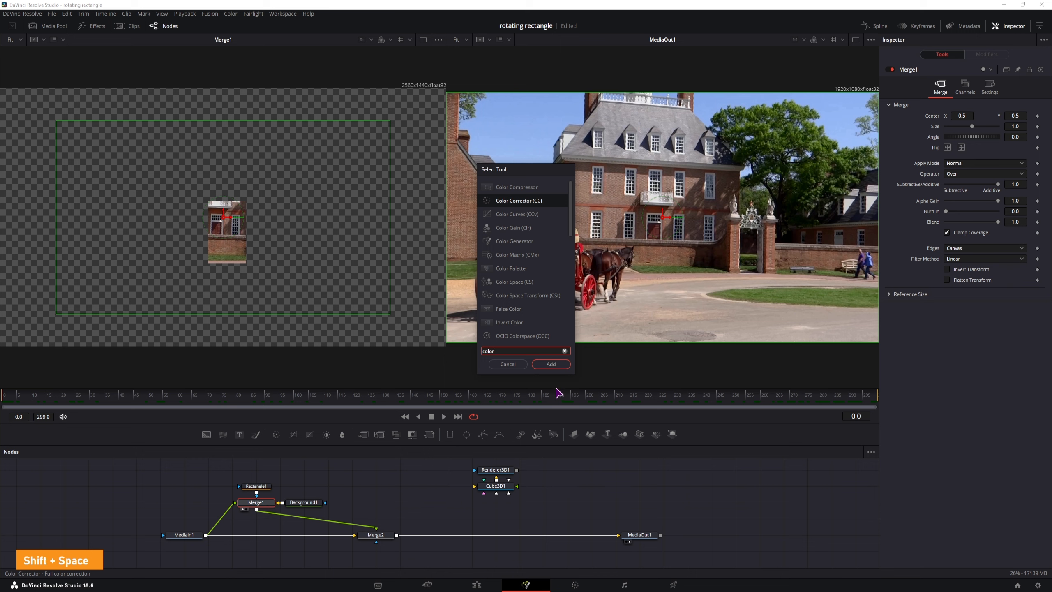
left_click(550, 364)
left_click_drag(306, 502, 311, 523)
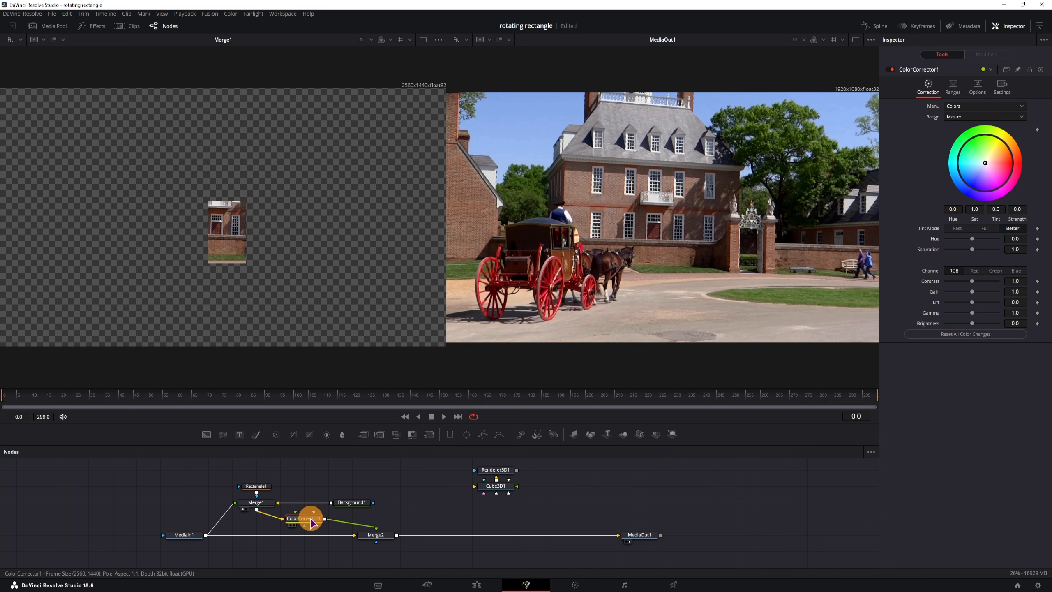
left_click_drag(985, 163, 1001, 185)
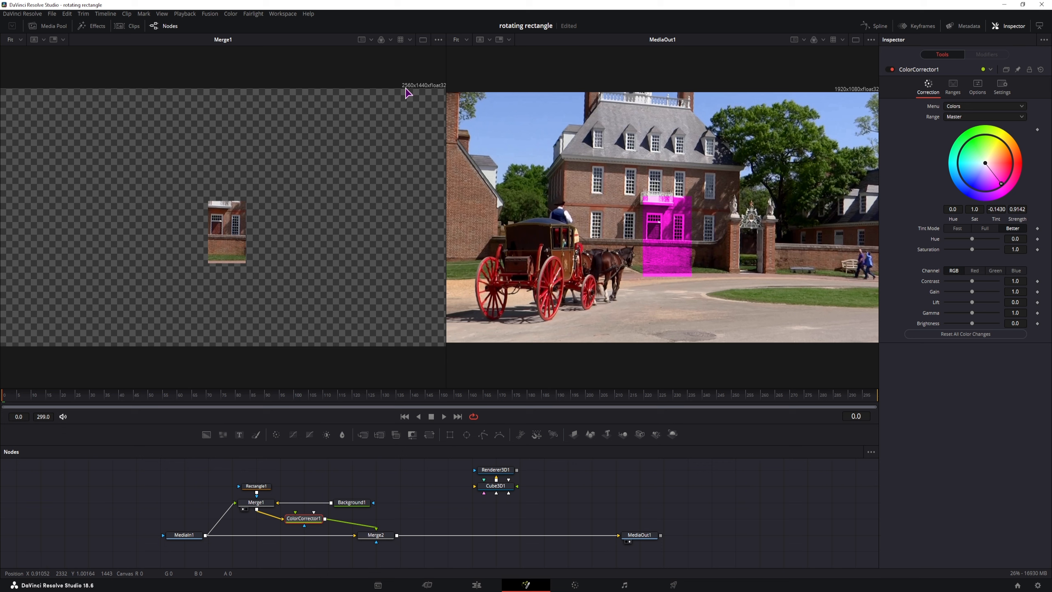
left_click(352, 501)
left_click(965, 110)
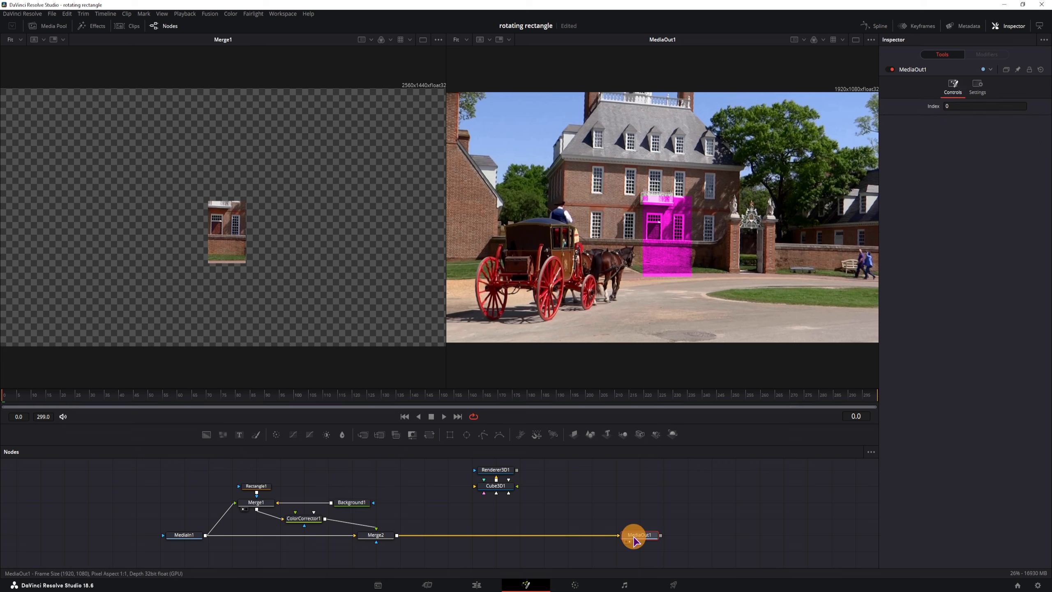
Step: Line Background1 and ColorCorrector1 up in a row with Merge1
left_click(196, 538)
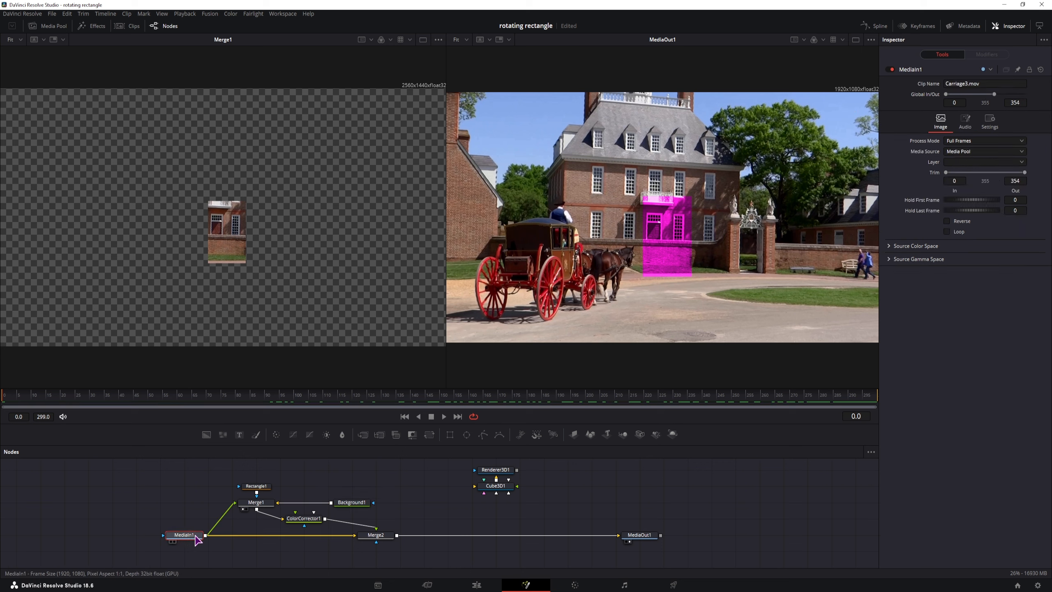
left_click(170, 540)
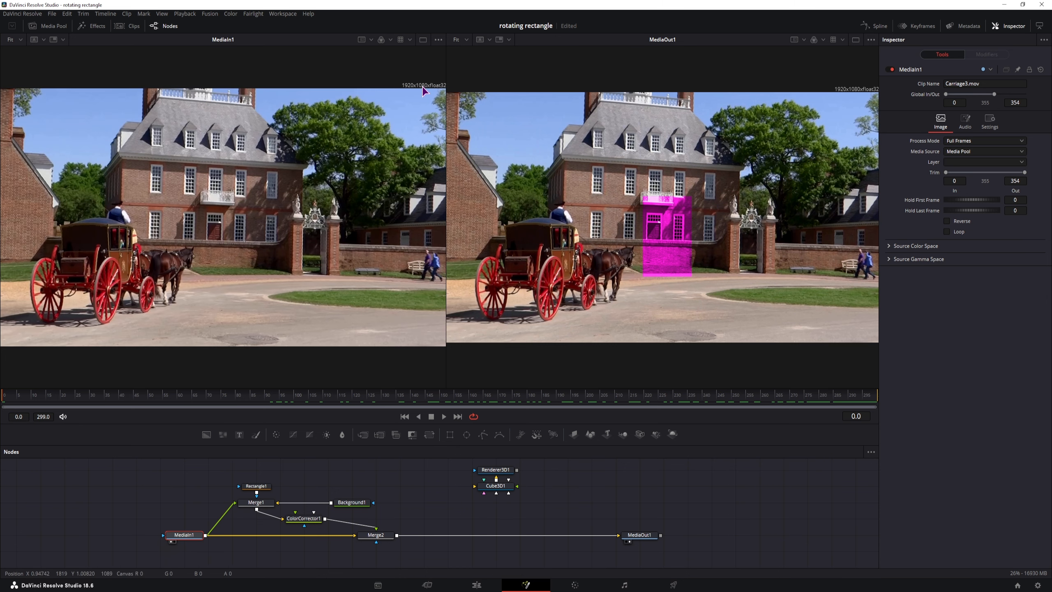
left_click(171, 541)
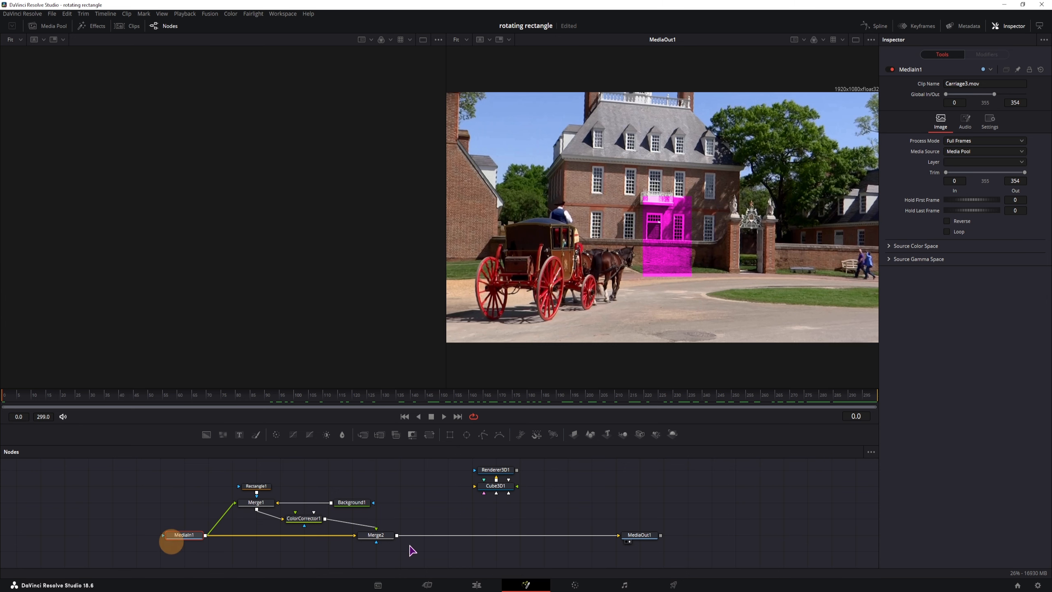
left_click(426, 508)
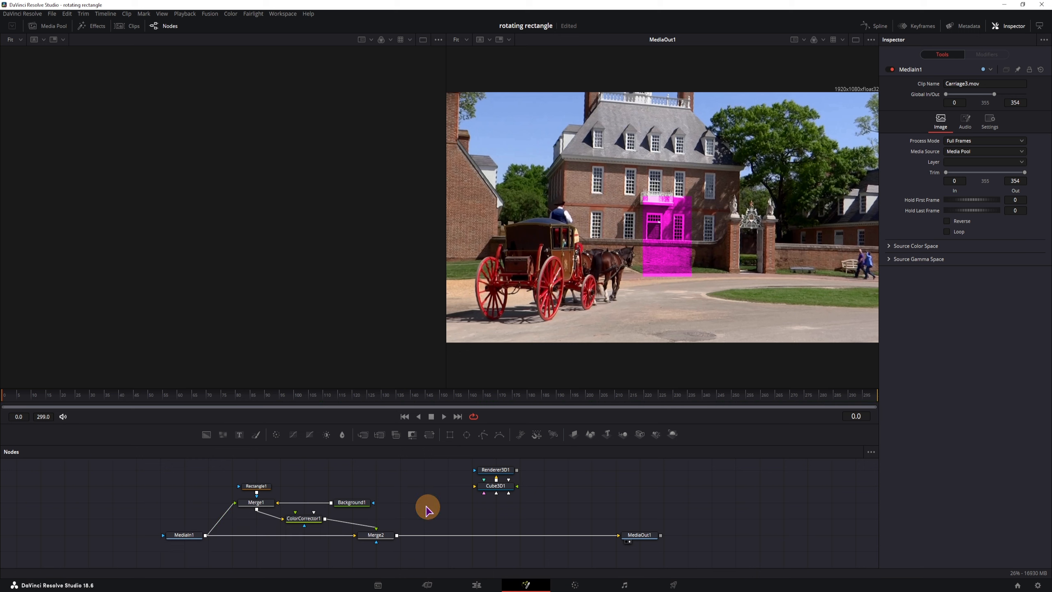
left_click_drag(352, 501, 208, 506)
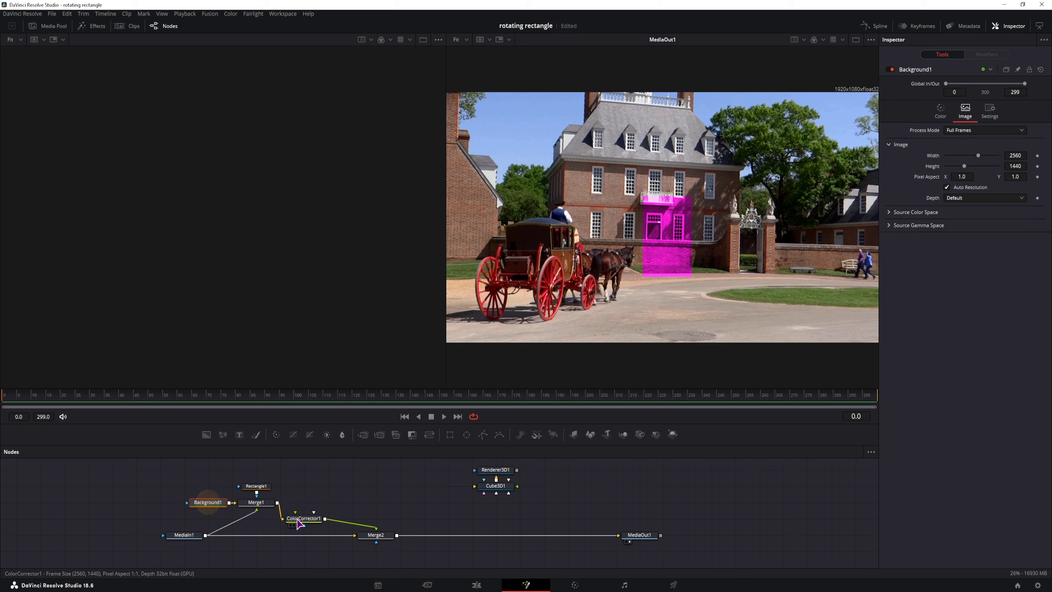
left_click_drag(304, 519, 304, 503)
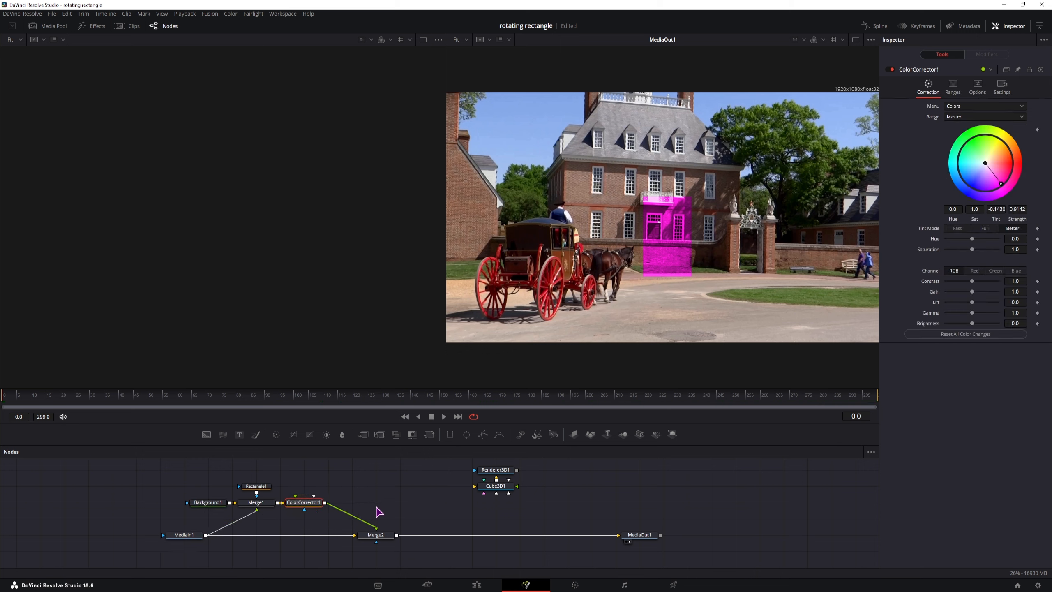
Step: Insert a Transform node on the link between Rectangle1 and Merge1
left_click_drag(388, 502, 424, 489)
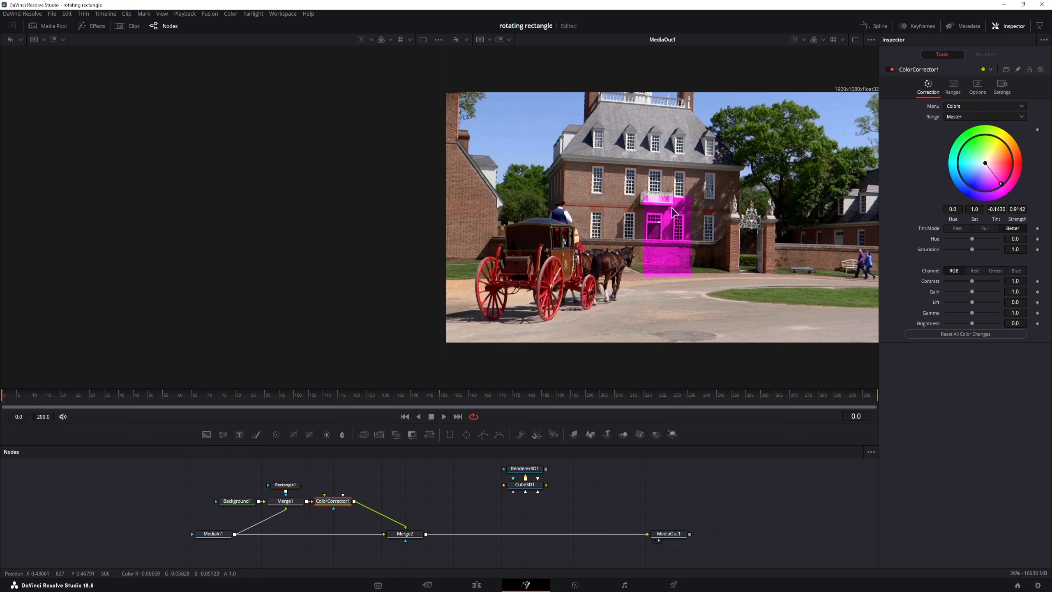
left_click_drag(429, 435, 423, 496)
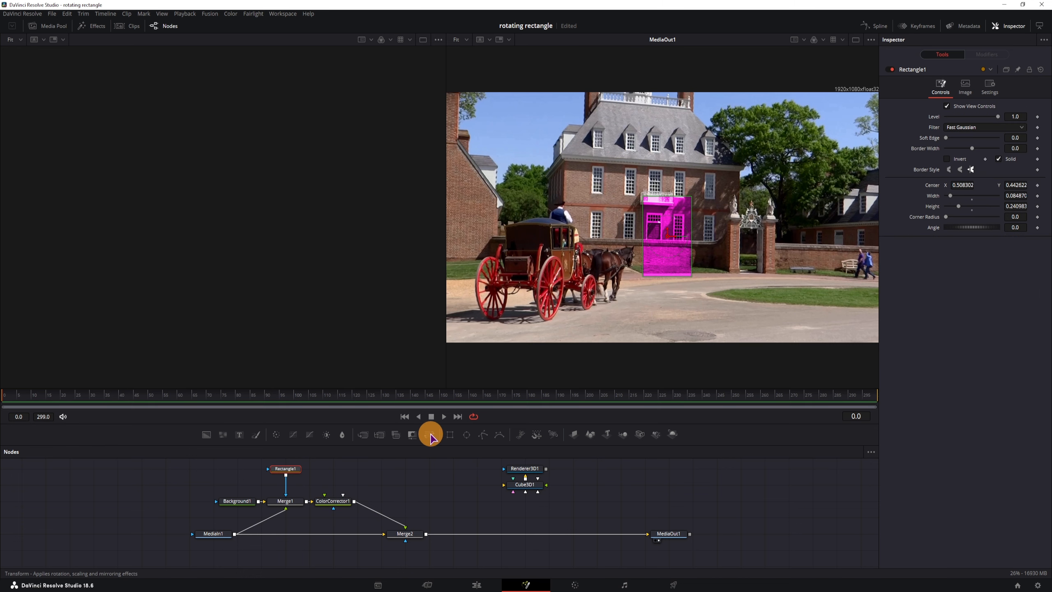
left_click_drag(429, 434, 291, 485)
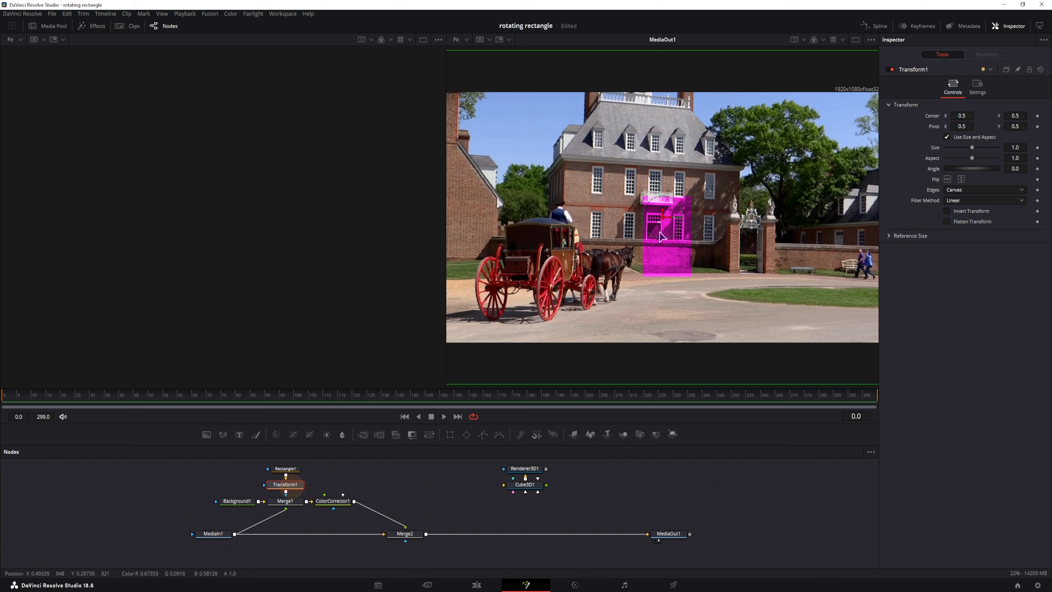
Step: Pull Transform1 out of the Rectangle1–Merge1 link and park it above the chain
mouse_move(664, 224)
left_mouse_down()
mouse_move(609, 227)
mouse_move(532, 198)
mouse_move(531, 163)
mouse_move(642, 178)
mouse_move(667, 225)
mouse_move(697, 190)
mouse_move(661, 216)
left_mouse_up()
left_click(285, 469)
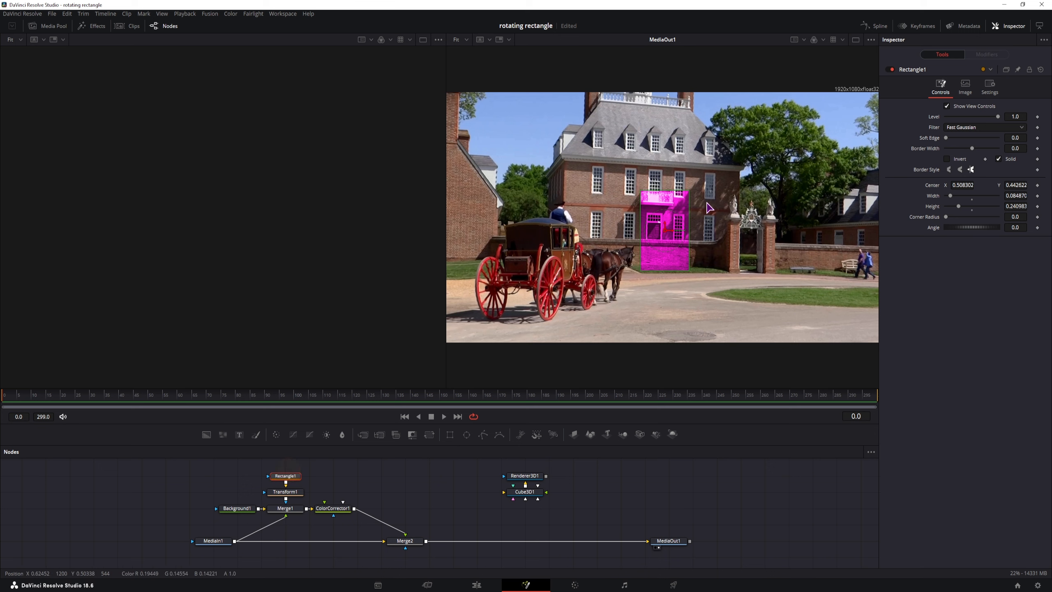
left_click(286, 492)
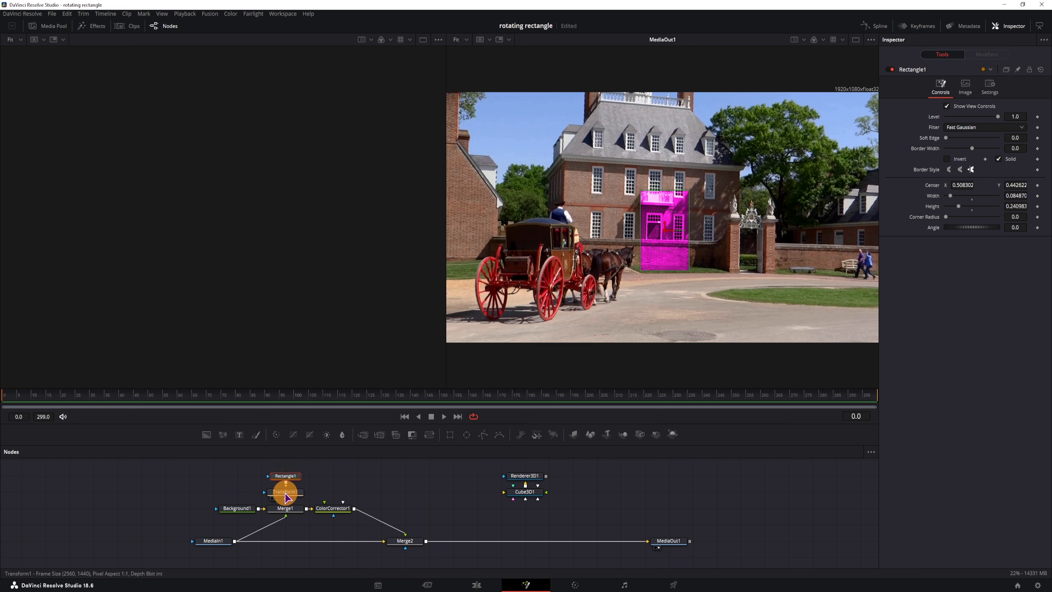
left_click(290, 492)
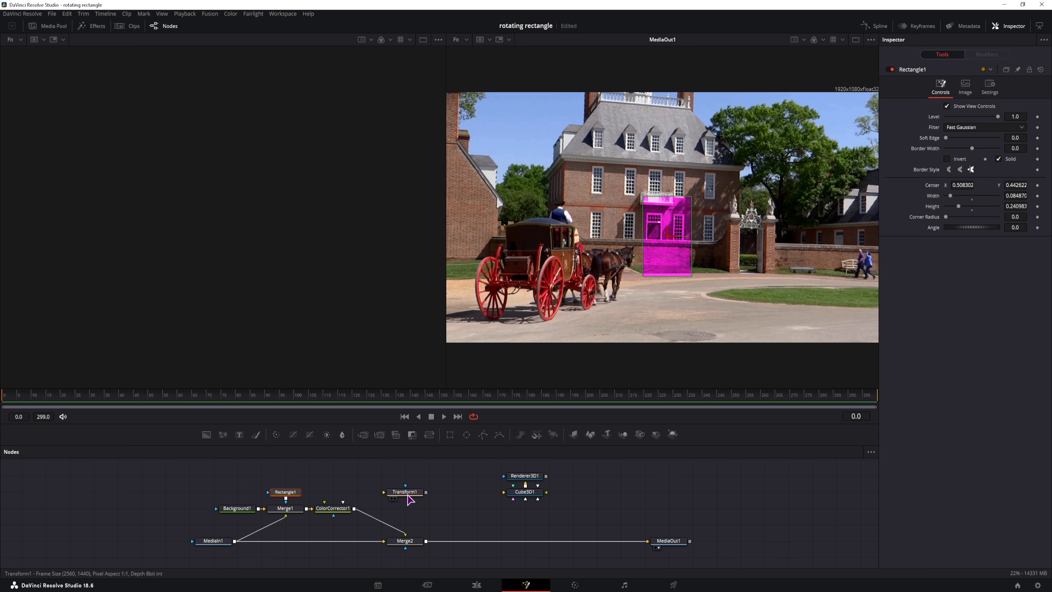
left_click_drag(407, 493, 359, 477)
Step: Change ColorCorrector1's colour wheel tint from magenta to cyan
left_click(350, 509)
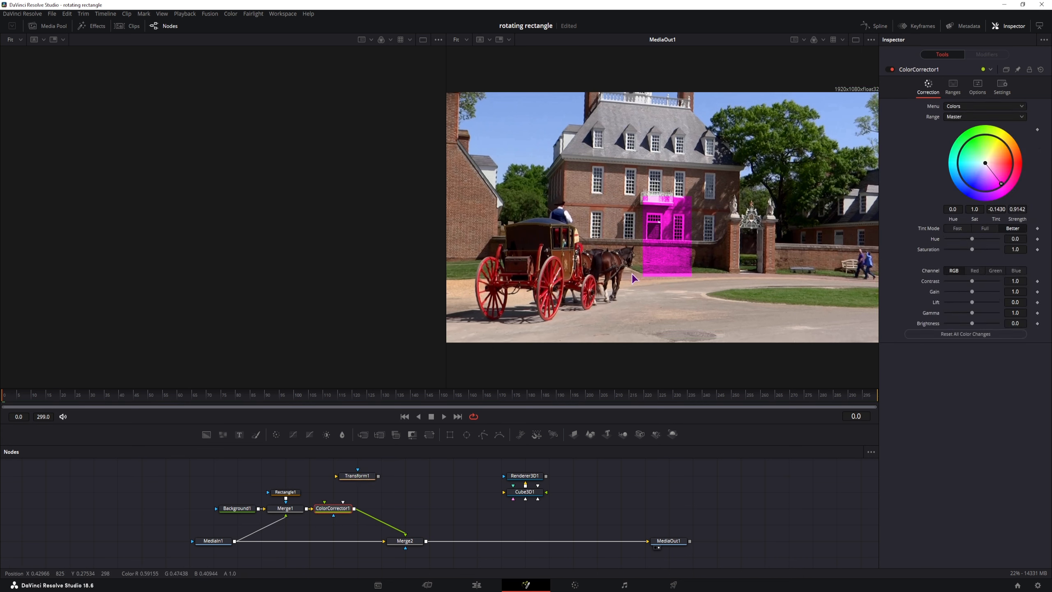
left_click(452, 504)
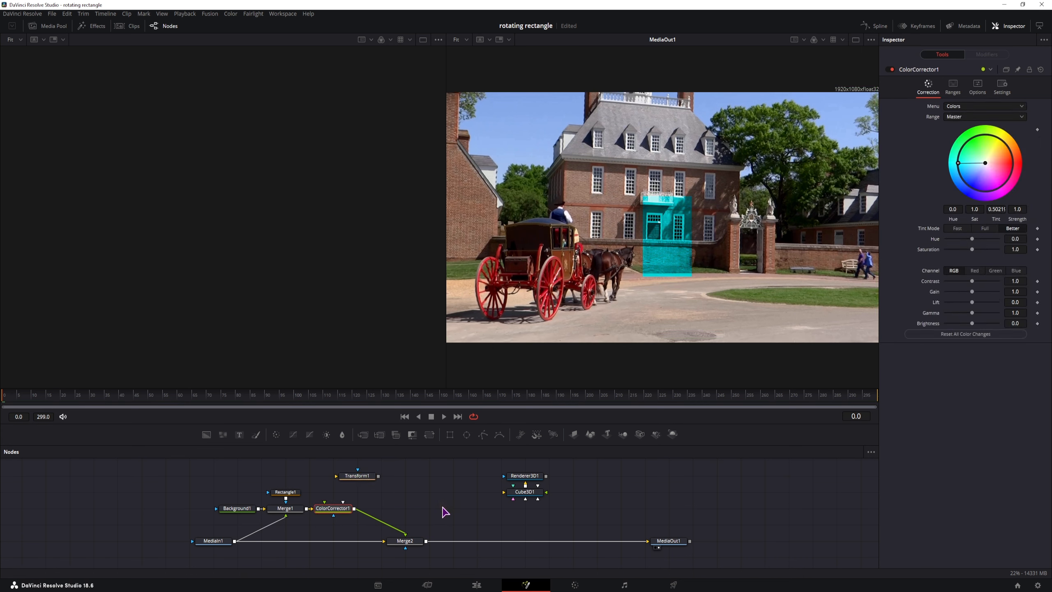
left_click_drag(457, 495, 446, 494)
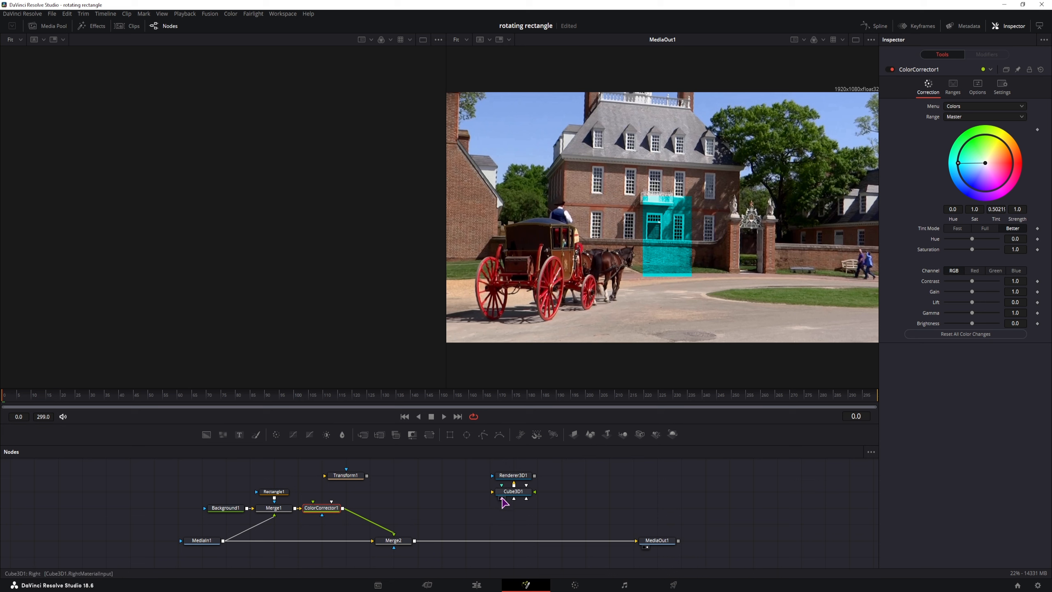
Step: Connect ColorCorrector1's output to two of Cube3D1's face inputs
left_click_drag(342, 507, 497, 500)
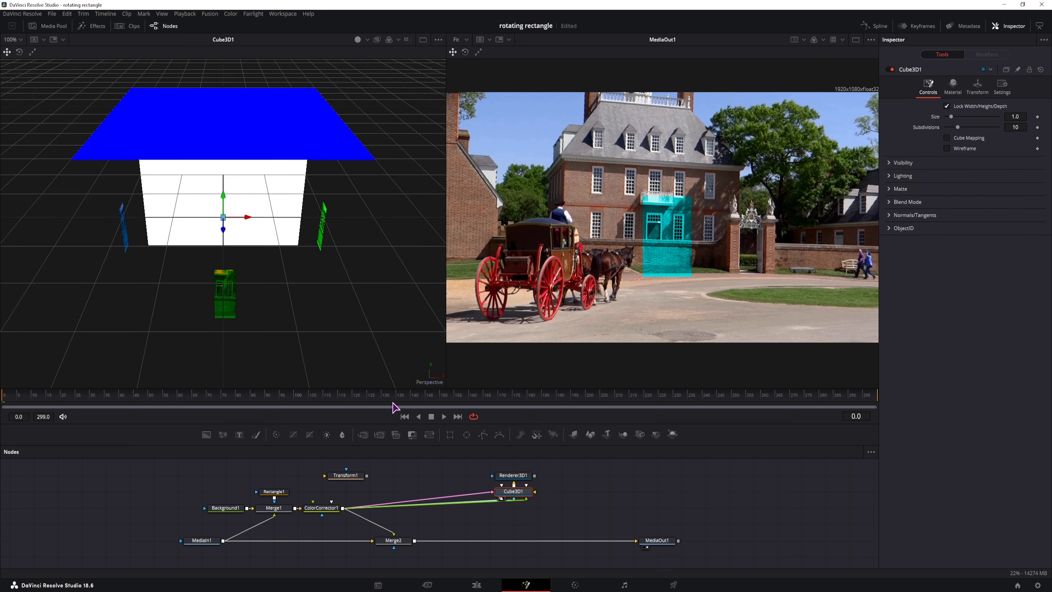
left_click_drag(343, 508, 513, 493)
scroll(352, 301, "down", 3)
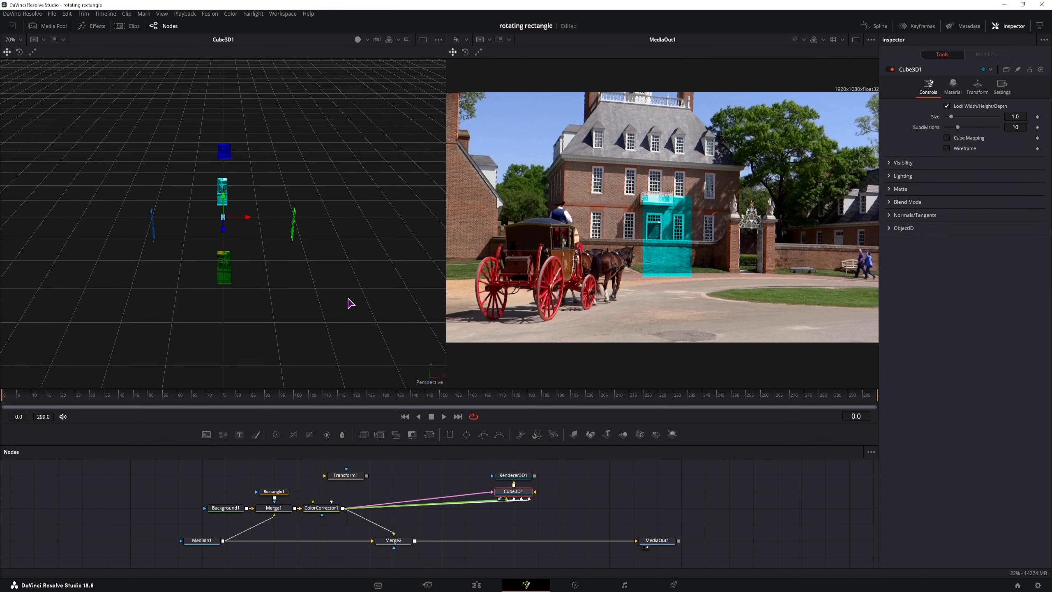
left_click_drag(323, 293, 324, 272)
Step: Show Renderer3D1 in the left viewer and orbit the cube
scroll(337, 216, "up", 2)
left_click(512, 475)
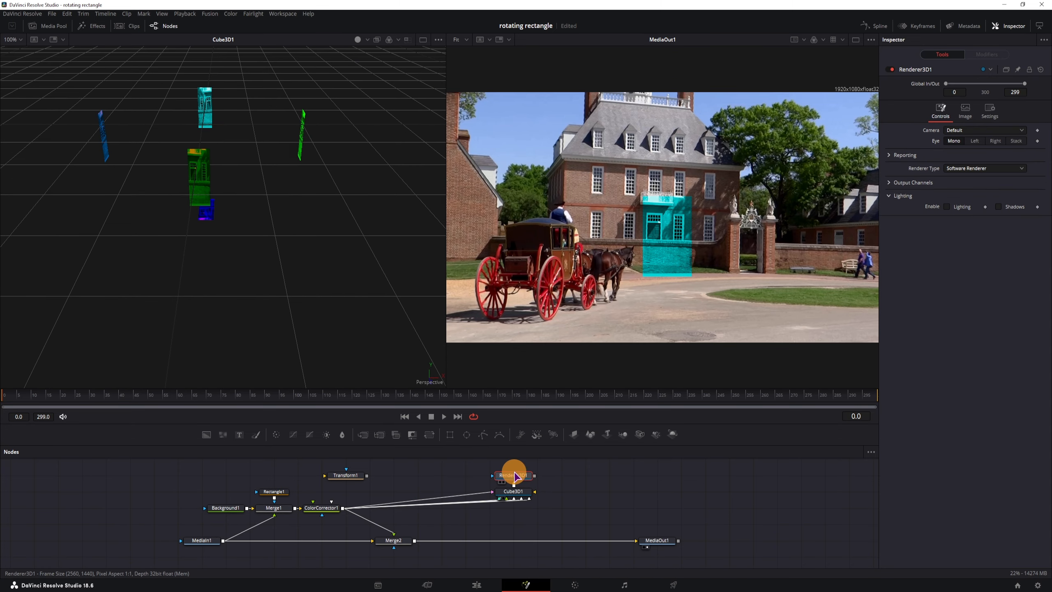
key("1")
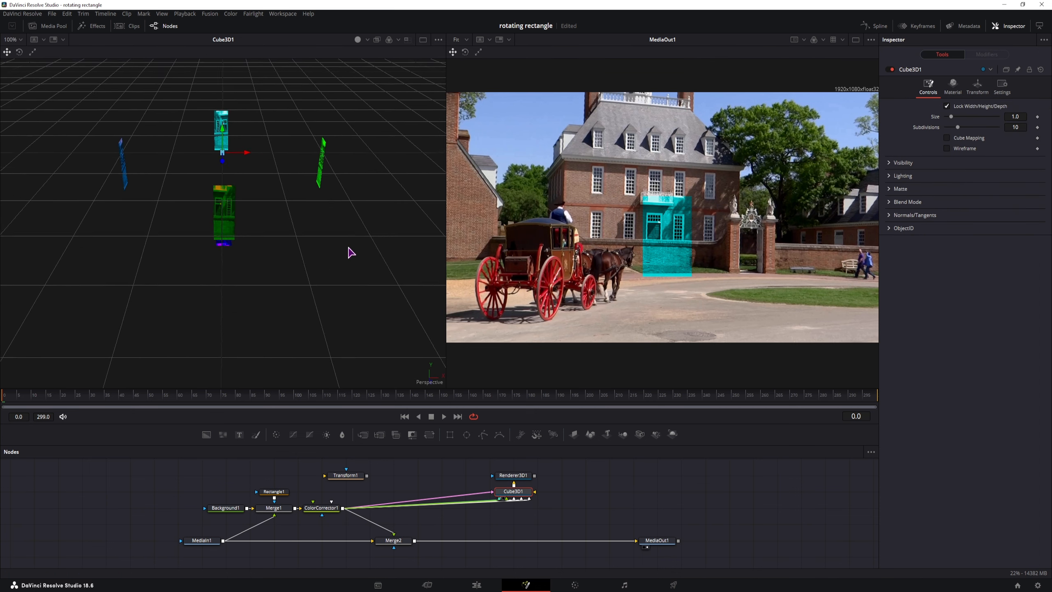
left_click_drag(349, 248, 301, 201)
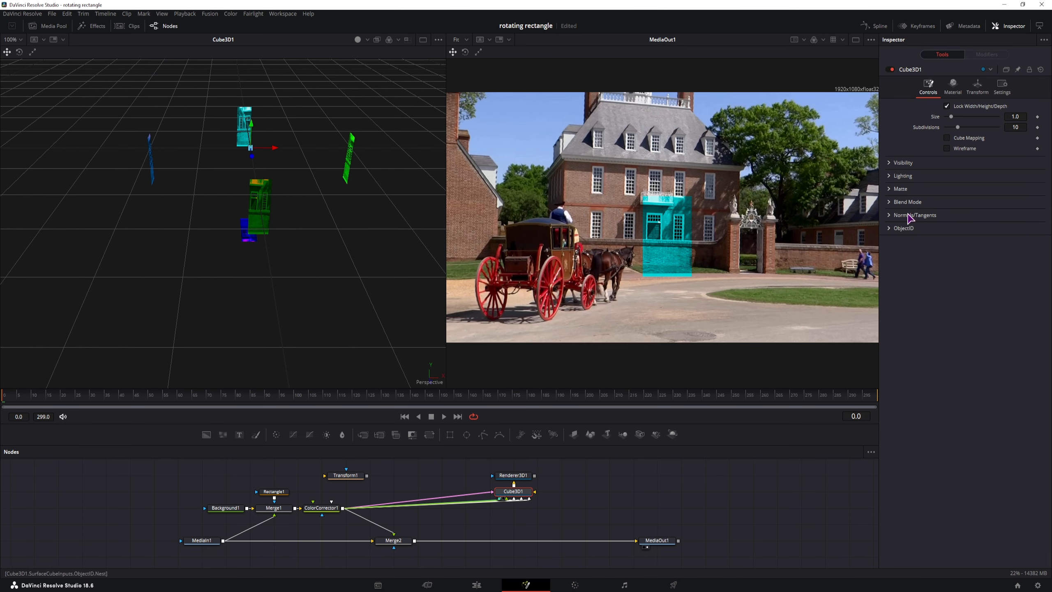
Step: In Cube3D1's Material settings, raise the Front face's green and blue to make it white
left_click(953, 87)
left_click(963, 107)
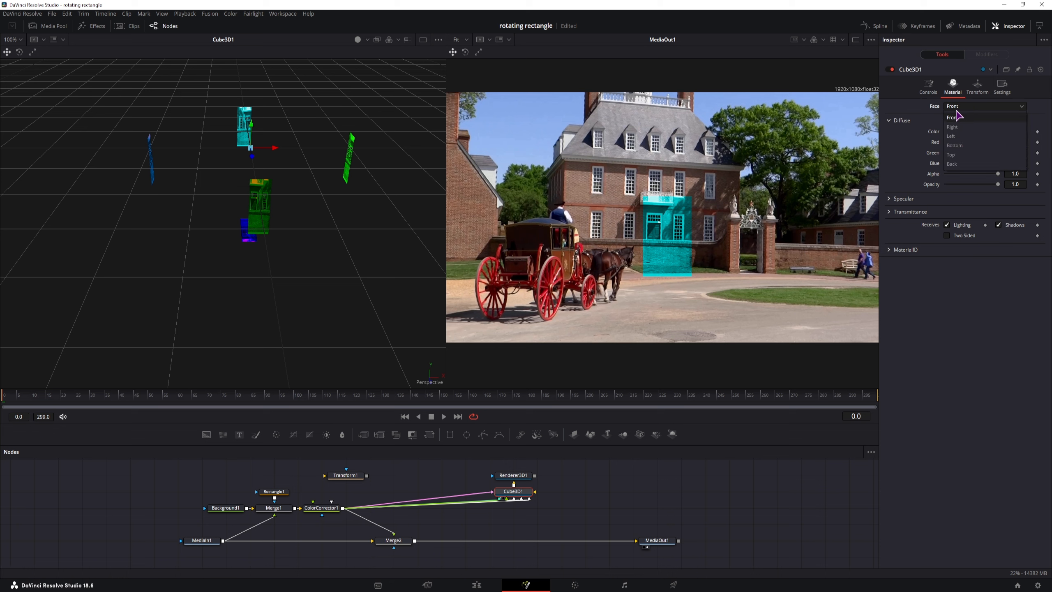
left_click(963, 107)
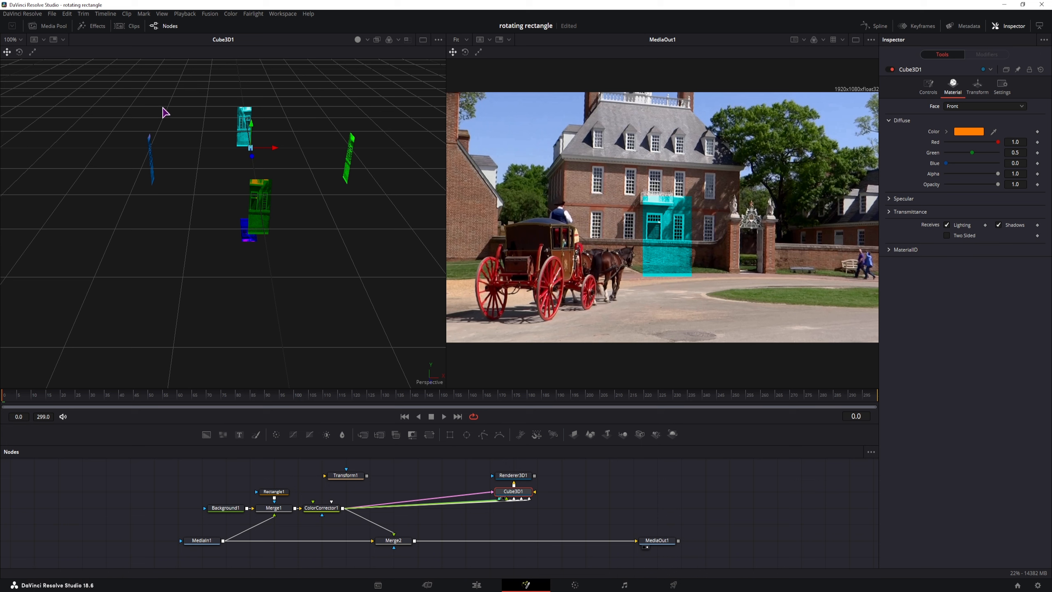
left_click(977, 107)
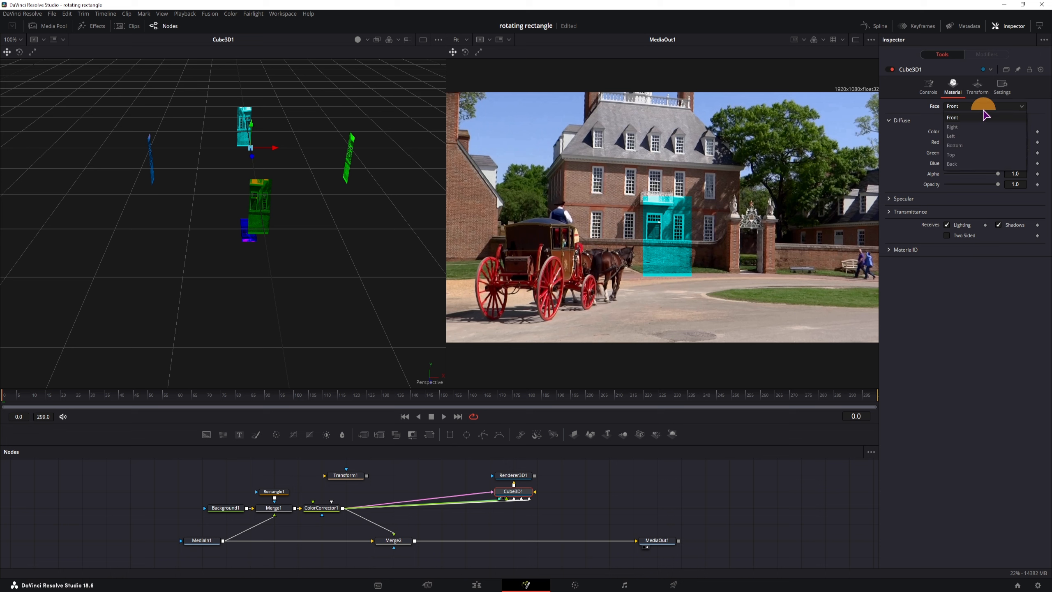
left_click(971, 111)
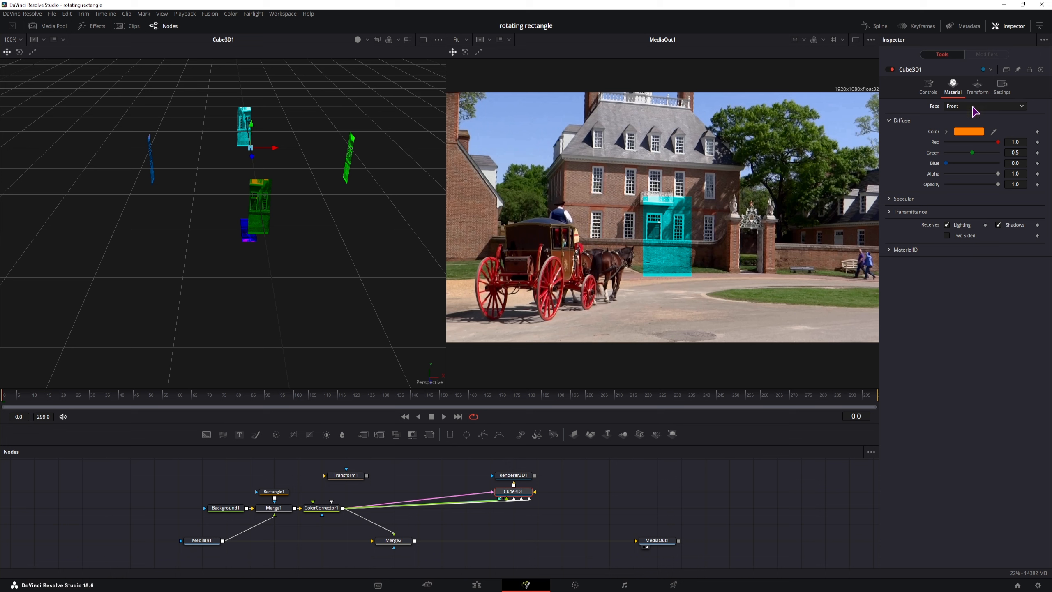
left_click(971, 106)
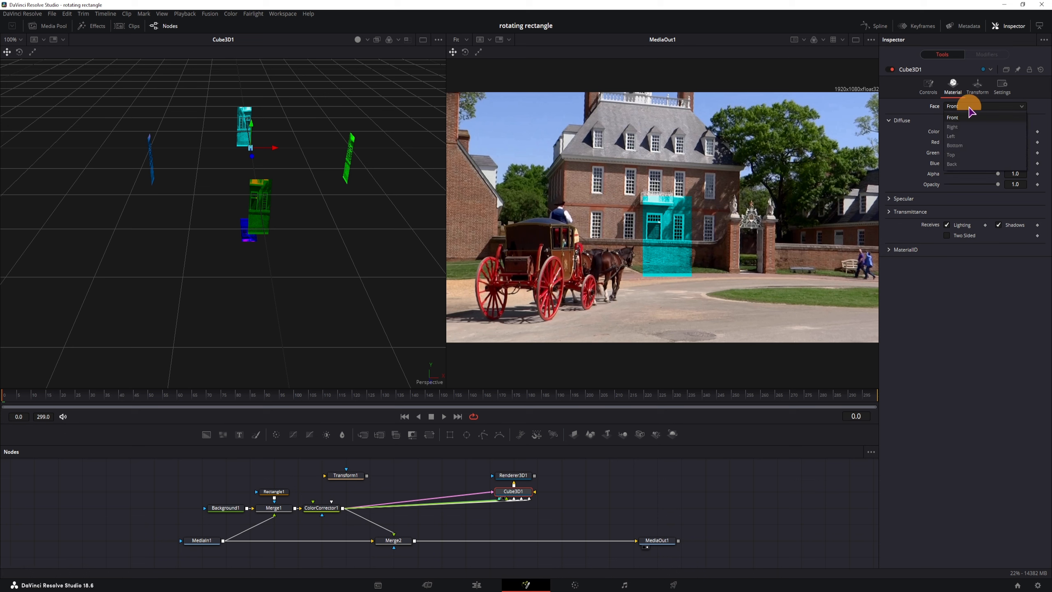
left_click(968, 106)
left_click_drag(972, 152, 1023, 154)
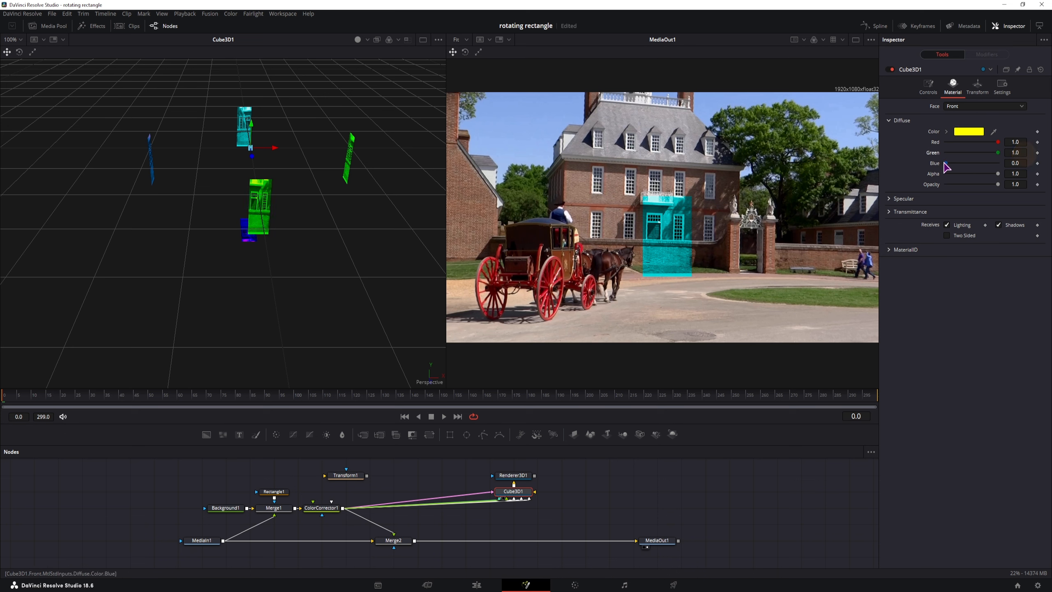
left_click_drag(946, 163, 1035, 158)
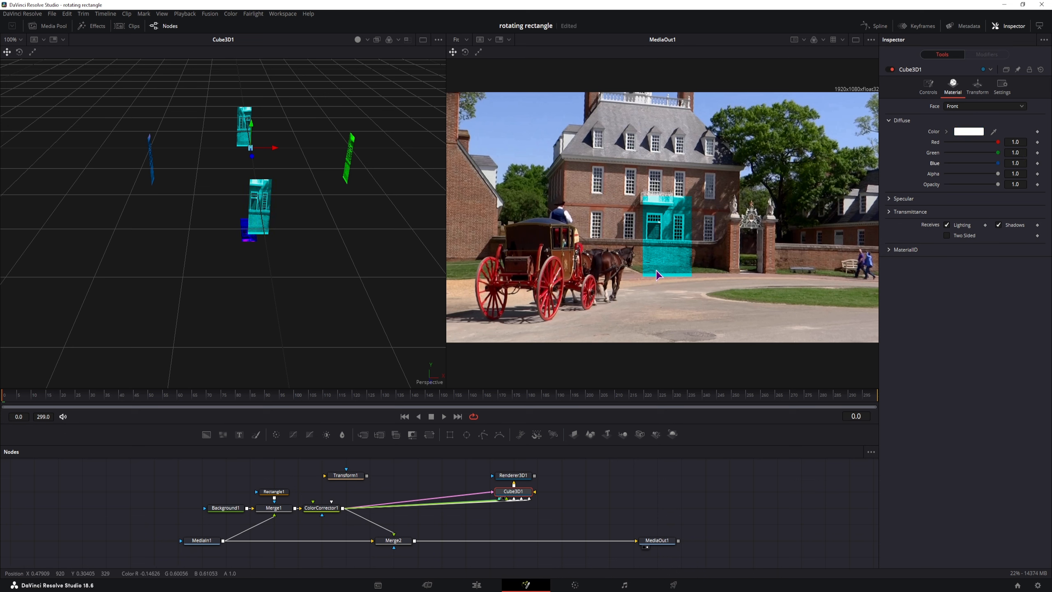
Step: Bypass ColorCorrector1 and set the Left face diffuse to yellow (R 1.0, G 0.882, B 0)
left_click(331, 512)
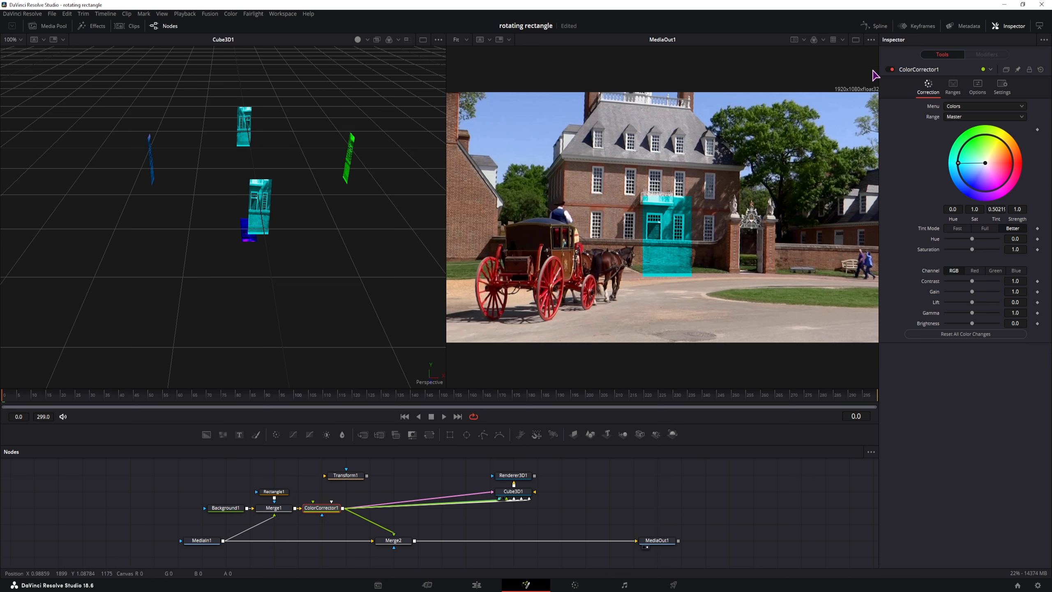
left_click(891, 69)
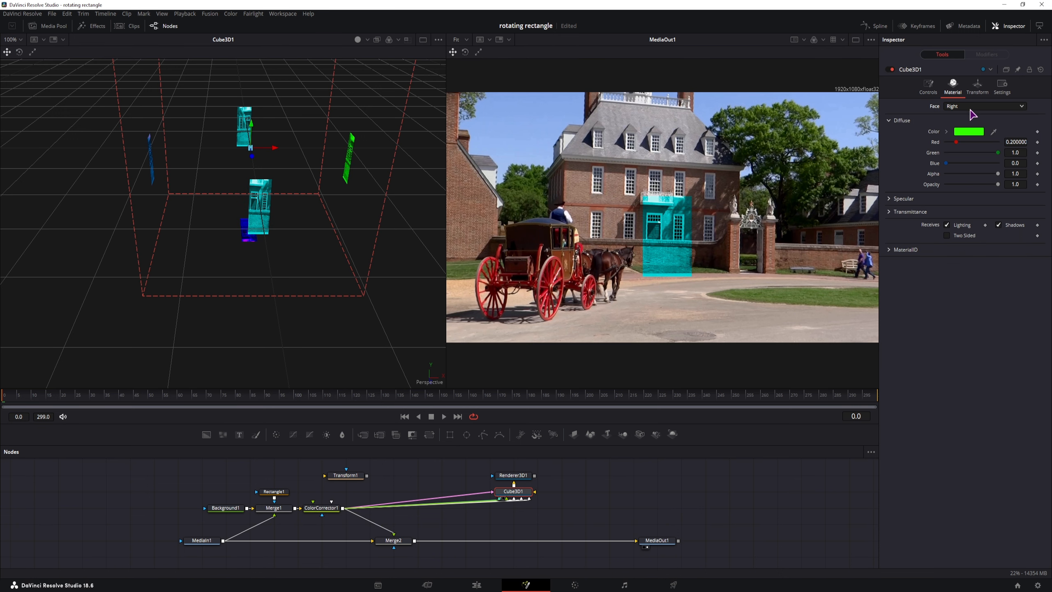
left_click(971, 109)
left_click(962, 130)
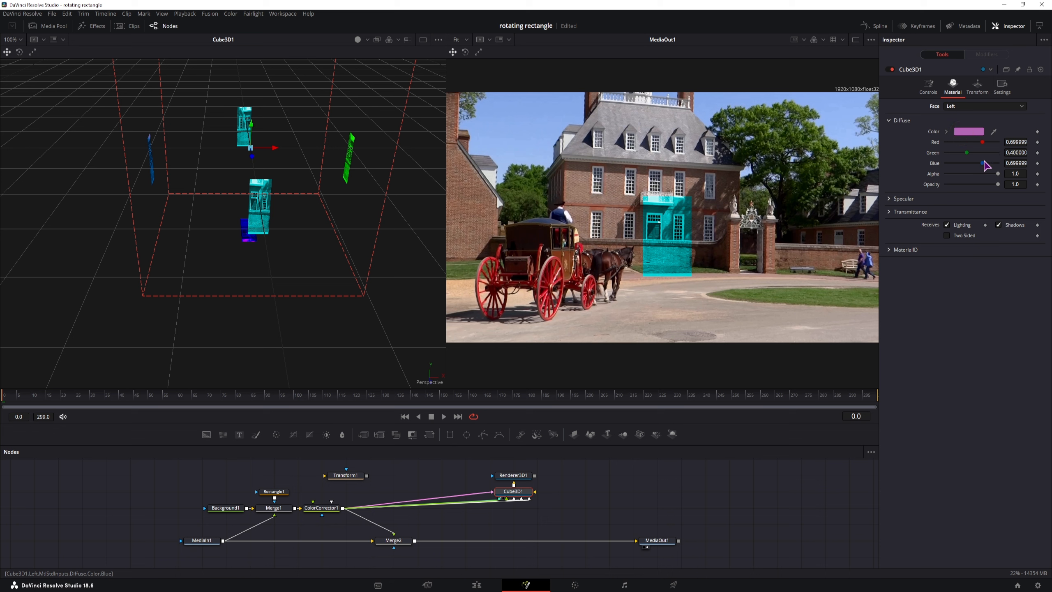
left_click_drag(986, 165, 1027, 153)
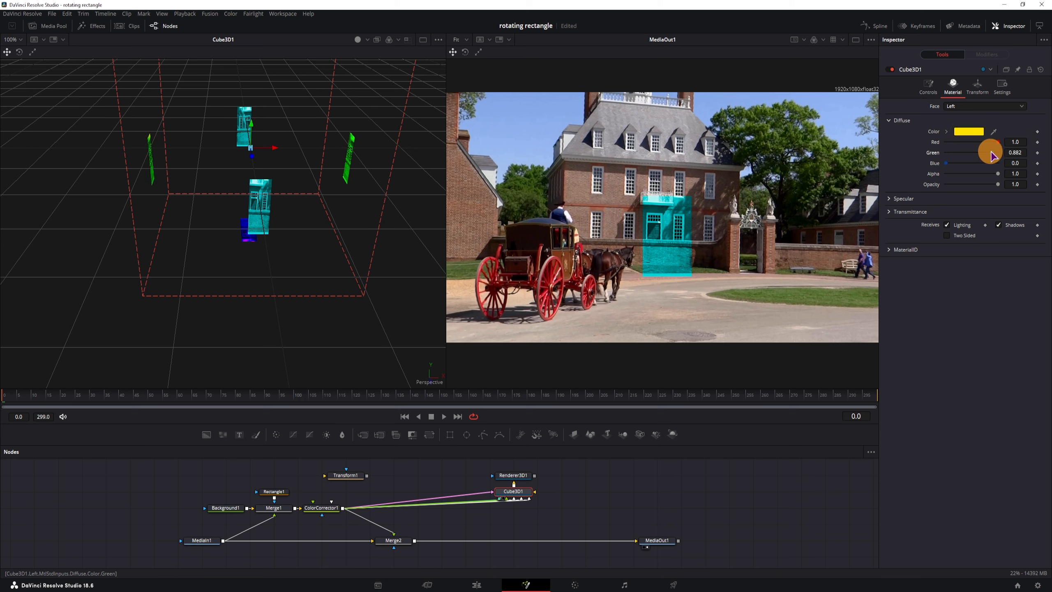
Step: Select the Back face in Cube3D1's material list, panning the 3D view and node graph
left_click(963, 106)
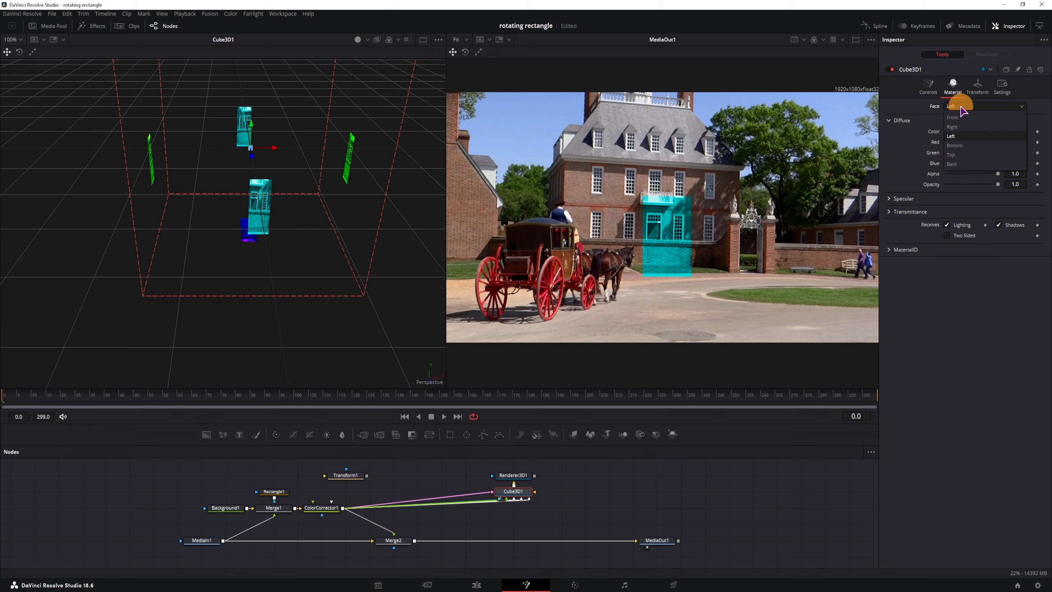
left_click(956, 110)
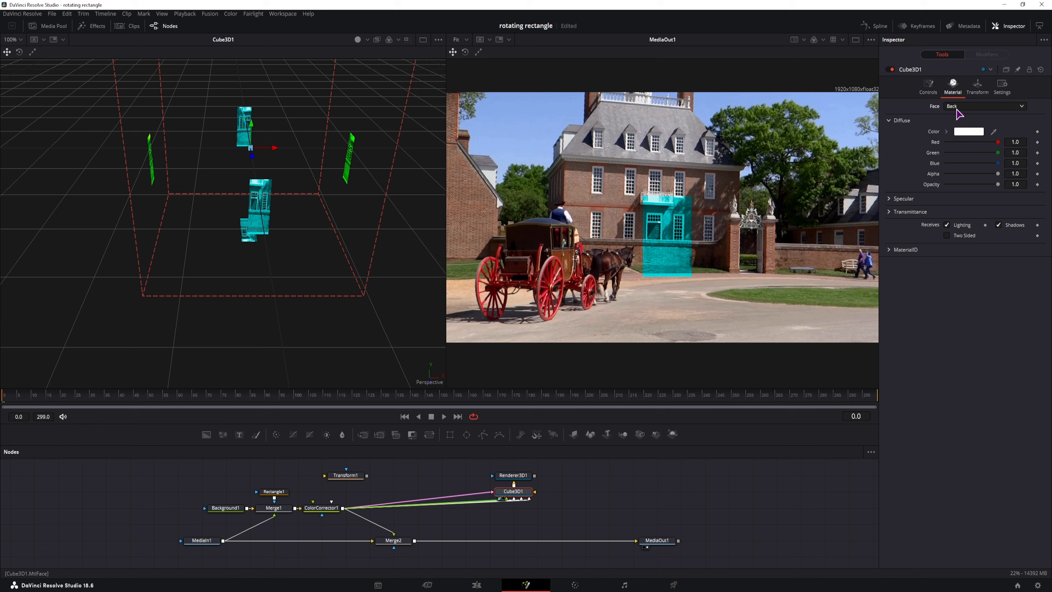
left_click_drag(359, 173, 400, 233)
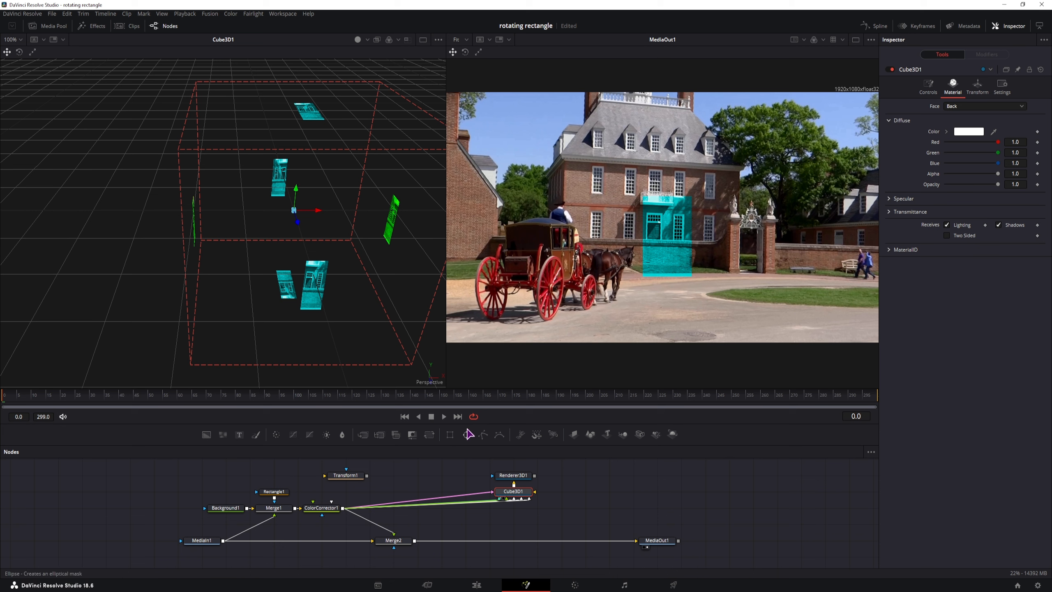
left_click_drag(601, 480, 543, 482)
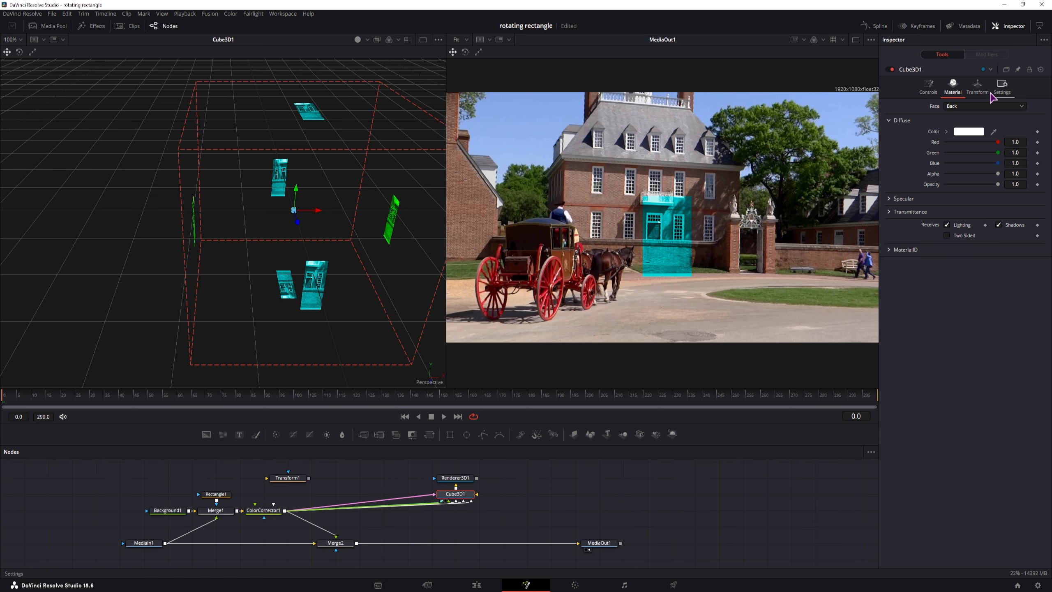
Step: Scrub Cube3D1's Rotation X, then reset it to zero
left_click(977, 86)
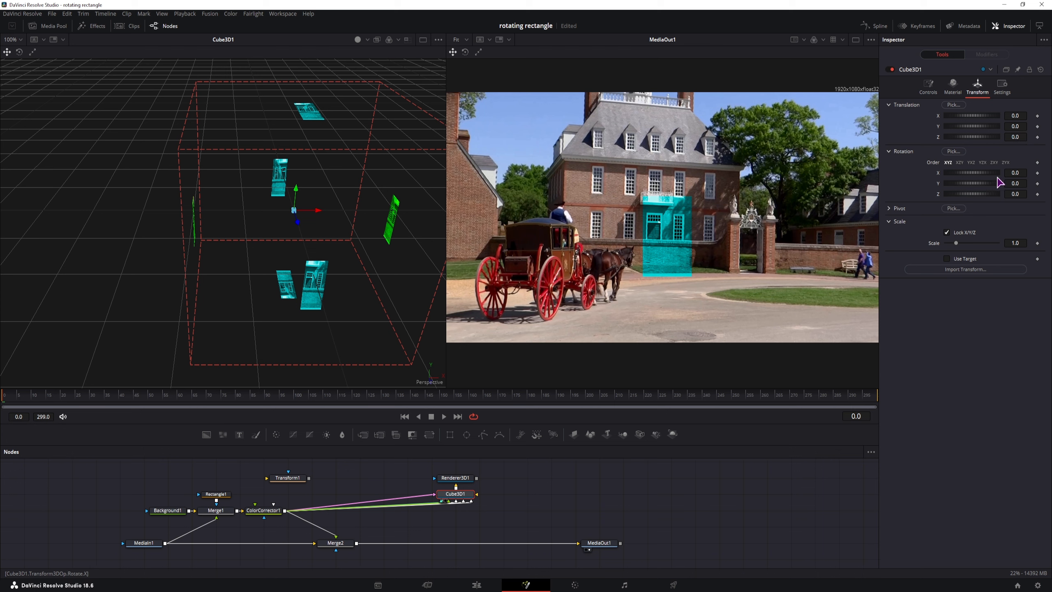
mouse_move(995, 172)
left_mouse_down()
mouse_move(870, 195)
mouse_move(271, 242)
mouse_move(941, 206)
mouse_move(793, 212)
mouse_move(909, 207)
left_mouse_up()
left_click(905, 153)
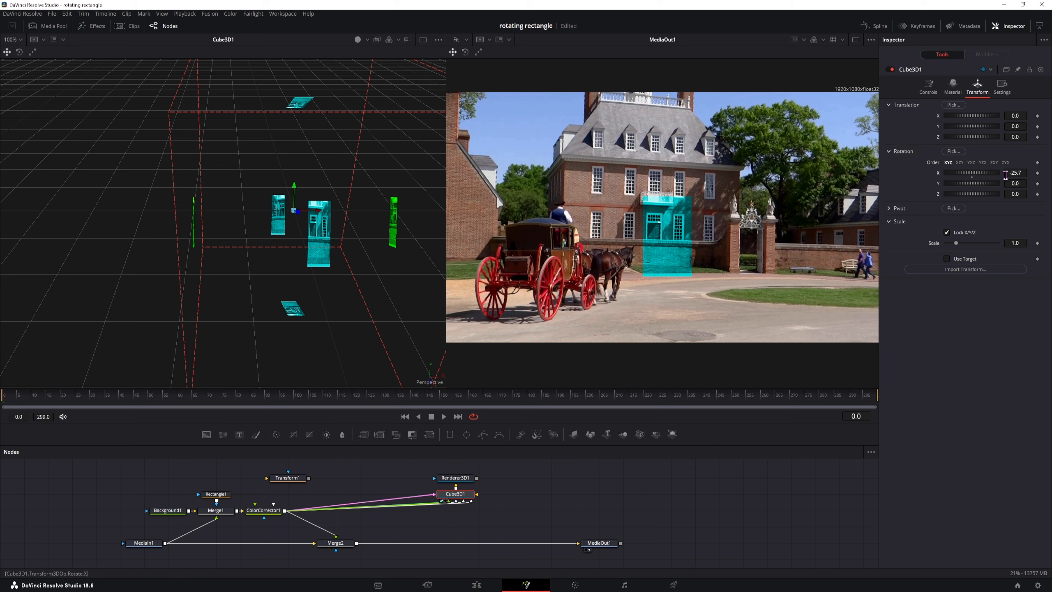
double_click(939, 177)
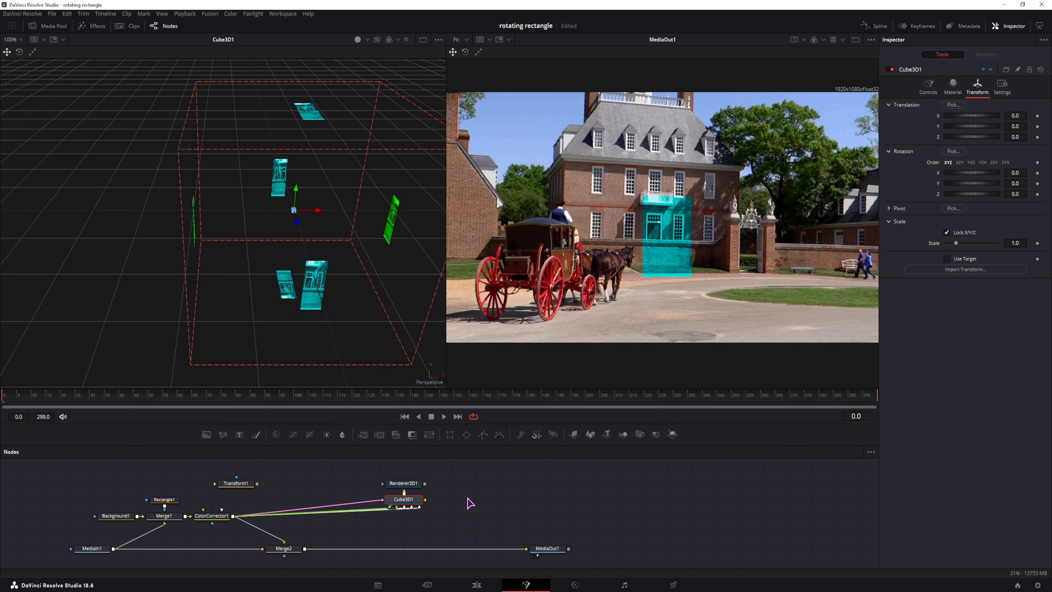
Step: Add a Transform 3D node via the 'trans' tool search and place it right of Cube3D1
left_click(470, 502)
key("shift+space")
type("color")
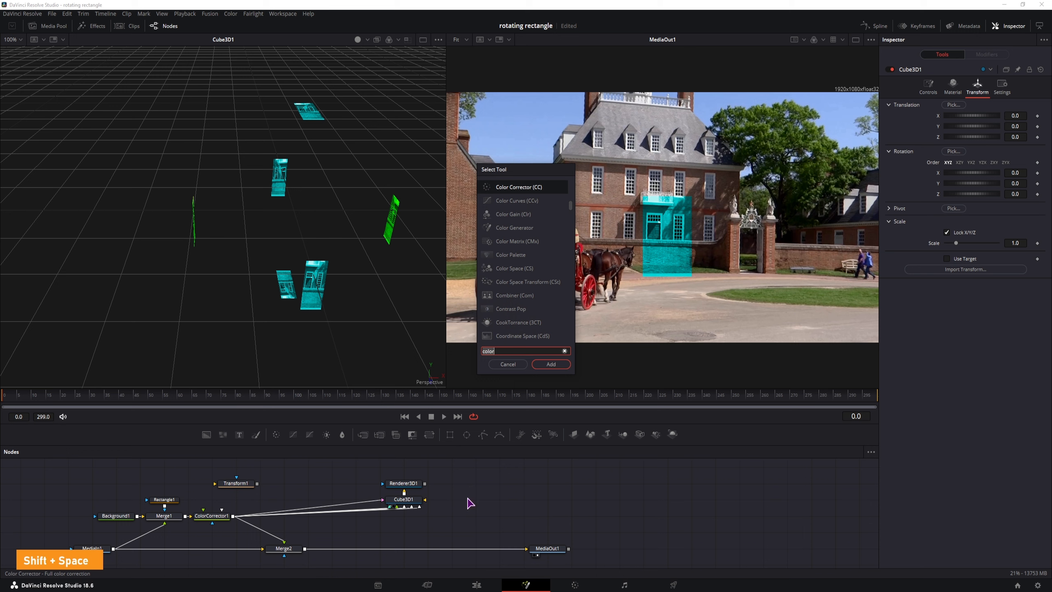
key("BackSpace")
key("BackSpace")
key("BackSpace")
key("BackSpace")
key("BackSpace")
type("trans")
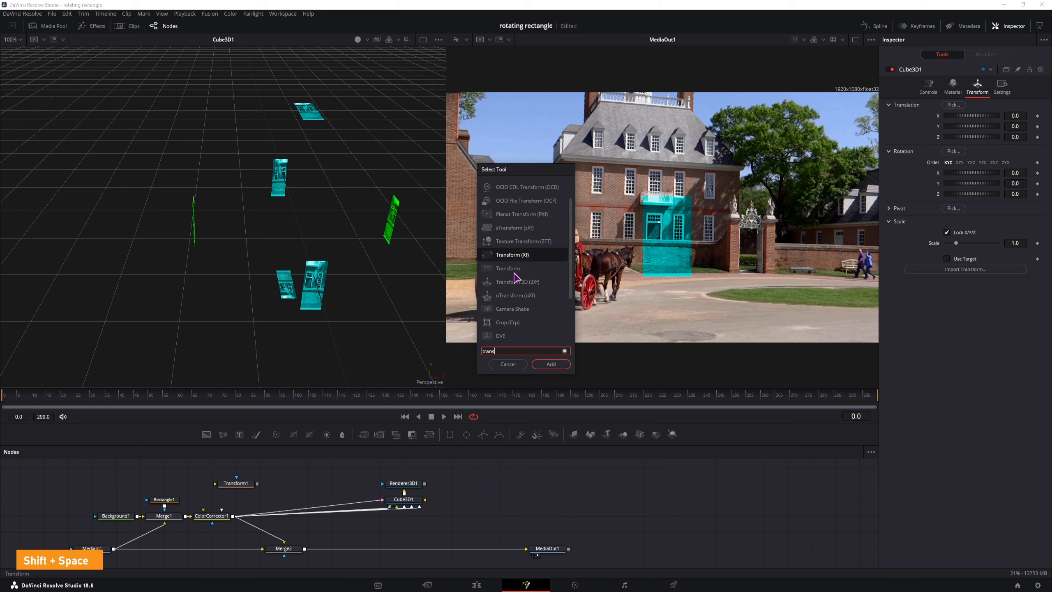
left_click(518, 282)
left_click(550, 364)
left_click(457, 502)
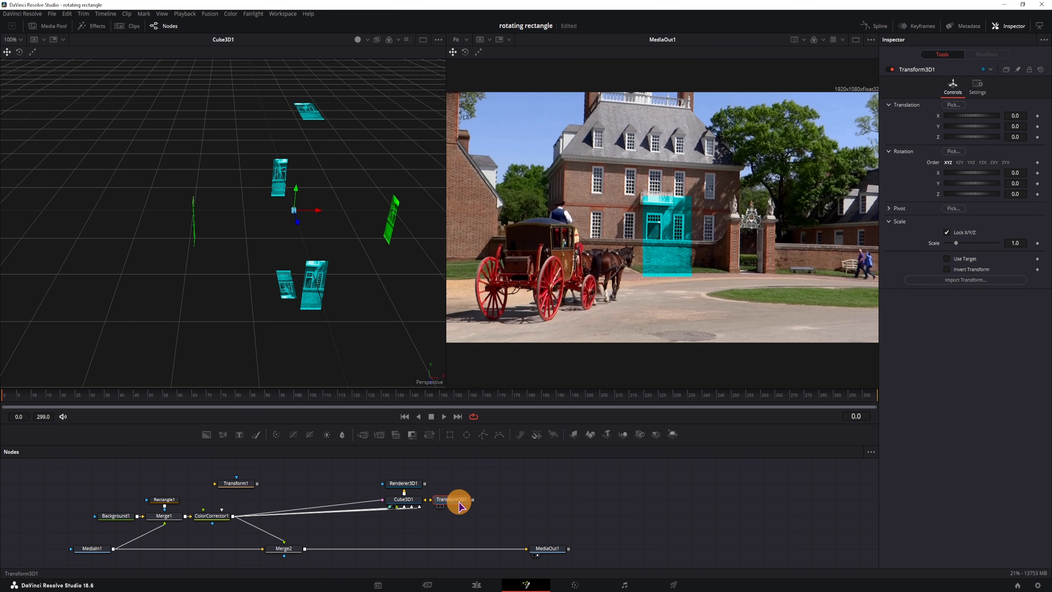
left_click_drag(460, 503, 470, 502)
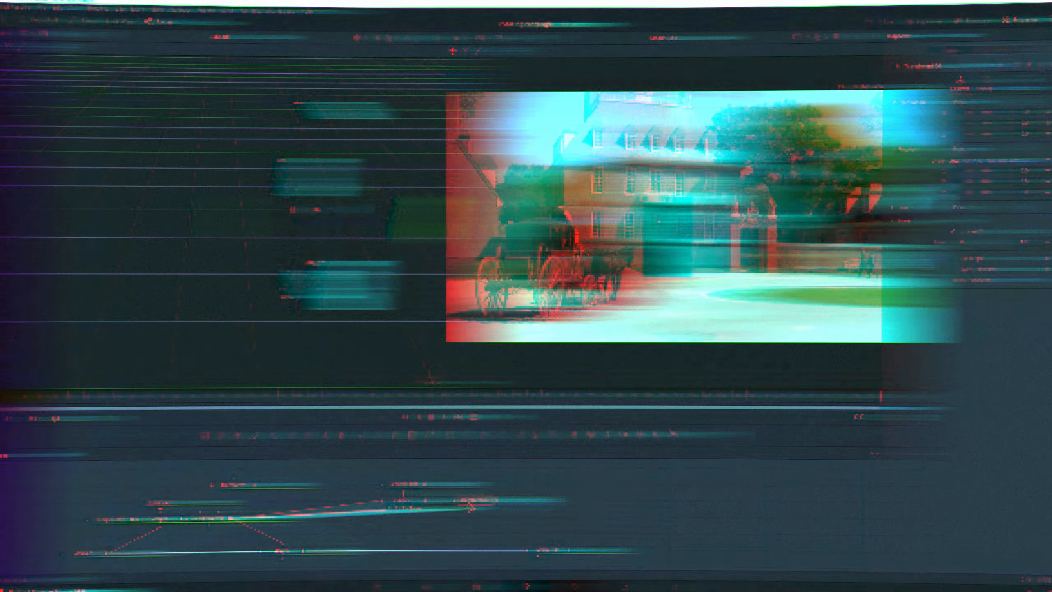
Step: Move Transform3D1 and ColorCorrector1 right and shift Background1, Rectangle1 and Merge1 left
left_click_drag(468, 501, 500, 495)
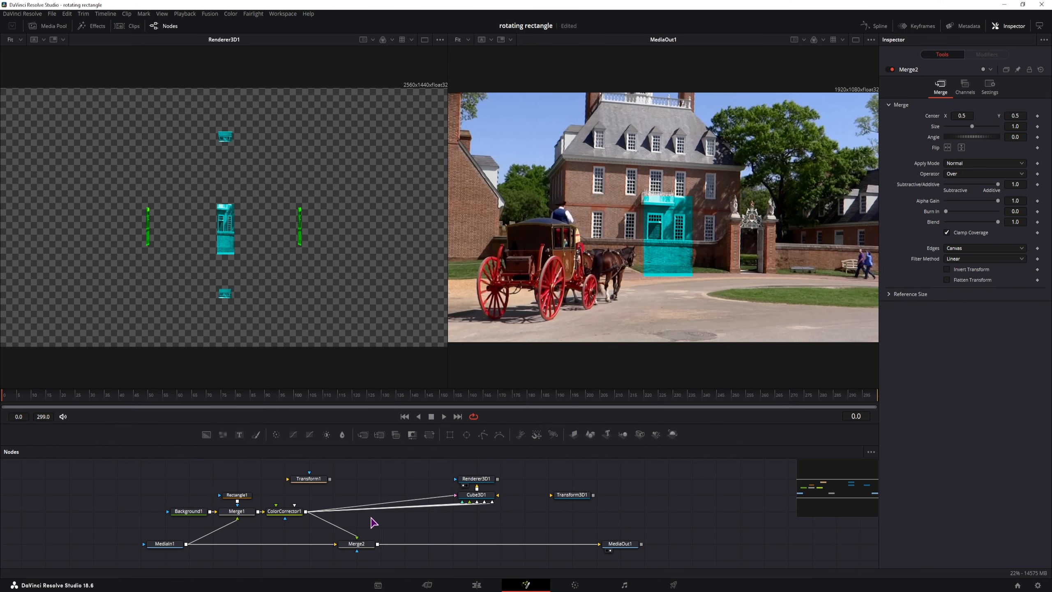
left_click_drag(290, 514, 354, 515)
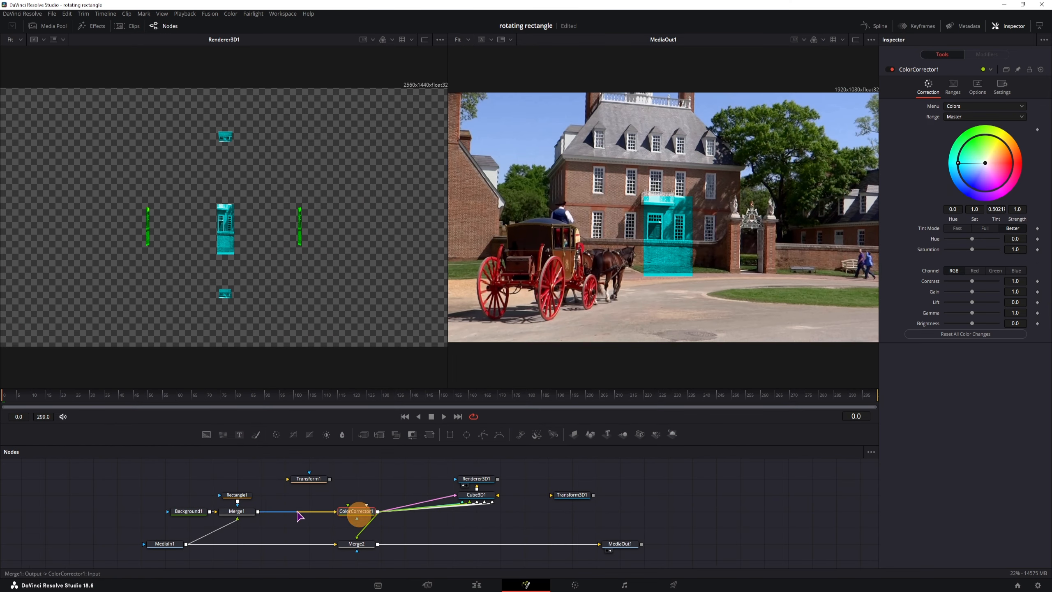
mouse_move(283, 504)
left_mouse_down()
mouse_move(267, 501)
mouse_move(272, 516)
left_mouse_up()
left_click_drag(229, 488, 182, 537)
left_click_drag(218, 523, 195, 523)
left_click(248, 543)
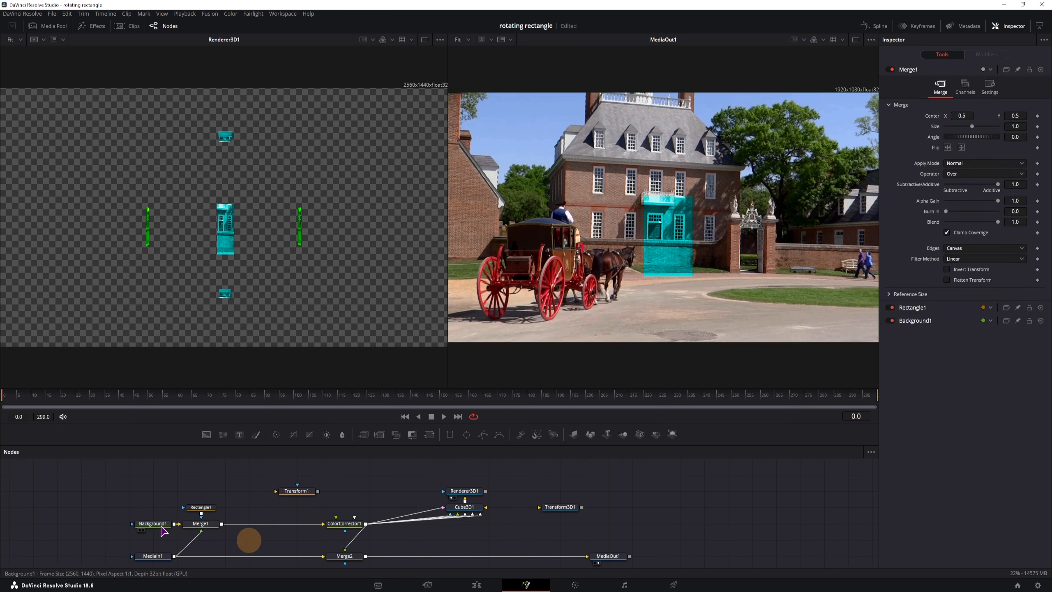
Step: Add Background2 and insert Merge3 between Merge1 and ColorCorrector1
left_click_drag(205, 434, 273, 542)
left_click(380, 480)
left_click_drag(364, 437, 289, 526)
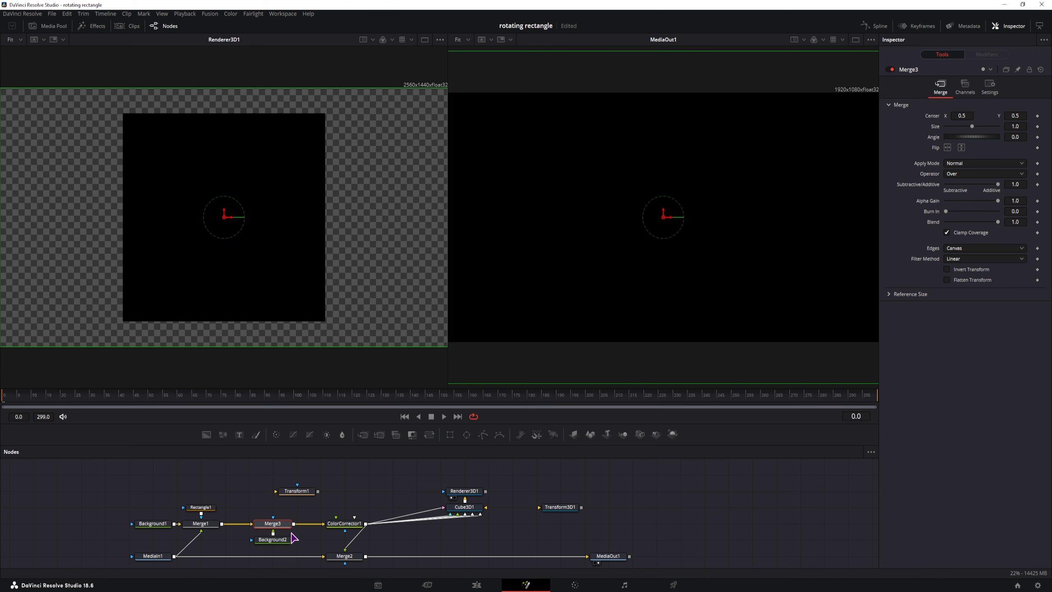
Step: Swap Merge3's inputs and resize Background2 to 261 × 352 with Auto Resolution off
key("ctrl+t")
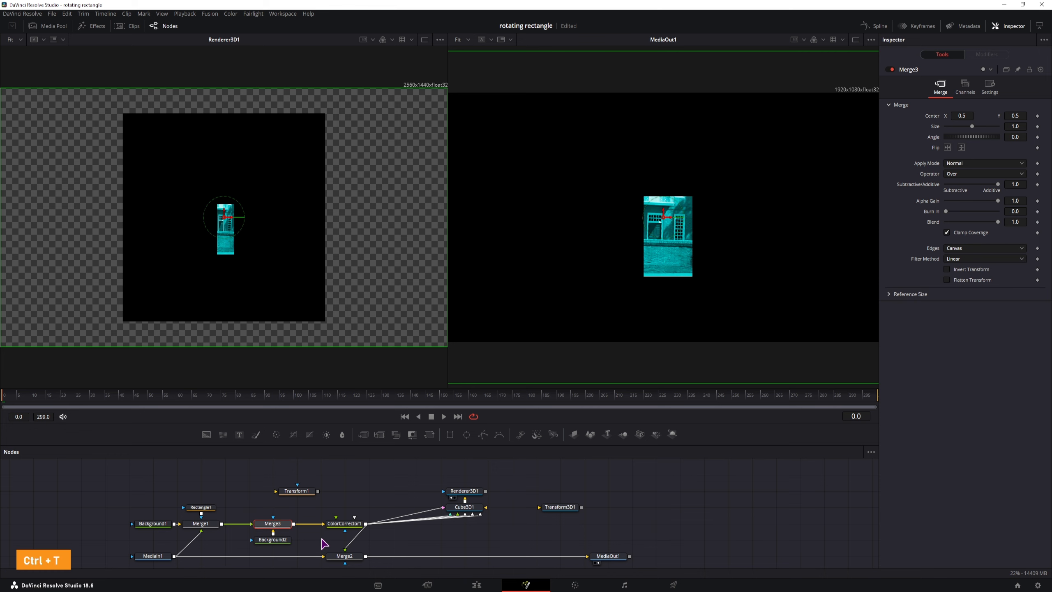
left_click(284, 545)
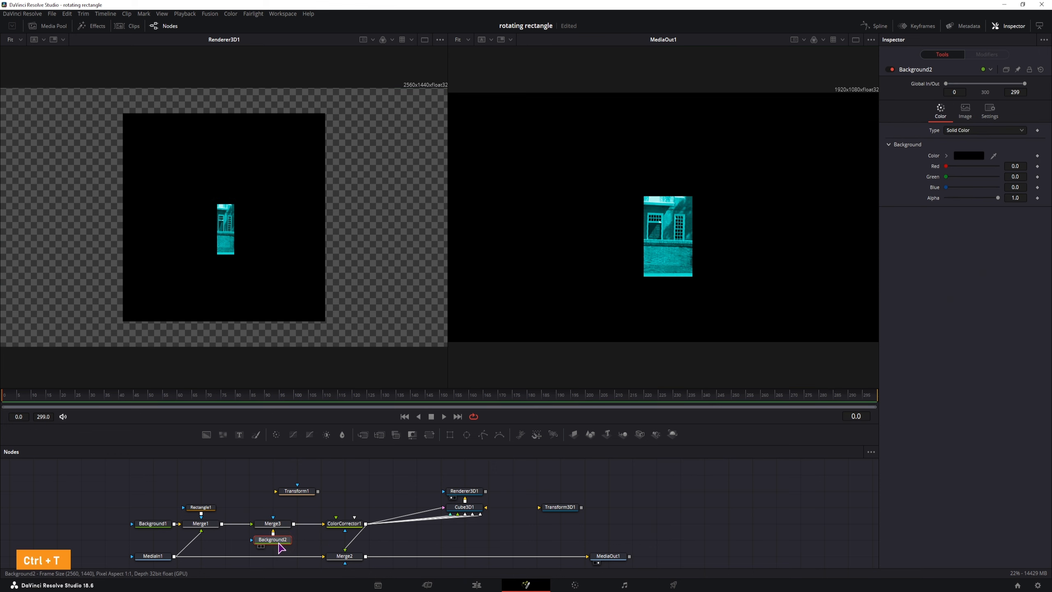
left_click(965, 112)
left_click(947, 188)
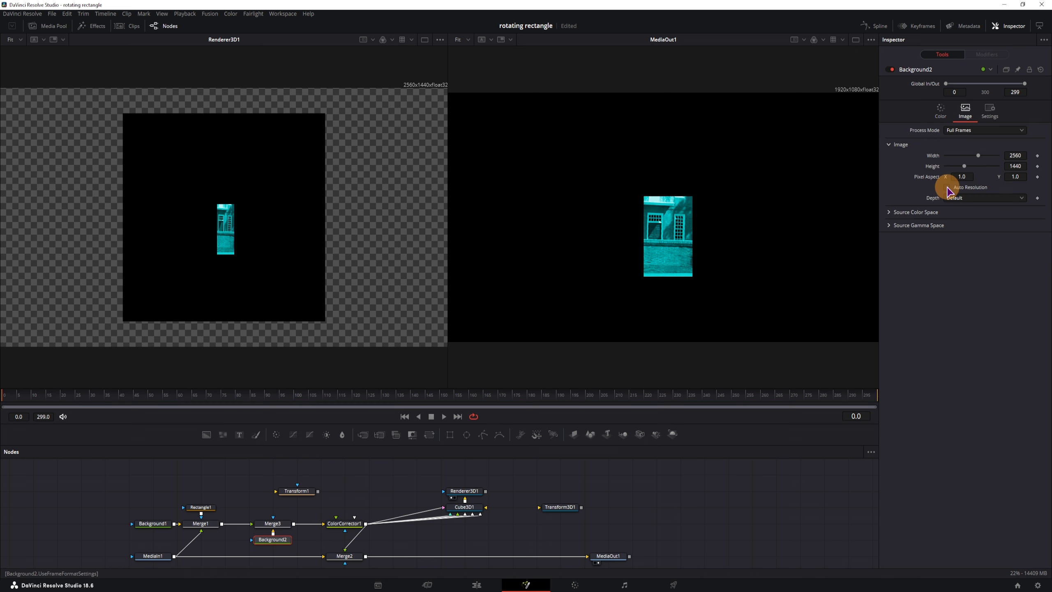
left_click_drag(1016, 154, 185, 186)
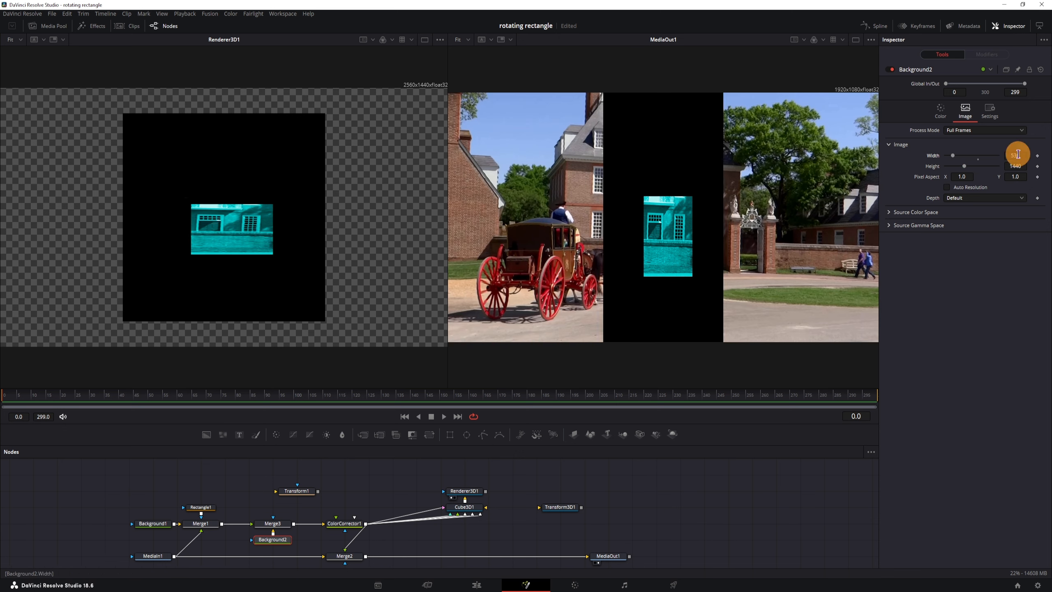
left_click_drag(1014, 155, 969, 160)
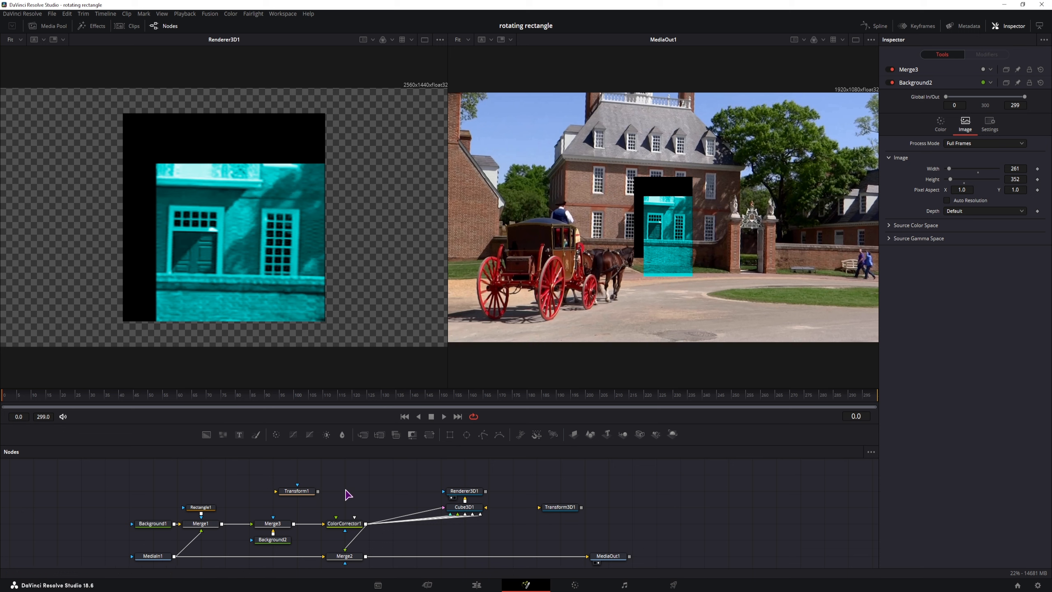
left_click(277, 530)
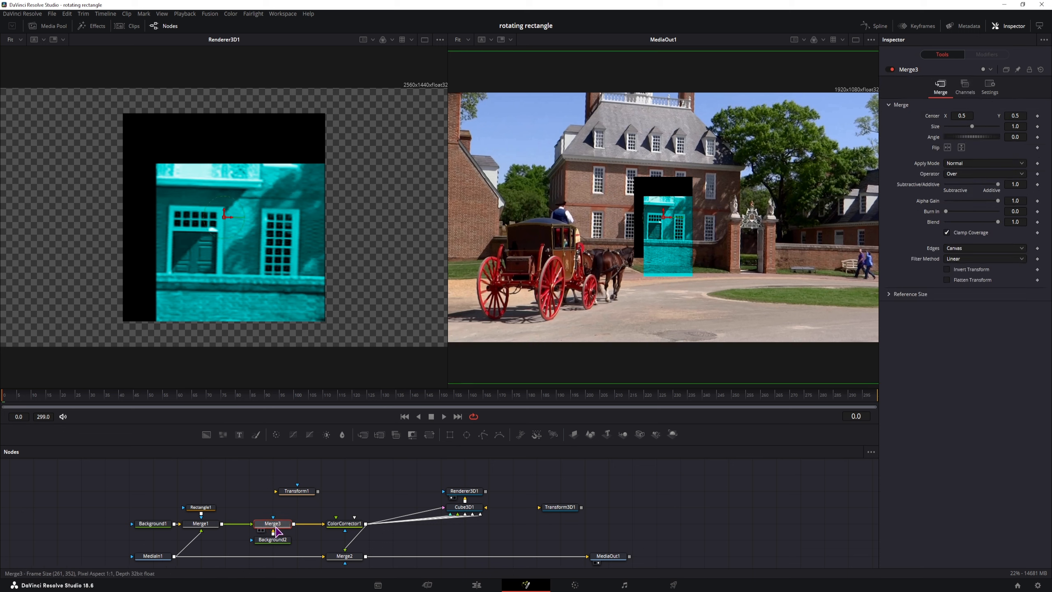
Step: Rearrange Merge3 and Background2, then reposition the patch with Transform1's Center
left_click_drag(962, 116, 930, 118)
left_click(216, 530)
left_click_drag(300, 548, 247, 531)
left_click(298, 493)
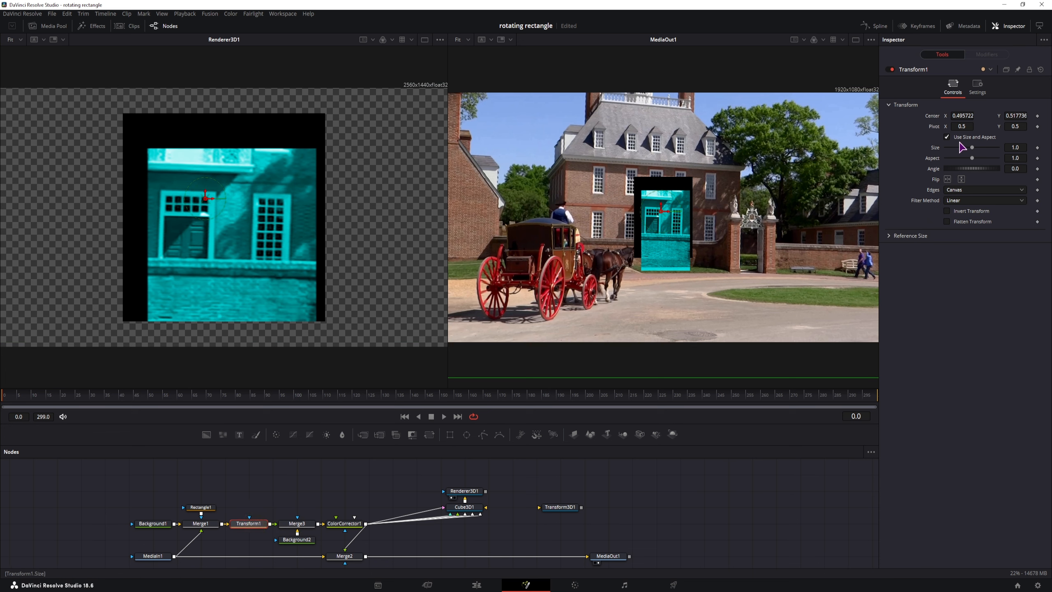
left_click_drag(969, 115, 1034, 120)
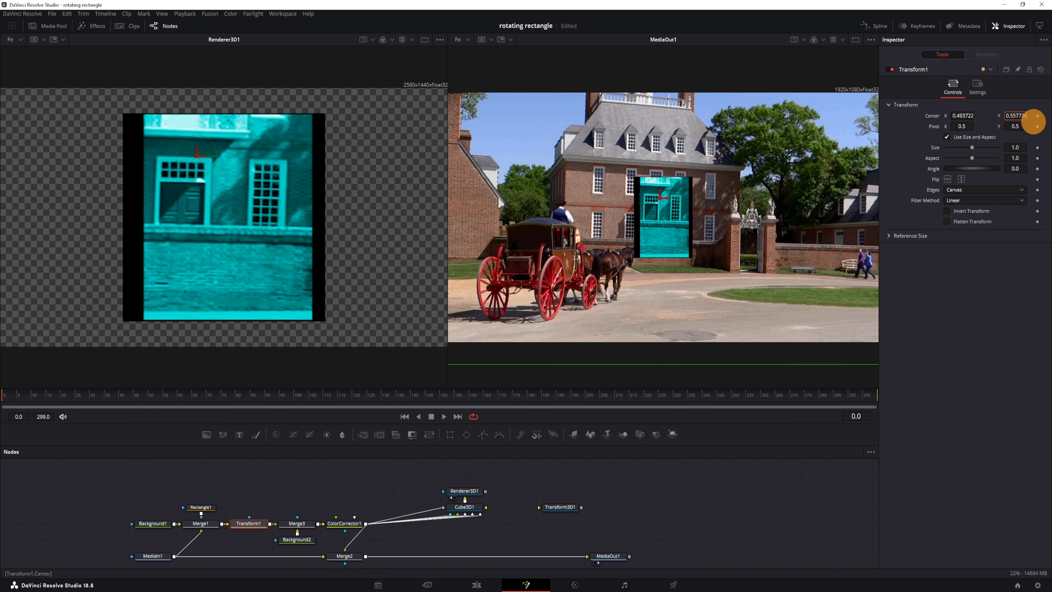
Step: Trim Background2 to 218 × 347 while checking the zoomed output view
left_click(297, 539)
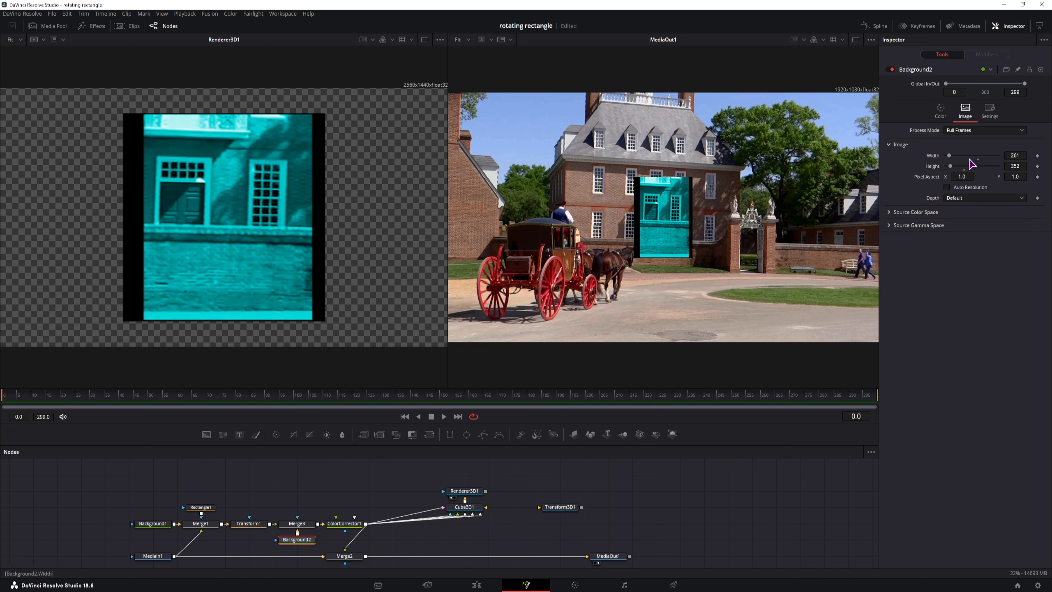
left_click_drag(1018, 155, 1006, 160)
scroll(699, 198, "up", 6)
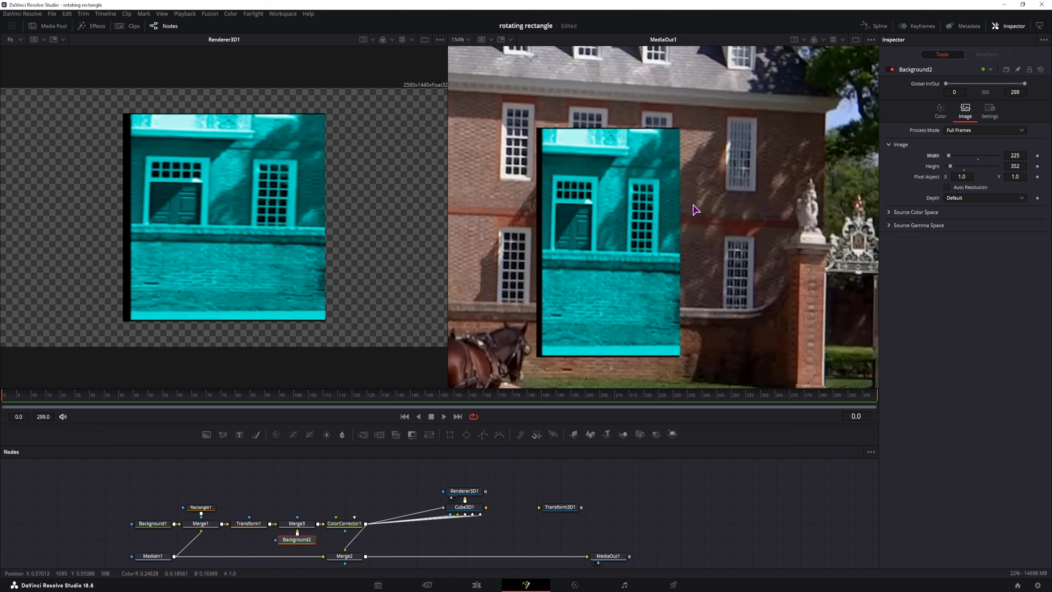
left_click_drag(698, 192, 727, 169)
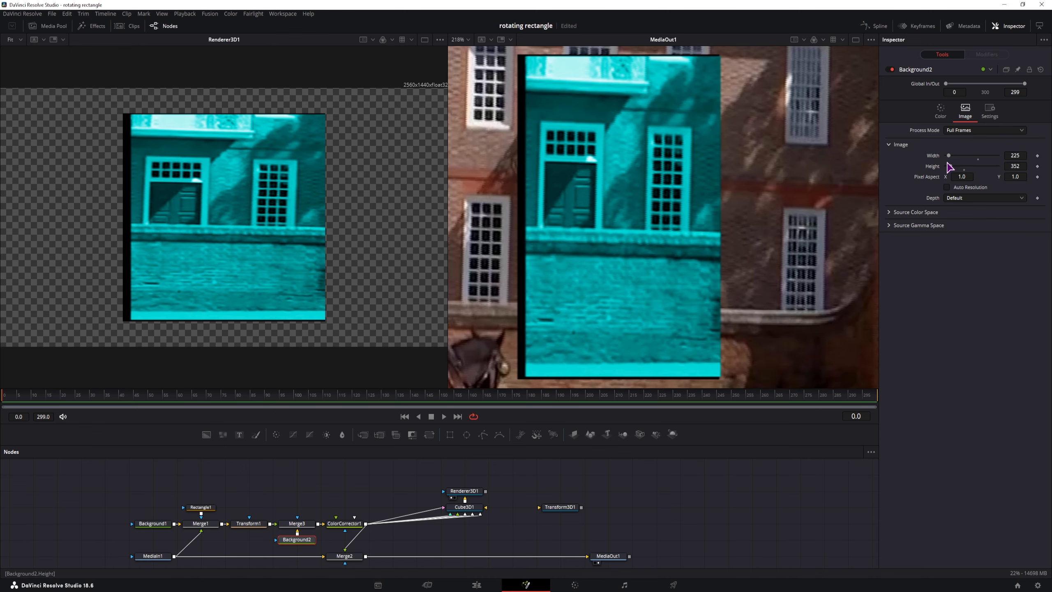
left_click_drag(1020, 165, 1017, 165)
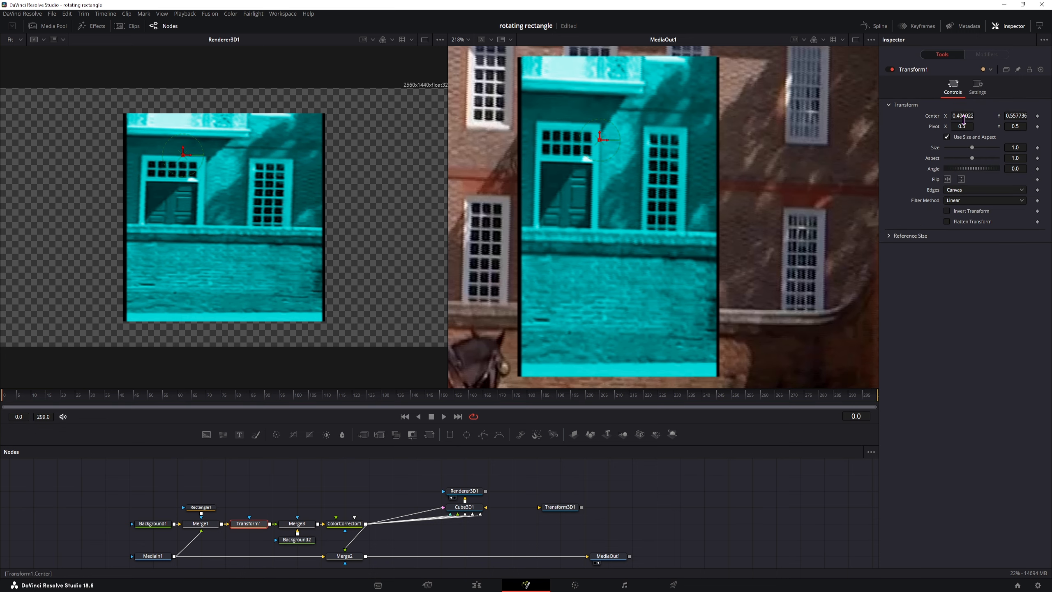
left_click(296, 539)
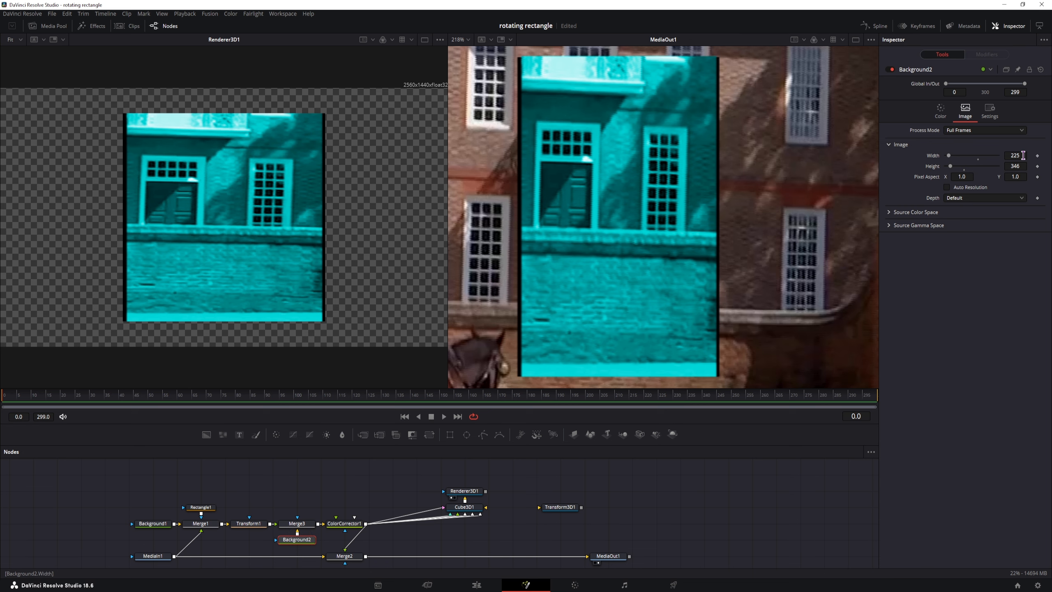
left_click_drag(1019, 154, 997, 159)
key("ctrl+f")
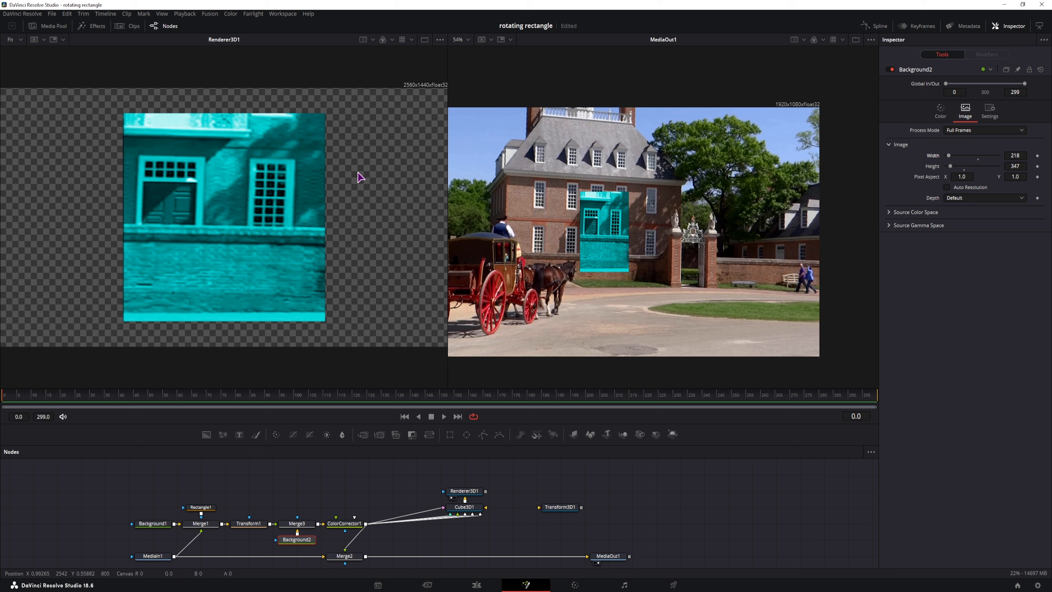
Step: Reset Merge2's Center to 0.5, 0.5 after nudging it, and select Cube3D1
left_click_drag(475, 532, 506, 522)
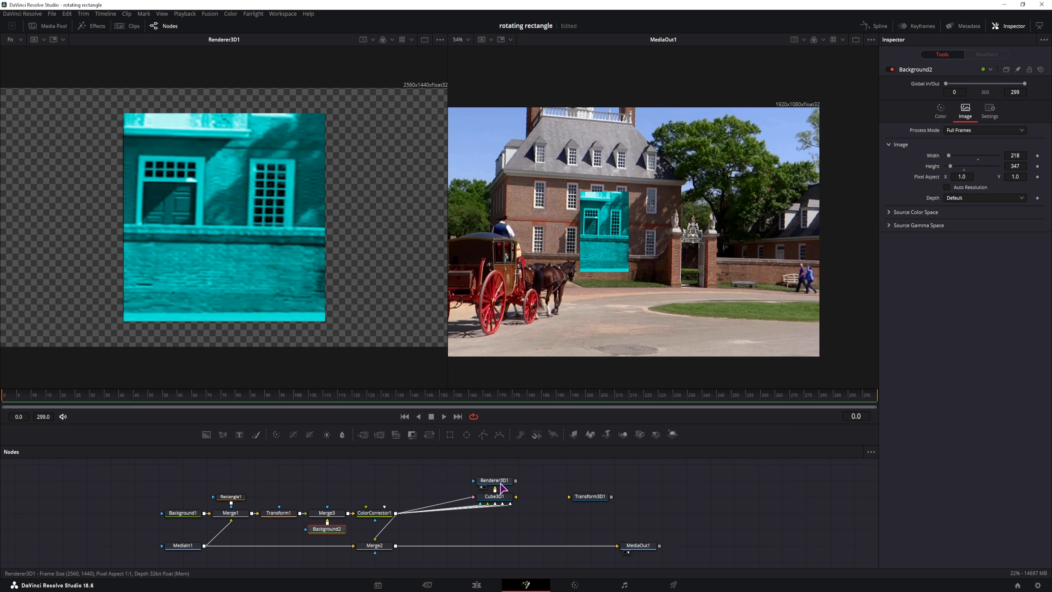
left_click(500, 481)
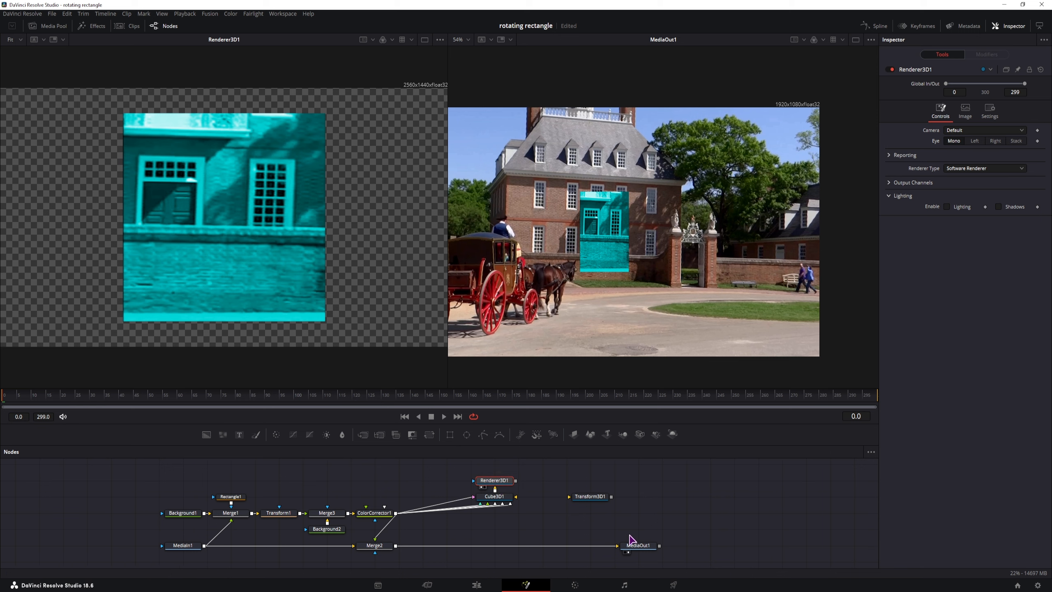
left_click(637, 545)
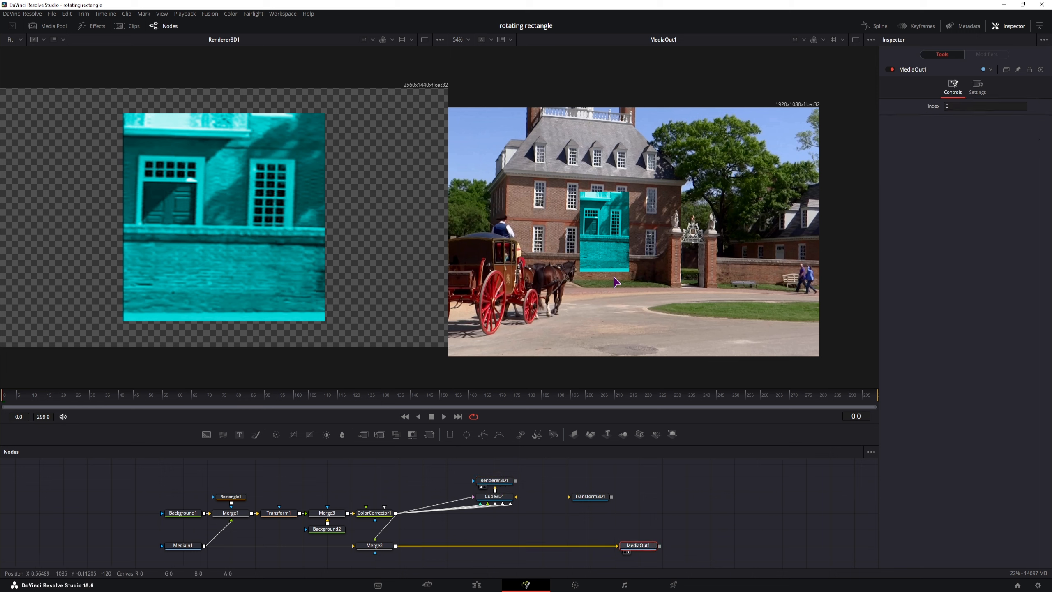
left_click(366, 546)
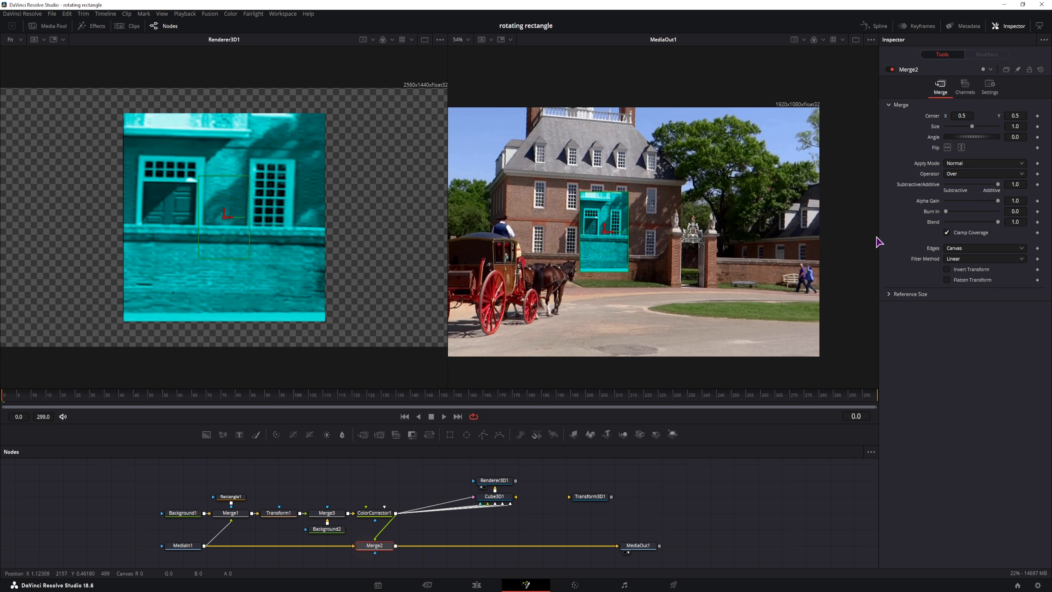
mouse_move(969, 119)
left_mouse_down()
mouse_move(1026, 119)
mouse_move(966, 135)
mouse_move(988, 125)
left_mouse_up()
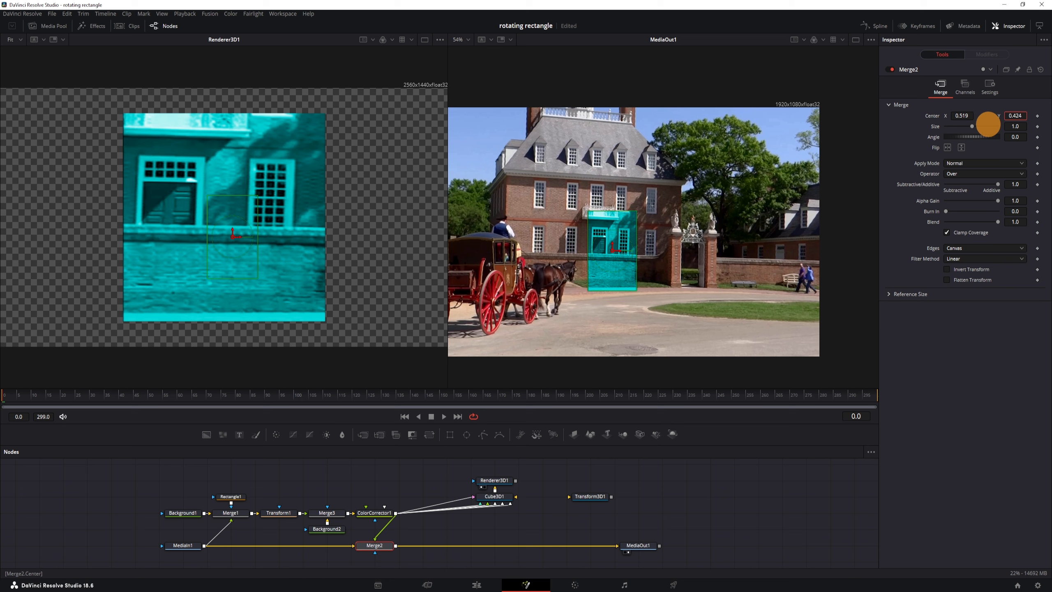
double_click(937, 117)
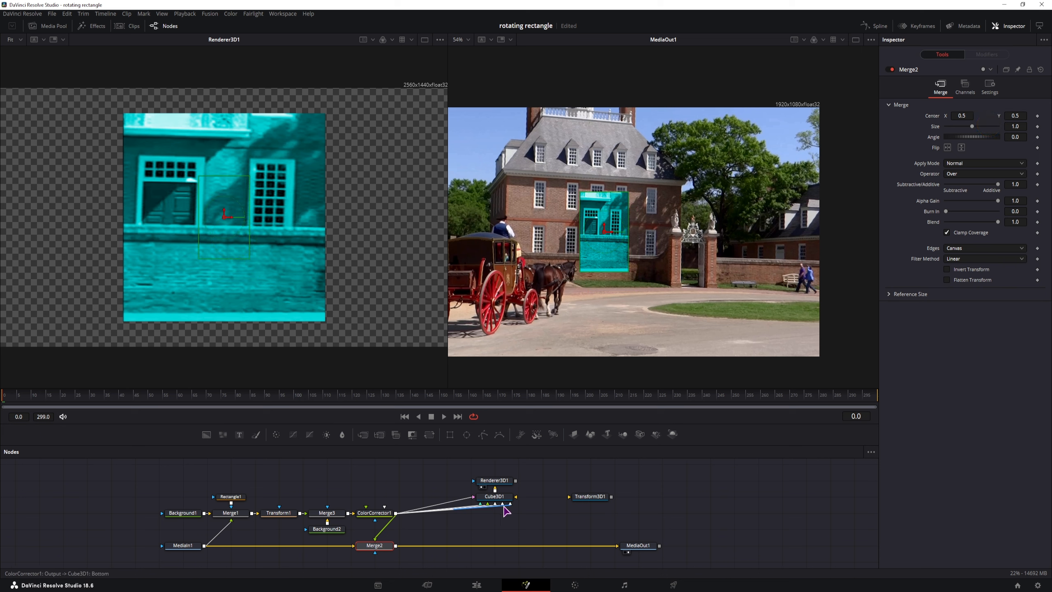
left_click(494, 497)
Step: View Cube3D1 in the left viewer, orbit it, then show Renderer3D1's output
key("1")
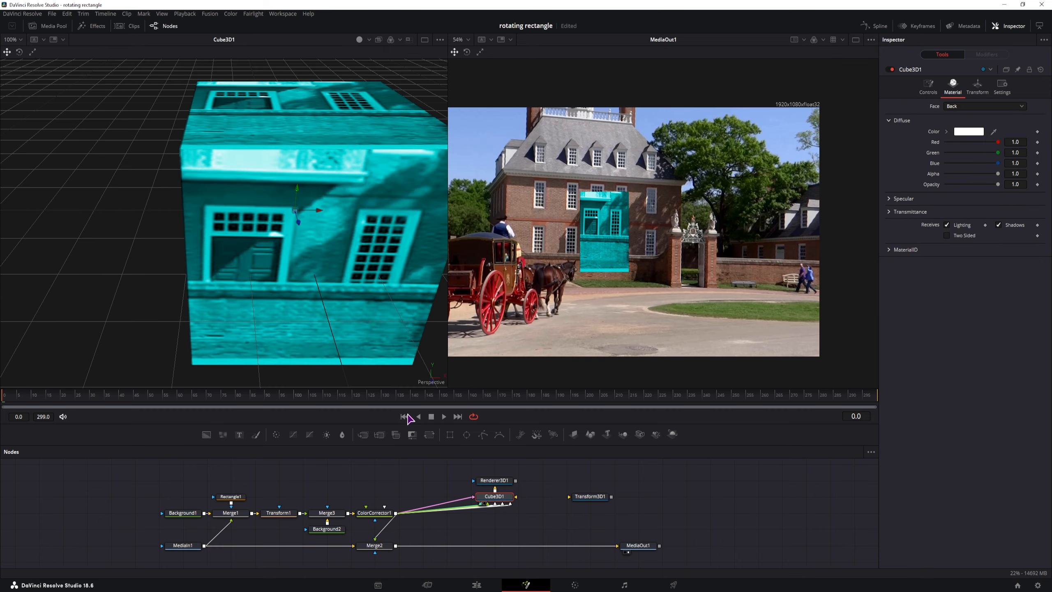
scroll(327, 332, "down", 3)
left_click_drag(335, 327, 215, 269)
left_click(495, 483)
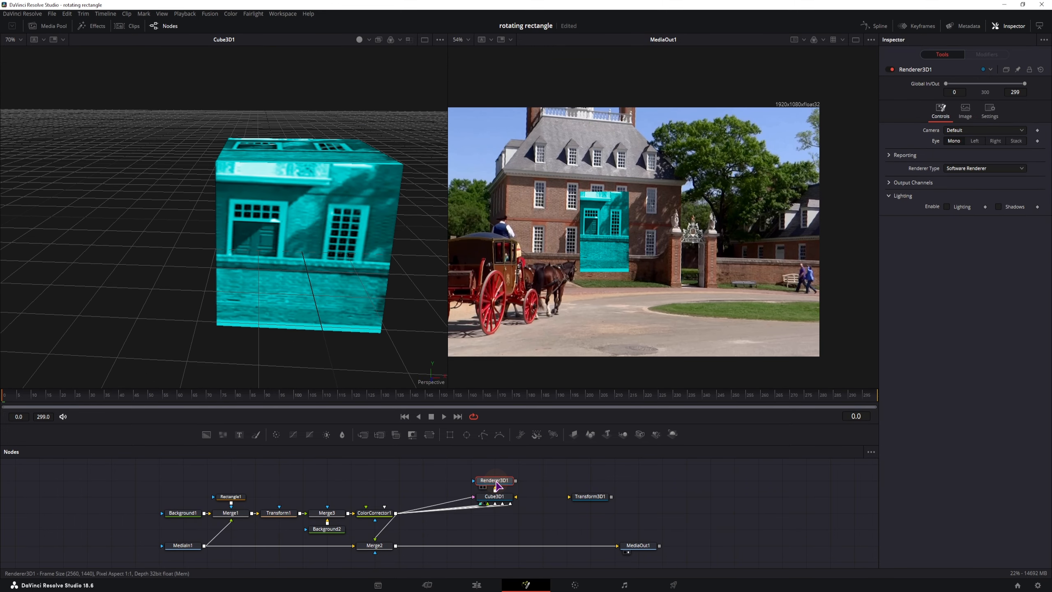
key("1")
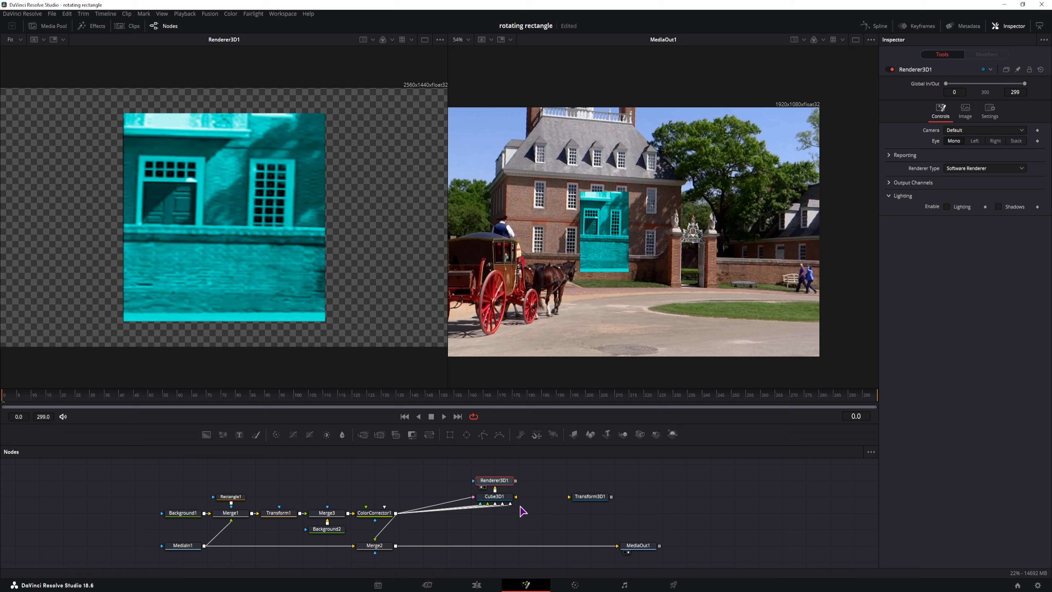
Step: Place Renderer3D1 between Cube3D1 and Transform3D1 and connect it to Merge2's foreground
left_click_drag(495, 481, 619, 502)
left_click_drag(375, 545, 400, 545)
left_click_drag(564, 500, 559, 546)
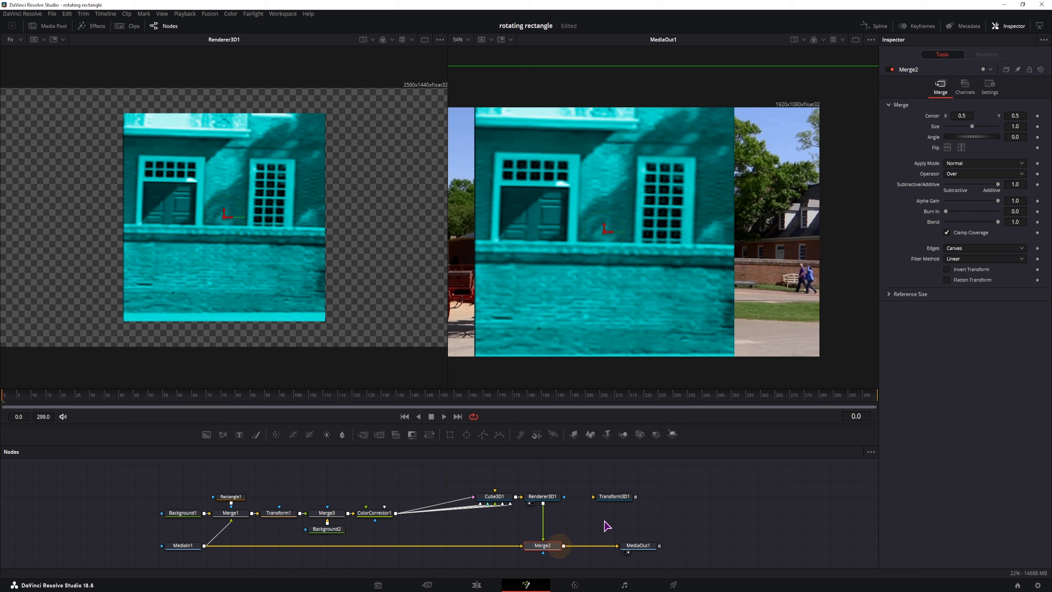
Step: Shrink Cube3D1 to size 0.36 and move it right to Translation X 0.556
left_click(541, 496)
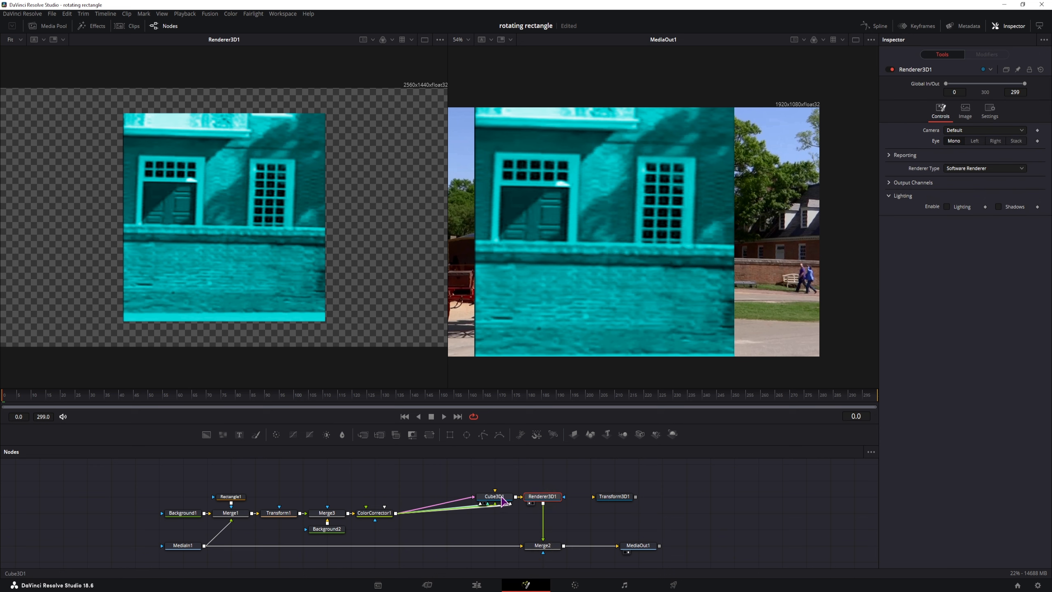
left_click(502, 499)
left_click(933, 91)
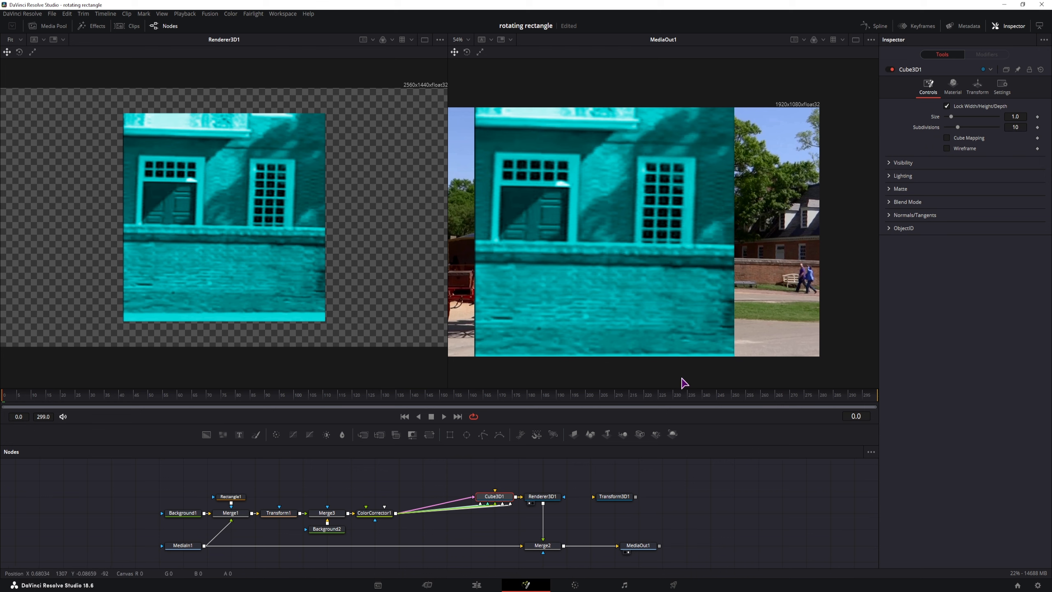
left_click_drag(1016, 116, 994, 114)
left_click(953, 85)
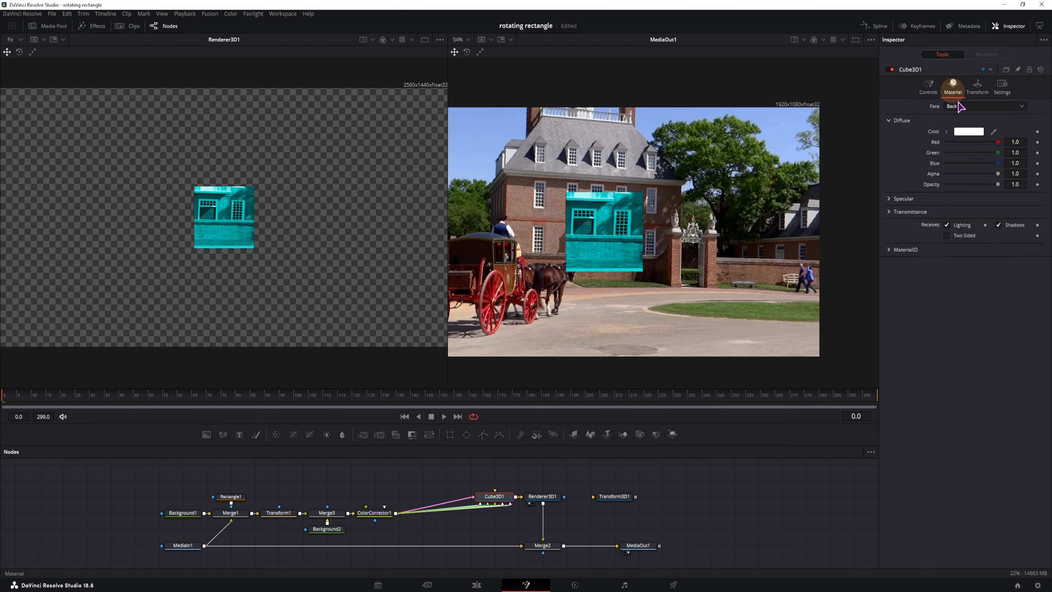
left_click(978, 87)
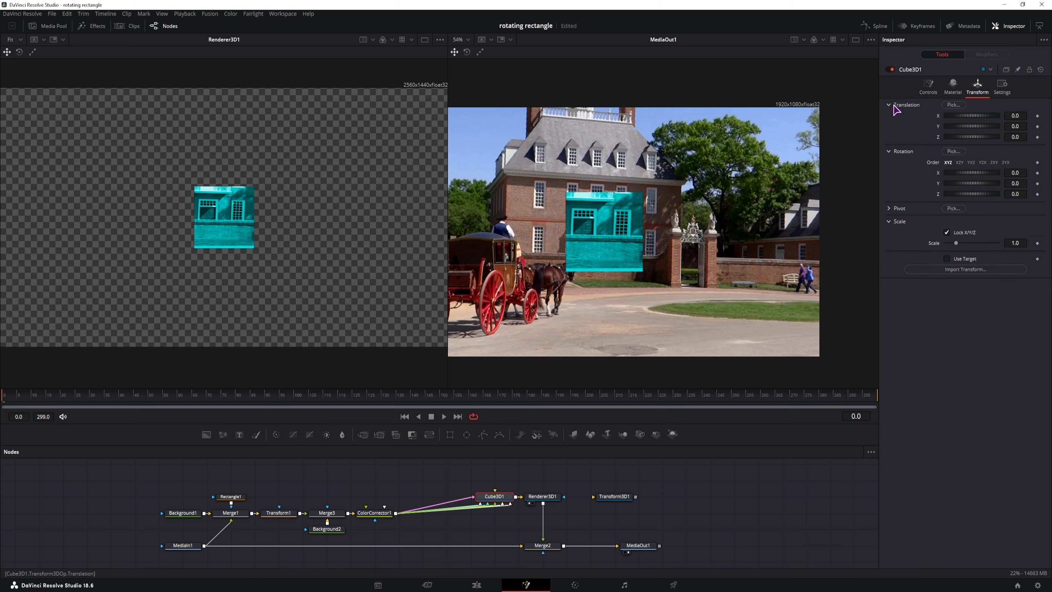
left_click_drag(1015, 116, 724, 213)
Step: Add a Camera3D and merge it with Cube3D1 into Merge3D1 ahead of Renderer3D1
left_click_drag(715, 215, 718, 216)
left_click_drag(505, 502, 481, 502)
left_click(544, 499)
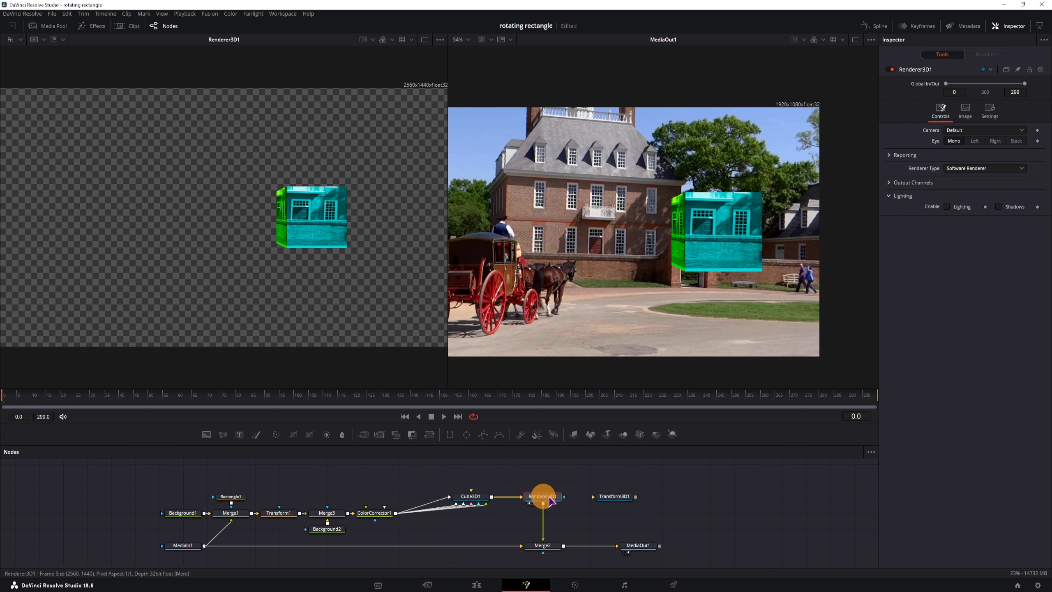
left_click_drag(605, 497, 652, 498)
left_click_drag(555, 500, 579, 500)
left_click_drag(640, 433, 517, 478)
left_click_drag(543, 547, 566, 547)
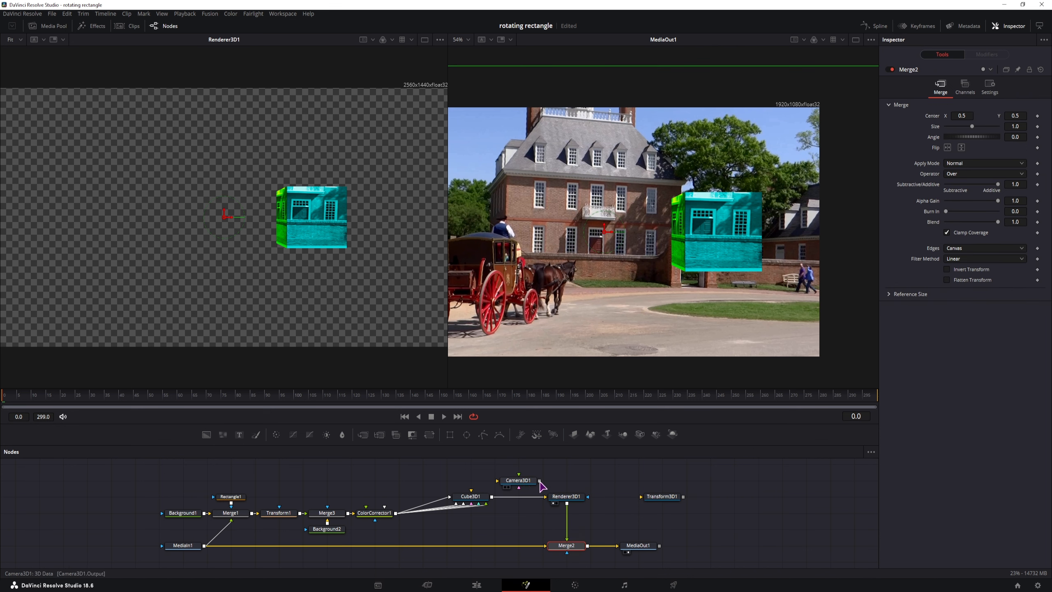
left_click_drag(539, 481, 493, 498)
Step: View Merge3D1 in the left viewer and reset Cube3D1's Translation X to 0
left_click(569, 503)
left_click(522, 498)
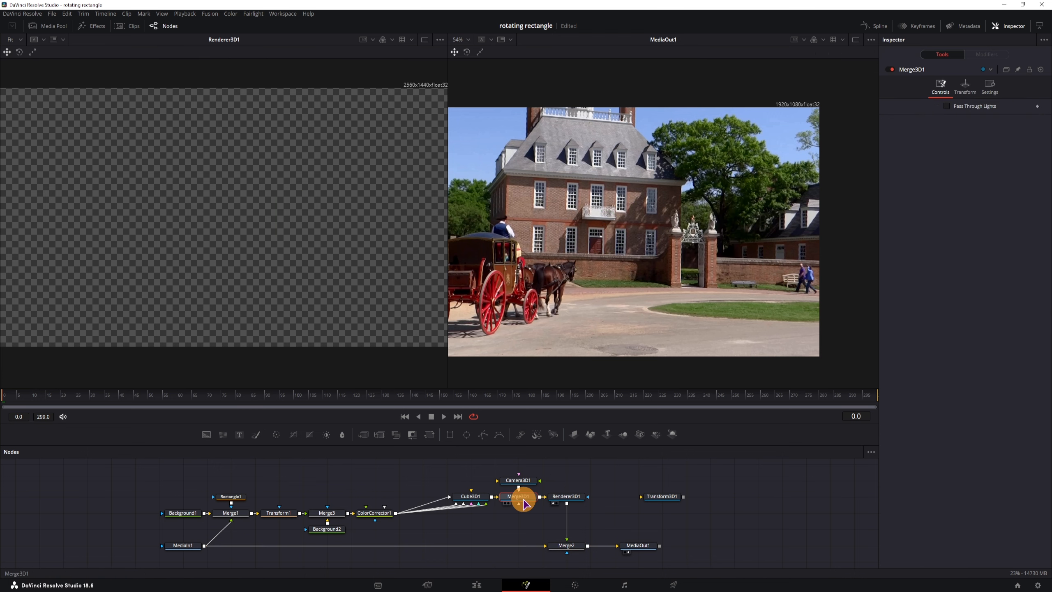
key("1")
scroll(521, 502, "down", 3)
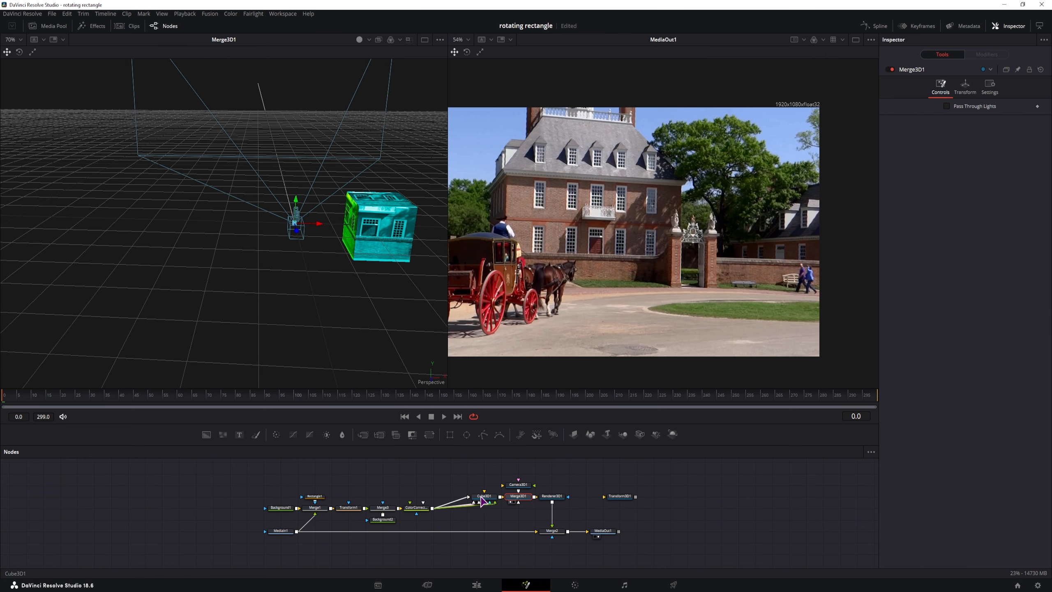
left_click_drag(560, 474, 534, 499)
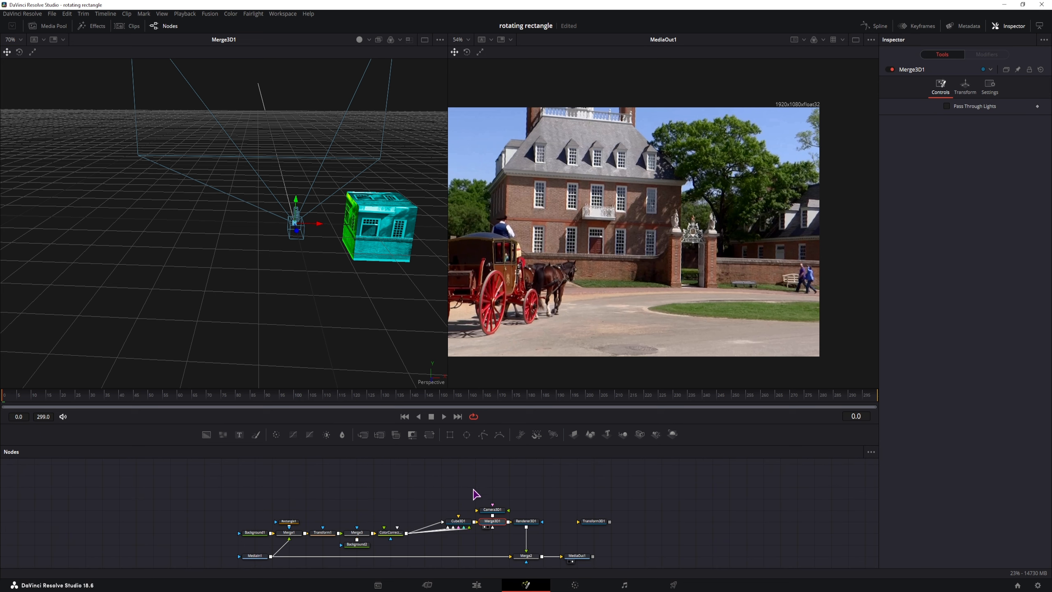
left_click(459, 522)
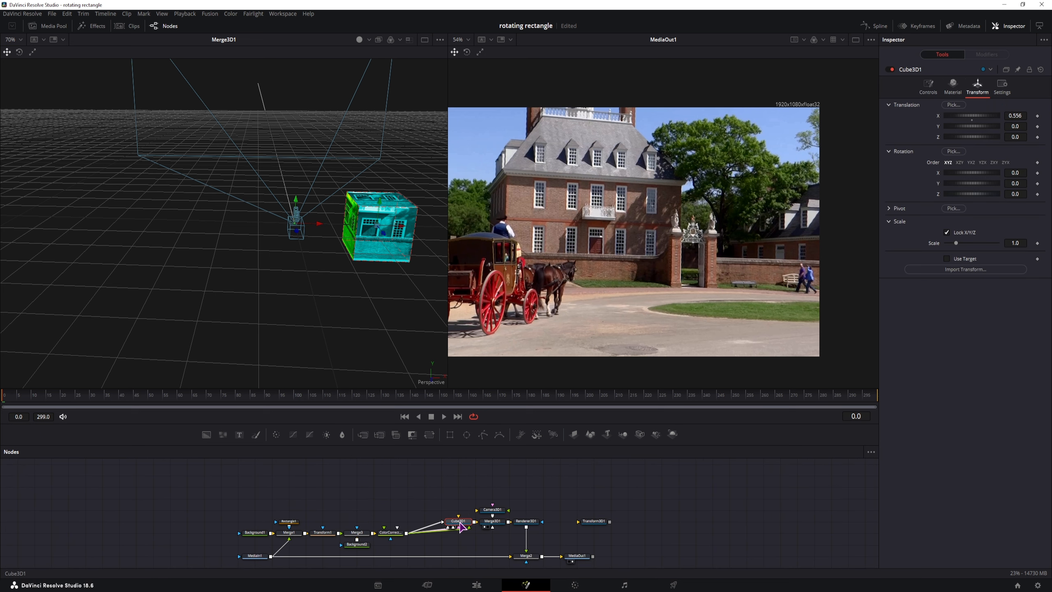
double_click(938, 116)
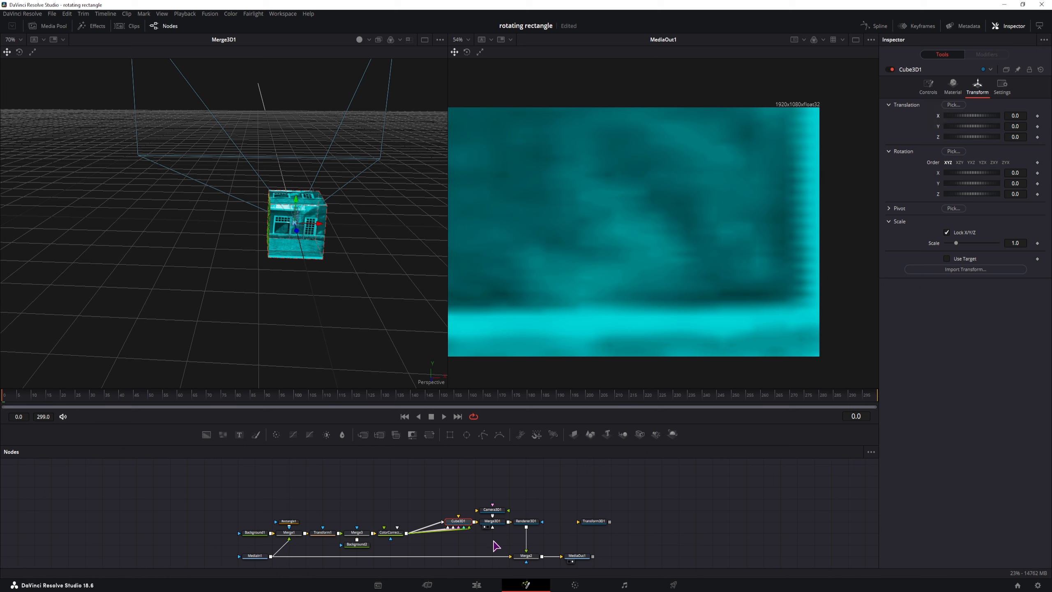
left_click(492, 509)
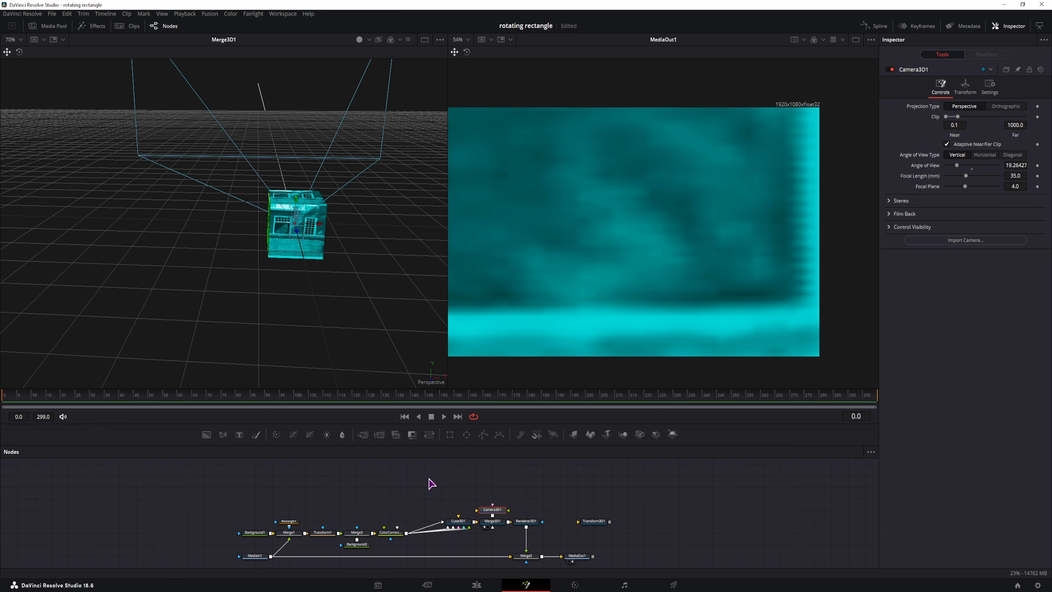
Step: Pull Camera3D1 back to reframe the scene, then set Merge3D1 Translation X to 0.163
scroll(353, 301, "down", 2)
left_click_drag(275, 226, 279, 390)
left_click(495, 500)
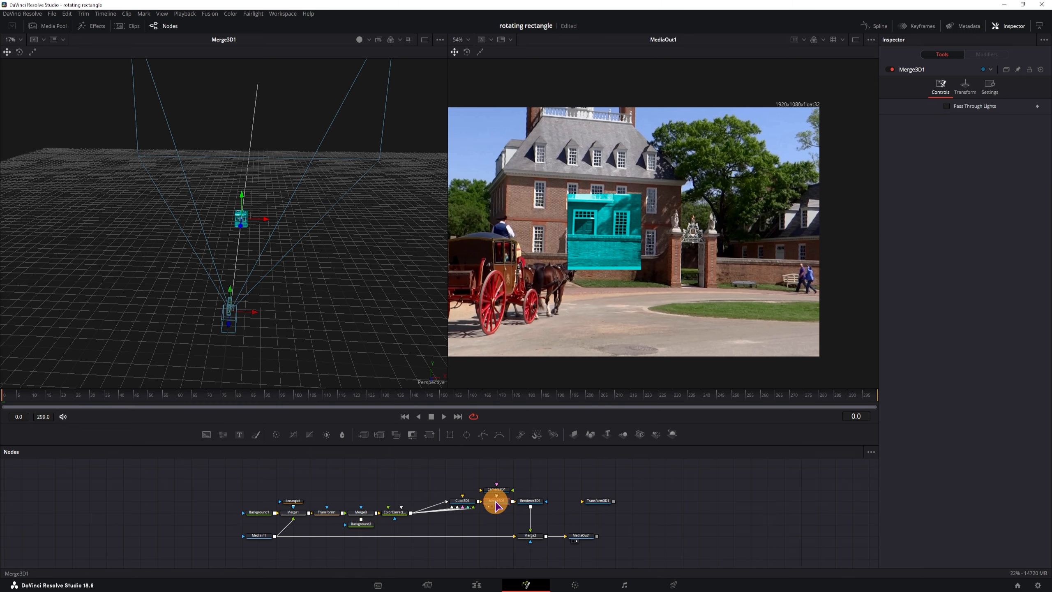
left_click(961, 86)
left_click_drag(1019, 117, 894, 245)
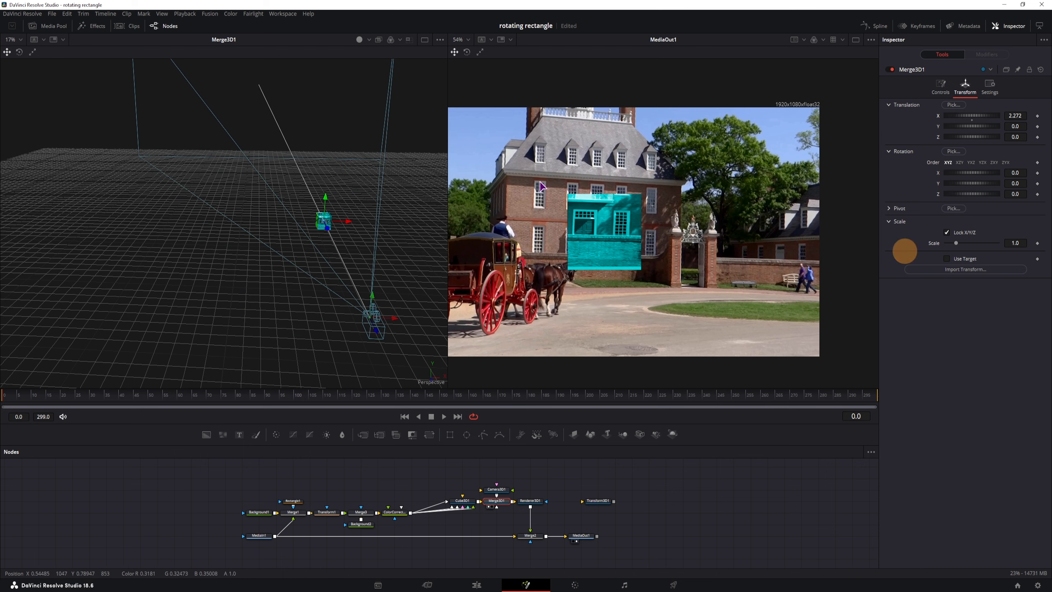
left_click_drag(345, 221, 271, 256)
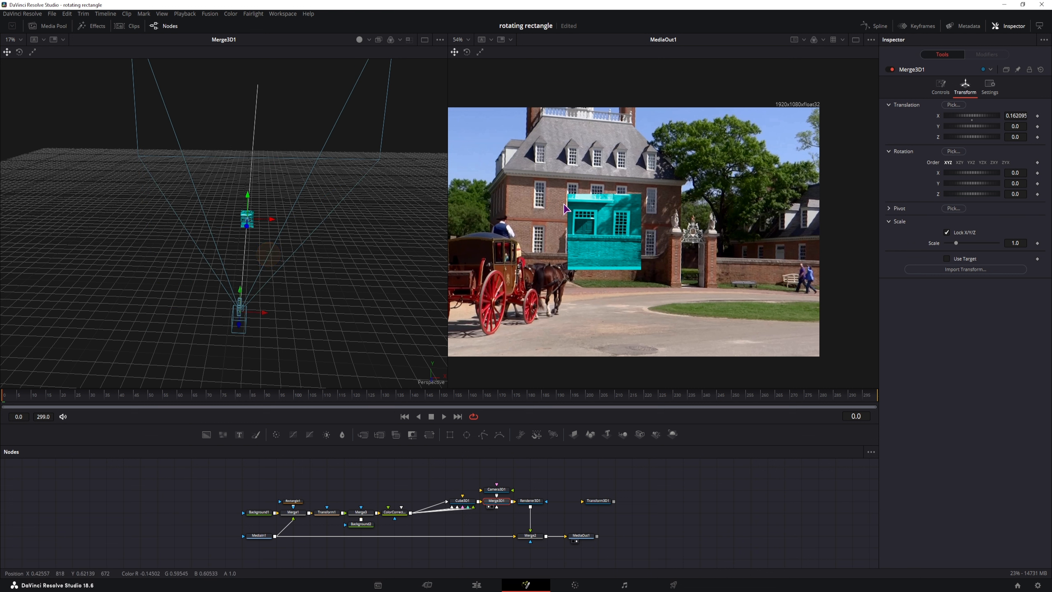
left_click(939, 115)
left_click(531, 536)
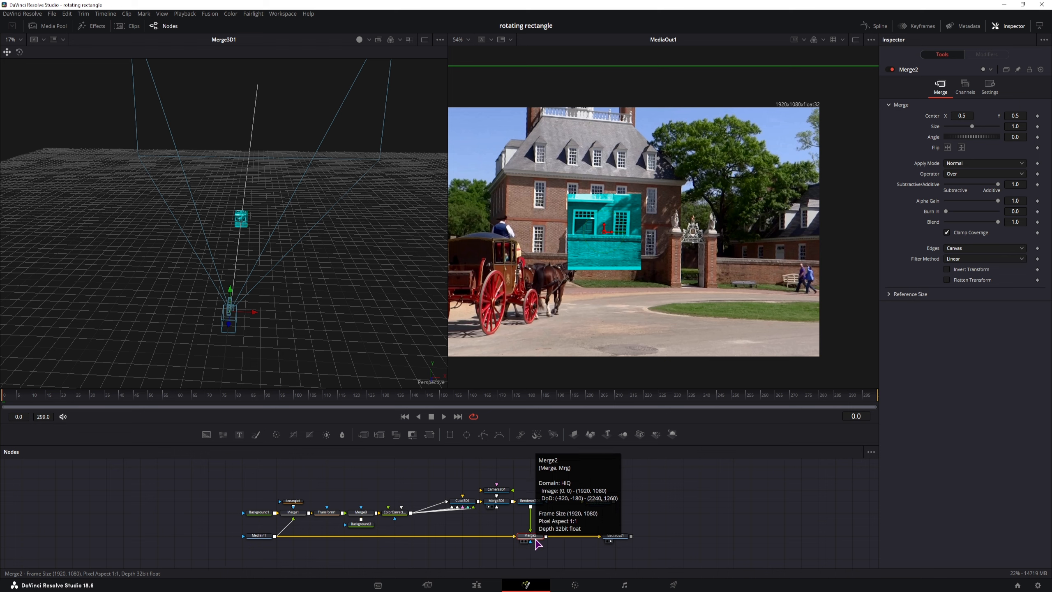
Step: Scrub Merge2 Center X, reset it to 0.5, and show Cube3D1's Controls
scroll(534, 543, "up", 5)
left_click_drag(547, 511, 528, 534)
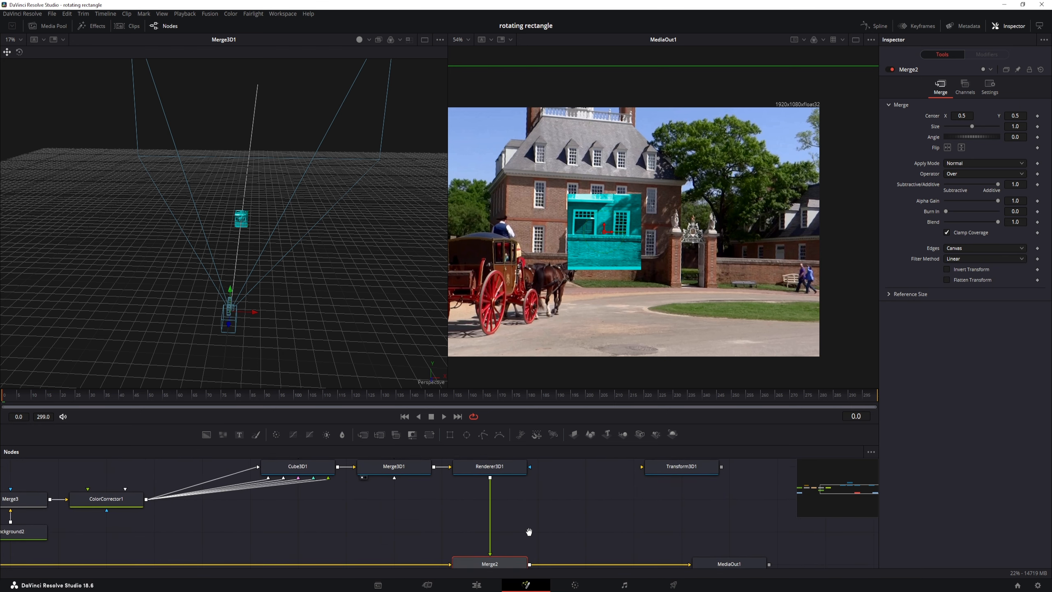
left_click_drag(964, 116, 401, 161)
double_click(936, 116)
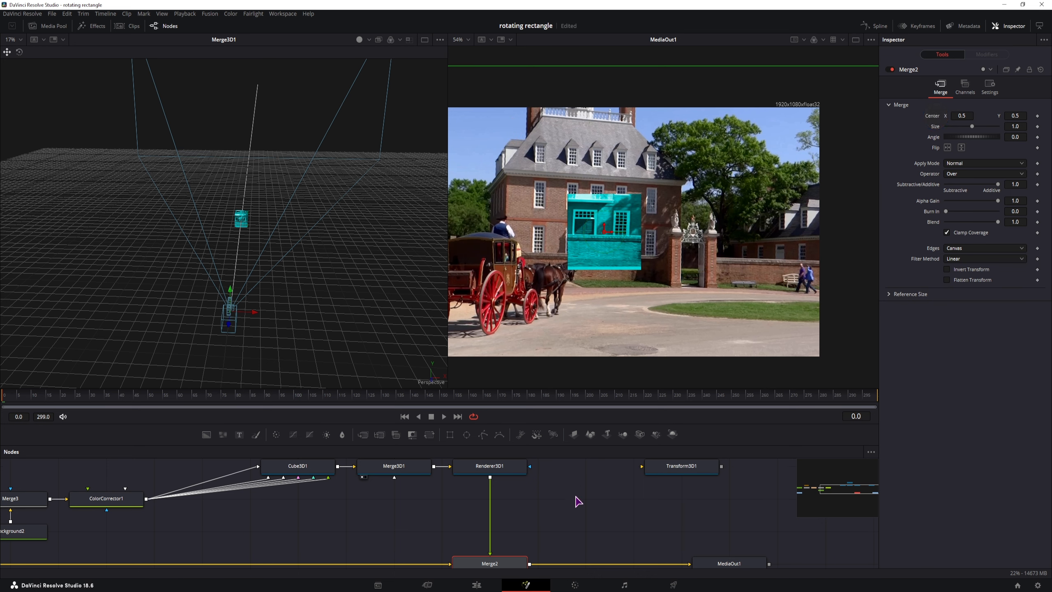
left_click_drag(550, 497, 591, 530)
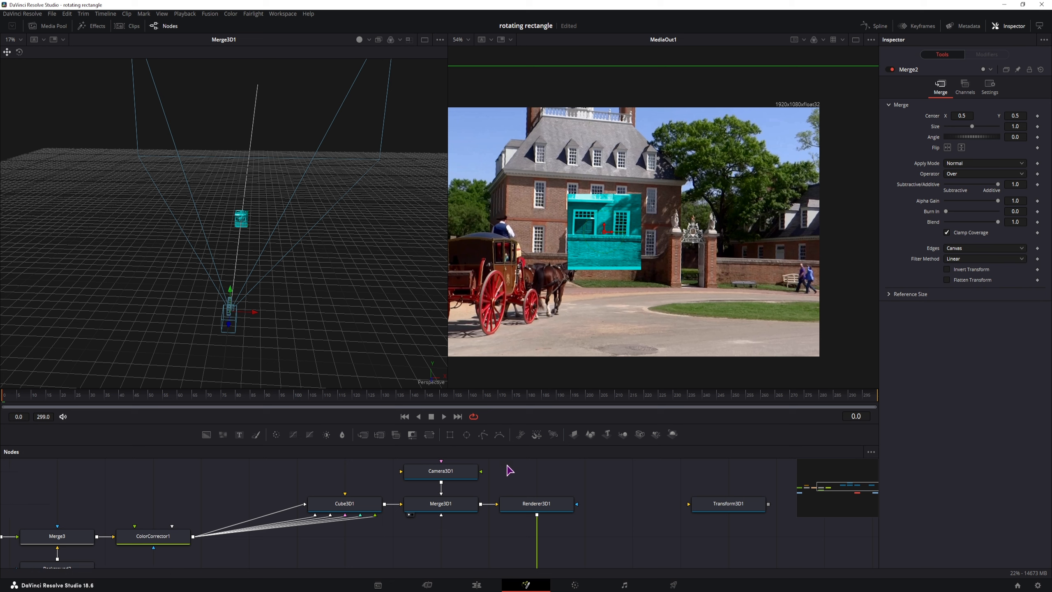
left_click(485, 506)
left_click(928, 87)
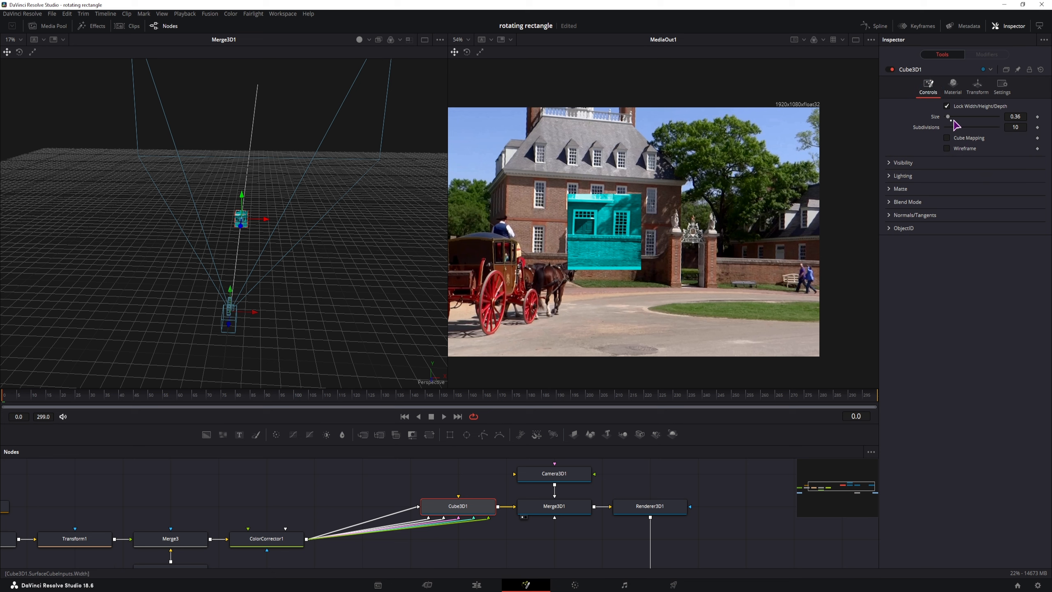
Step: Unlock separate Cube3D1 width, height and depth, reset width to 1.0, and inspect Rectangle1's height
left_click(946, 106)
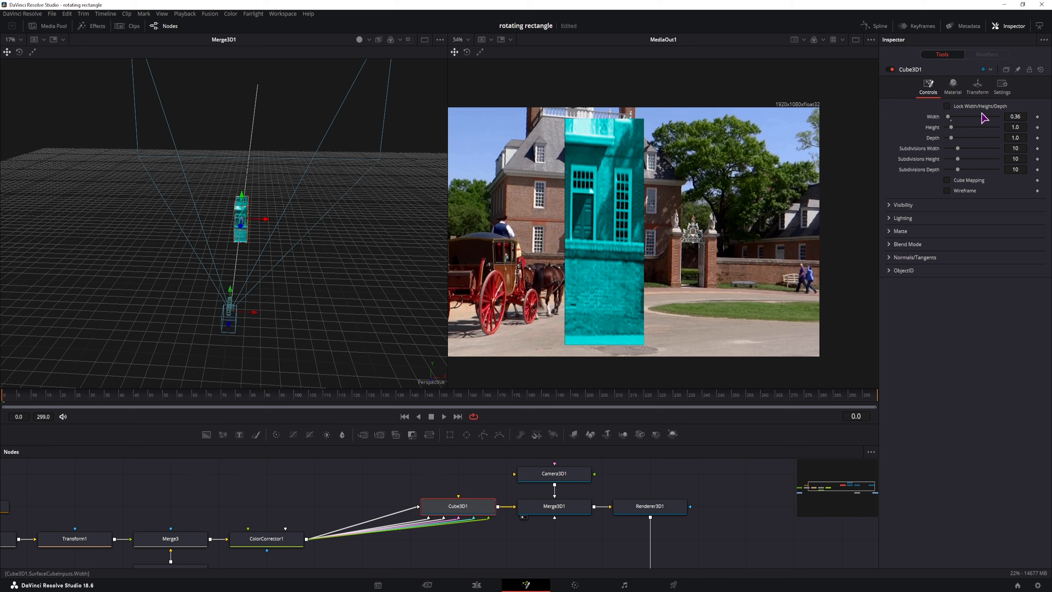
double_click(951, 120)
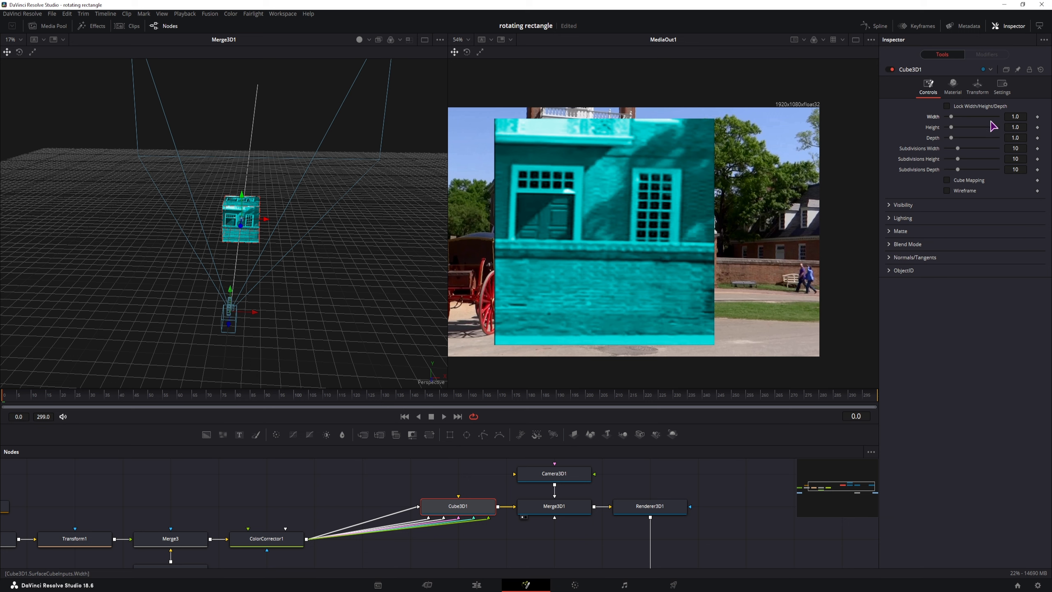
left_click_drag(295, 499, 547, 486)
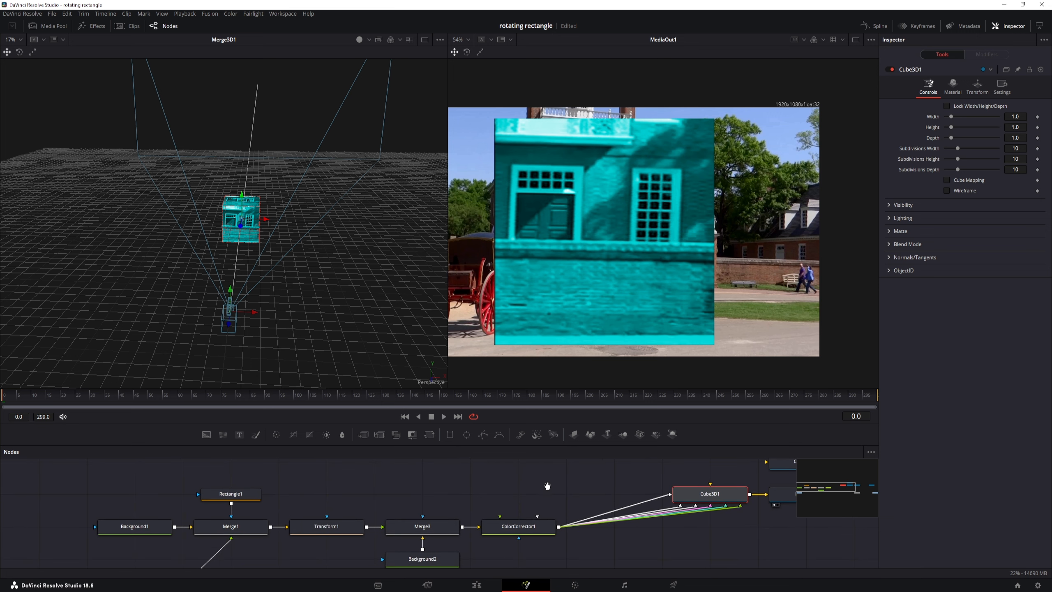
left_click(241, 497)
left_click_drag(450, 485, 448, 486)
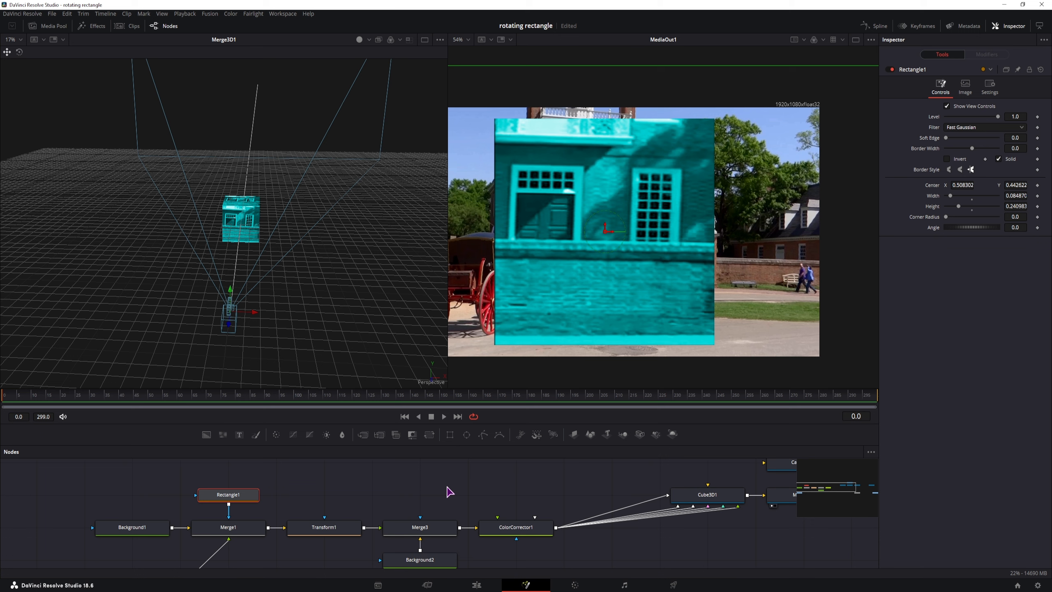
left_click(1017, 206)
Step: Test a taller Cube3D1 height, then convert Height into an expression with '='
left_click_drag(469, 508, 293, 514)
left_click(543, 506)
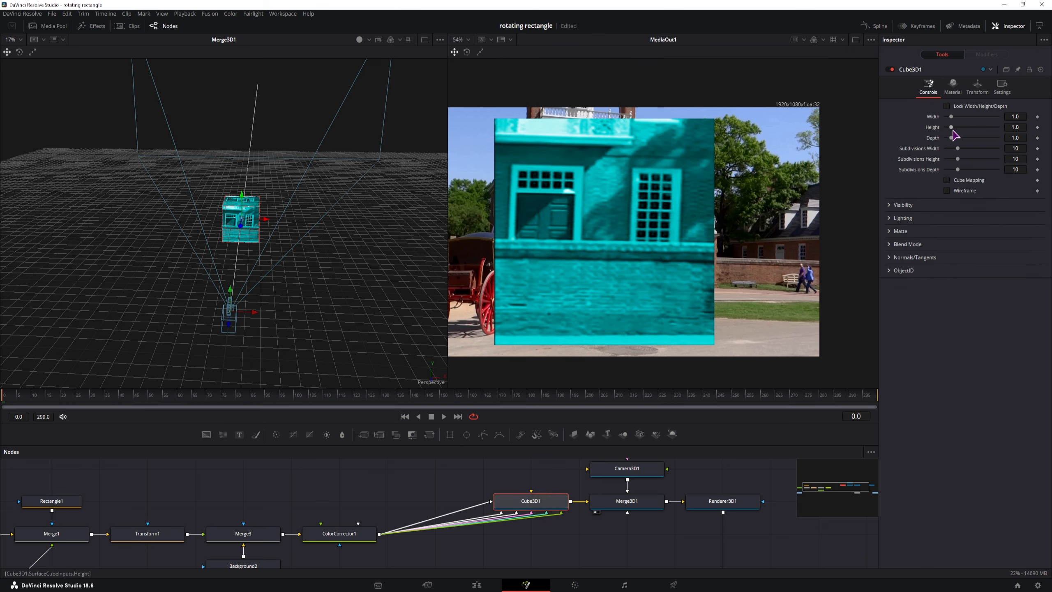
left_click_drag(952, 131, 956, 131)
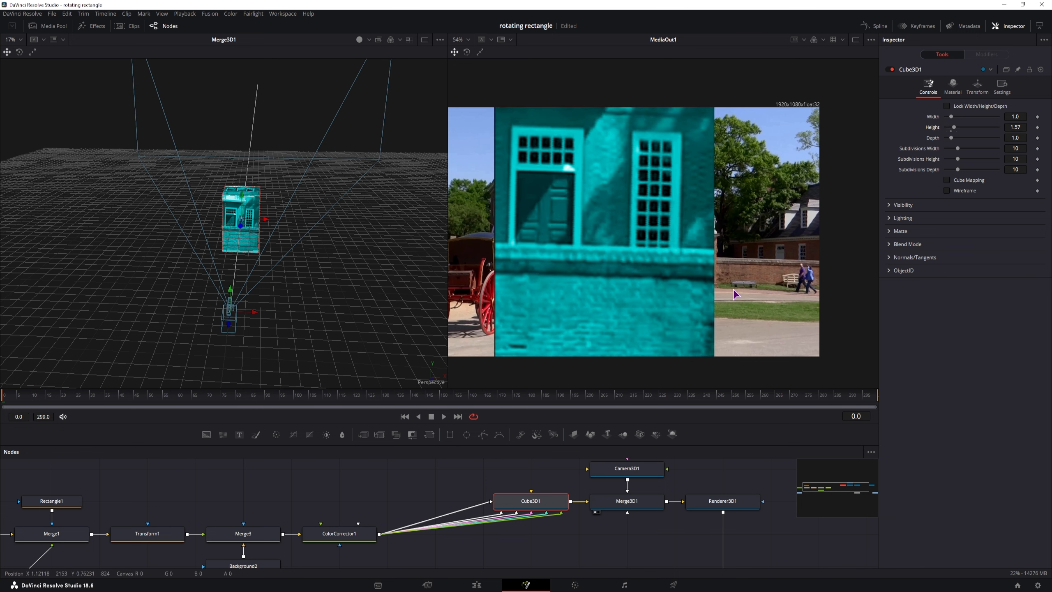
left_click(1021, 128)
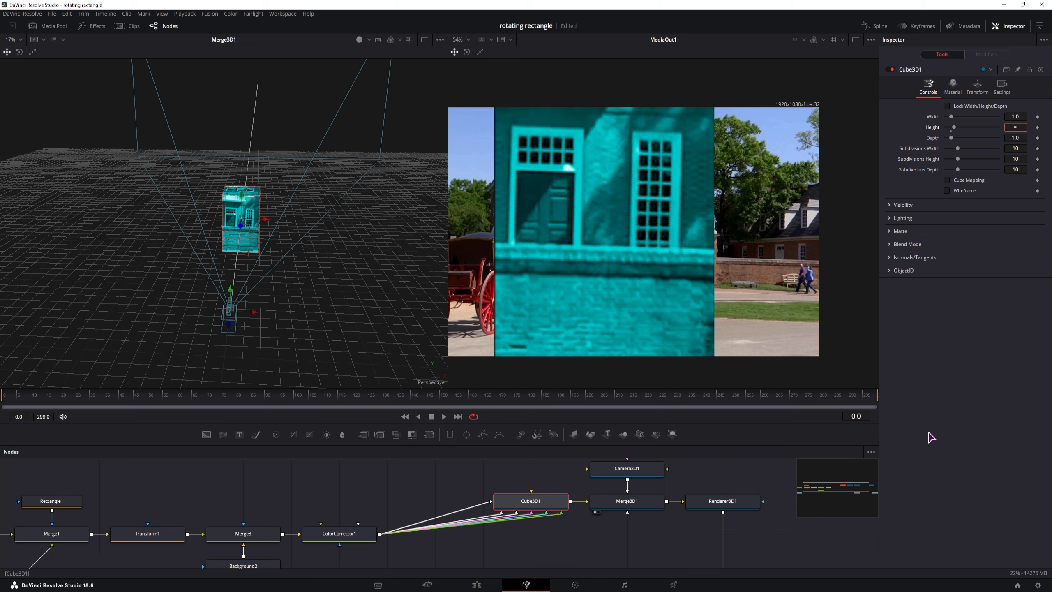
type("=")
key("Tab")
Step: Set Cube3D1 Height's expression to Rectangle1.Height*2
right_click(933, 130)
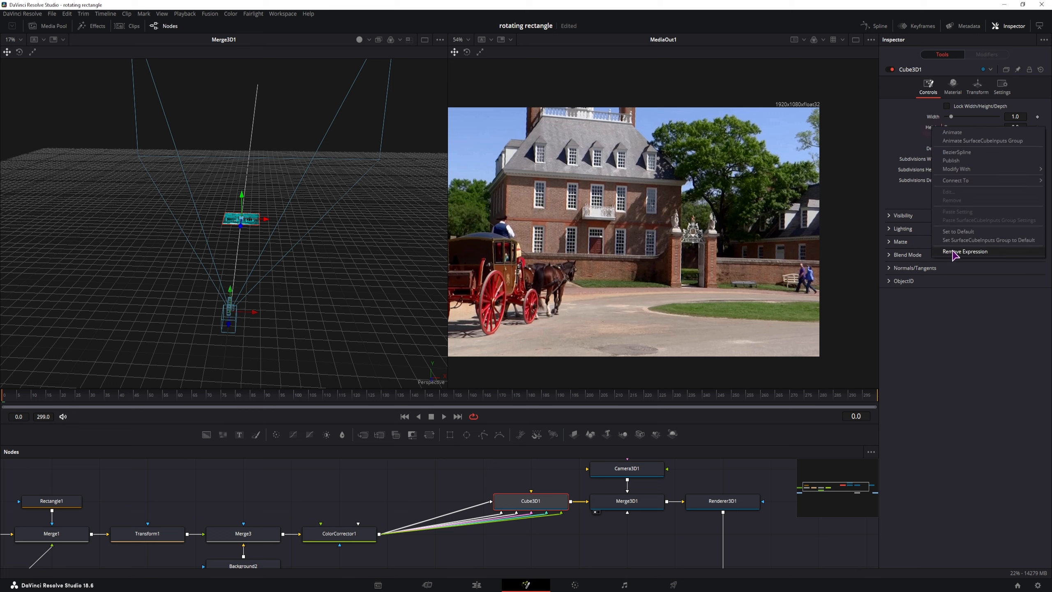
left_click(901, 141)
right_click(931, 147)
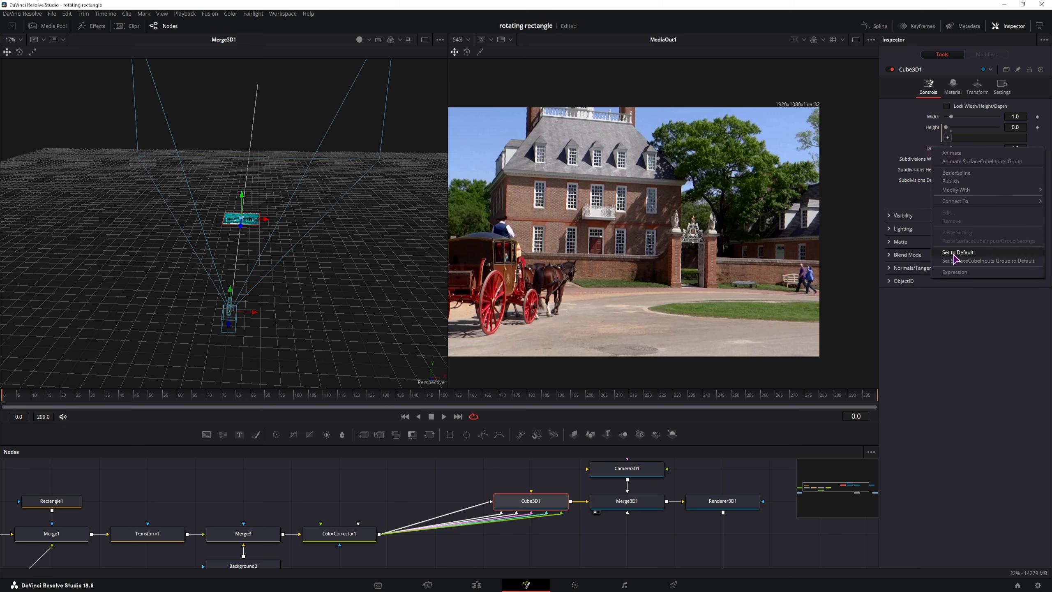
left_click(914, 138)
left_click(962, 139)
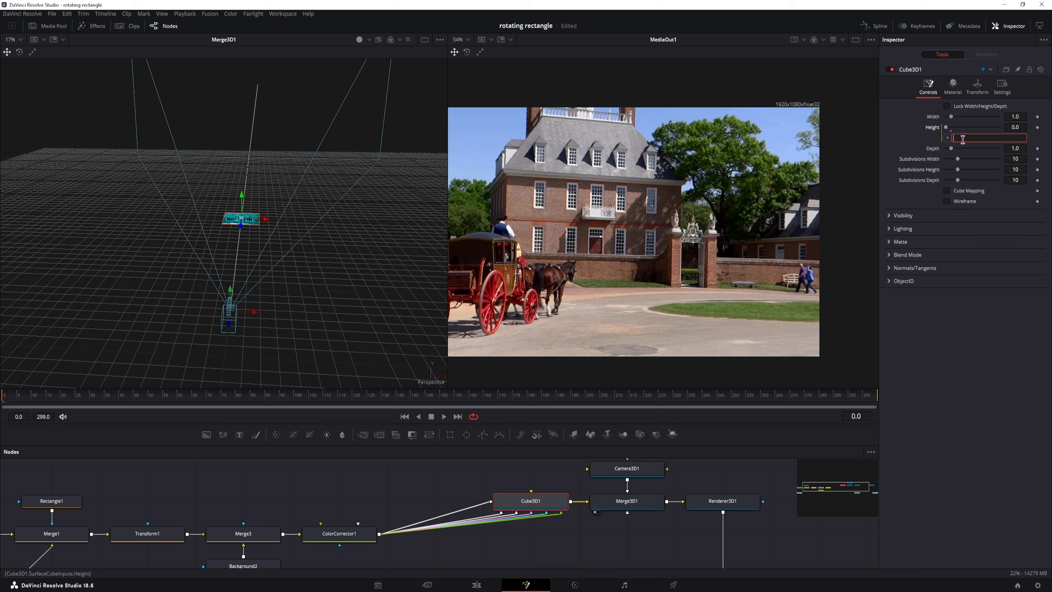
type("Rectangle1")
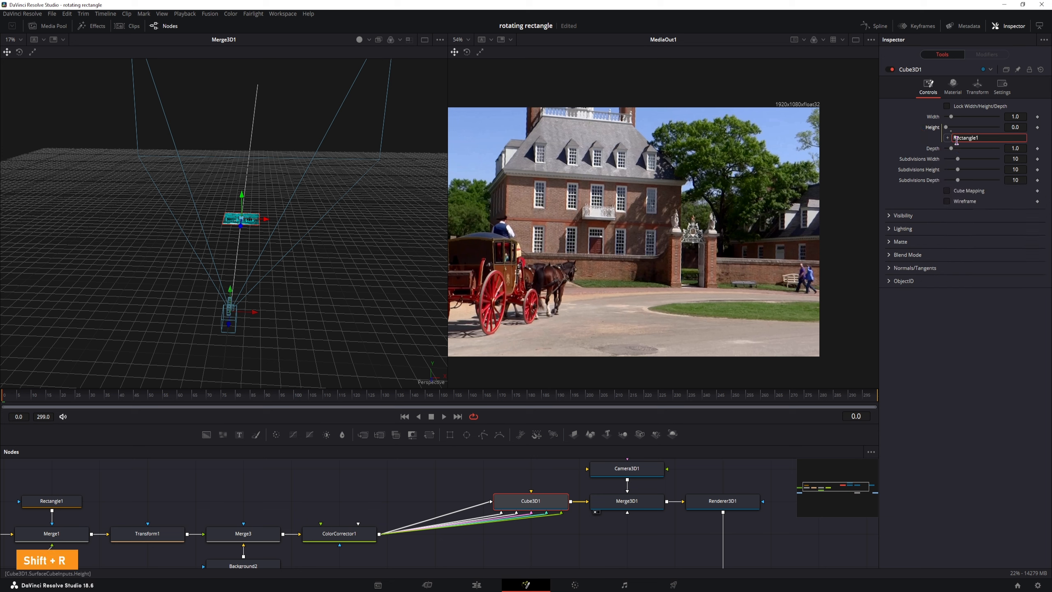
type(".Height*2")
key("Tab")
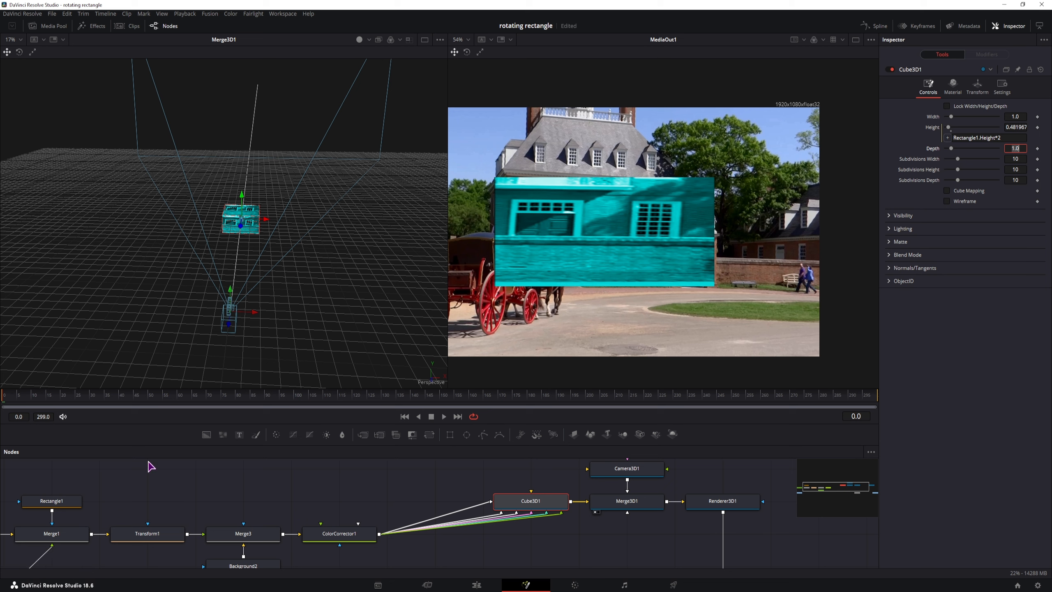
Step: Set Cube3D1 Width to twice Rectangle1's width, then widen it to about 0.23
left_click(52, 500)
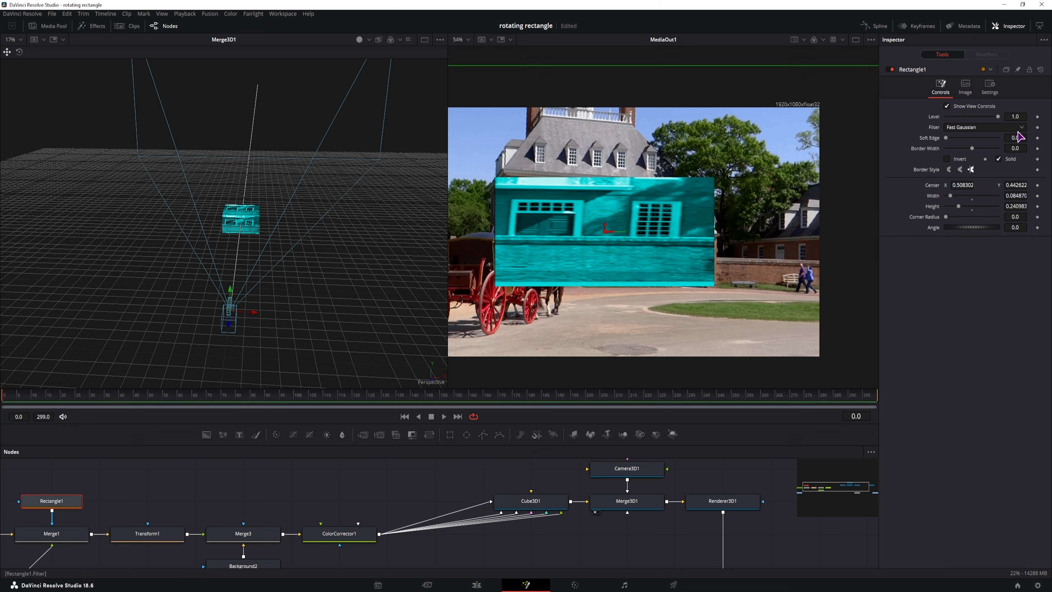
double_click(1020, 196)
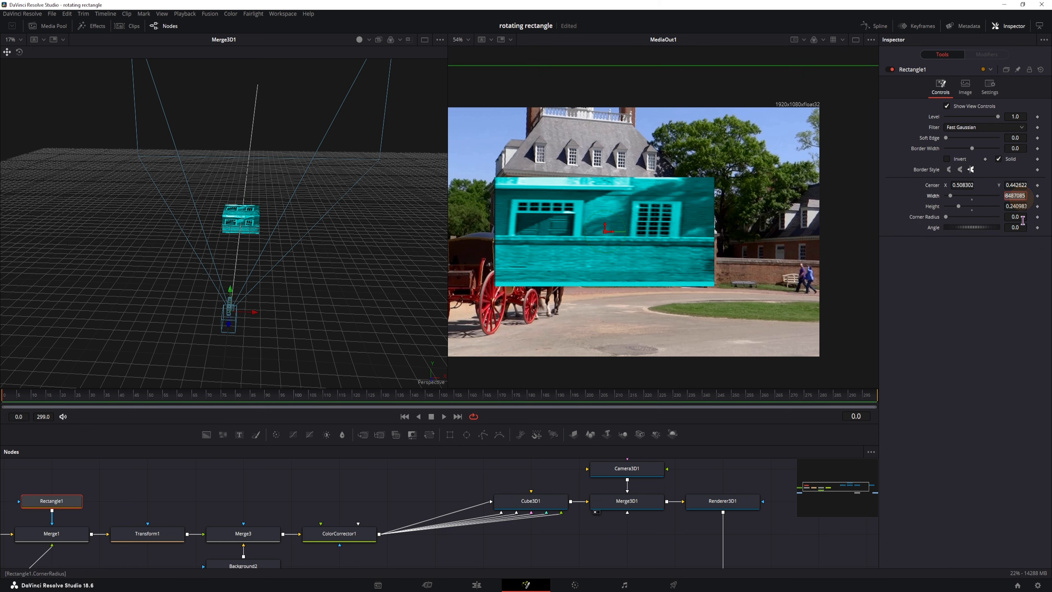
key("ctrl+c")
left_click(530, 500)
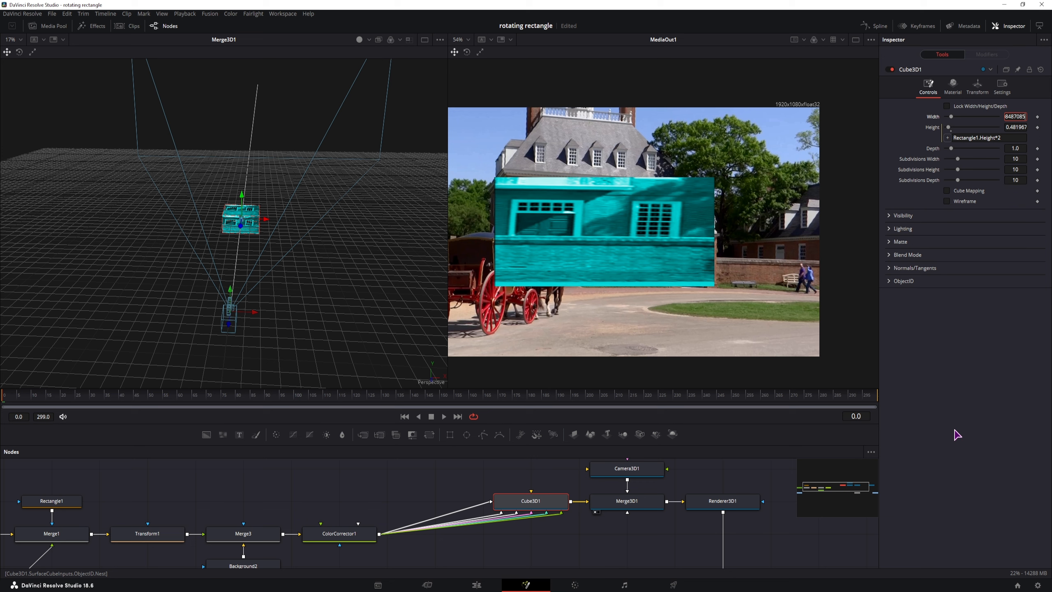
key("Return")
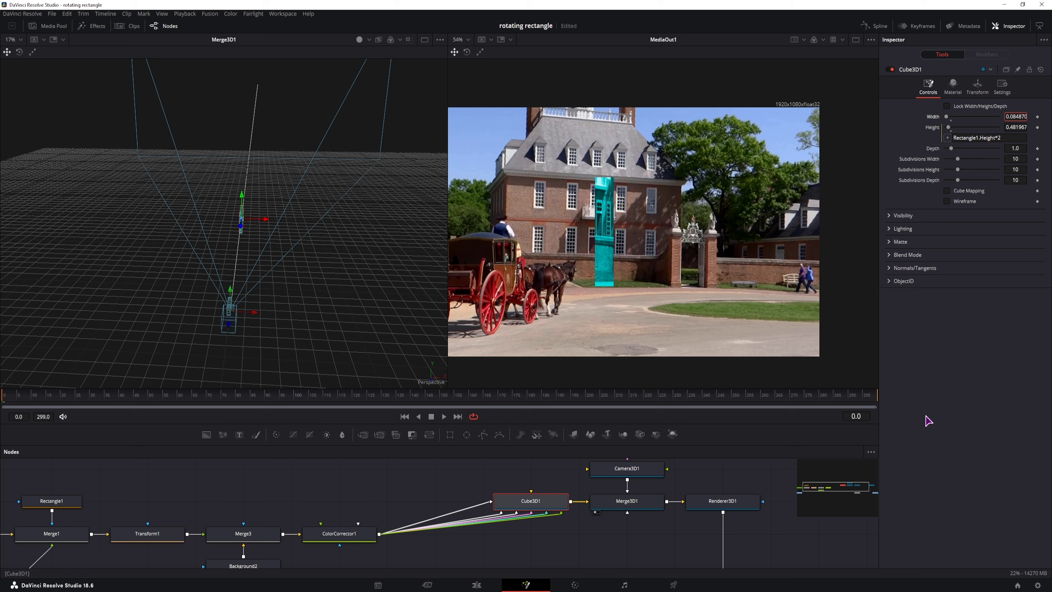
type("*")
key("Tab")
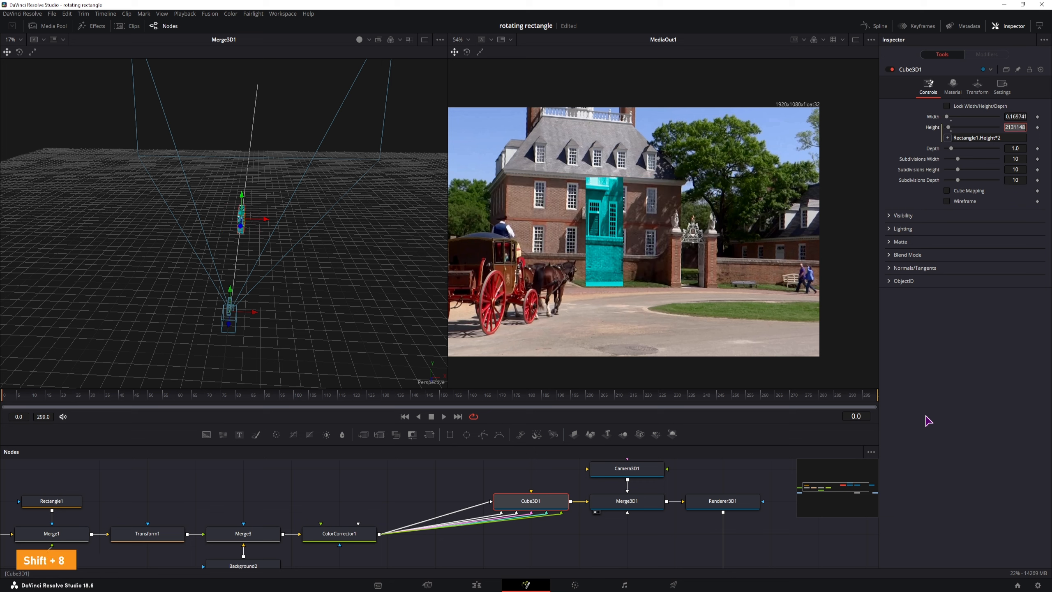
left_click_drag(1017, 117, 1016, 116)
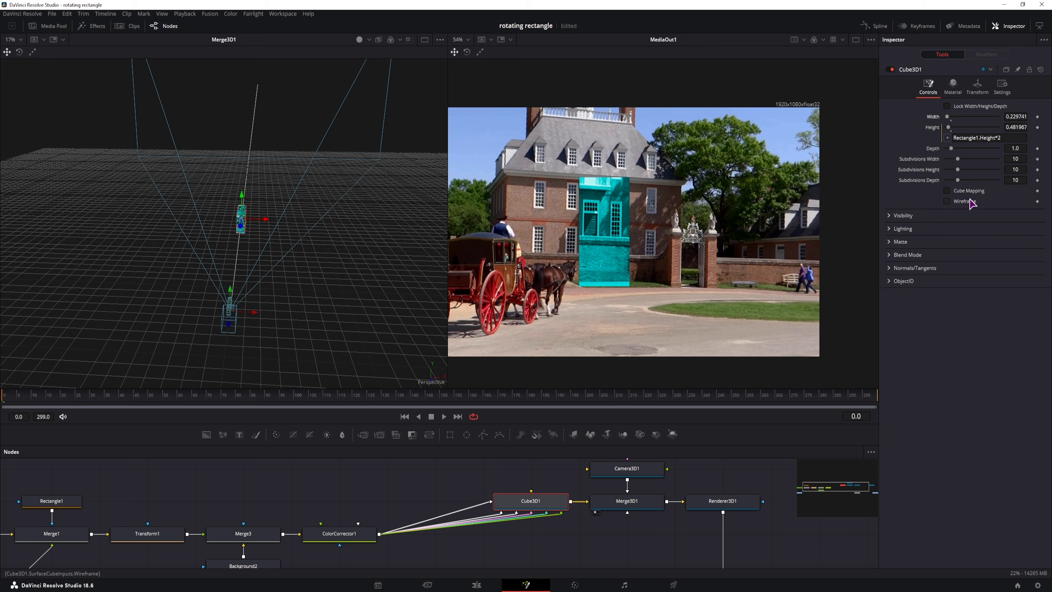
Step: Tilt Cube3D1 around its X axis as a rotation test
left_click(977, 87)
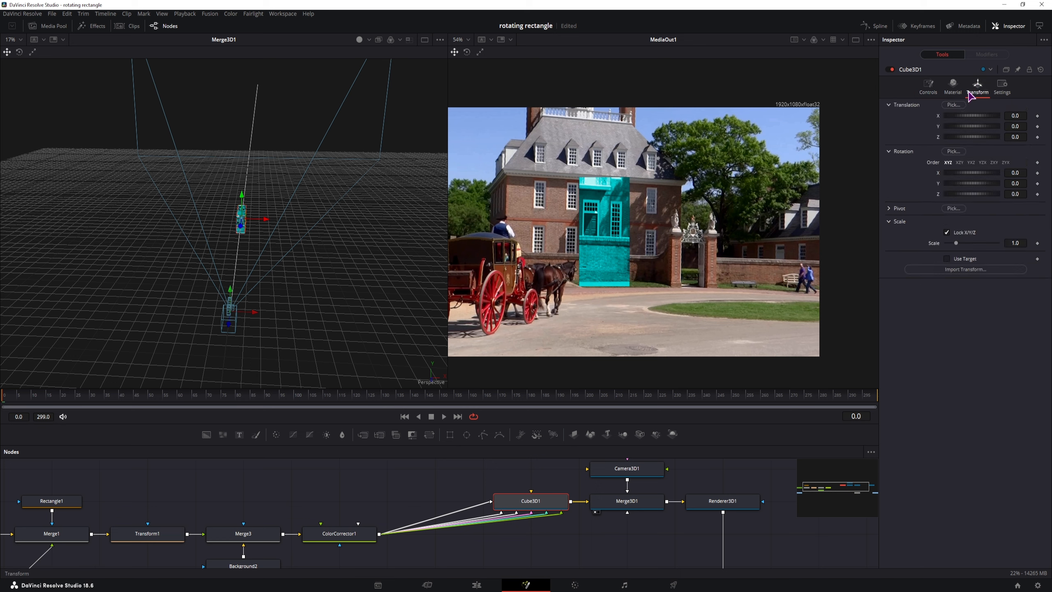
mouse_move(1018, 173)
left_mouse_down()
mouse_move(683, 146)
mouse_move(648, 153)
mouse_move(662, 154)
left_mouse_up()
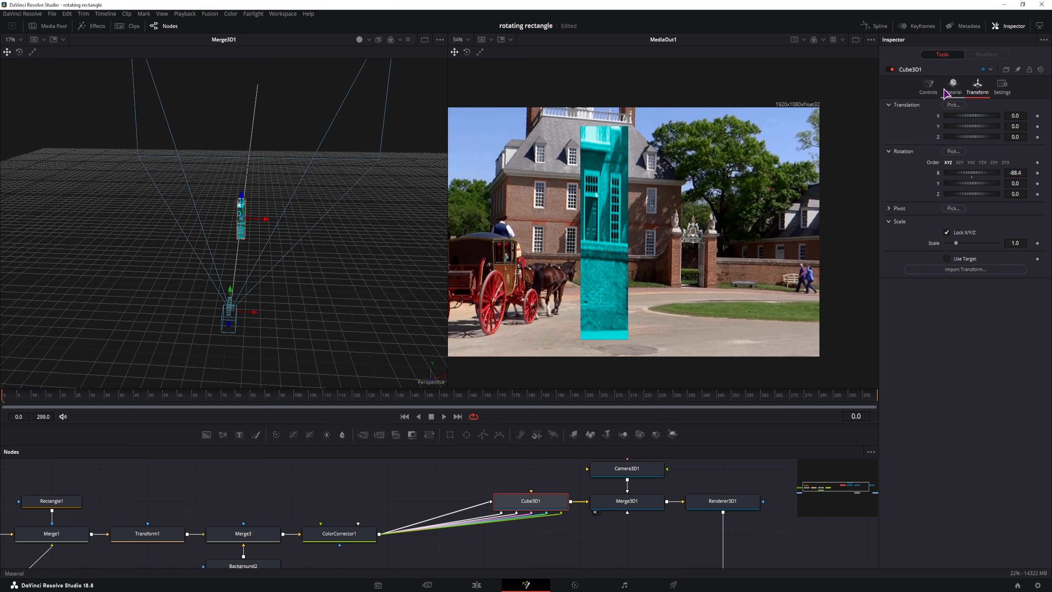
left_click(928, 87)
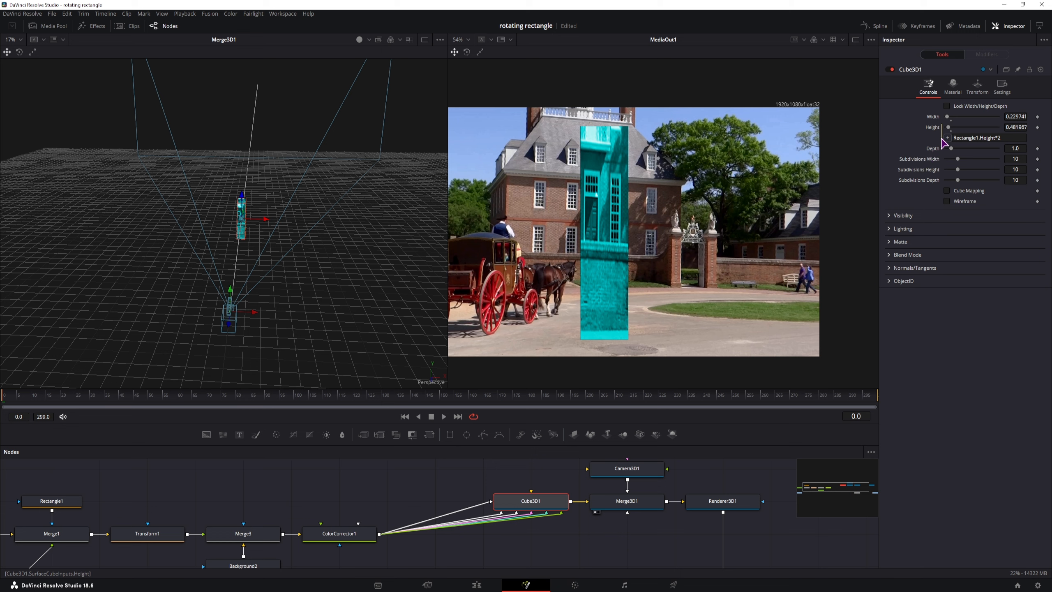
Step: Link Cube3D1 Depth to its own Height by expression, then spin the cube further on X
right_click(931, 153)
left_click(950, 274)
left_click_drag(948, 159, 932, 127)
left_click(954, 138)
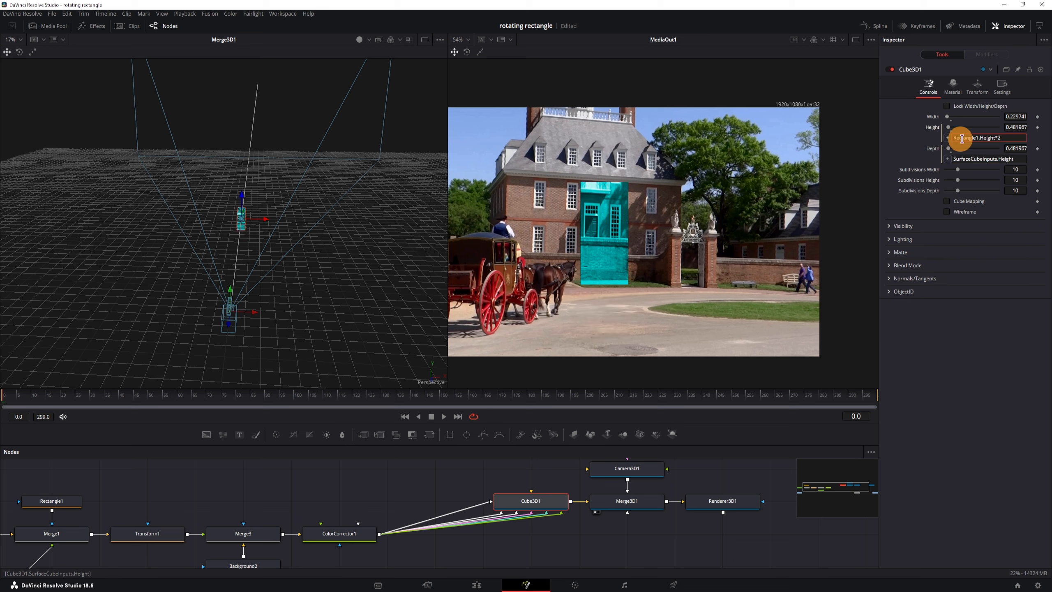
left_click(954, 138)
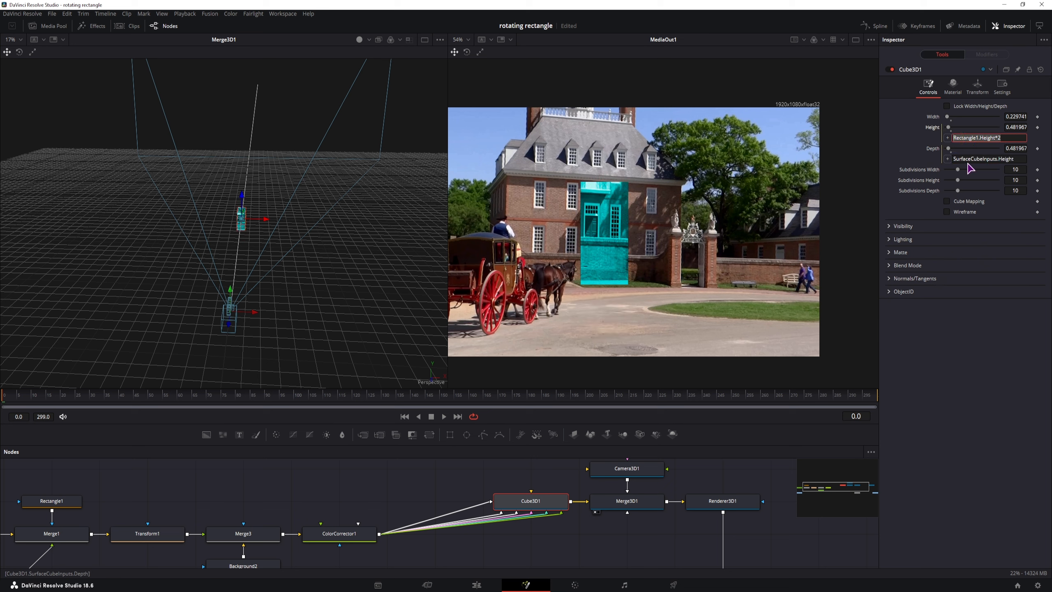
left_click(1013, 149)
left_click(1014, 126)
left_click(1017, 148)
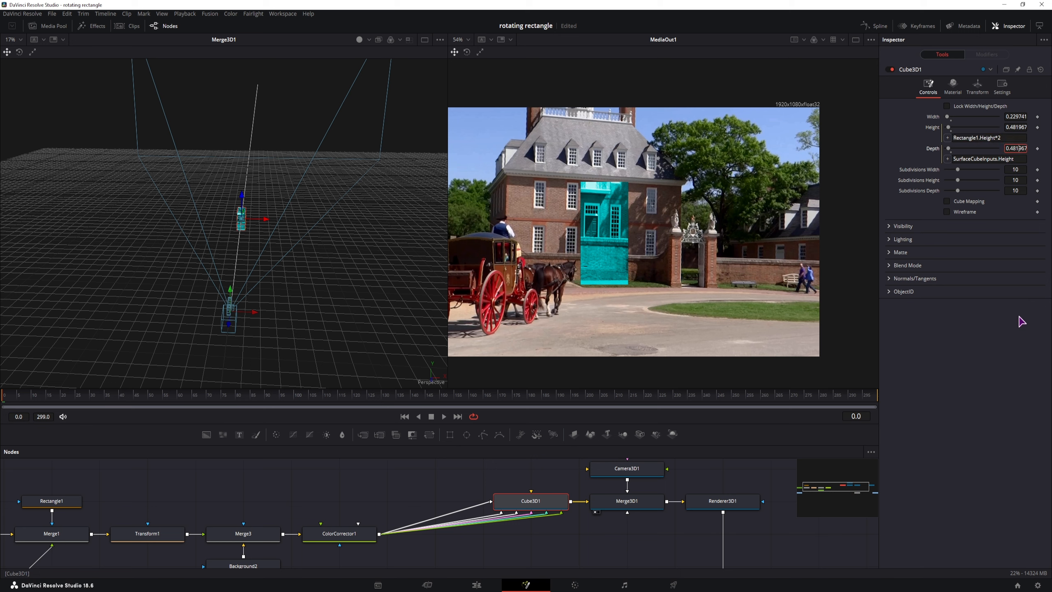
left_click(977, 86)
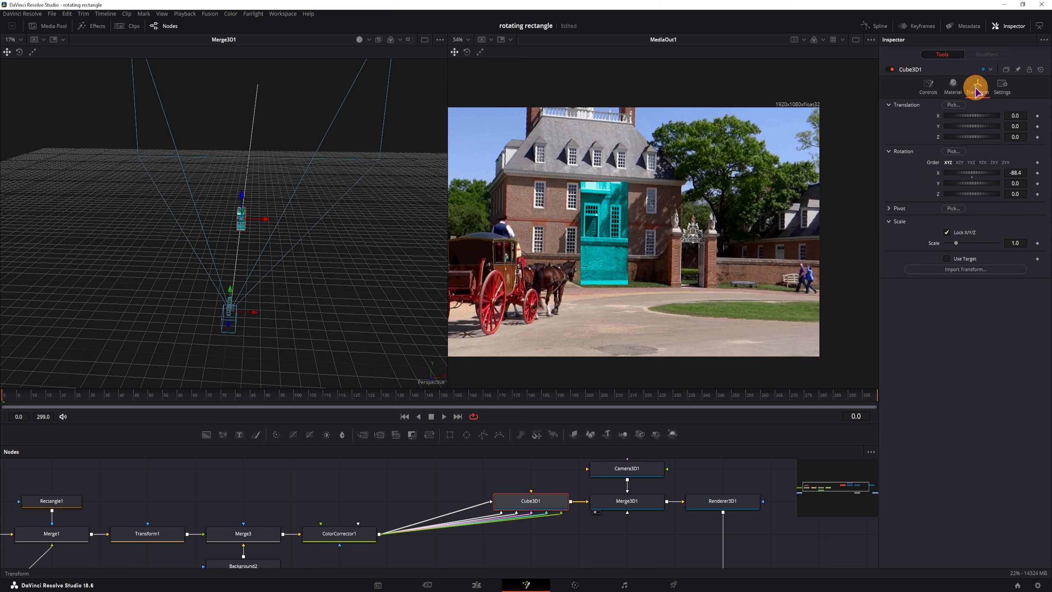
left_click_drag(1016, 174, 10, 214)
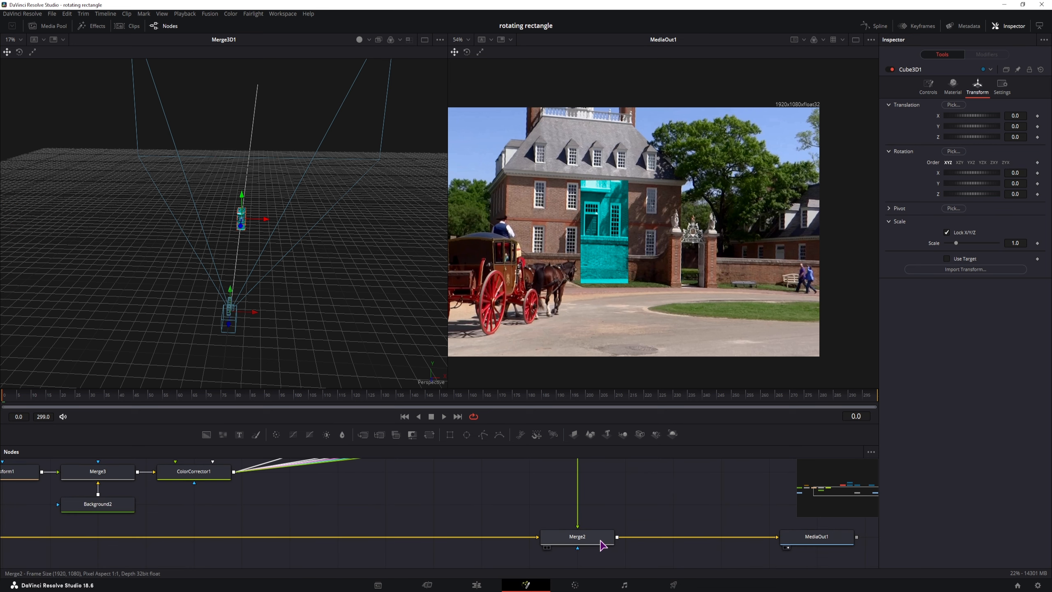
Step: Move the cyan patch right and down with Merge2 Center 0.556, 0.426
left_click(603, 545)
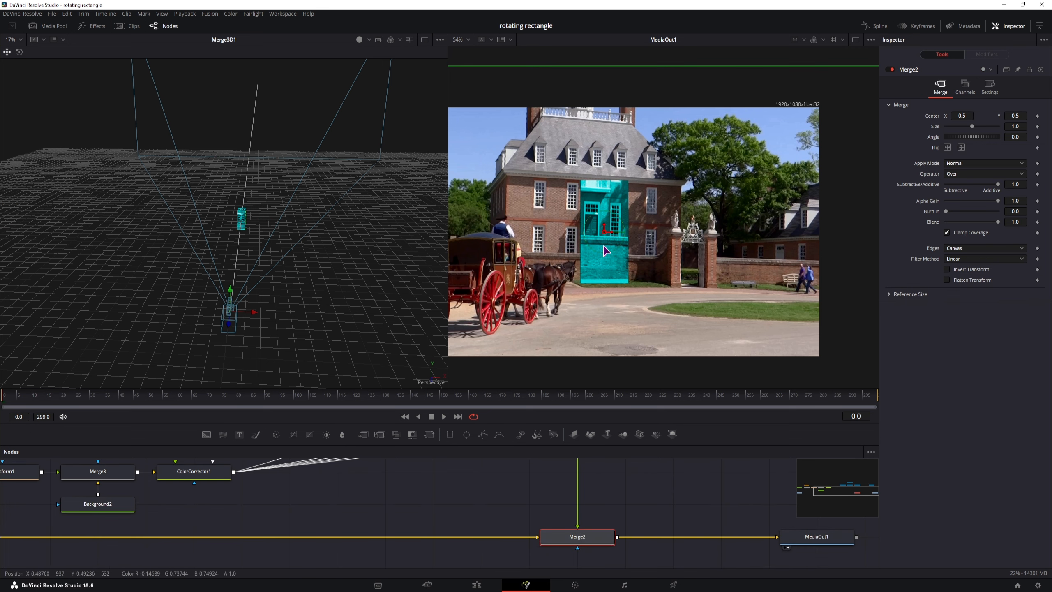
left_click_drag(964, 117, 990, 133)
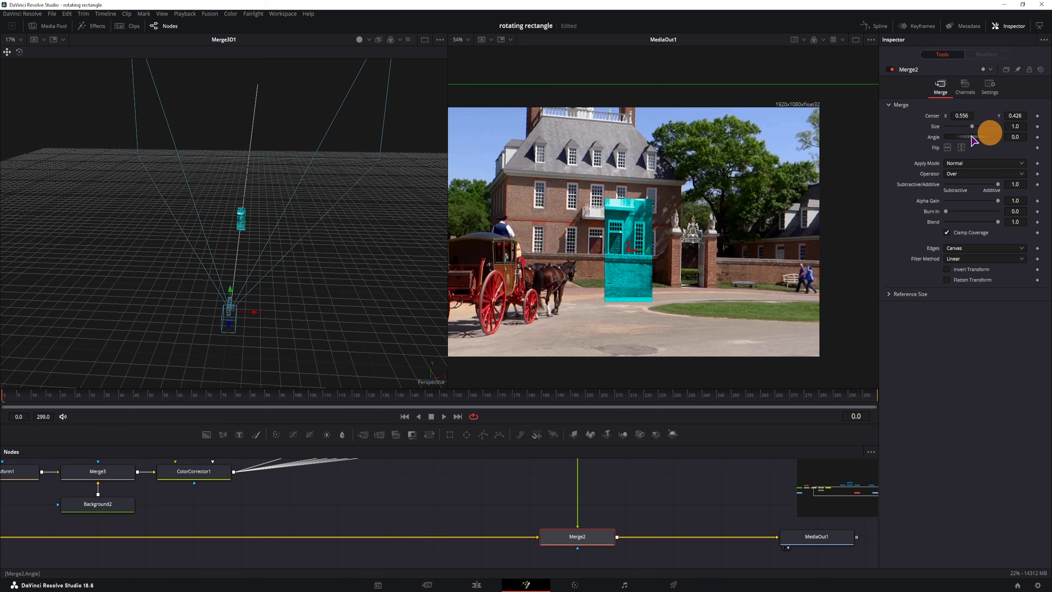
scroll(665, 265, "up", 5)
left_click_drag(566, 264, 682, 267)
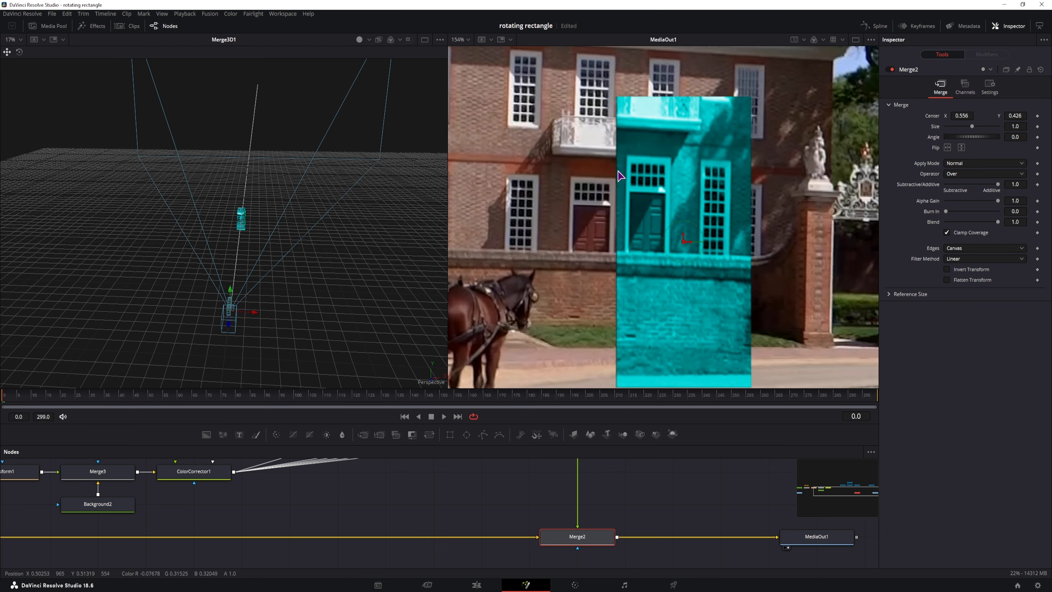
scroll(462, 521, "up", 4)
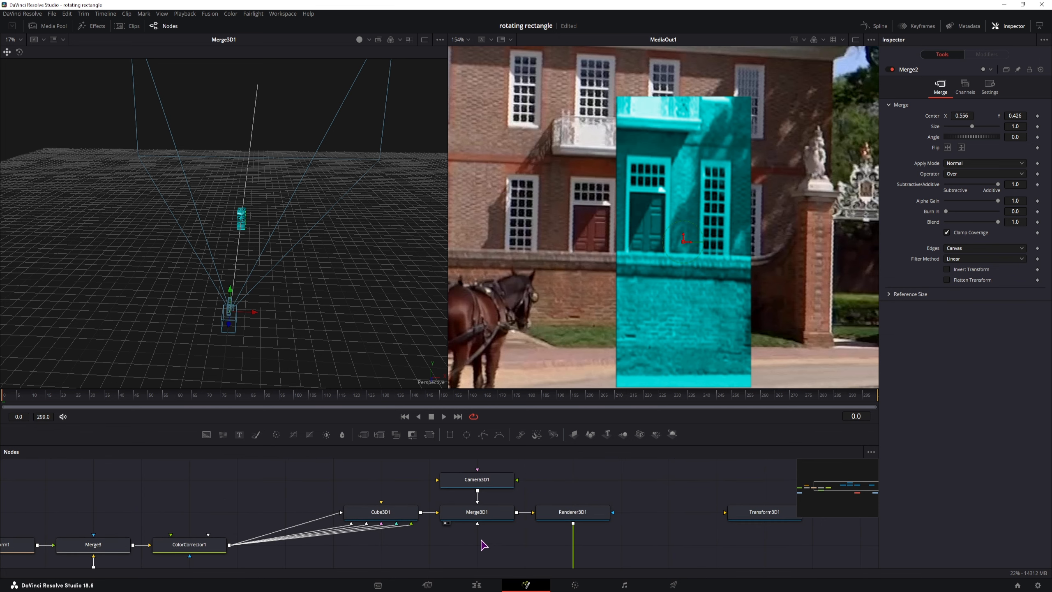
scroll(512, 548, "down", 3)
Step: Test a shorter Rectangle1 height, then undo it back to 0.240983
left_click(429, 508)
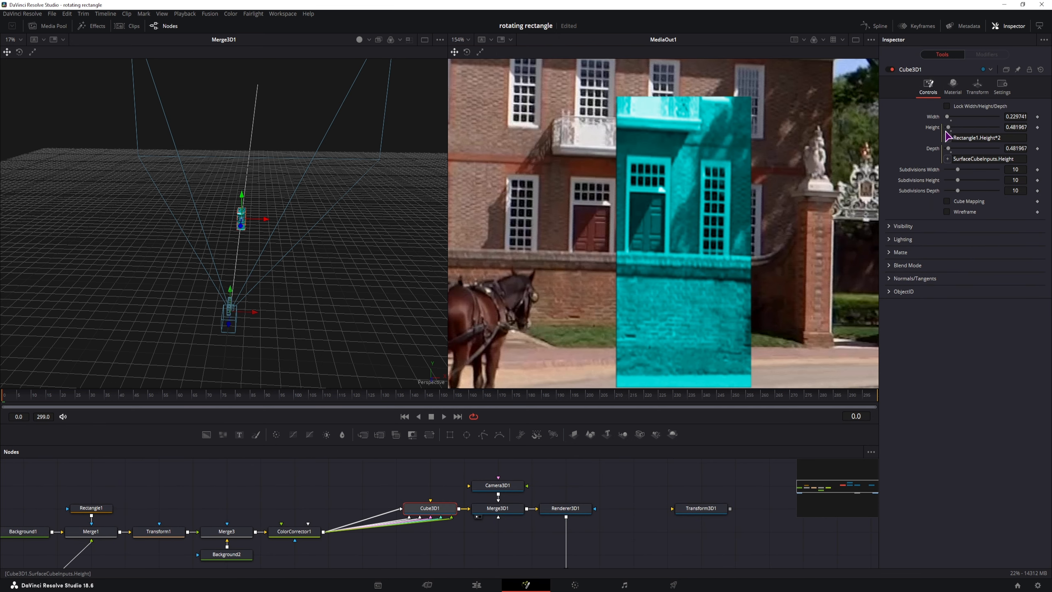
left_click(95, 507)
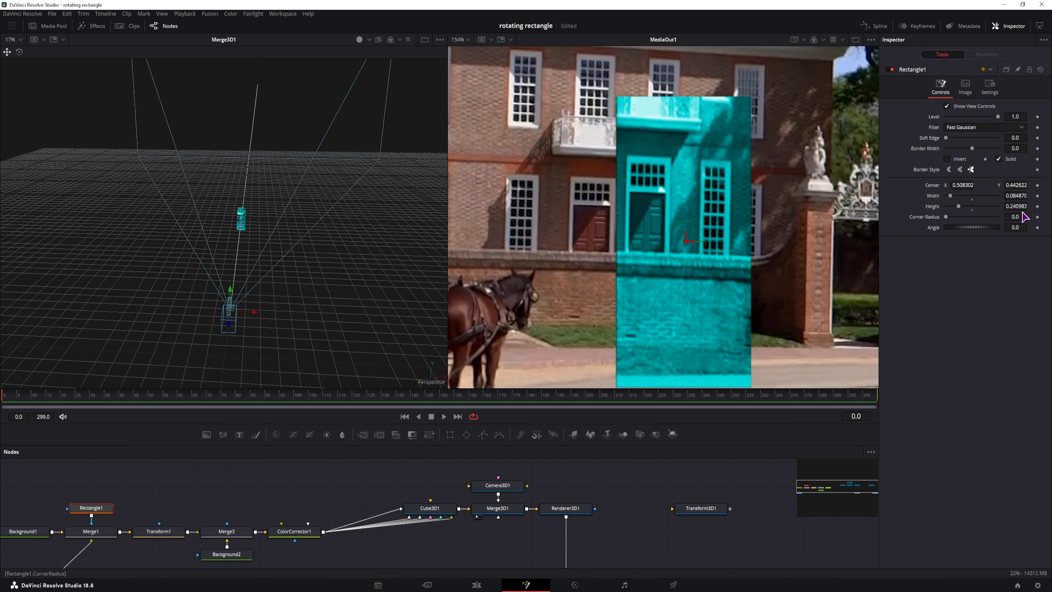
mouse_move(1021, 205)
left_mouse_down()
mouse_move(992, 209)
mouse_move(1003, 211)
left_mouse_up()
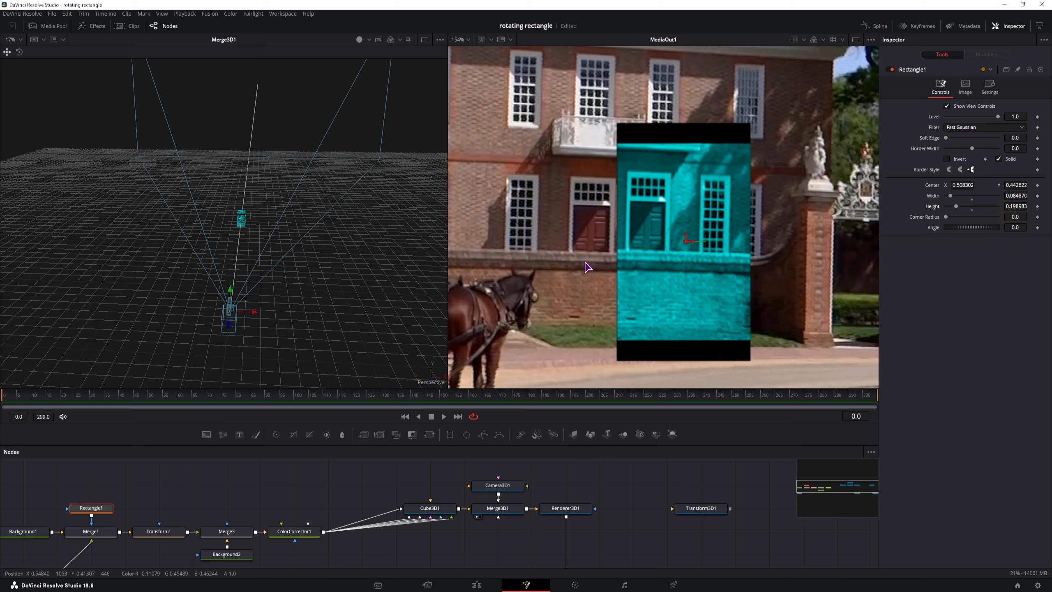
key("ctrl+z")
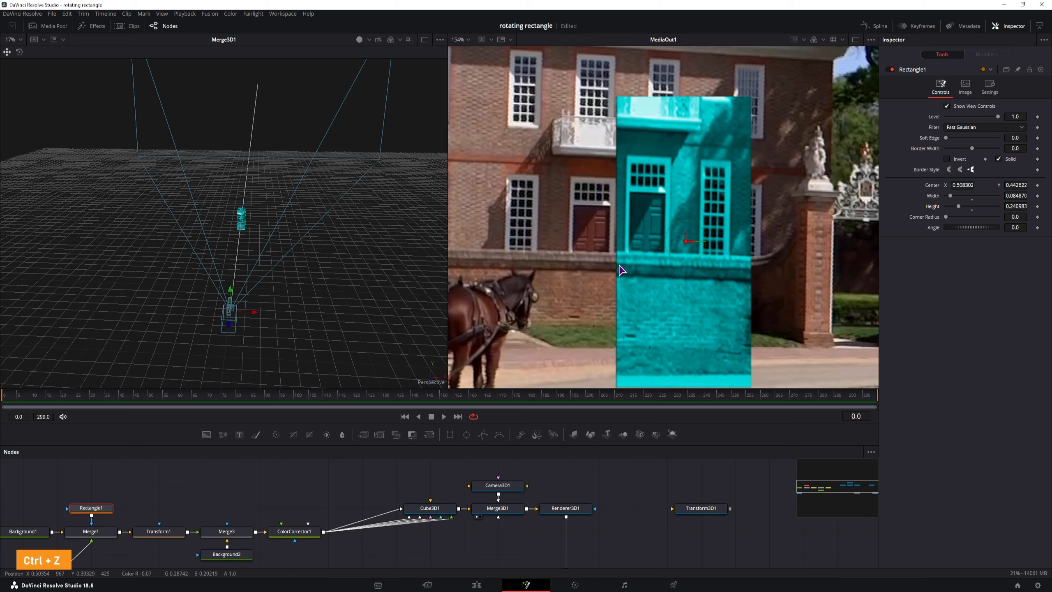
left_click(504, 487)
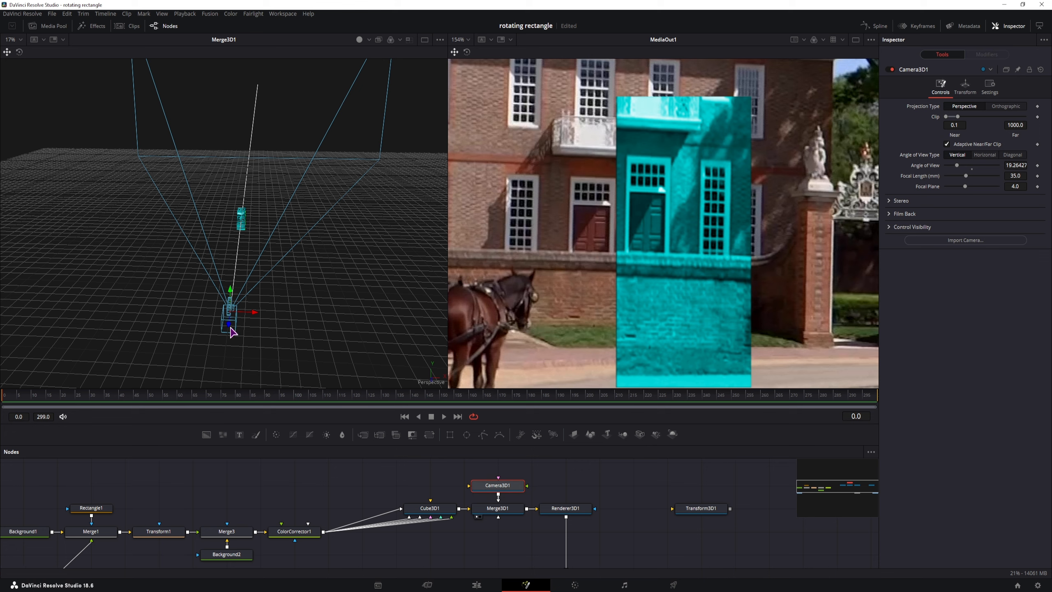
Step: Reframe the camera, insert Transform2 after Renderer3D1, and centre the patch at 0.503, 0.443
left_click_drag(229, 330, 242, 393)
left_click_drag(640, 498, 566, 444)
left_click_drag(540, 505, 569, 529)
left_click(536, 548)
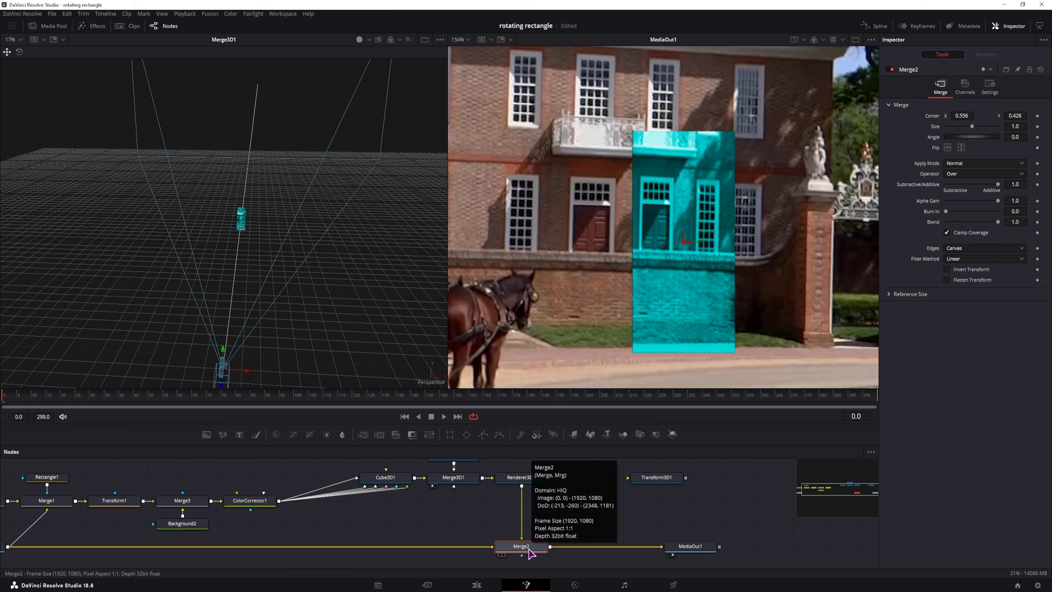
double_click(933, 120)
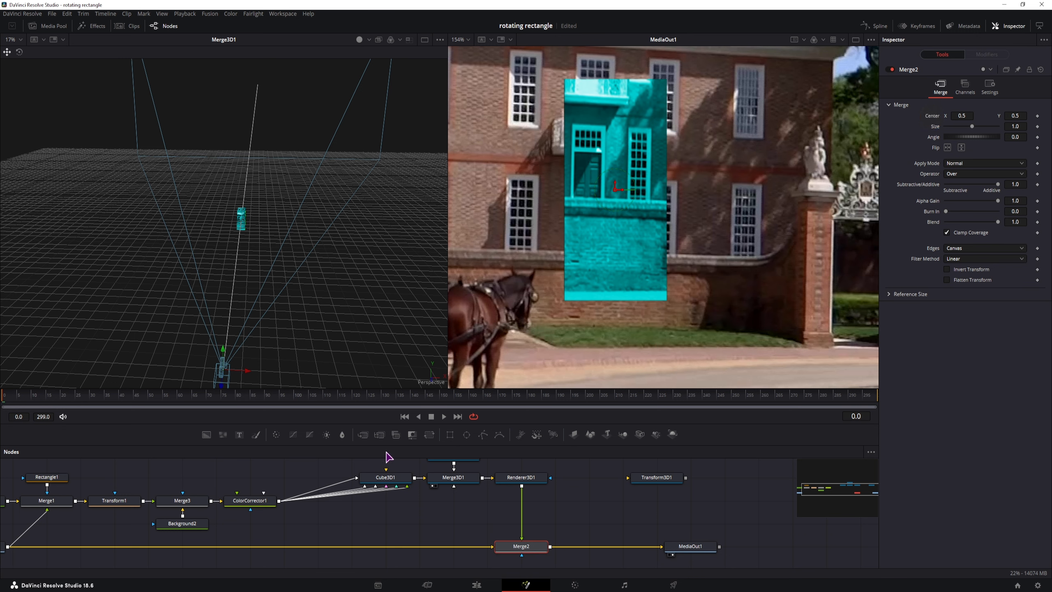
left_click_drag(429, 434, 522, 523)
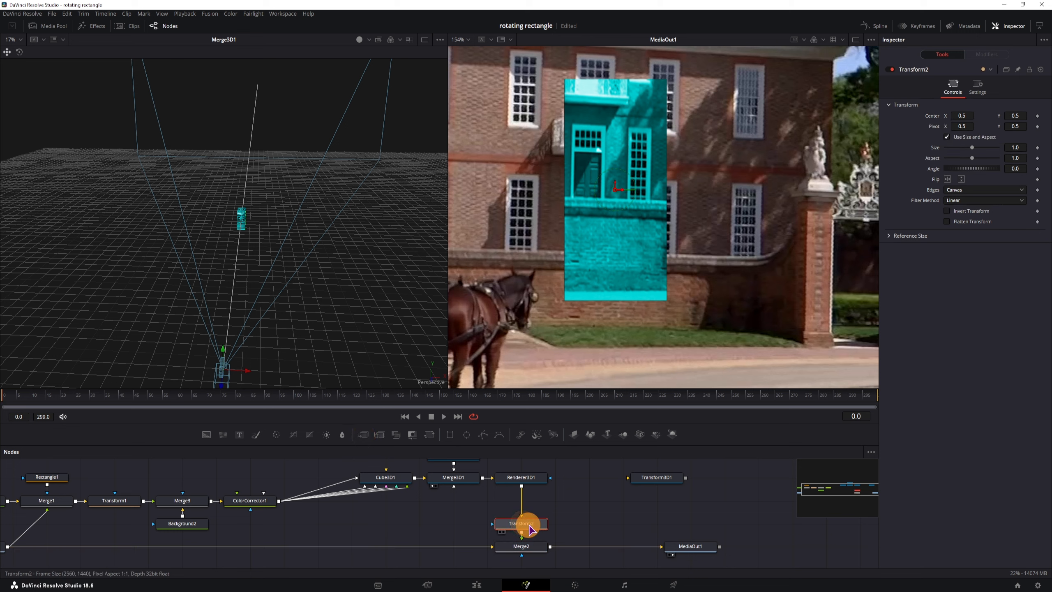
left_click_drag(961, 115, 960, 115)
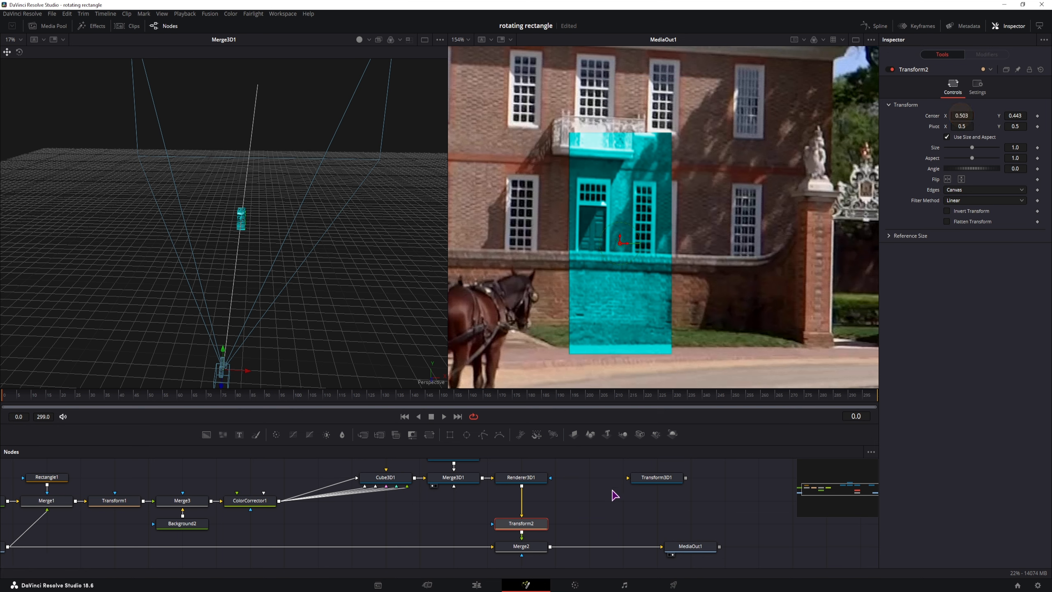
Step: Lower Merge2 Blend to about 0.53 so the cyan patch is partly transparent
left_click(522, 546)
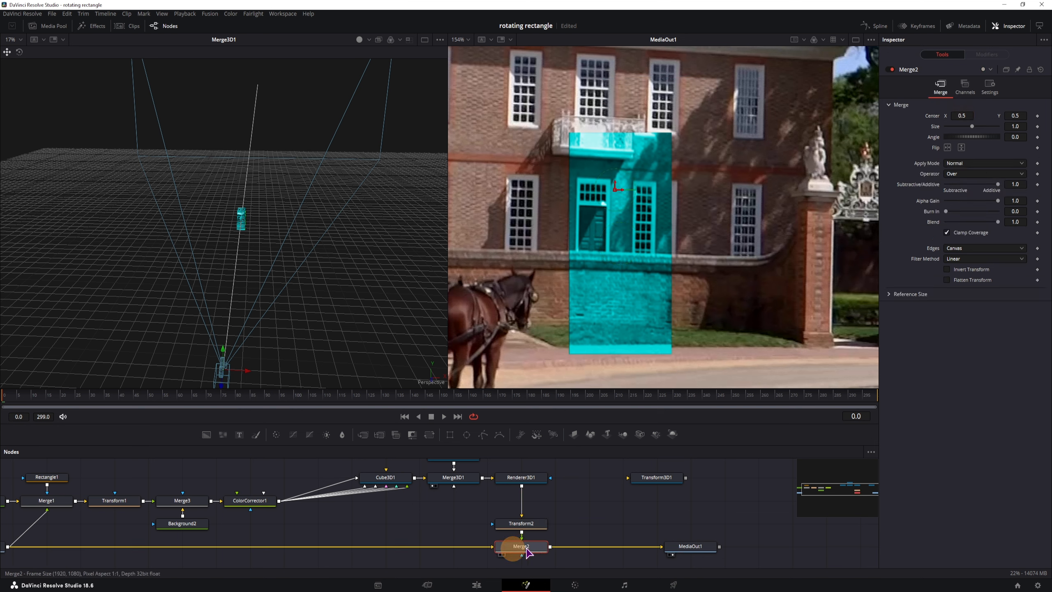
left_click_drag(997, 223, 973, 227)
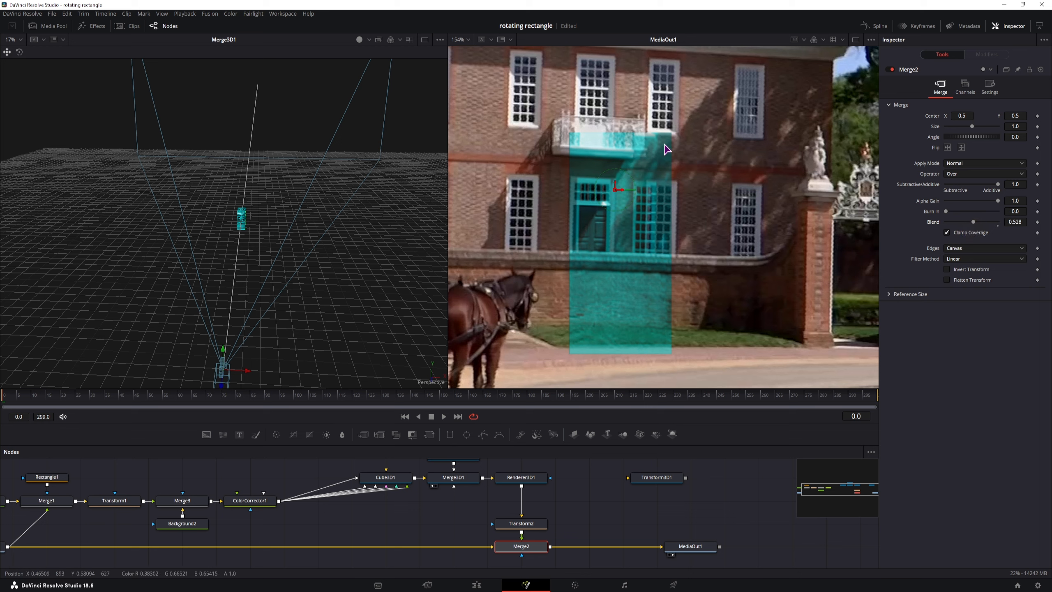
left_click_drag(248, 488, 432, 494)
left_click_drag(332, 484, 307, 479)
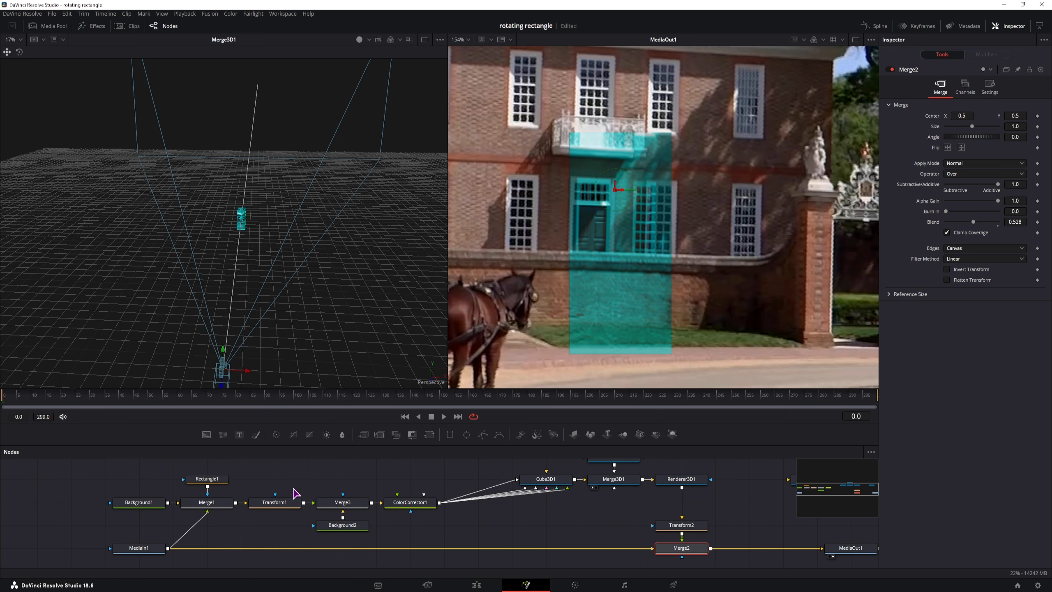
scroll(134, 512, "down", 2)
left_click_drag(188, 500, 152, 554)
Step: Turn off Background1 Auto Resolution and set it to 1920 by 1080
left_click(116, 541)
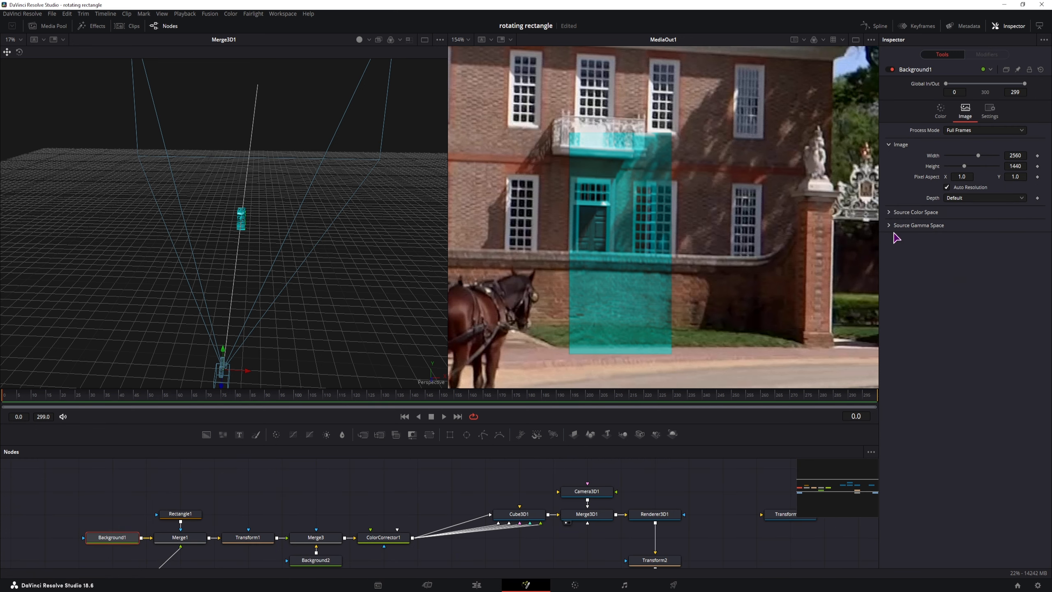
left_click(947, 187)
left_click(1022, 156)
type("1920")
left_click(1022, 165)
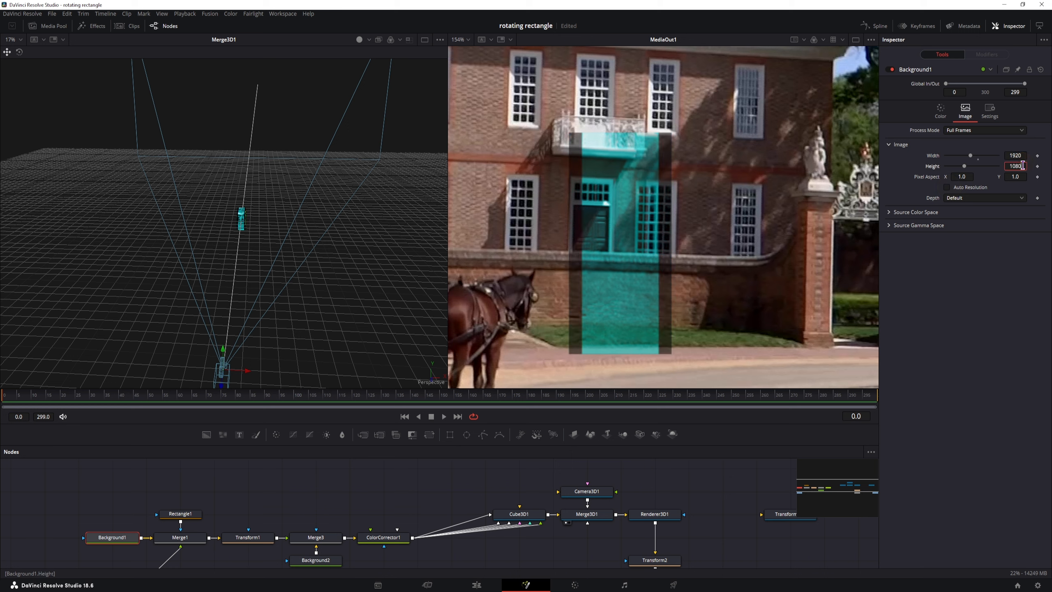
key("Return")
Step: Shrink Background2 to about 163 by 330 pixels
left_click(327, 561)
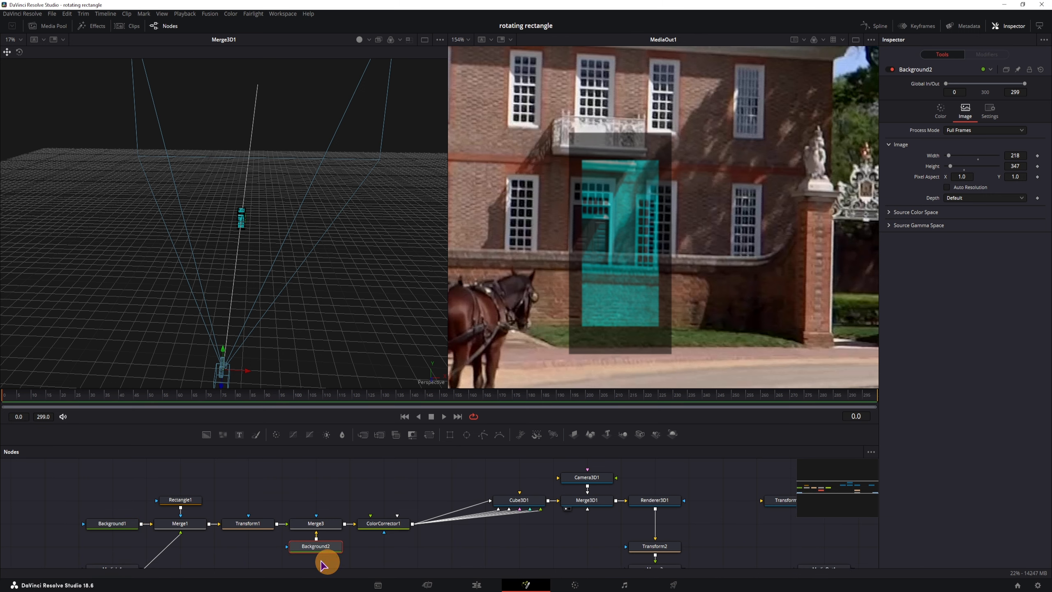
left_click_drag(1024, 157, 999, 162)
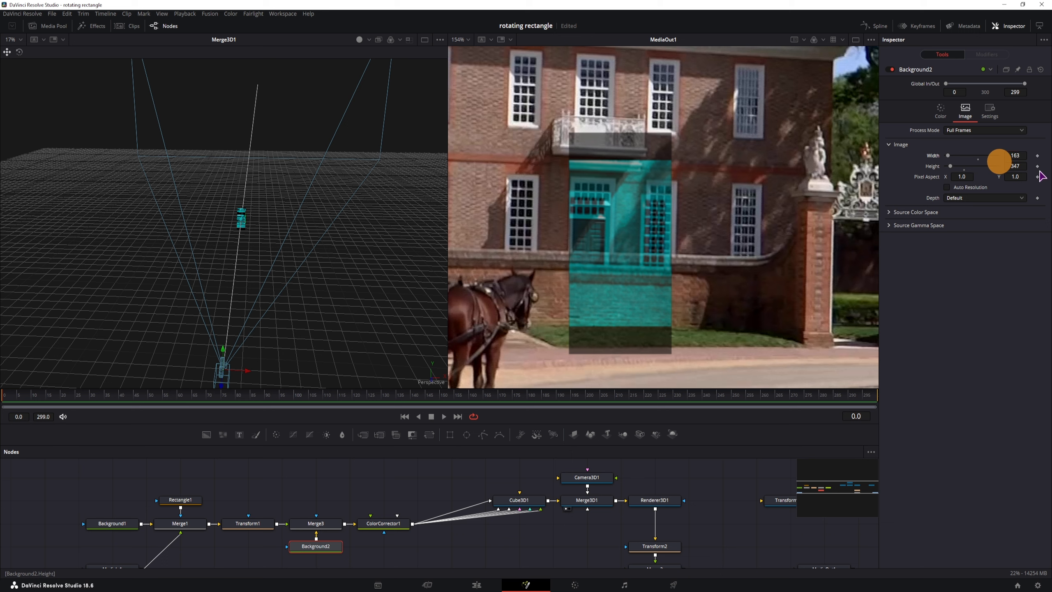
mouse_move(1015, 166)
left_mouse_down()
mouse_move(986, 169)
mouse_move(1013, 171)
left_mouse_up()
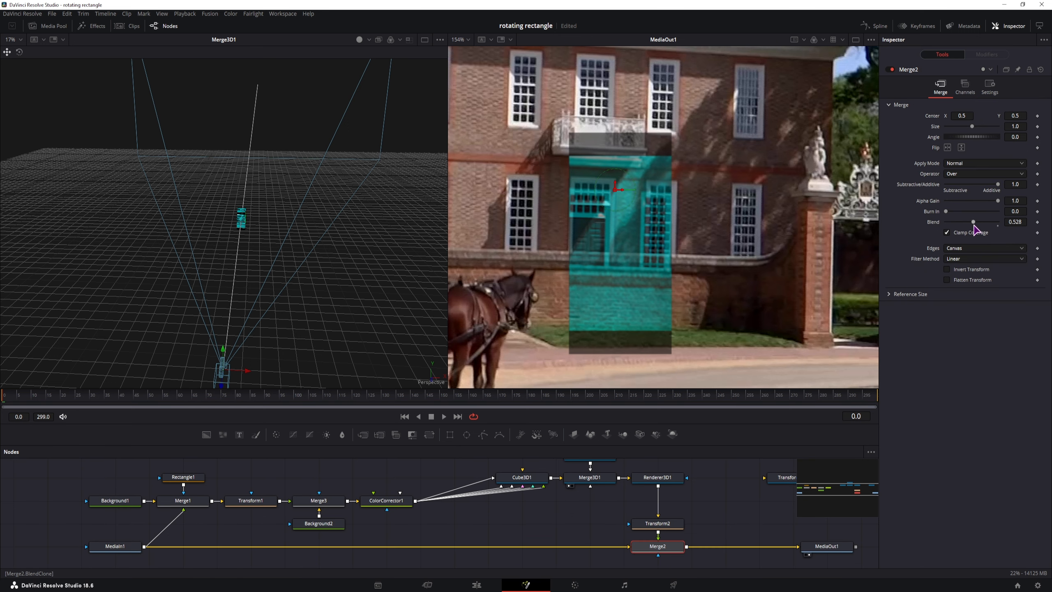
Step: Set Merge2 Blend back to 1.0 and drag Background2's Alpha to 0 so its black is transparent
left_click_drag(974, 227, 1001, 226)
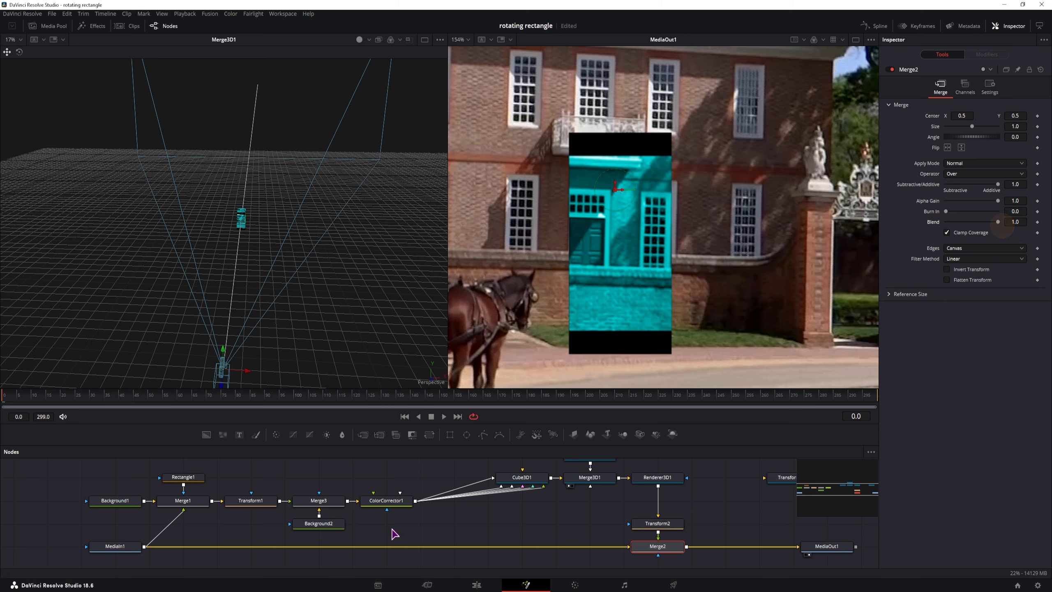
left_click(324, 525)
left_click(940, 110)
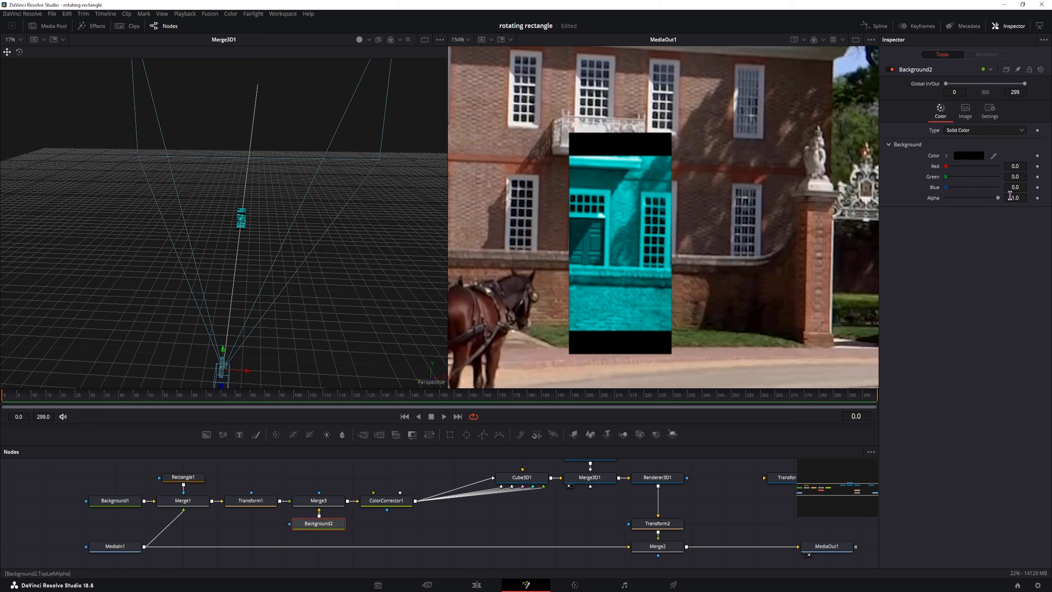
left_click_drag(1001, 200, 926, 202)
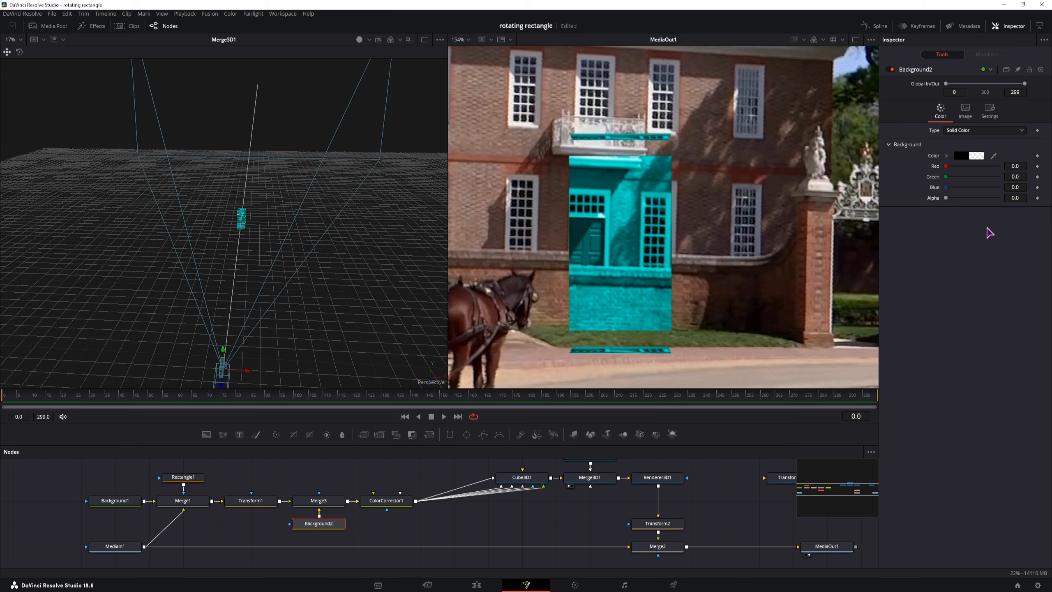
left_click_drag(948, 202, 994, 179)
Step: Uncheck Transform2's Use Size and Aspect, set X Size 1.13 and Y Size 0.923, and nudge Center X right
left_click(964, 110)
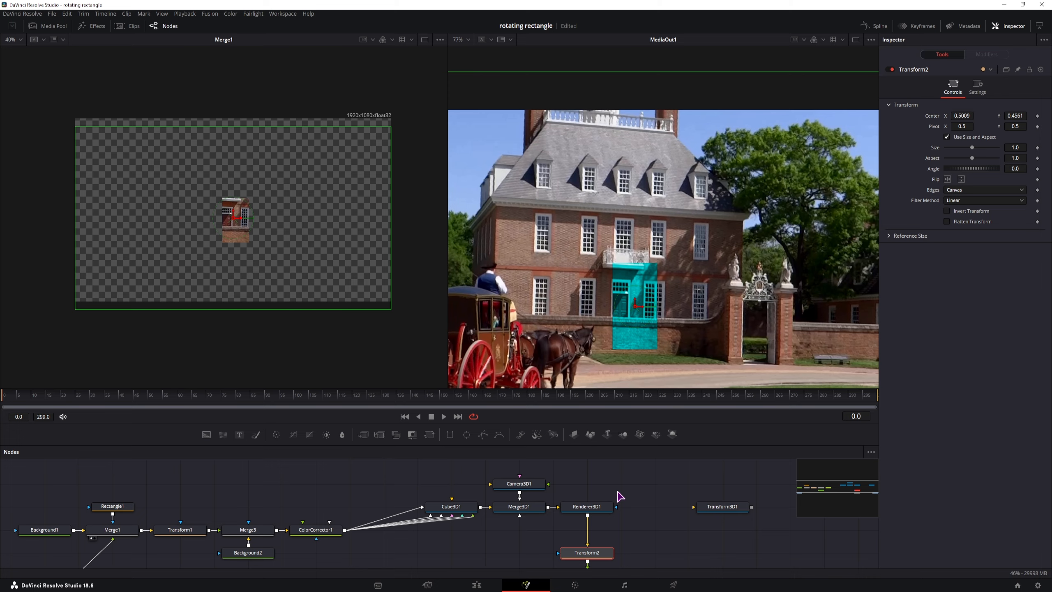
left_click_drag(642, 506, 606, 479)
scroll(609, 521, "up", 2)
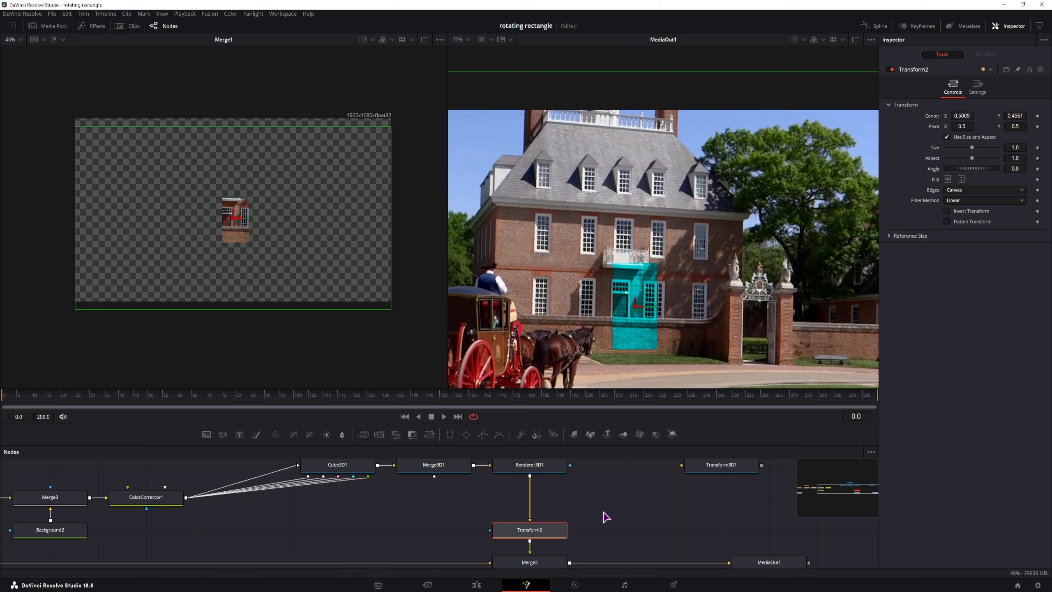
left_click_drag(599, 495, 624, 497)
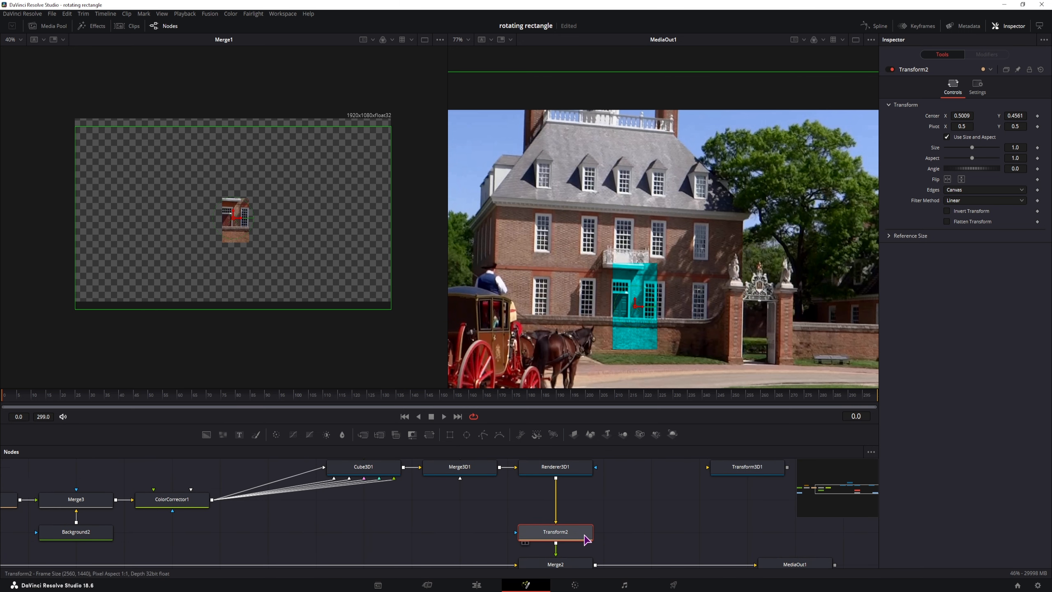
mouse_move(561, 535)
left_mouse_down()
mouse_move(585, 534)
mouse_move(569, 533)
left_mouse_up()
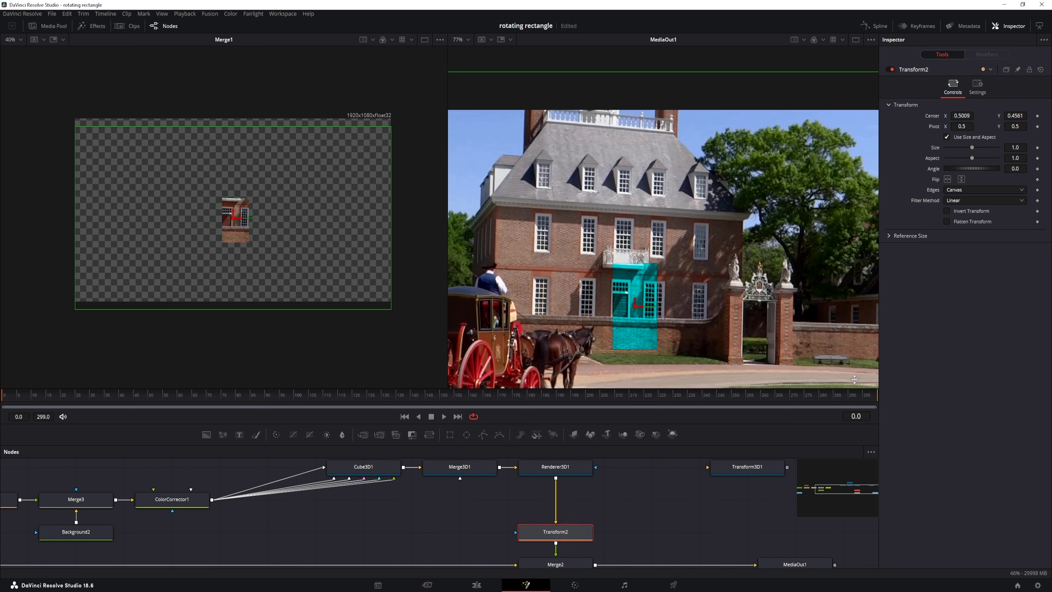
left_click(946, 138)
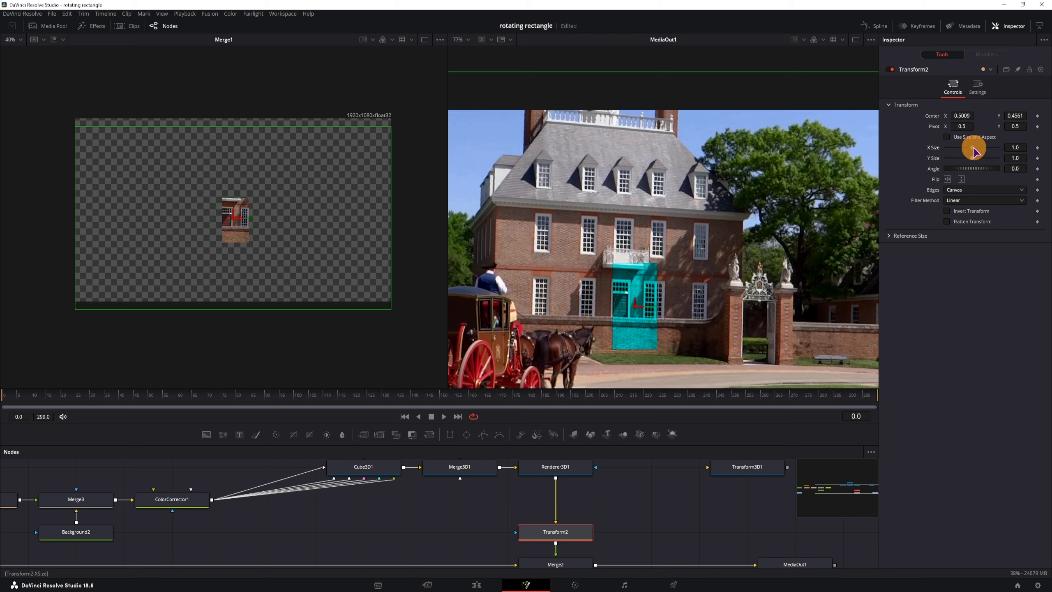
mouse_move(974, 152)
left_mouse_down()
mouse_move(1009, 158)
mouse_move(981, 165)
left_mouse_up()
scroll(672, 347, "up", 2)
scroll(672, 347, "up", 2)
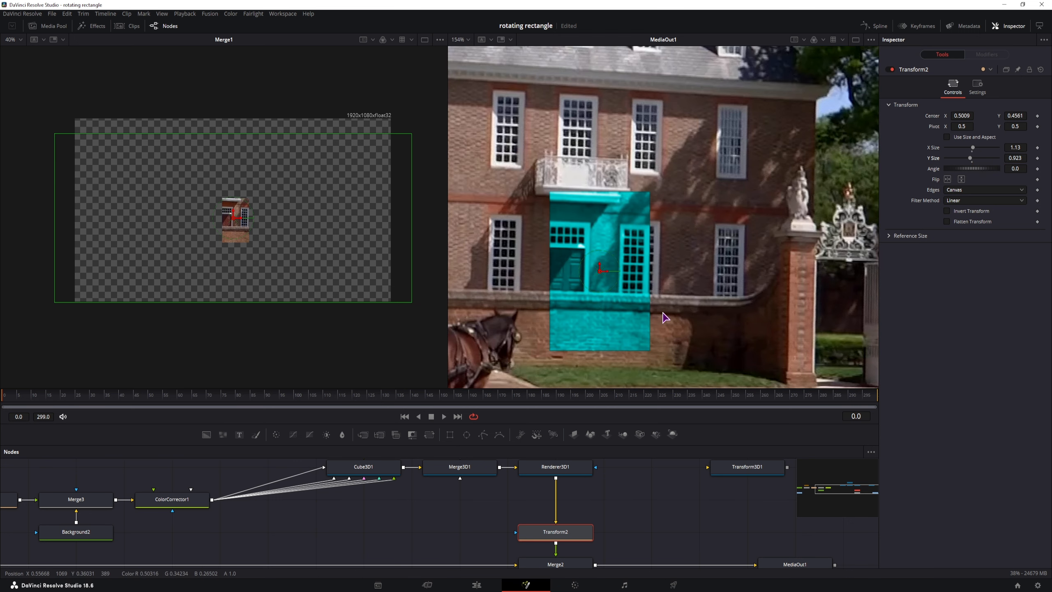
mouse_move(961, 115)
left_mouse_down()
mouse_move(975, 116)
mouse_move(964, 122)
left_mouse_up()
Step: Set Merge2 Blend to about 0.45 and nudge the patch's Center X slightly left
left_click(555, 564)
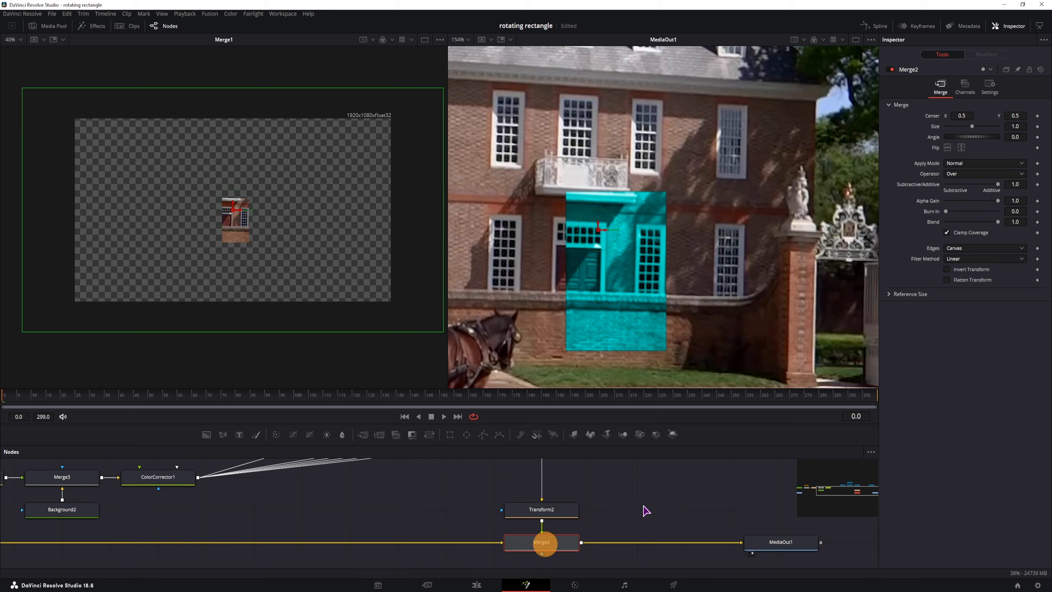
left_click_drag(998, 224, 969, 227)
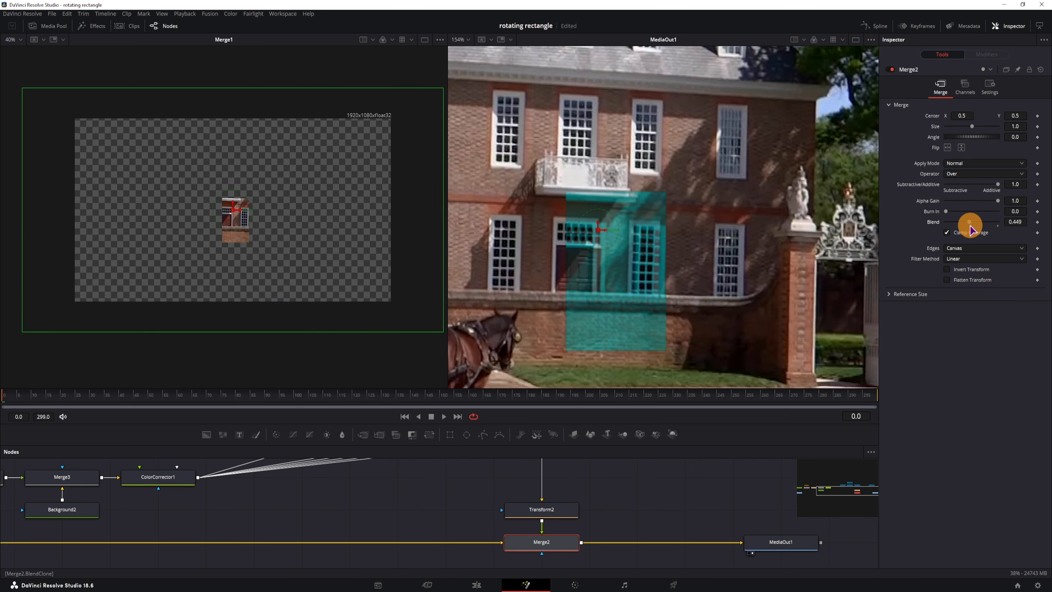
left_click(553, 508)
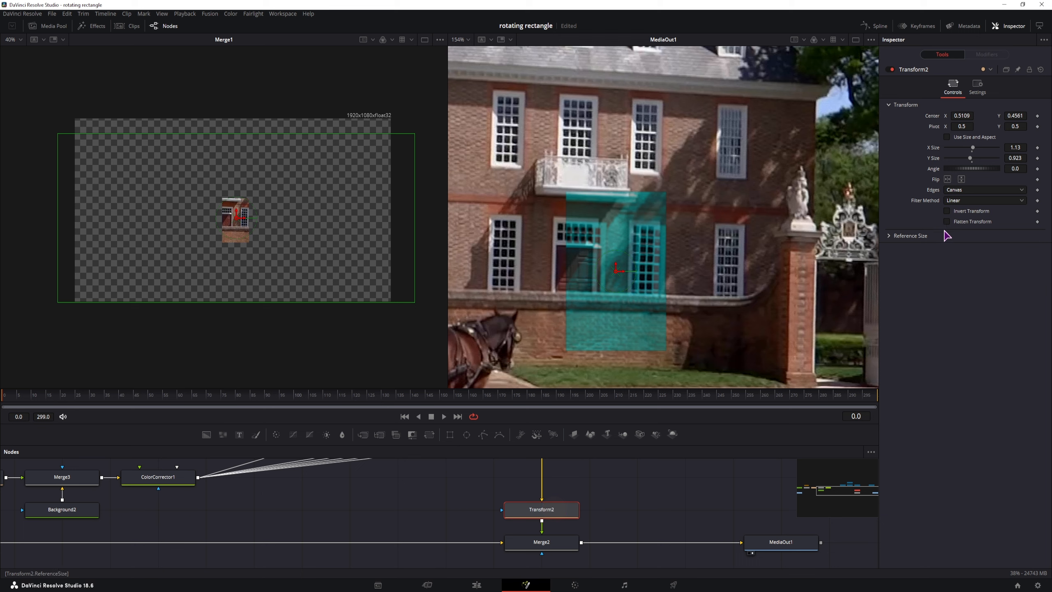
left_click_drag(966, 115, 1031, 115)
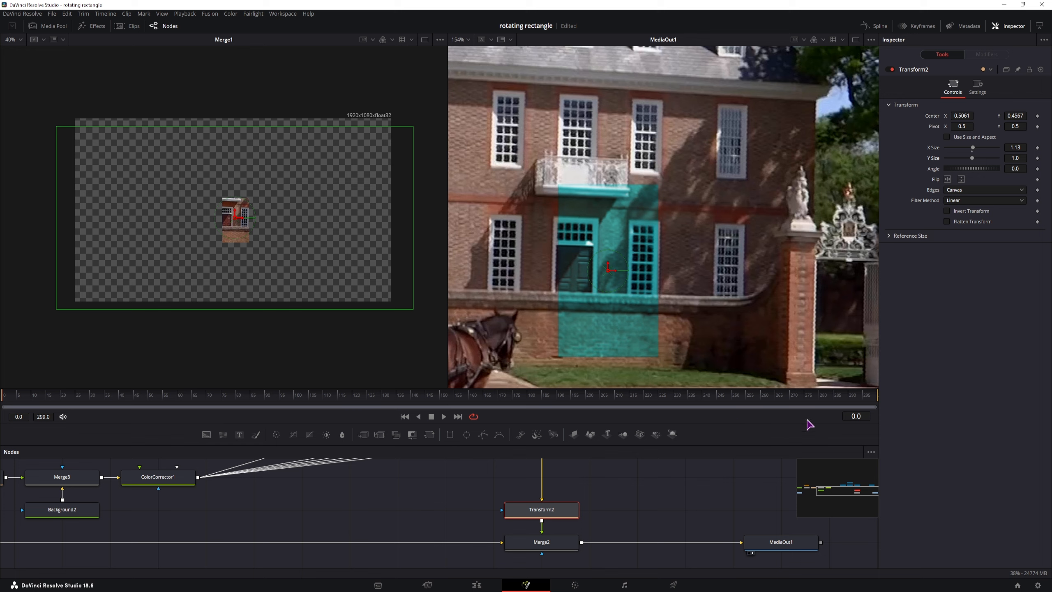
Step: Return Transform2's Y Size to 1.0, centre the patch at 0.5061, 0.4567, and check a later frame
left_click_drag(626, 499, 652, 528)
scroll(659, 340, "down", 3)
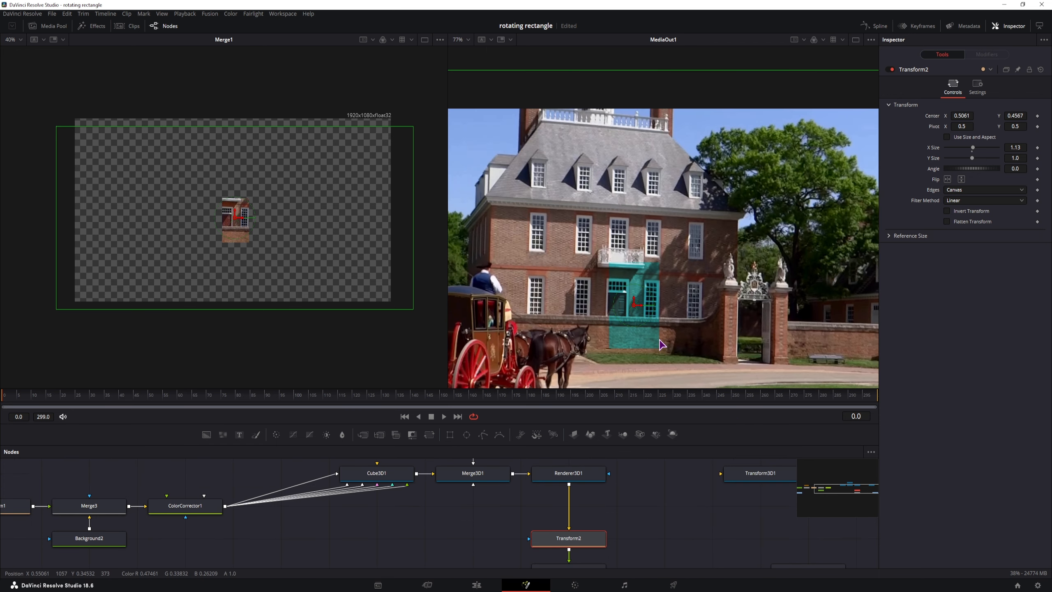
scroll(660, 339, "up", 1)
left_click_drag(46, 399, 268, 439)
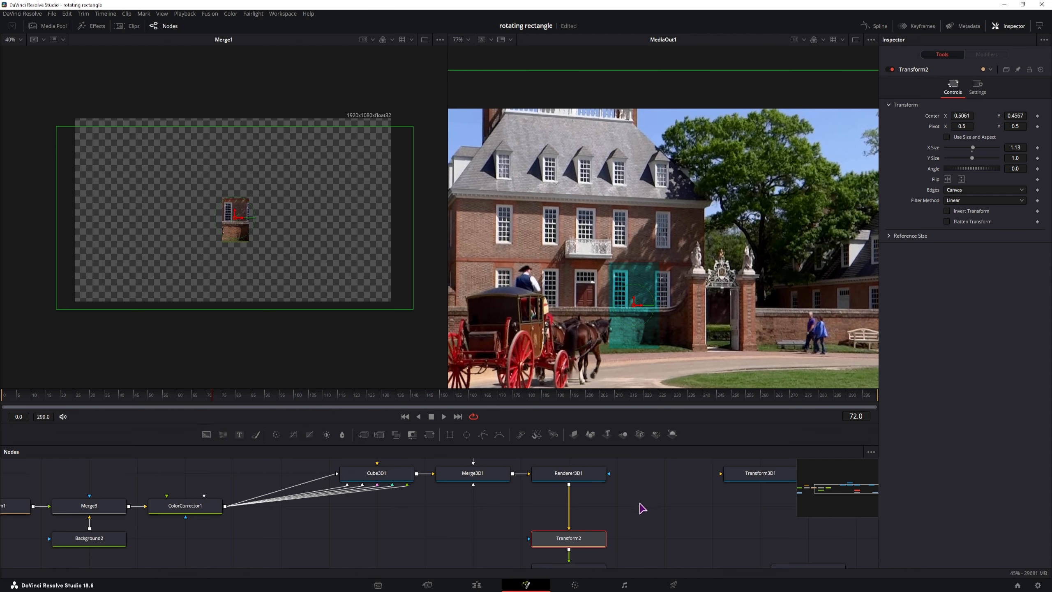
left_click_drag(642, 507, 608, 540)
Step: Rearrange the 3D nodes and place Transform3D1 so it feeds Renderer3D1
left_click(535, 516)
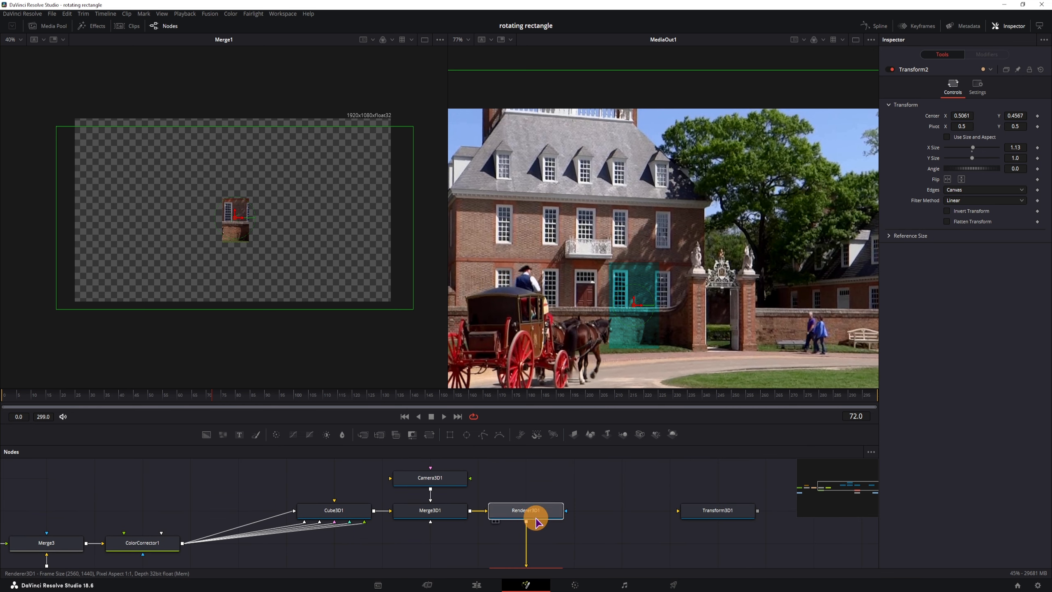
left_click_drag(538, 526, 539, 532)
left_click_drag(568, 510, 530, 486)
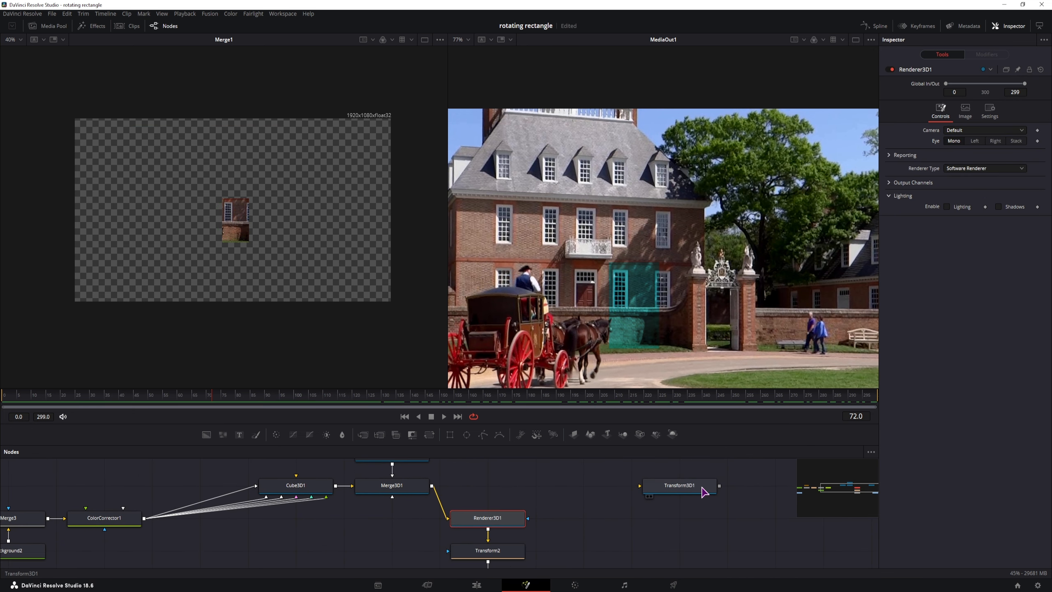
left_click_drag(686, 488, 451, 485)
left_click_drag(527, 487, 449, 517)
Step: View Transform3D1 in the left viewer, try out its X rotation, then reset it to 0
left_click(491, 485)
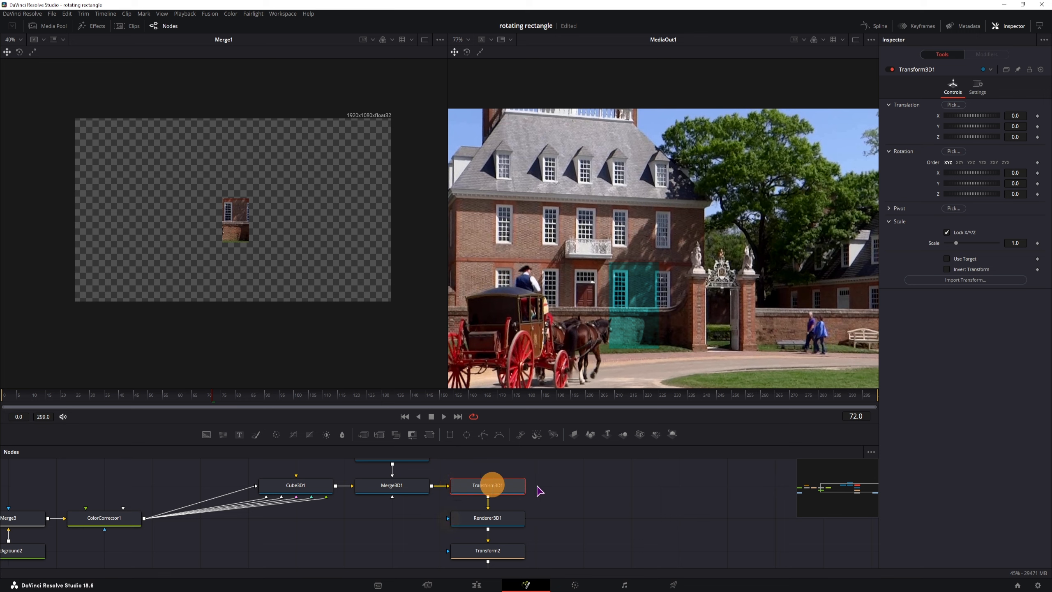
left_click_drag(1017, 173, 694, 215)
key("1")
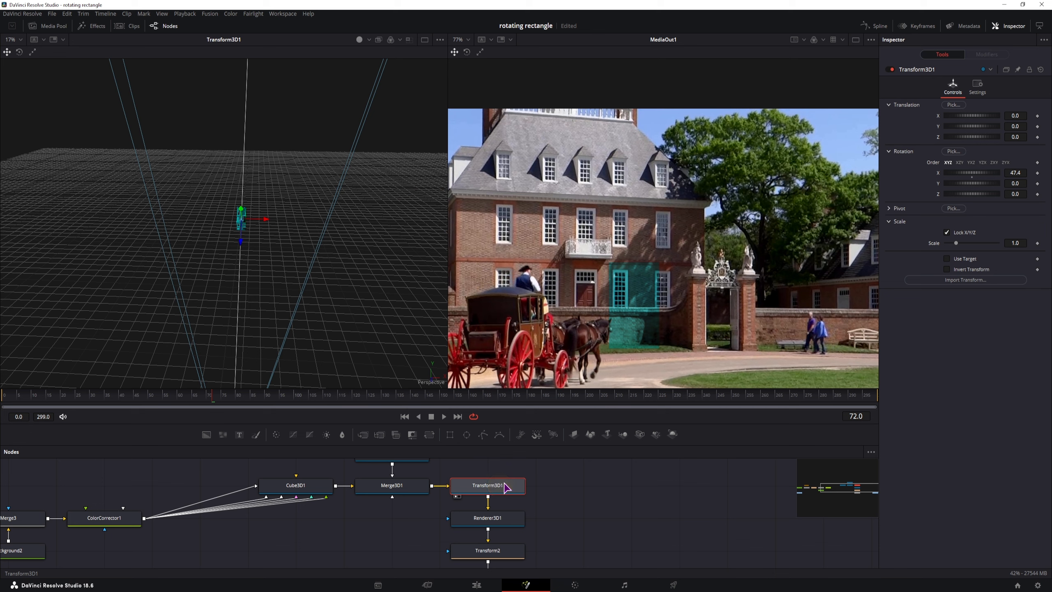
scroll(294, 296, "up", 6)
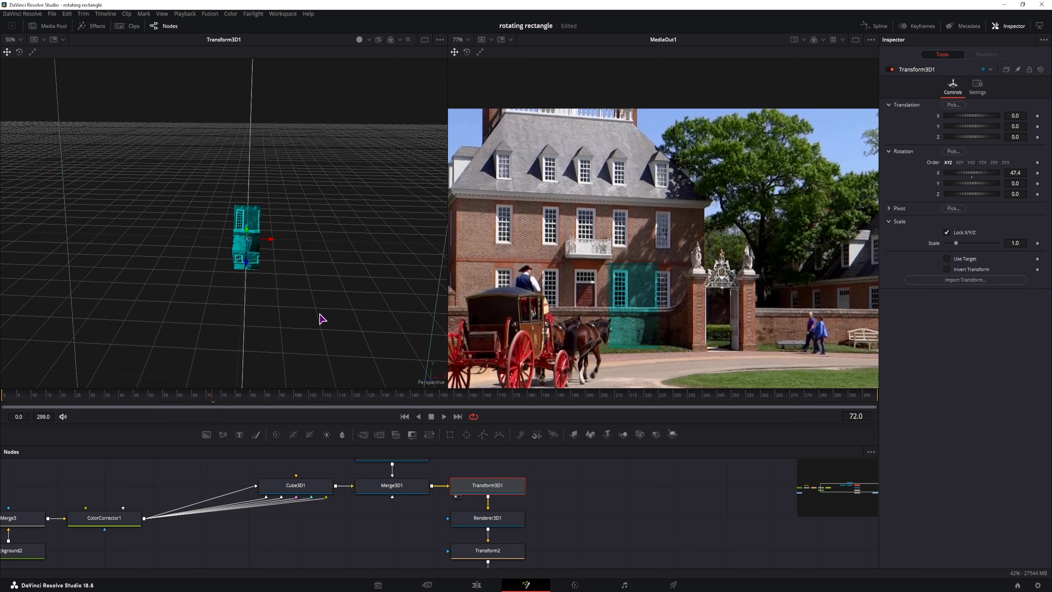
left_click_drag(1013, 174, 965, 301)
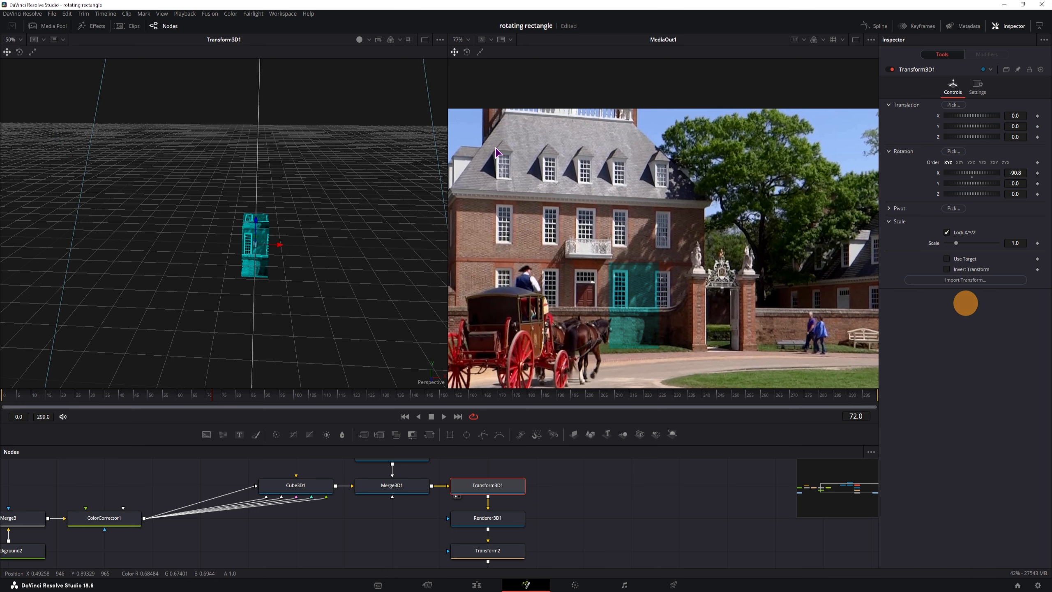
scroll(356, 235, "down", 10)
left_click_drag(1014, 173, 477, 250)
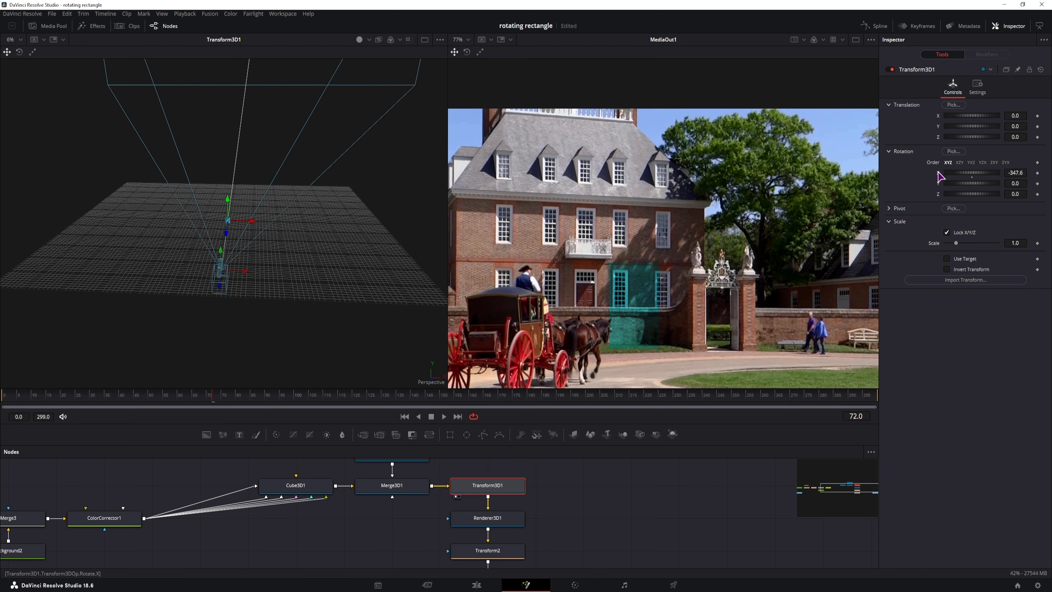
double_click(938, 174)
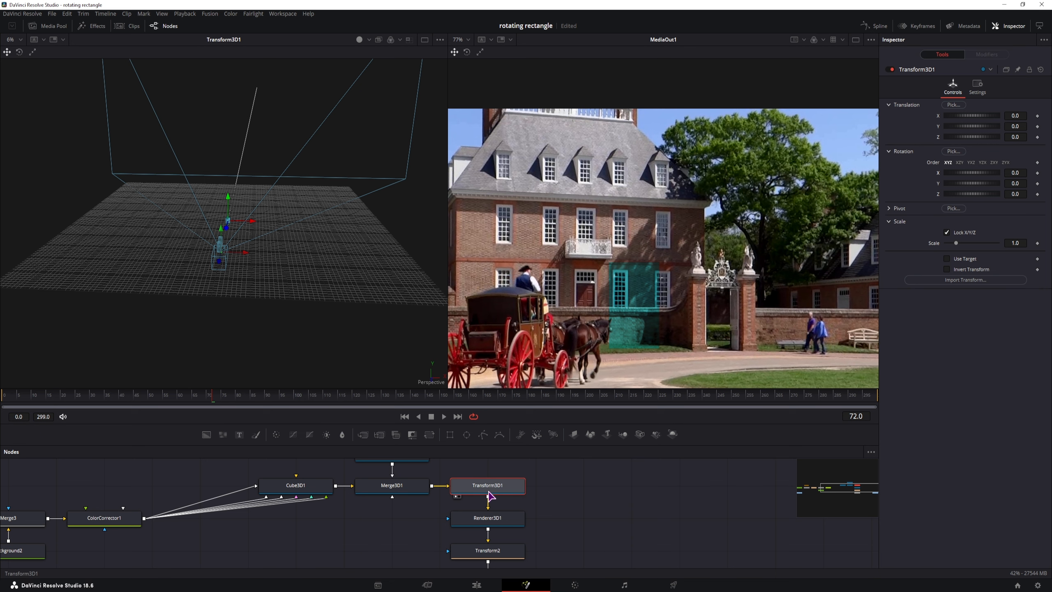
Step: Insert Transform3D1 between Cube3D1 and Merge3D1, test the X spin, and reset it to 0
left_click_drag(422, 547, 434, 507)
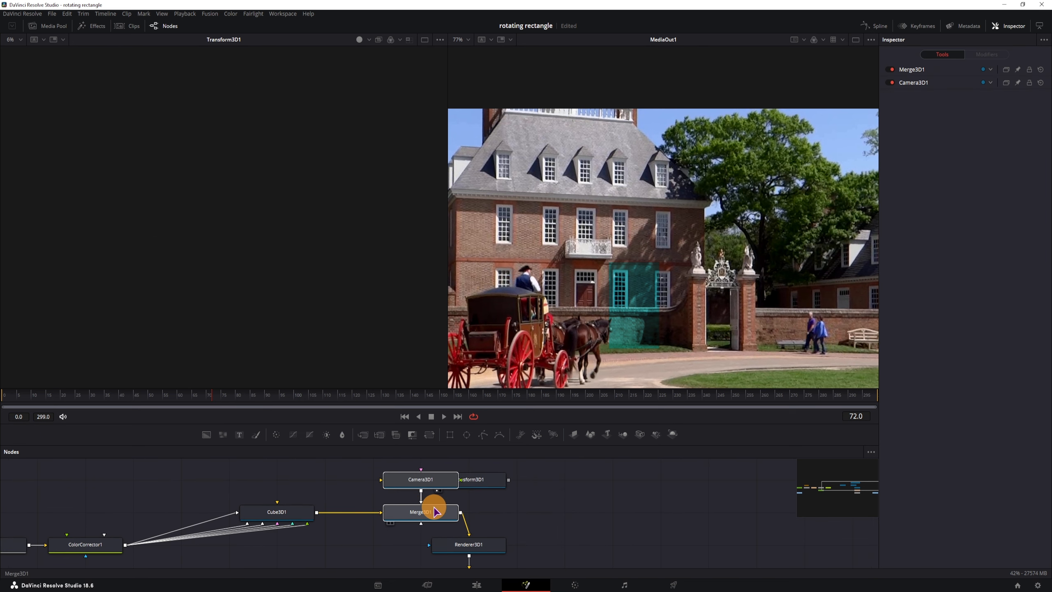
left_click_drag(482, 479, 338, 479)
left_click_drag(505, 520, 458, 507)
left_click_drag(336, 487, 383, 520)
left_click_drag(971, 173, 437, 342)
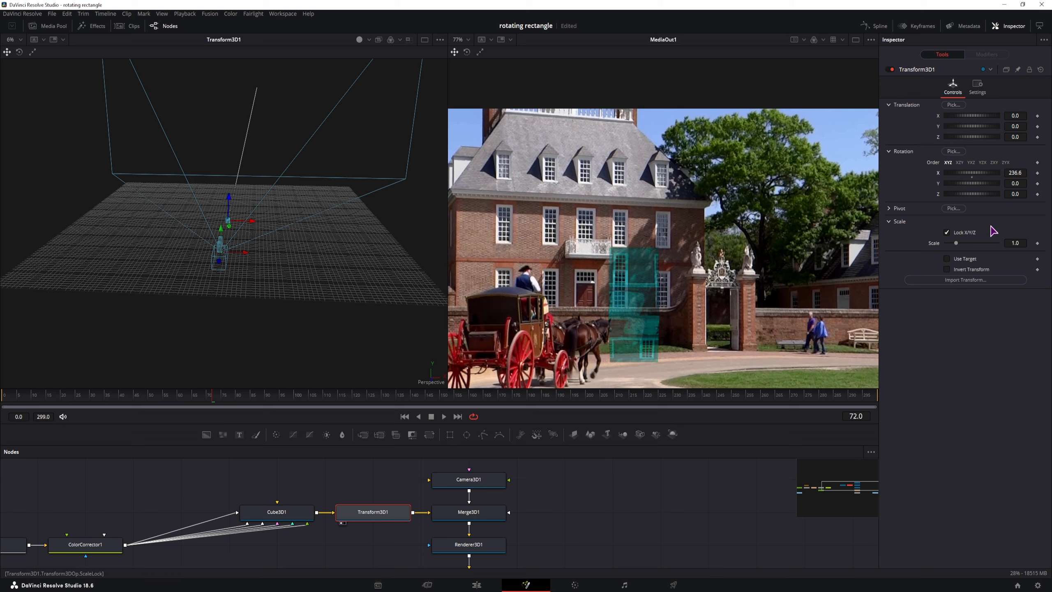
double_click(938, 174)
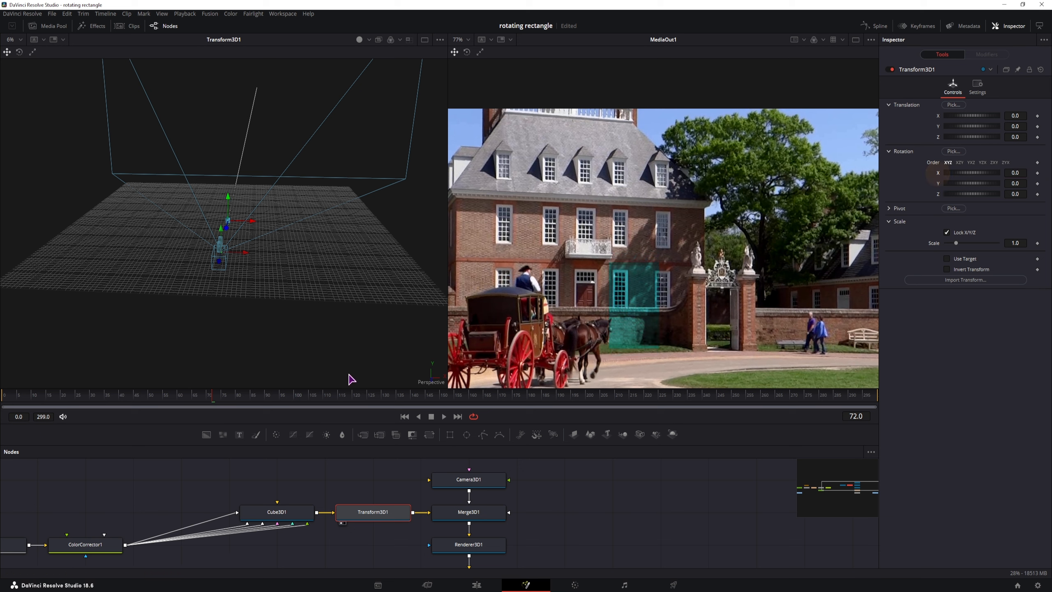
Step: Keyframe X rotation from 0 at frame 70 to 1145 at frame 285 and play it back
left_click_drag(207, 404, 206, 403)
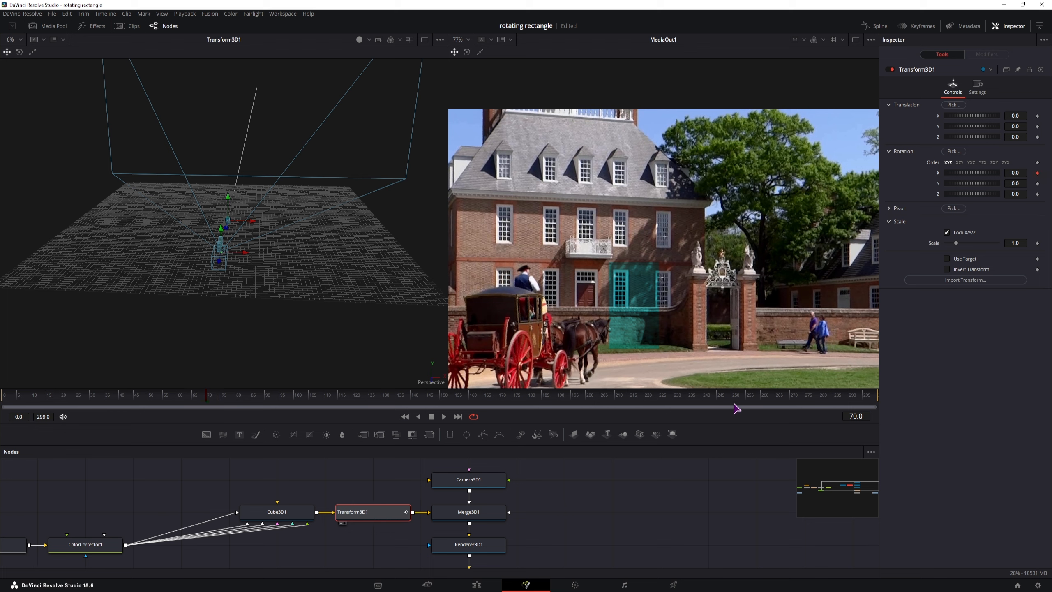
left_click_drag(716, 399, 834, 400)
left_click_drag(1015, 173, 1015, 364)
left_click(197, 395)
key("space")
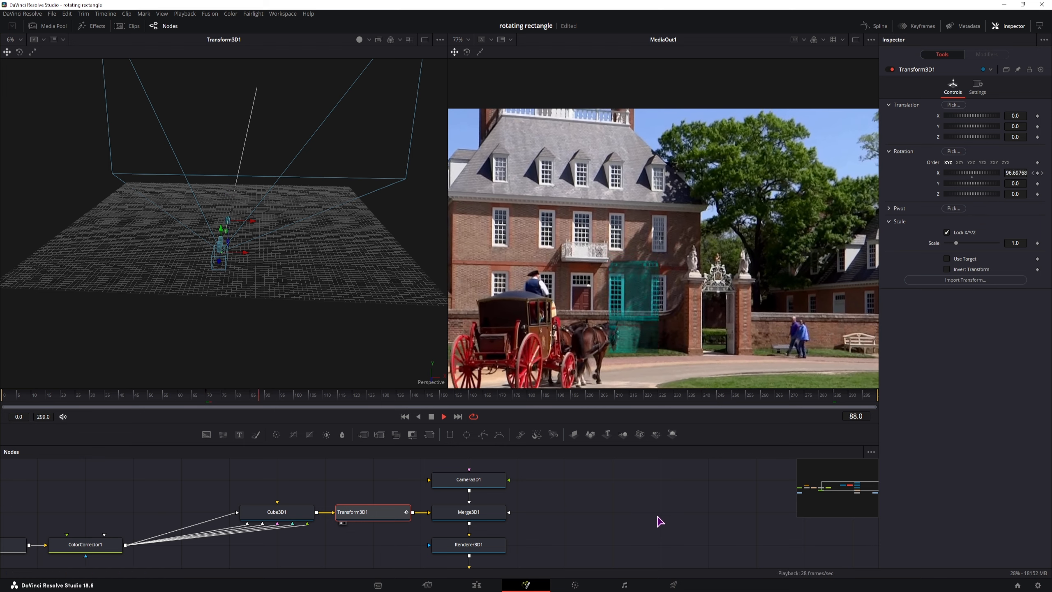
key("space")
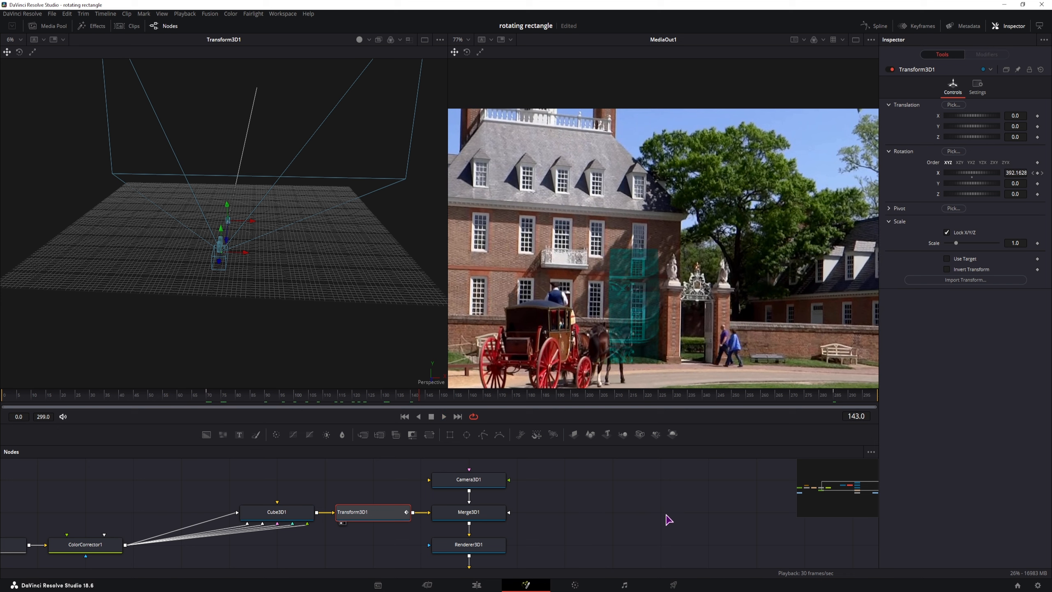
left_click_drag(574, 549, 564, 480)
left_click(458, 536)
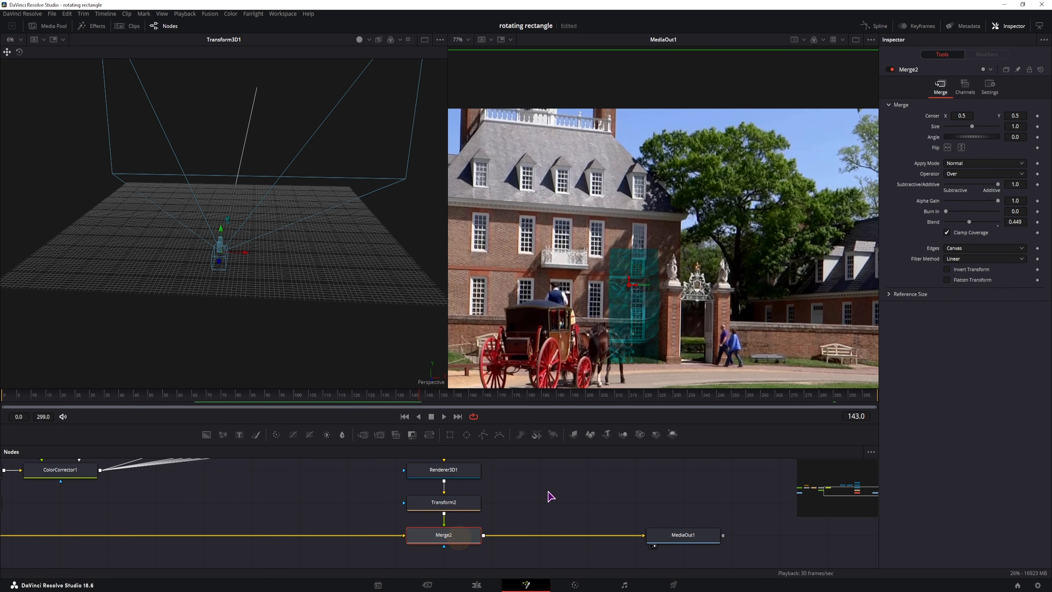
Step: Set Merge2 Blend to 1.0 and drag ColorCorrector1's colour wheel toward green to tint the patch
left_click_drag(968, 224, 1040, 235)
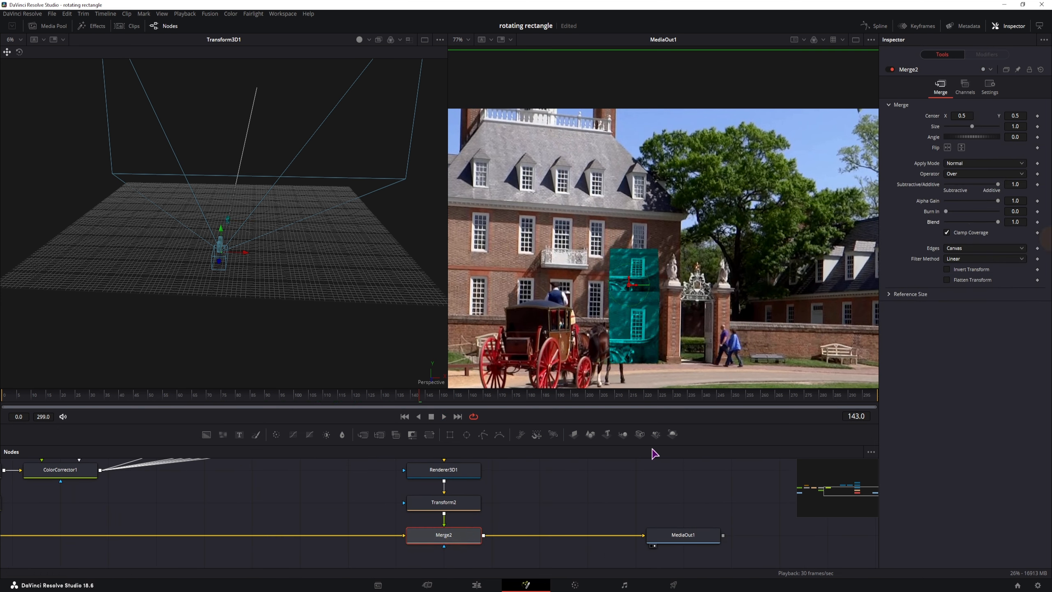
left_click_drag(516, 483, 571, 538)
mouse_move(383, 553)
left_mouse_down()
mouse_move(387, 529)
mouse_move(373, 539)
left_mouse_up()
left_click(129, 509)
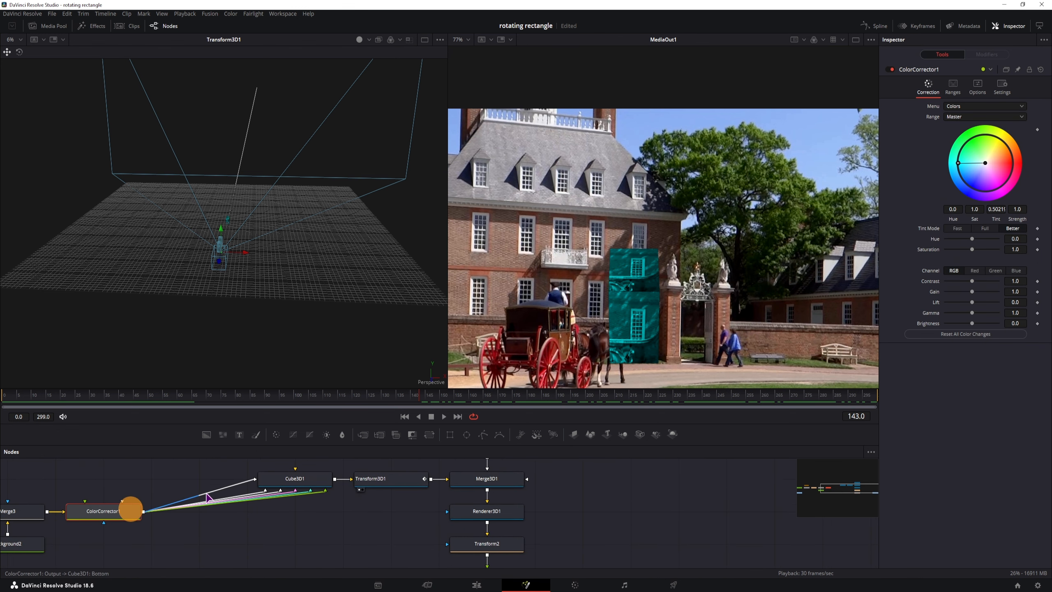
left_click_drag(965, 165, 614, 347)
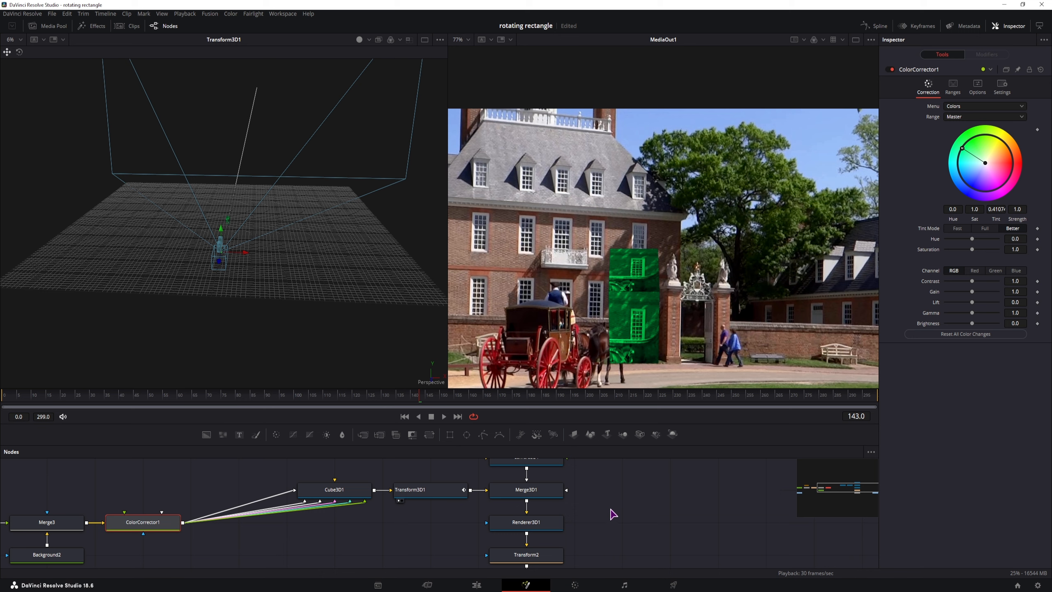
left_click(591, 530)
left_click_drag(591, 529, 529, 495)
left_click(479, 490)
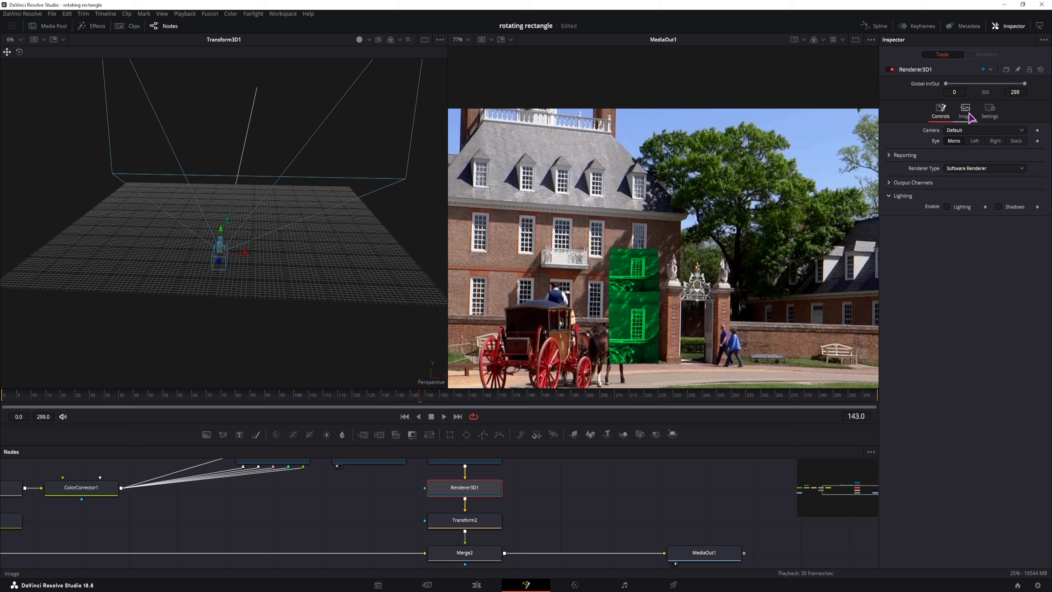
Step: Enable Motion Blur in Renderer3D1's Settings with Quality 10 and view frame 159
left_click(989, 110)
left_click(945, 166)
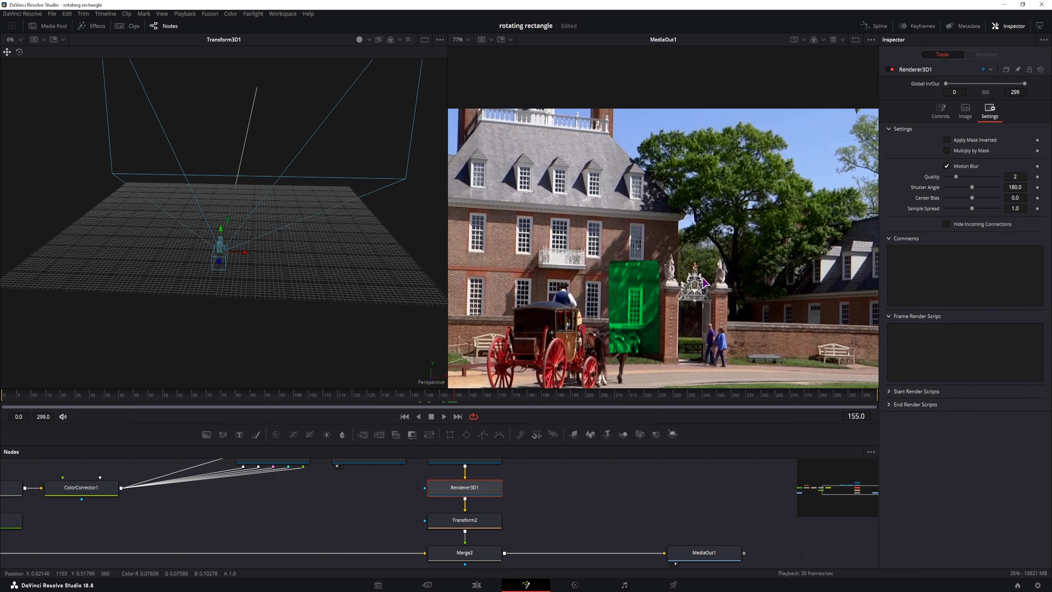
left_click_drag(964, 178, 1040, 170)
left_click(467, 404)
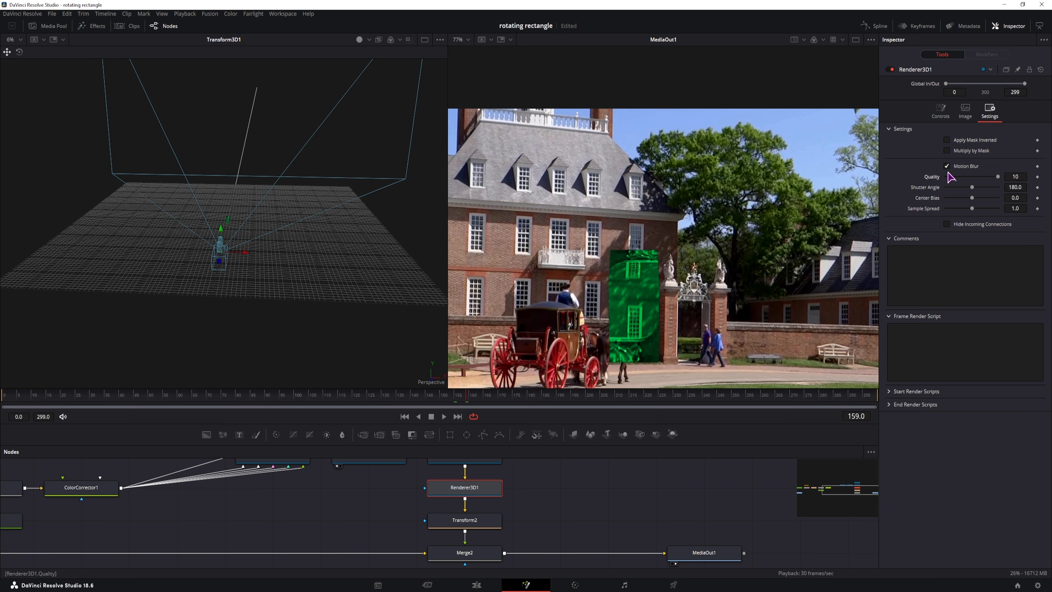
Step: Toggle motion blur on and off to compare, leave it unchecked, and check frame 168
left_click(947, 166)
left_click(946, 166)
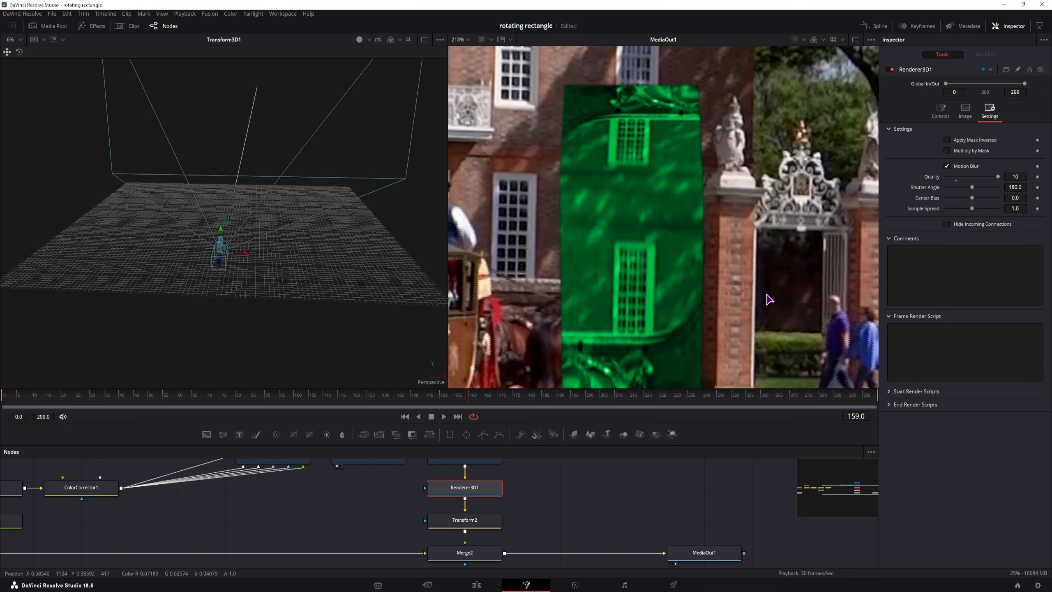
left_click(946, 166)
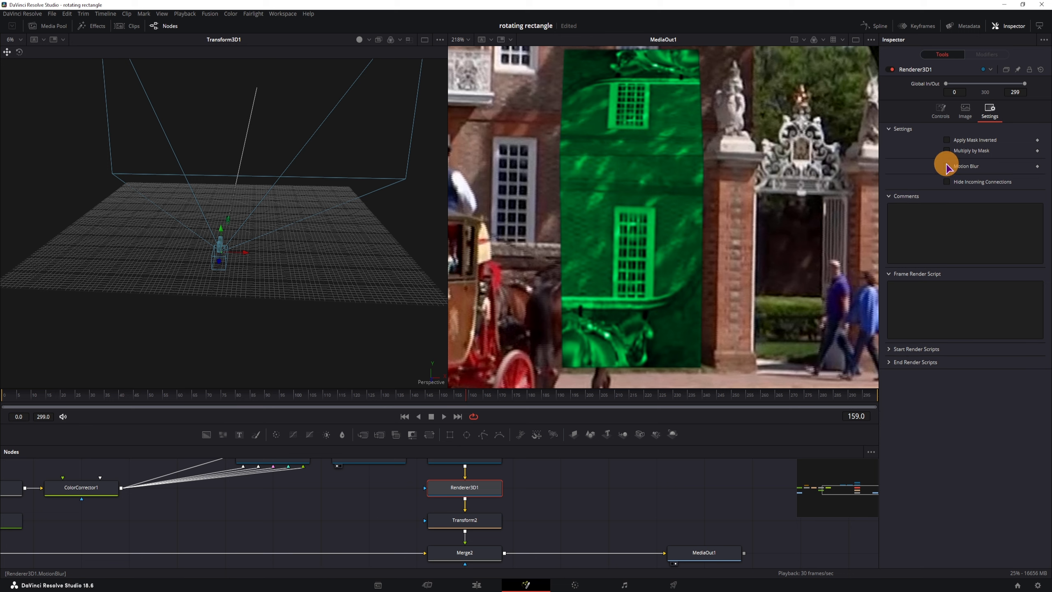
left_click(947, 166)
left_click(947, 166)
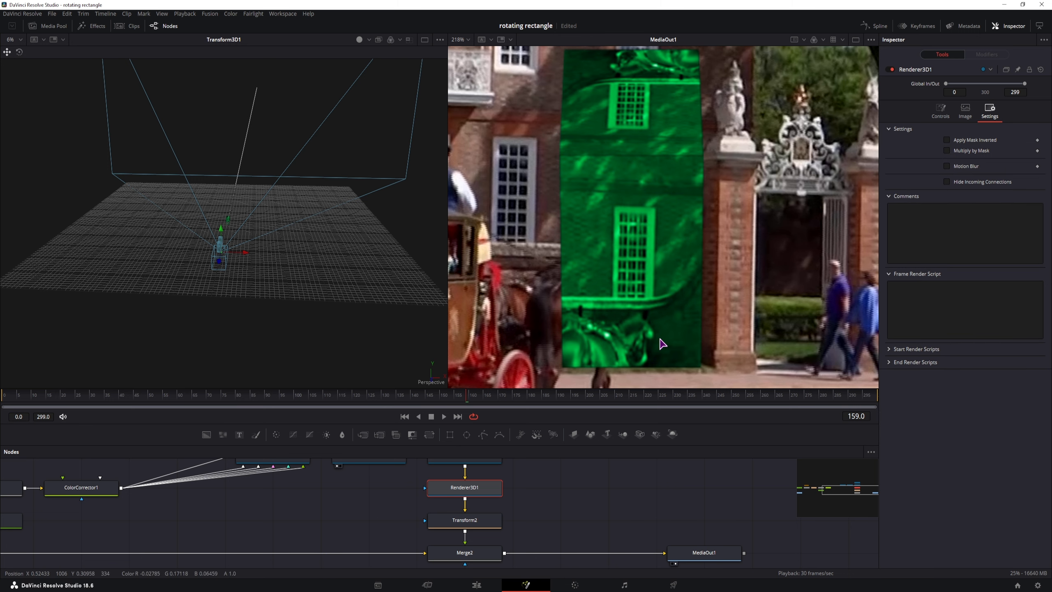
scroll(662, 344, "down", 3)
scroll(682, 313, "up", 1)
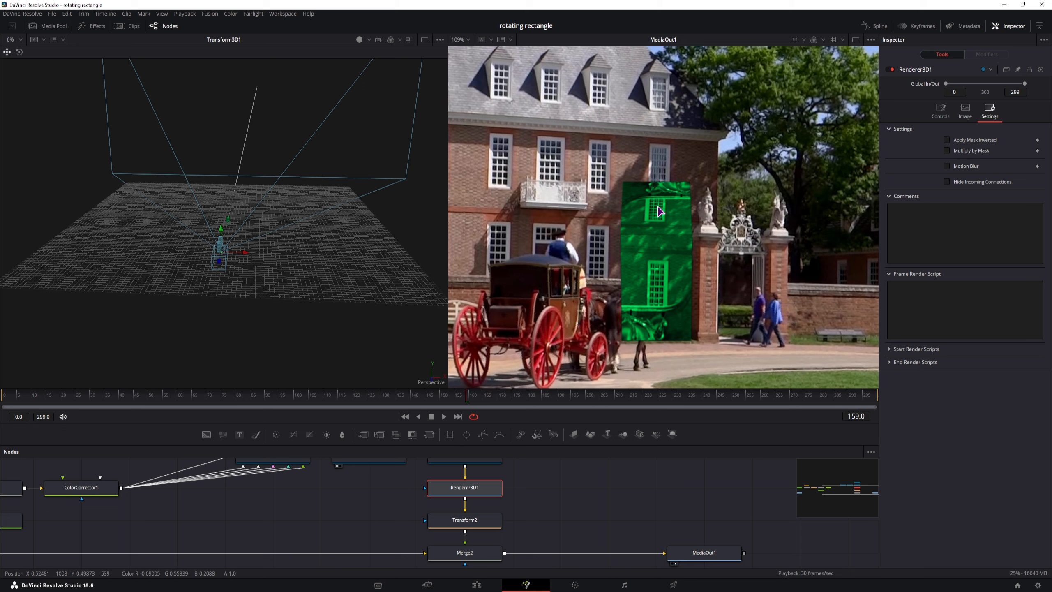
left_click_drag(479, 397, 502, 401)
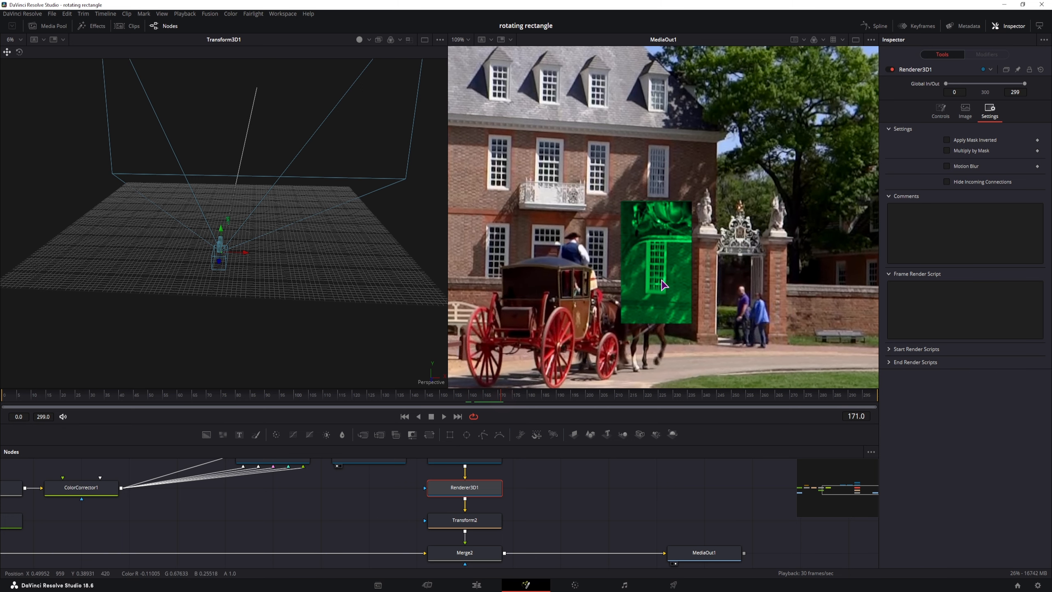
left_click_drag(540, 510, 660, 513)
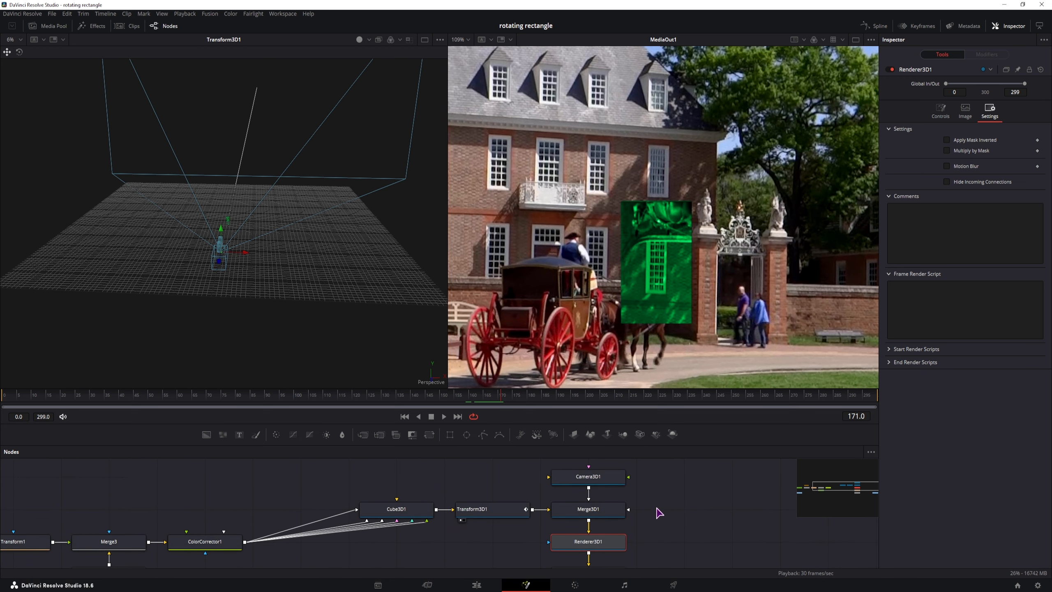
Step: Lift ColorCorrector1 out of the cube chain and shift the five 3D nodes left
left_click(499, 512)
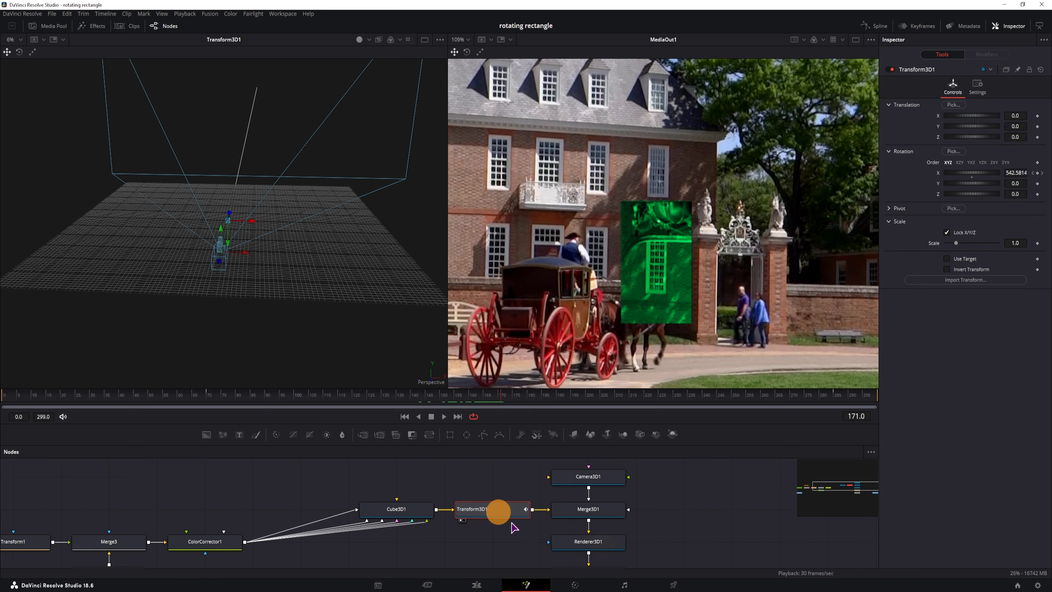
left_click(316, 475)
left_click_drag(252, 498, 433, 486)
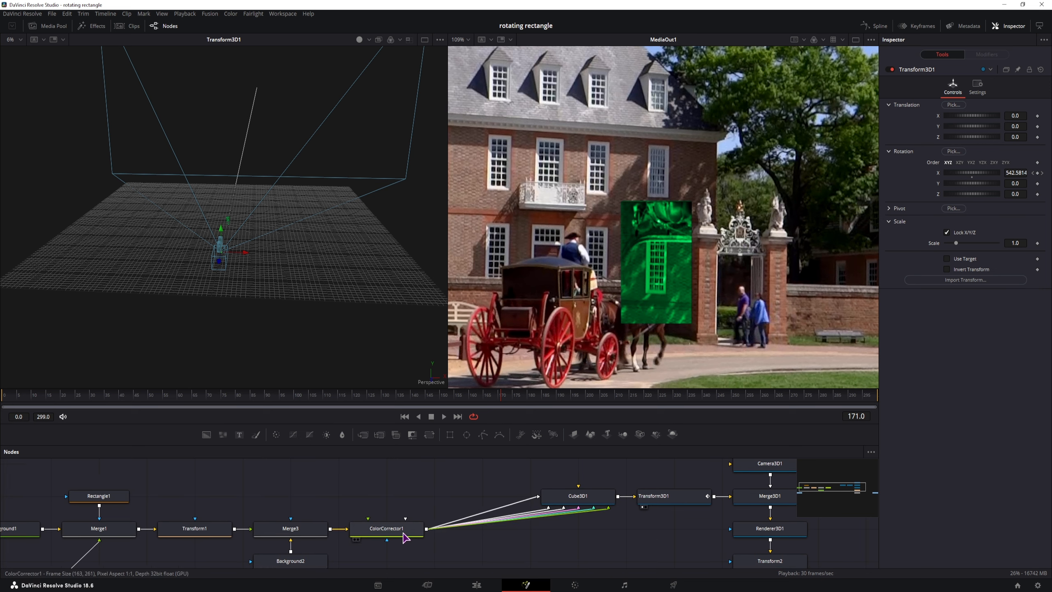
left_click(388, 535)
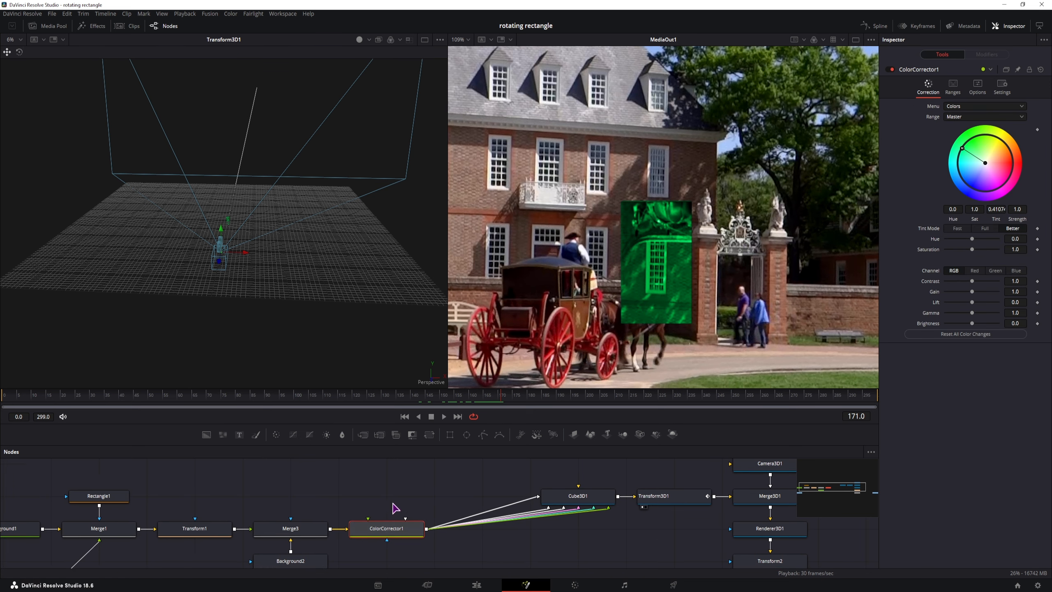
left_click_drag(485, 512, 428, 519)
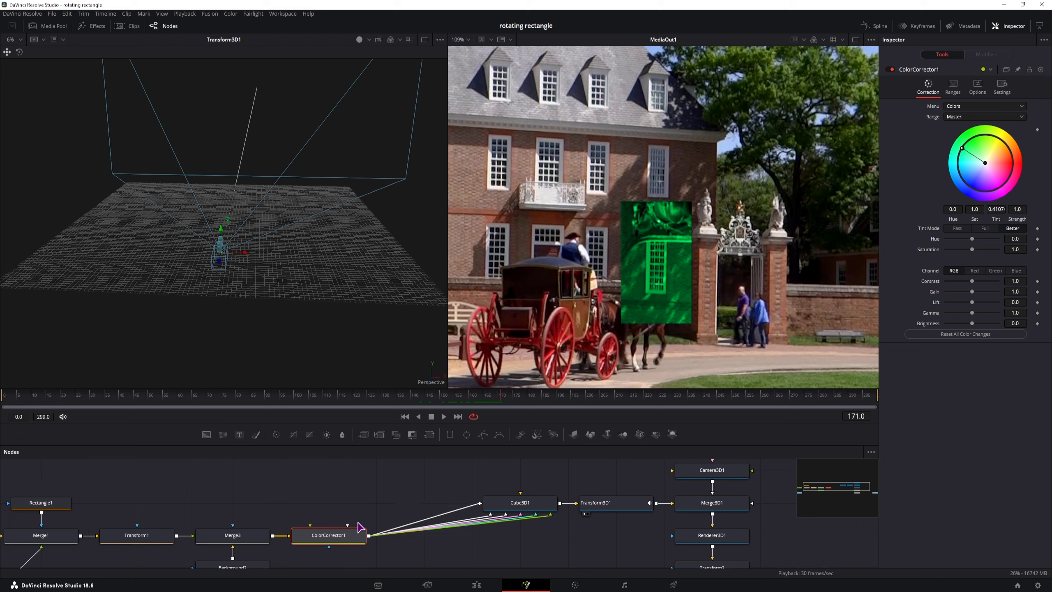
left_click_drag(541, 552, 493, 514)
left_click_drag(633, 530, 380, 463)
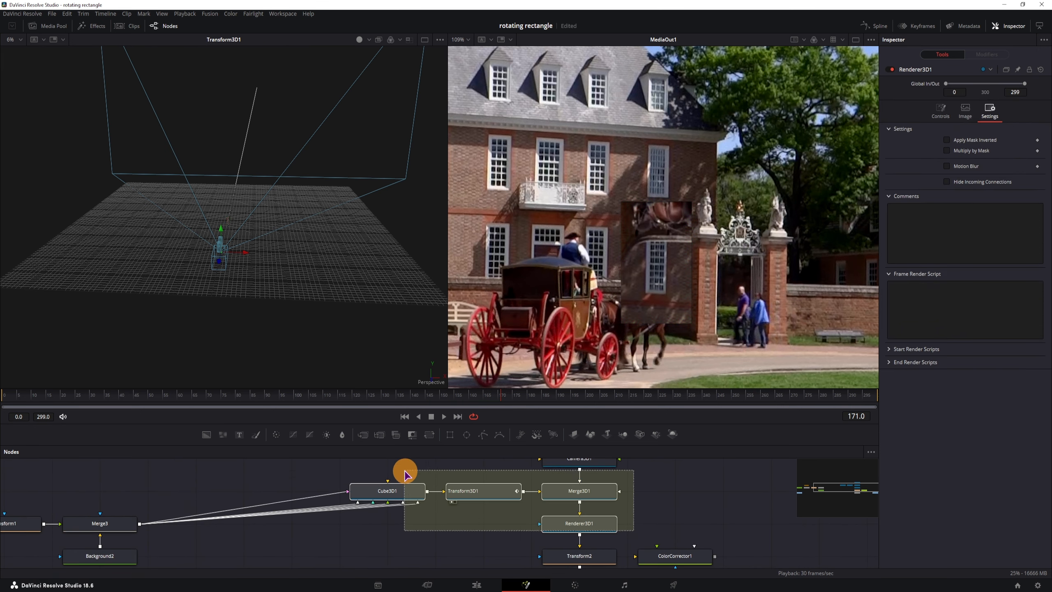
left_click_drag(577, 546, 481, 546)
Step: Reconnect ColorCorrector1 between Renderer3D1 and Transform2, then add a new Transform node near the cube
left_click_drag(619, 546, 613, 491)
left_click(584, 528)
left_click_drag(673, 527, 584, 501)
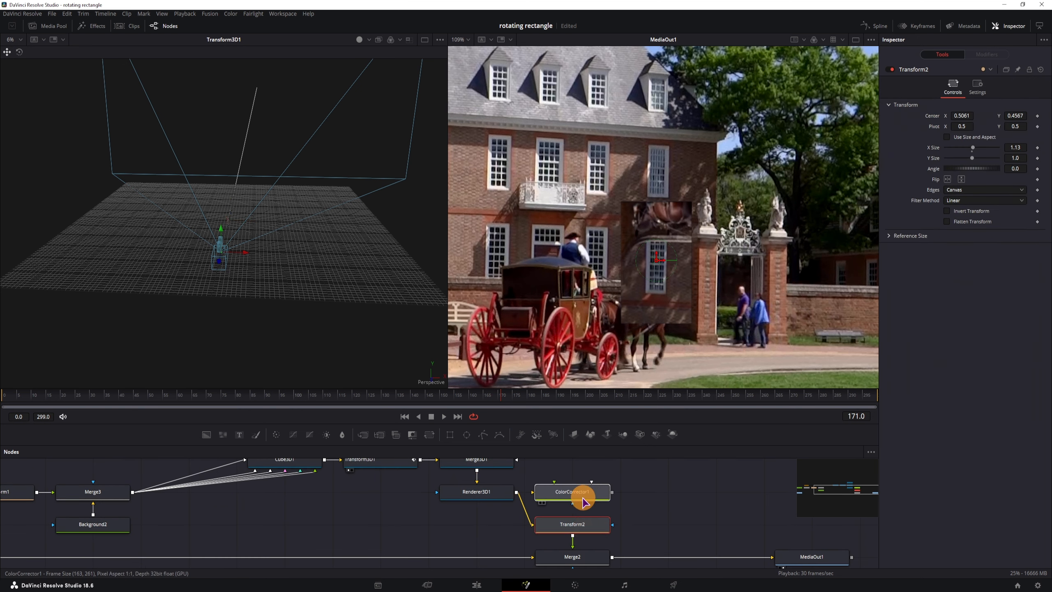
left_click_drag(532, 524, 532, 492)
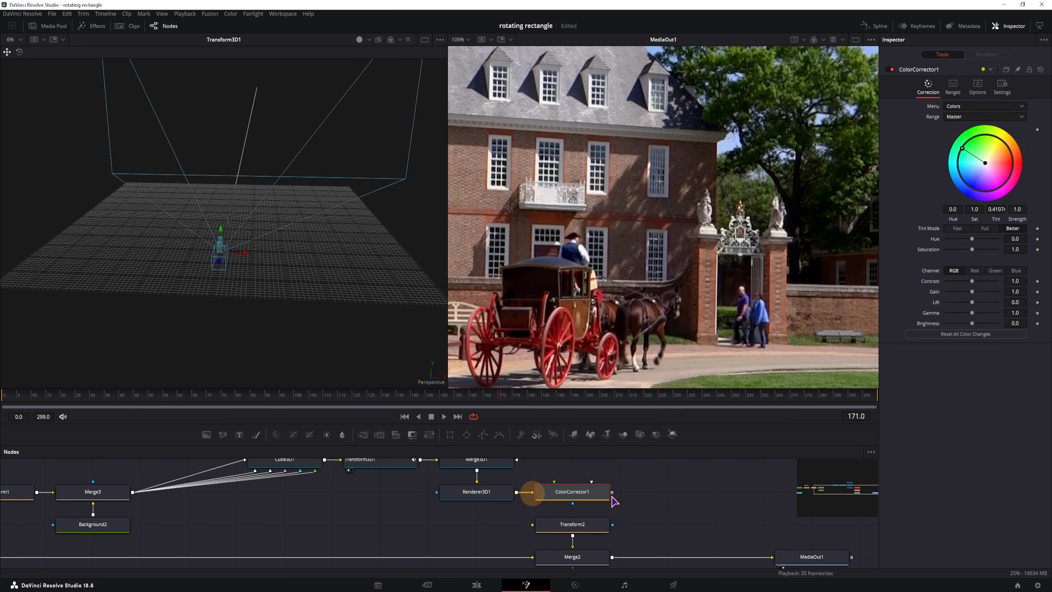
left_click_drag(613, 491, 534, 524)
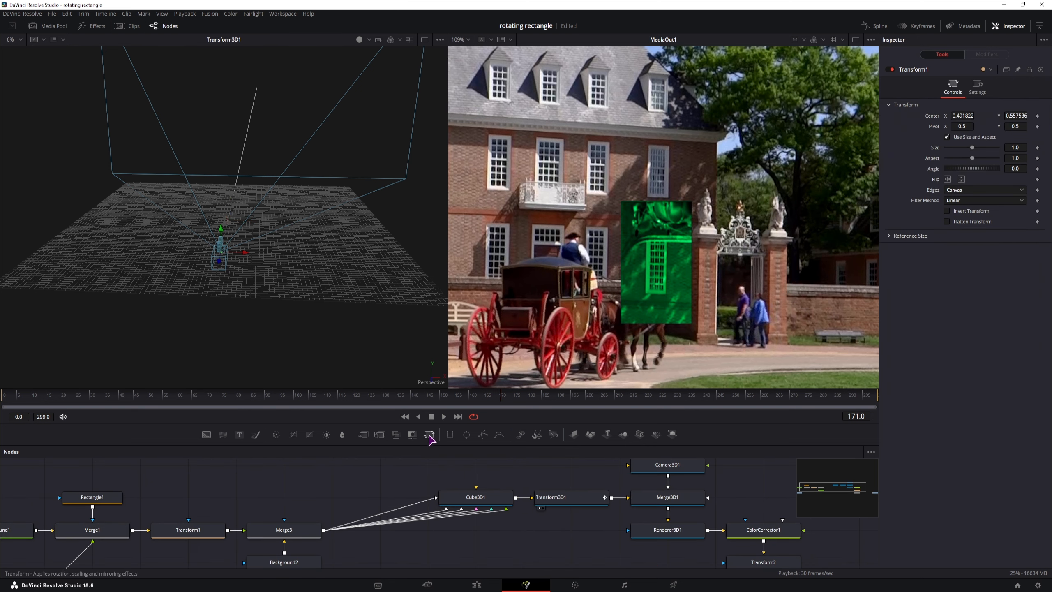
left_click_drag(434, 436, 362, 485)
left_click_drag(323, 529, 339, 502)
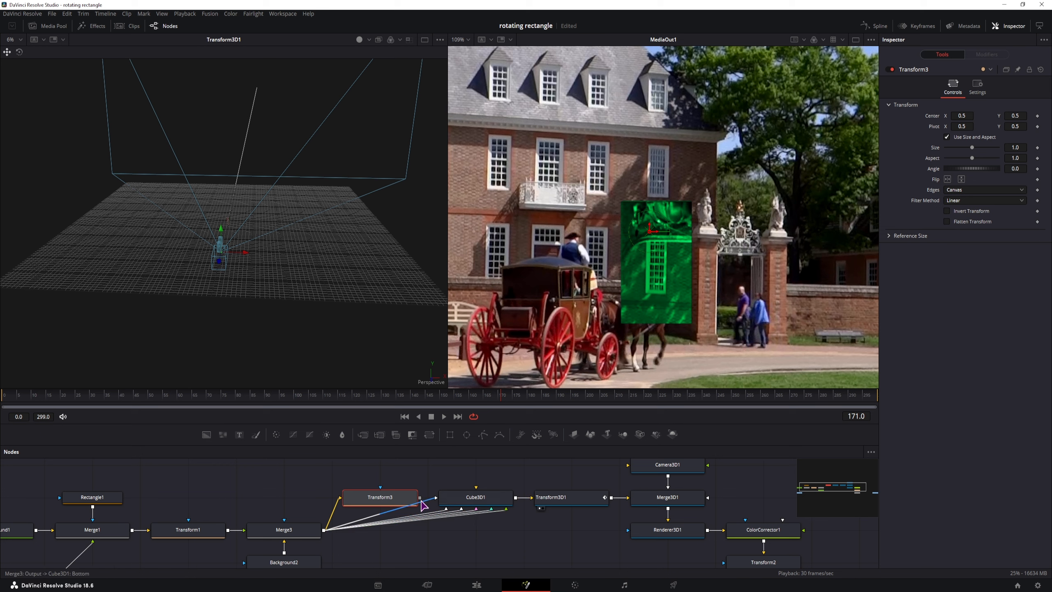
Step: Connect Transform3 to Cube3D1's Back face and try the flip buttons, leaving it mirrored horizontally
left_click_drag(419, 497, 446, 509)
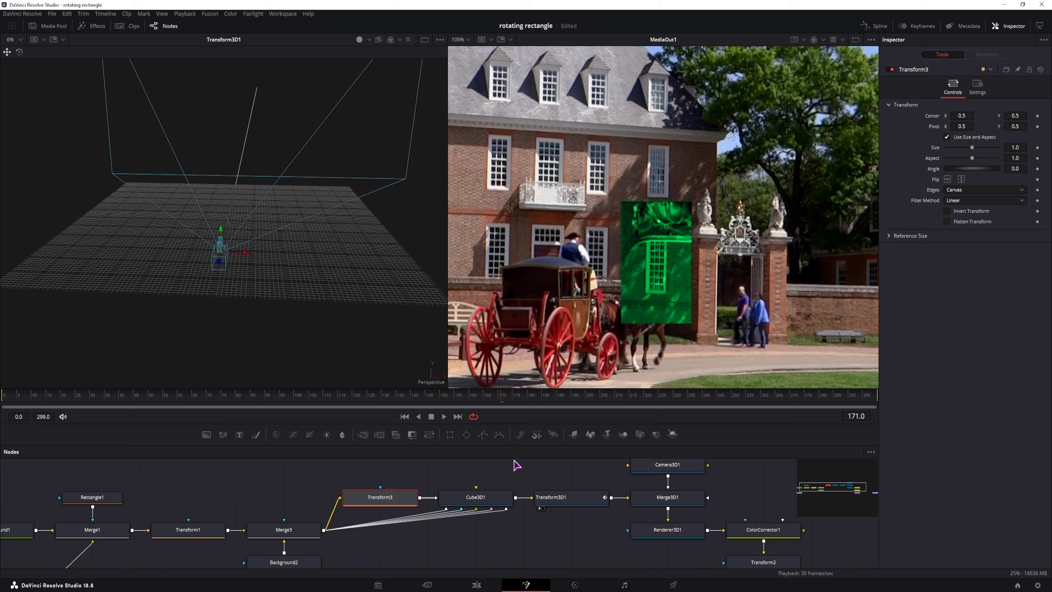
left_click(387, 498)
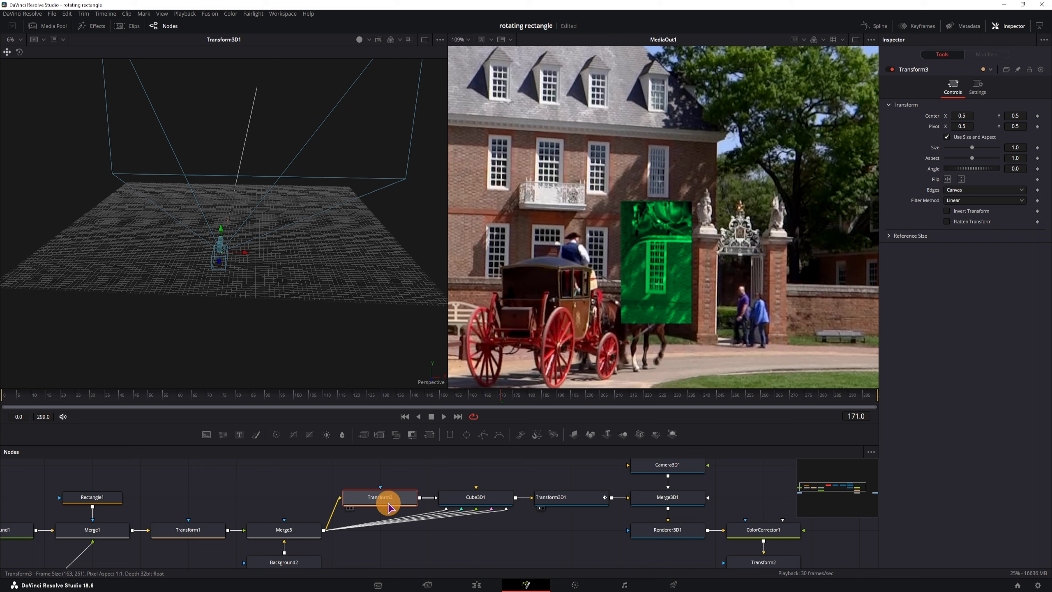
left_click(948, 180)
left_click(948, 180)
left_click(948, 180)
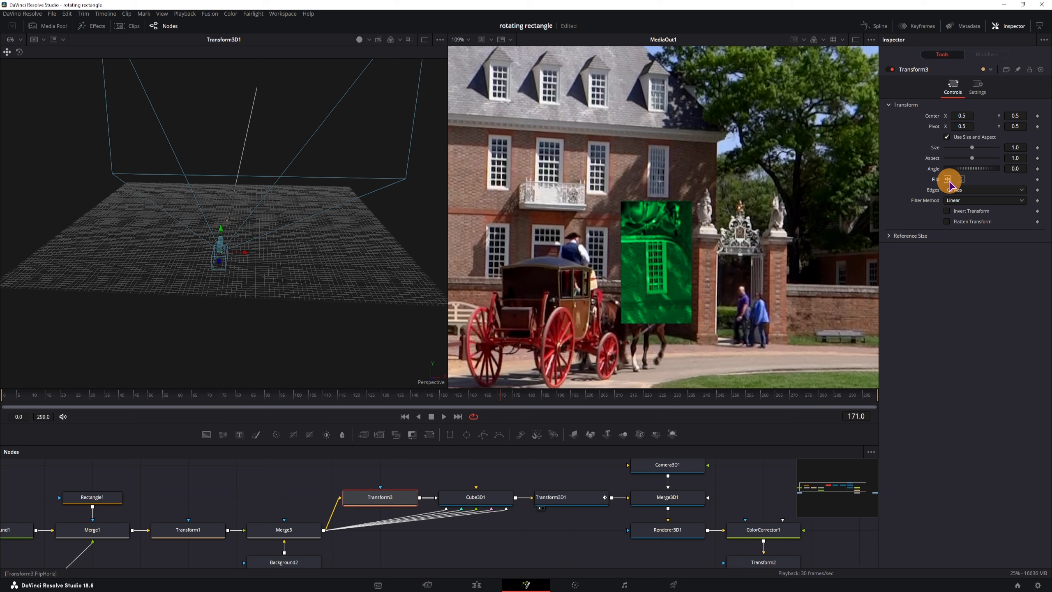
left_click(961, 179)
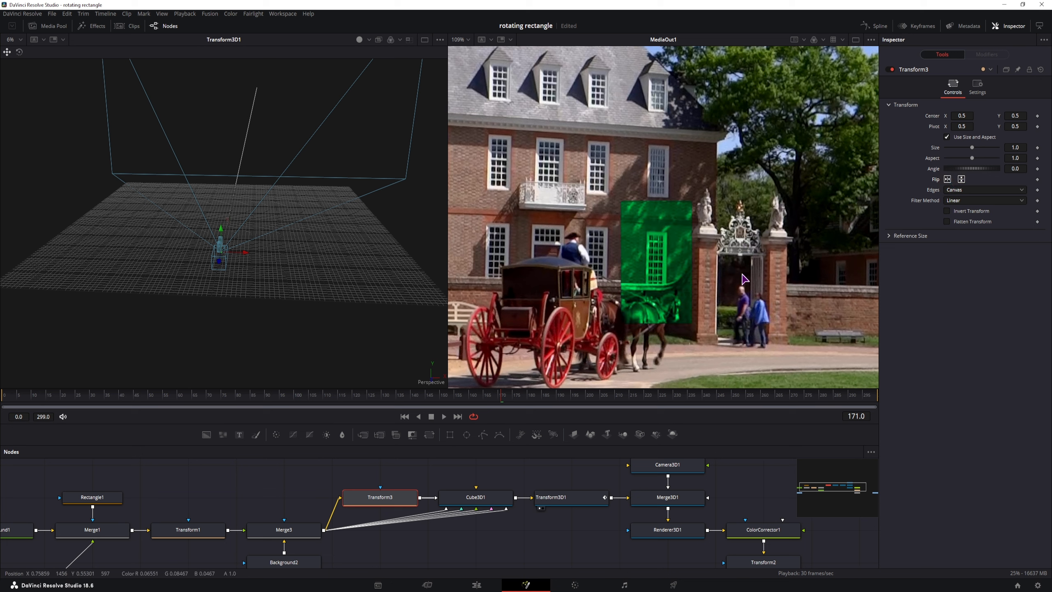
left_click(947, 180)
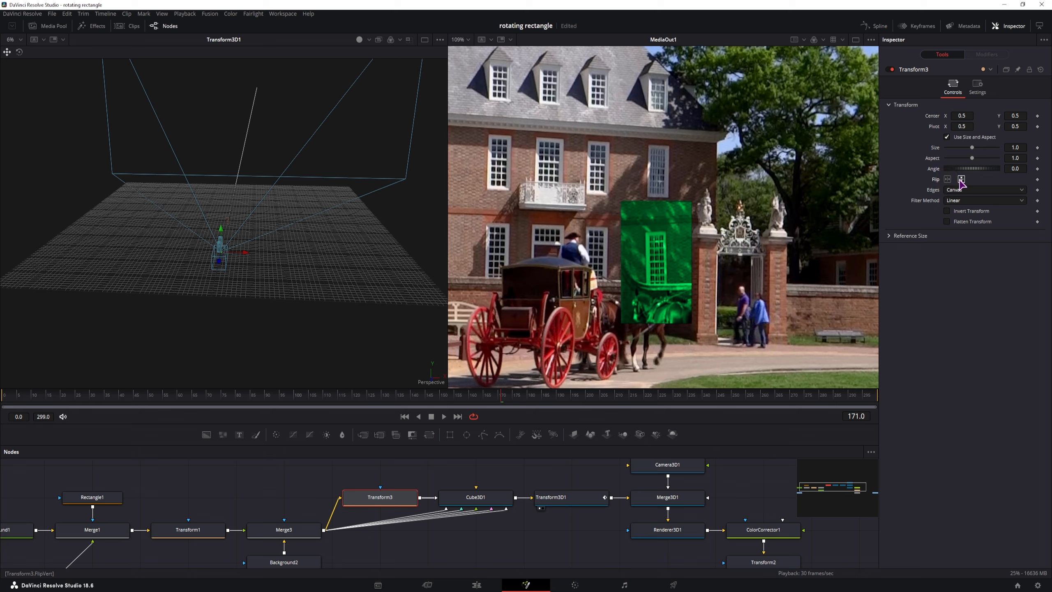
left_click(960, 180)
left_click(960, 180)
left_click(947, 179)
left_click_drag(190, 394, 200, 422)
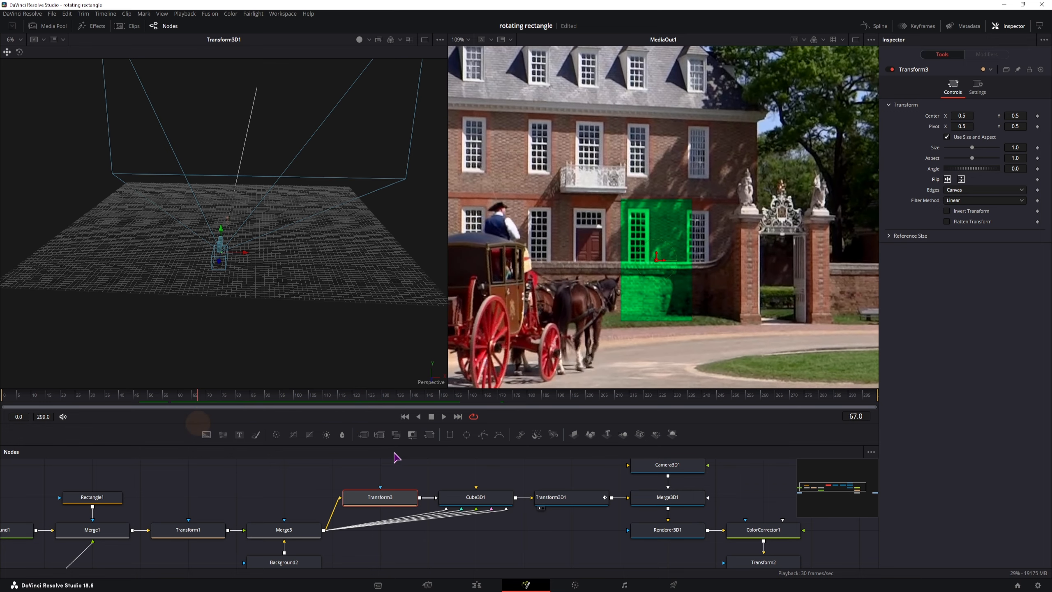
Step: In Cube3D1's Material tab, set the Left face's Diffuse Opacity and Alpha to 0
left_click(482, 499)
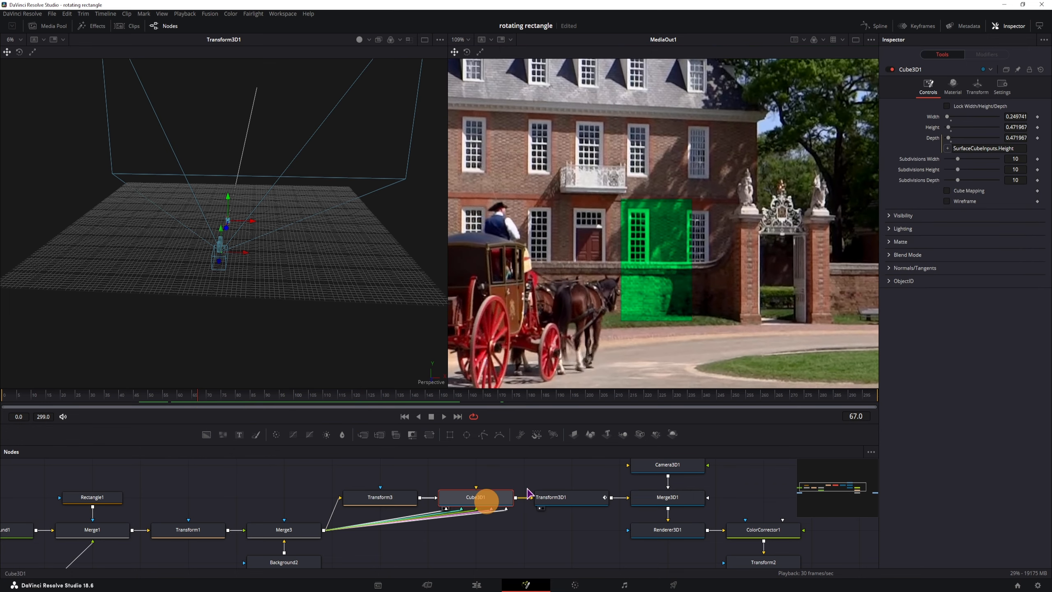
left_click(953, 89)
left_click(968, 107)
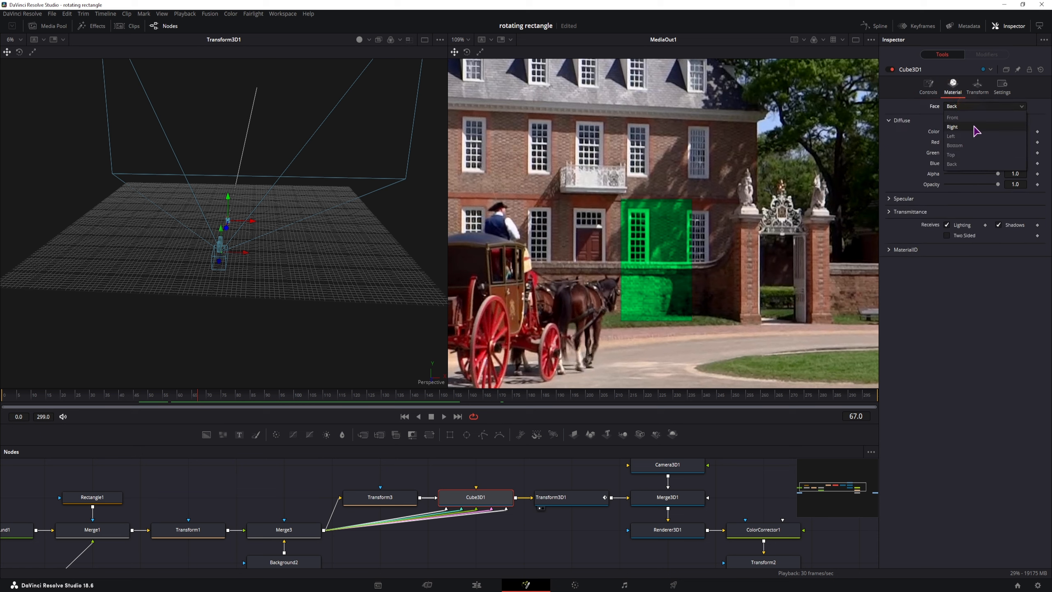
left_click(960, 136)
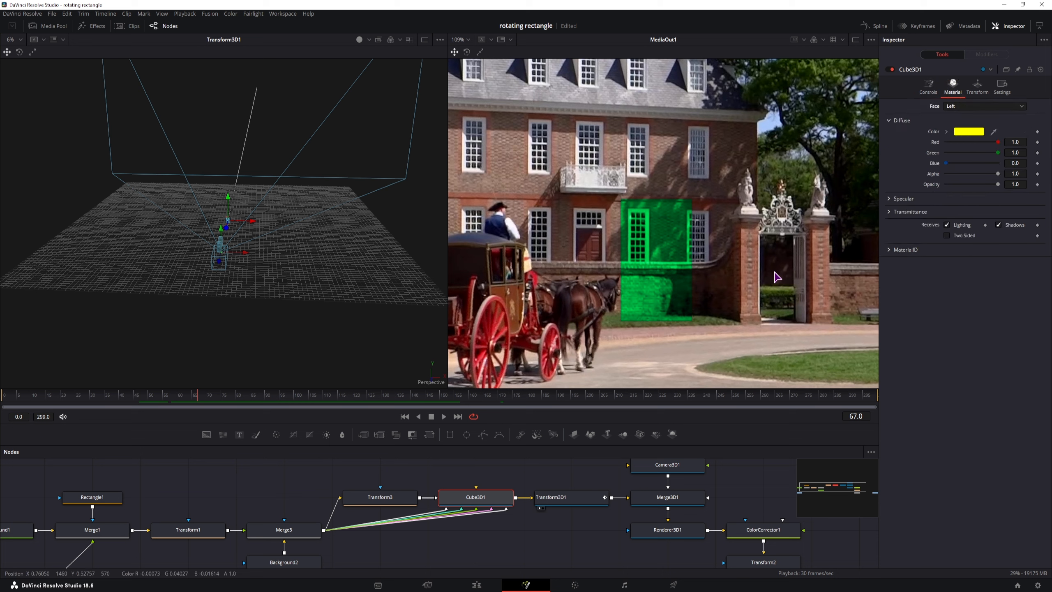
left_click_drag(154, 397, 80, 399)
left_click_drag(997, 184, 849, 183)
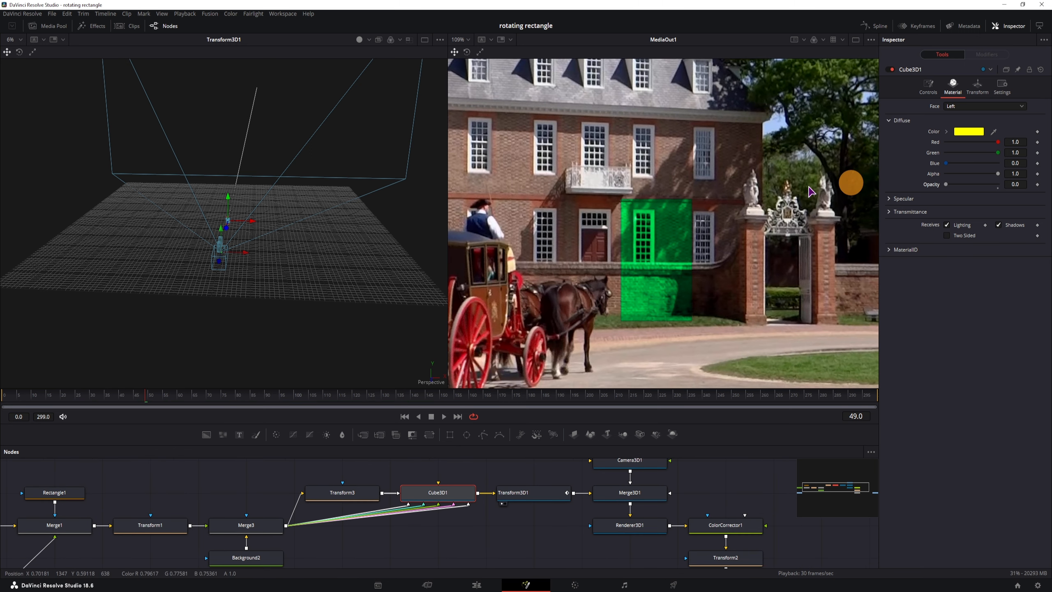
left_click_drag(997, 174, 892, 177)
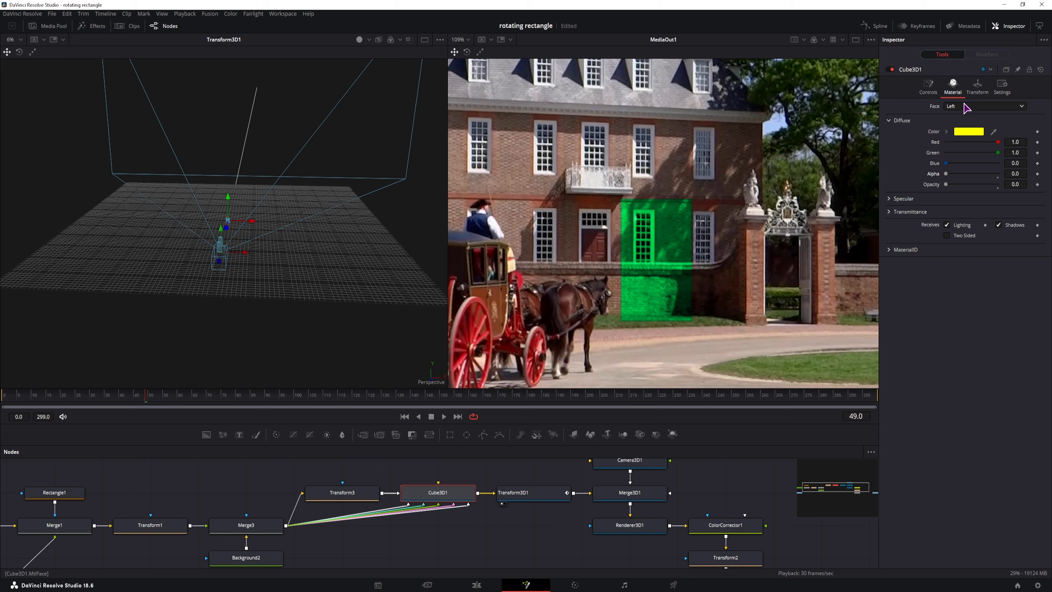
Step: Set the Right face's Diffuse Alpha and Opacity to 0 as well
left_click(965, 108)
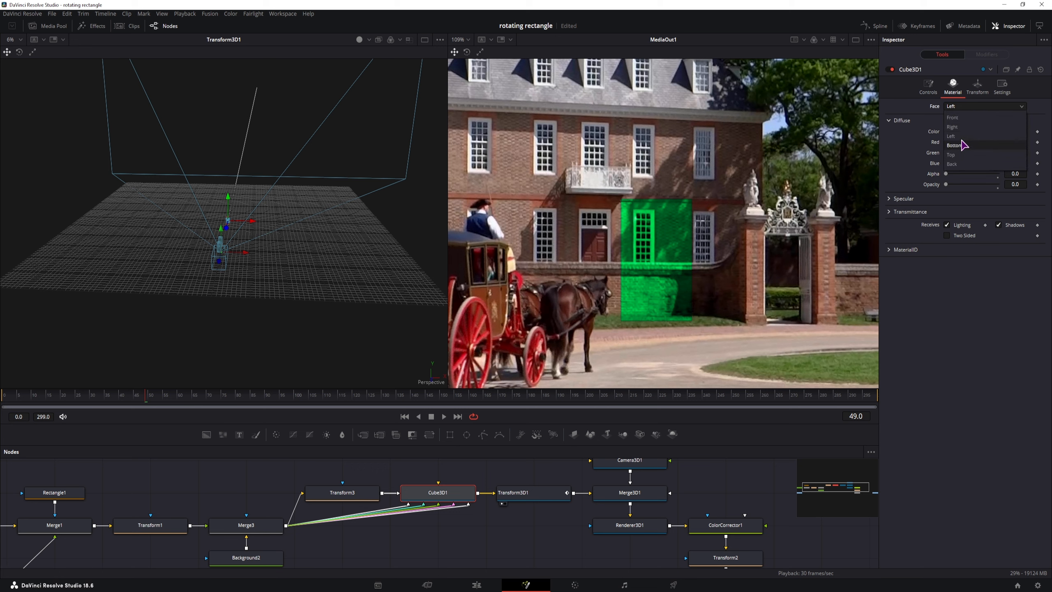
left_click(954, 127)
left_click_drag(997, 175, 849, 176)
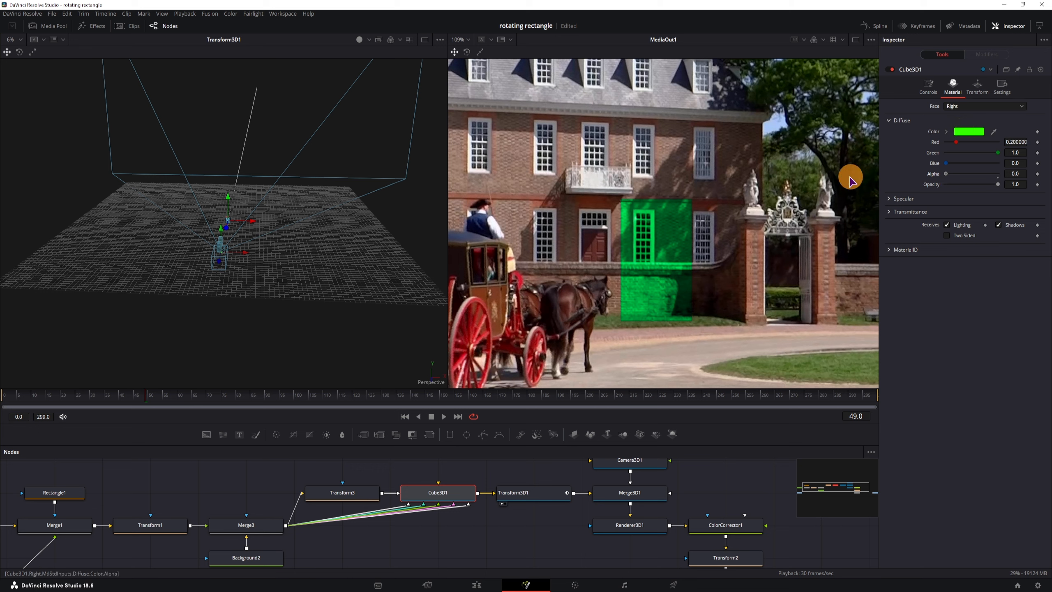
left_click_drag(998, 184, 836, 181)
left_click_drag(789, 520, 534, 503)
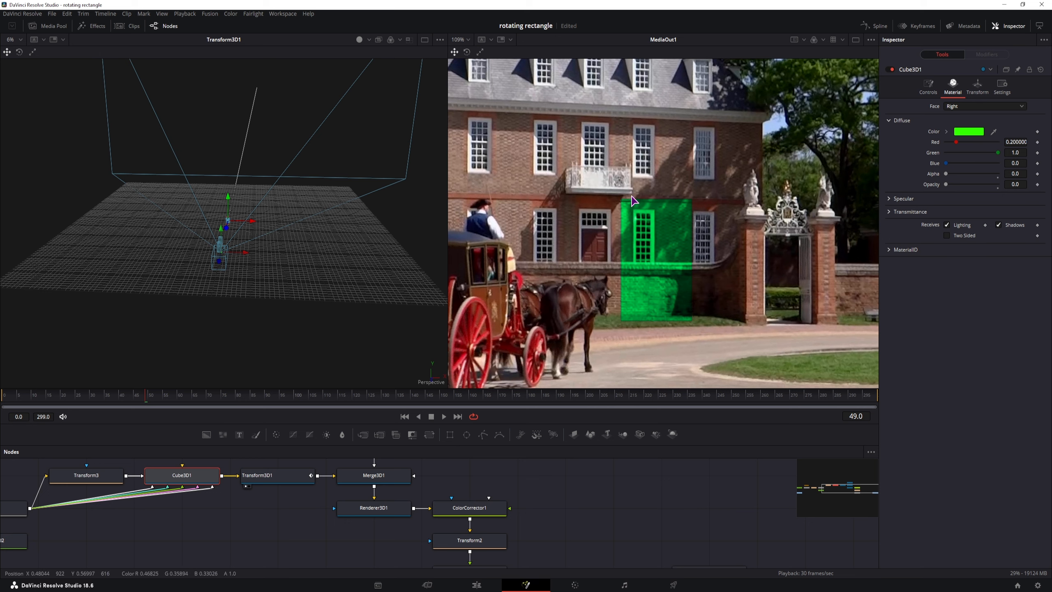
Step: Reroute the chain so Transform2 follows Renderer3D1 and ColorCorrector1 follows Transform2
left_click(474, 508)
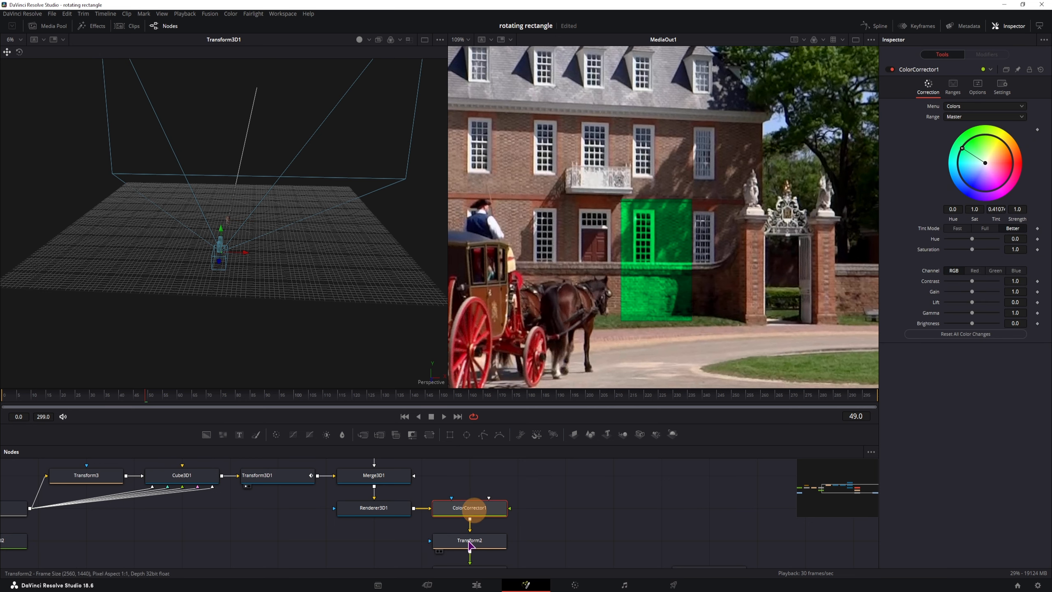
left_click_drag(470, 540, 522, 493)
mouse_move(436, 491)
left_mouse_down()
mouse_move(517, 520)
mouse_move(557, 514)
mouse_move(486, 495)
mouse_move(440, 497)
left_mouse_up()
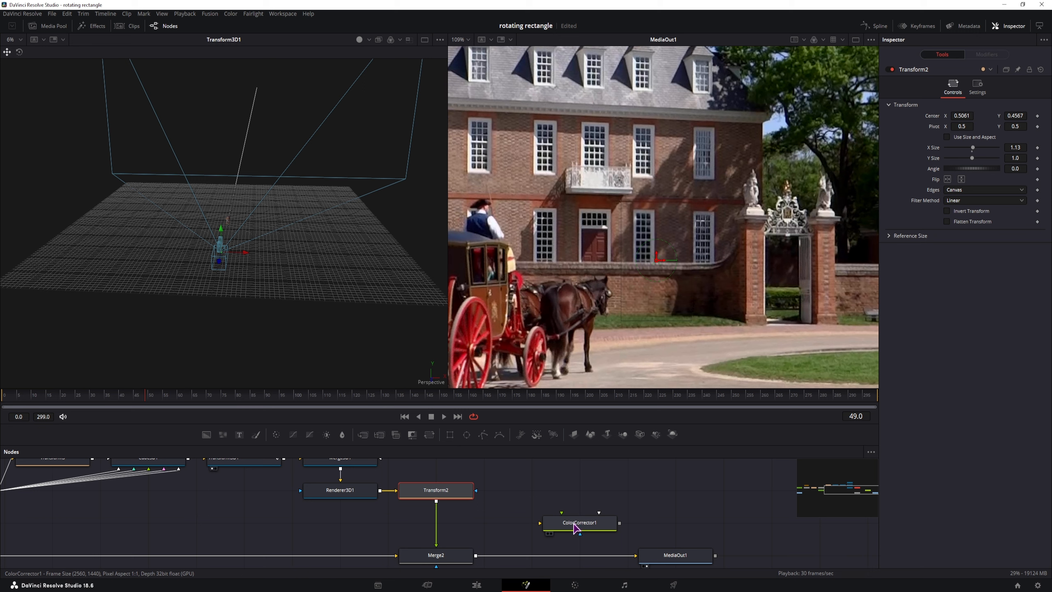
left_click_drag(579, 524, 437, 529)
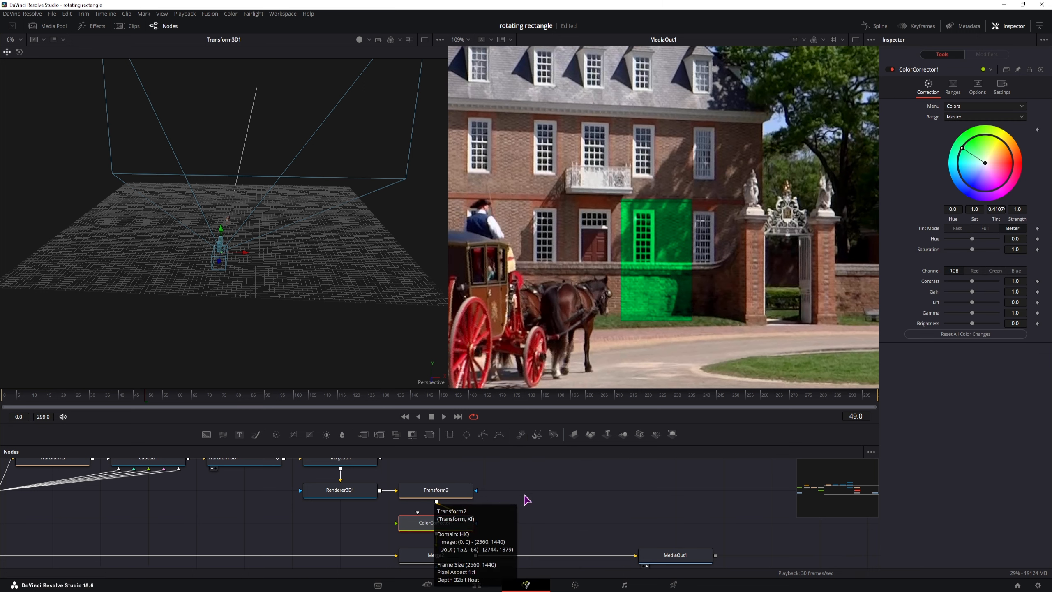
left_click(551, 514)
Step: Add a Glow node after ColorCorrector1 and adjust its glow amount and Color Scale
left_click(469, 529)
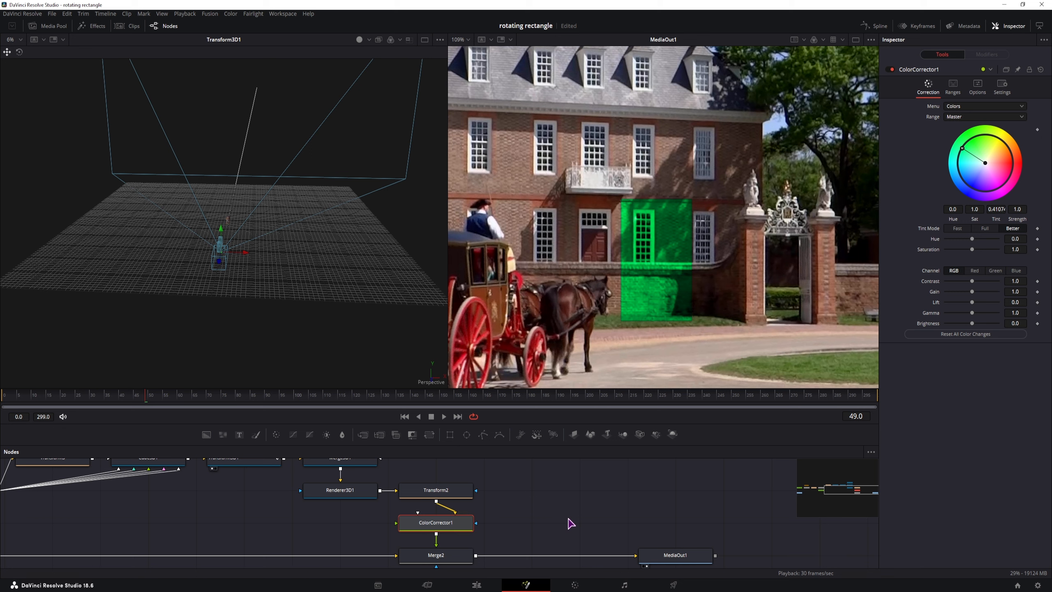
key("shift+space")
type("Transform 3D")
type("glow")
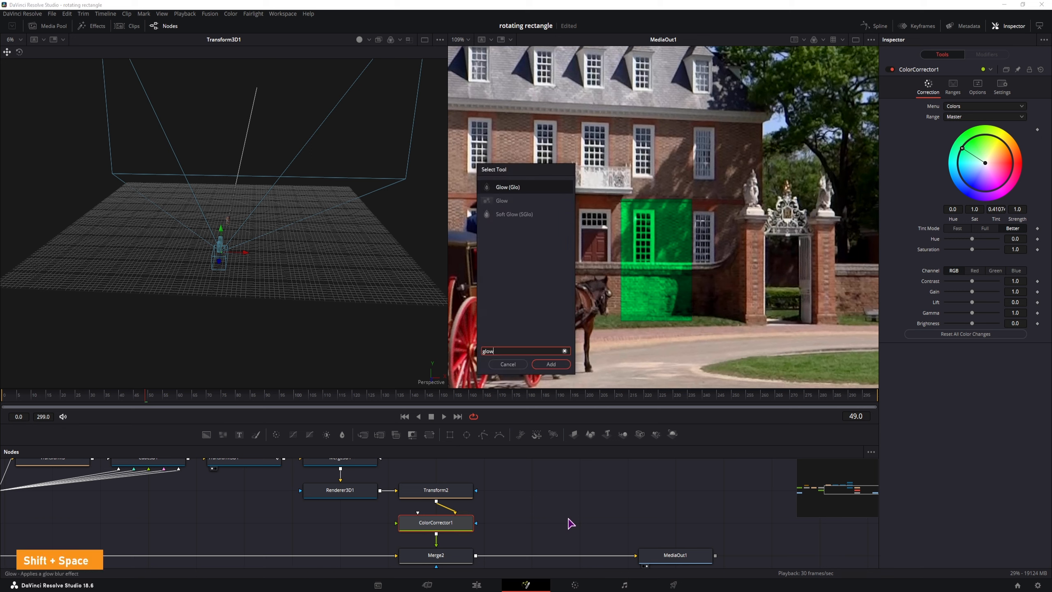
left_click(552, 365)
left_click_drag(963, 154, 974, 165)
left_click(889, 194)
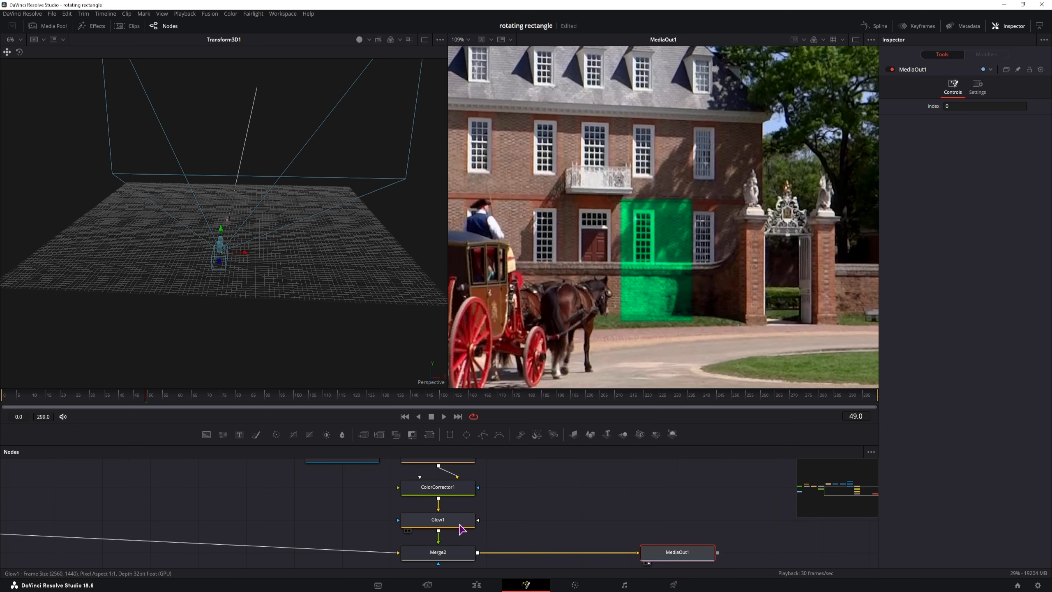
Step: Add a Drop Shadow after Glow1 and lower its Drop Distance to 0.0189
left_click(454, 519)
left_click_drag(489, 529, 552, 494)
key("shift+space")
type("glow")
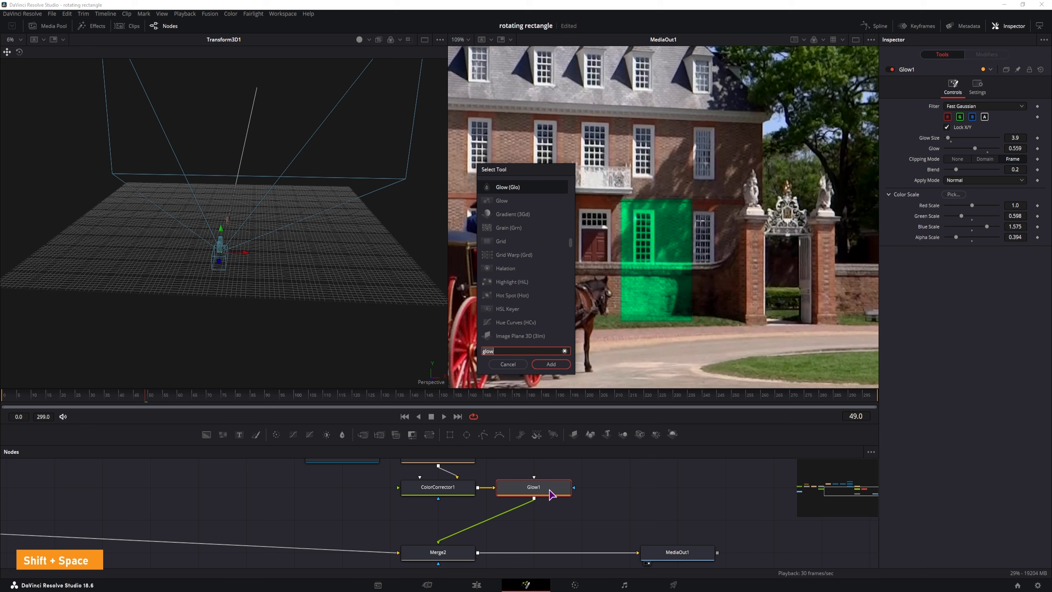
key("BackSpace")
key("BackSpace")
key("BackSpace")
key("BackSpace")
type("shado")
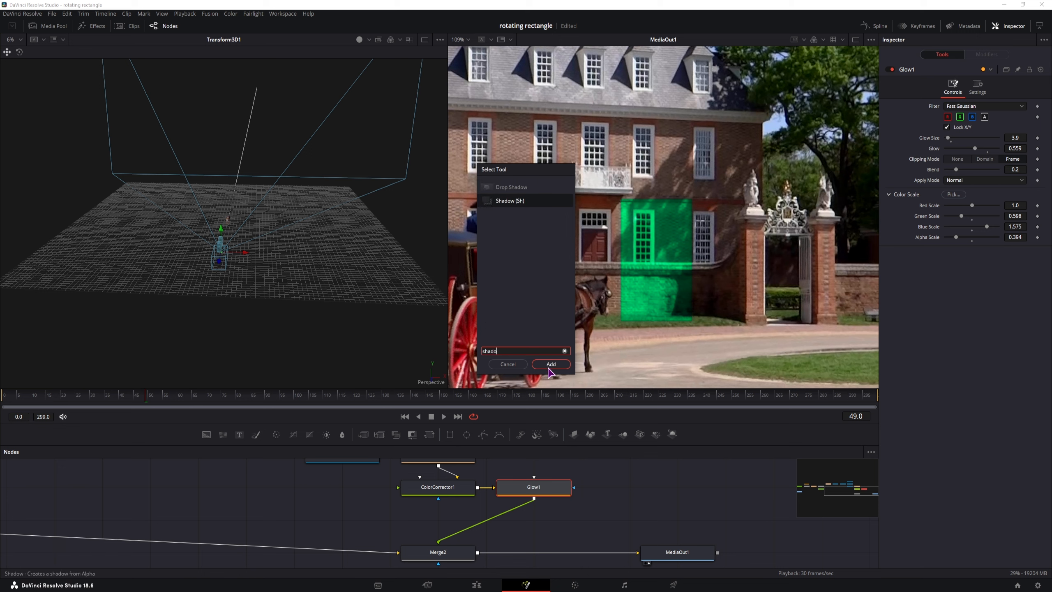
left_click(523, 189)
left_click(559, 364)
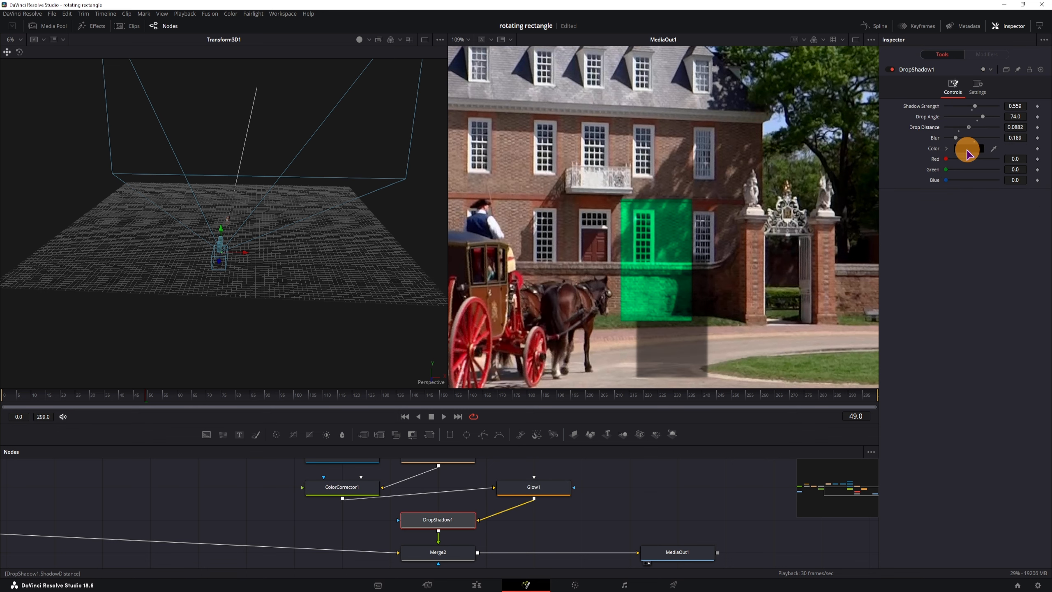
left_click_drag(967, 151, 951, 166)
left_click_drag(950, 166, 949, 167)
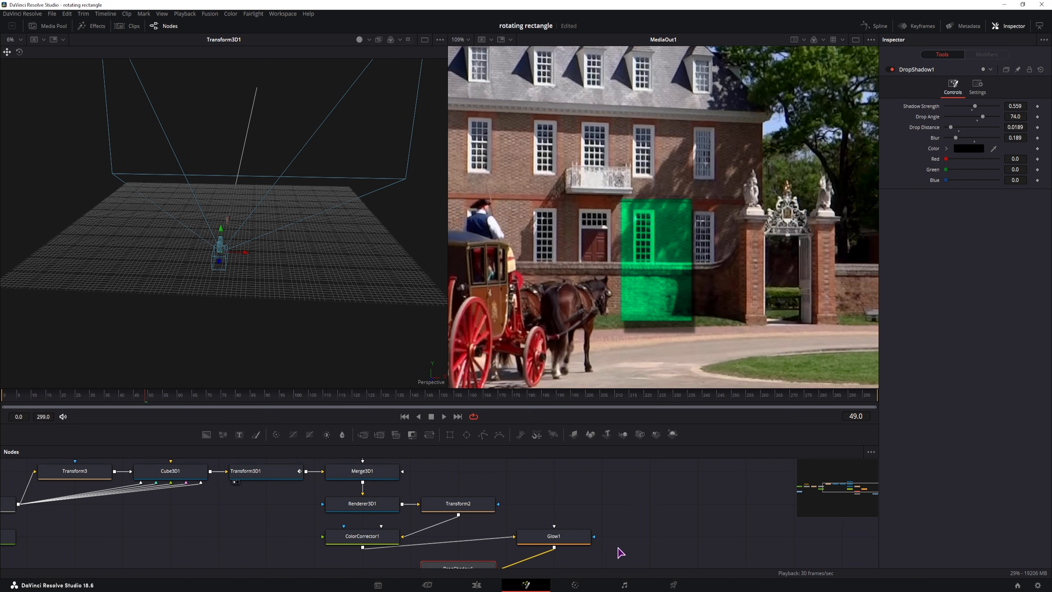
Step: Search the tool list for a shadow tool again, then dismiss it without adding anything
left_click(630, 503)
key("shift+space")
type("shado")
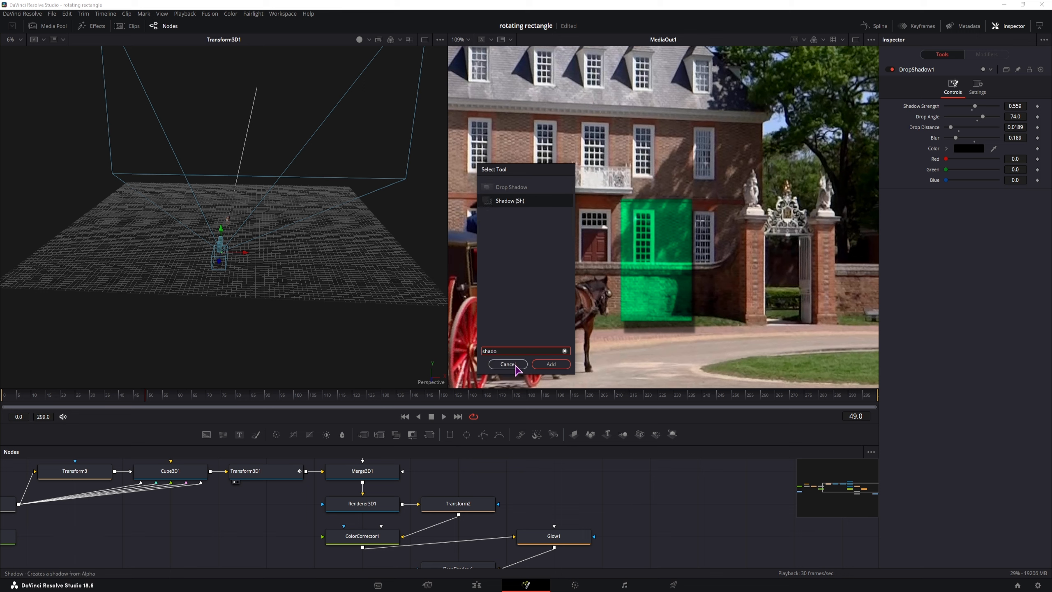
left_click(379, 521)
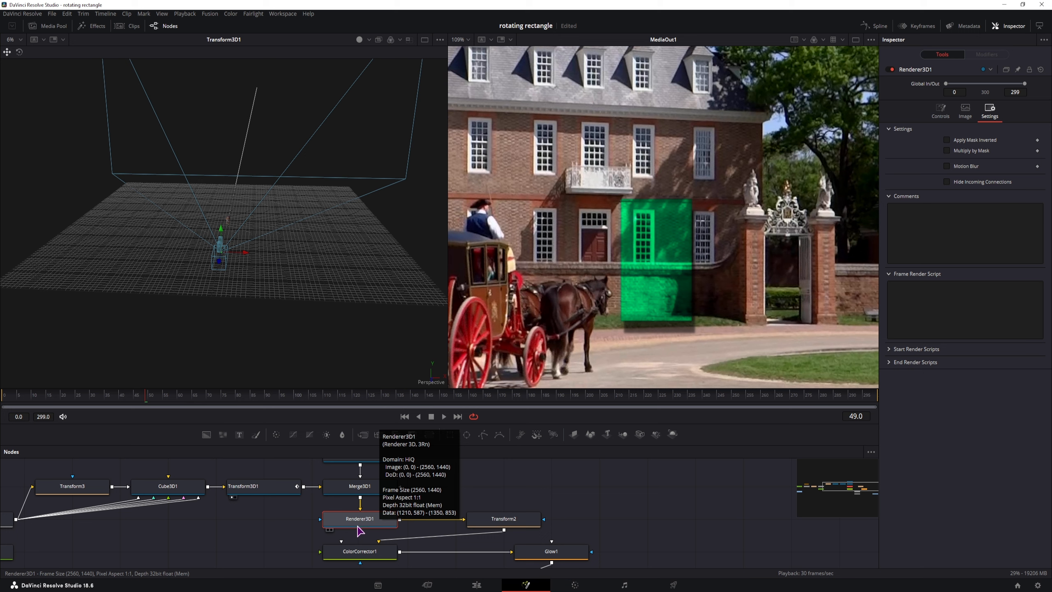
Step: Enable Lighting and Shadows in Renderer3D1's controls so the unlit cube patch turns black
left_click(940, 111)
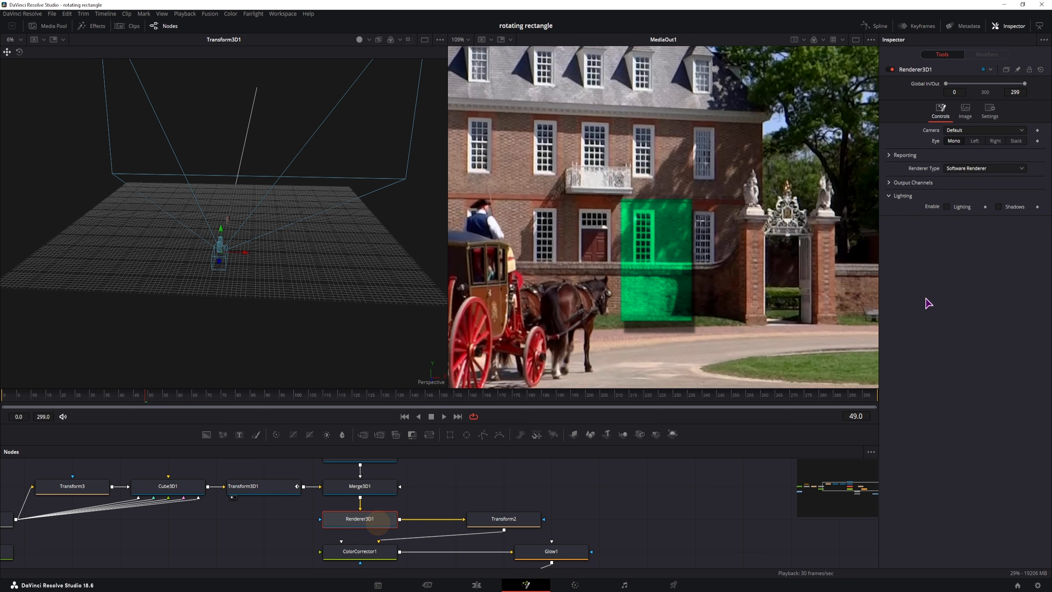
left_click(947, 206)
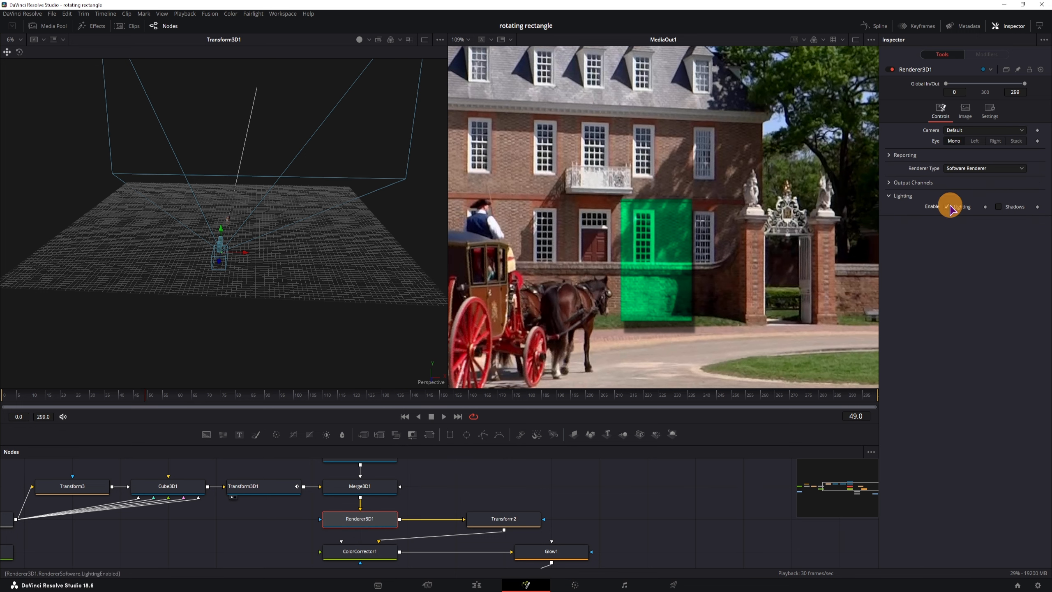
left_click(998, 206)
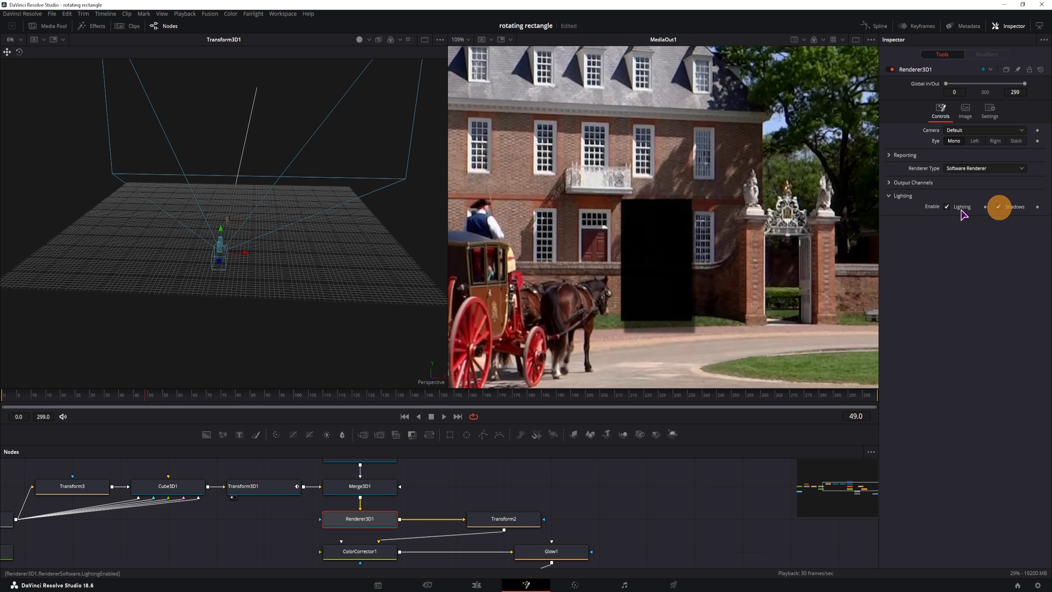
left_click(998, 206)
left_click(946, 206)
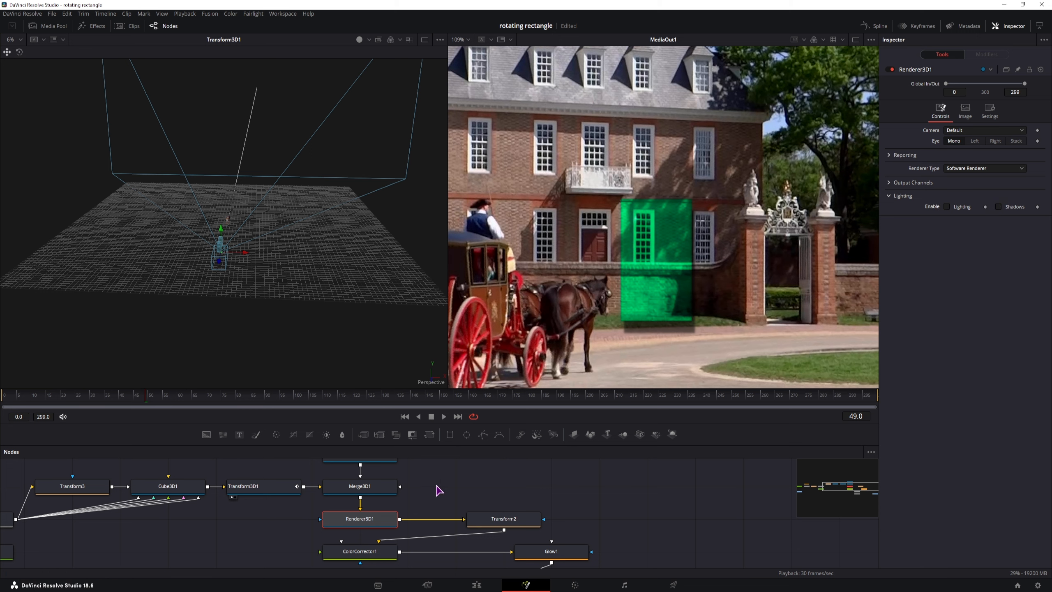
left_click_drag(436, 486, 536, 513)
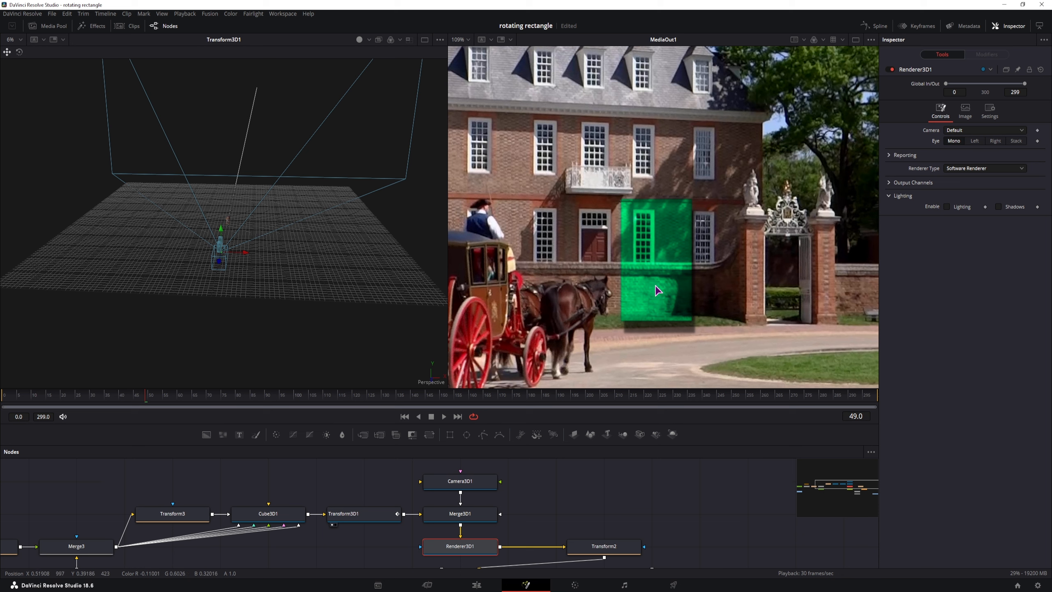
left_click(946, 207)
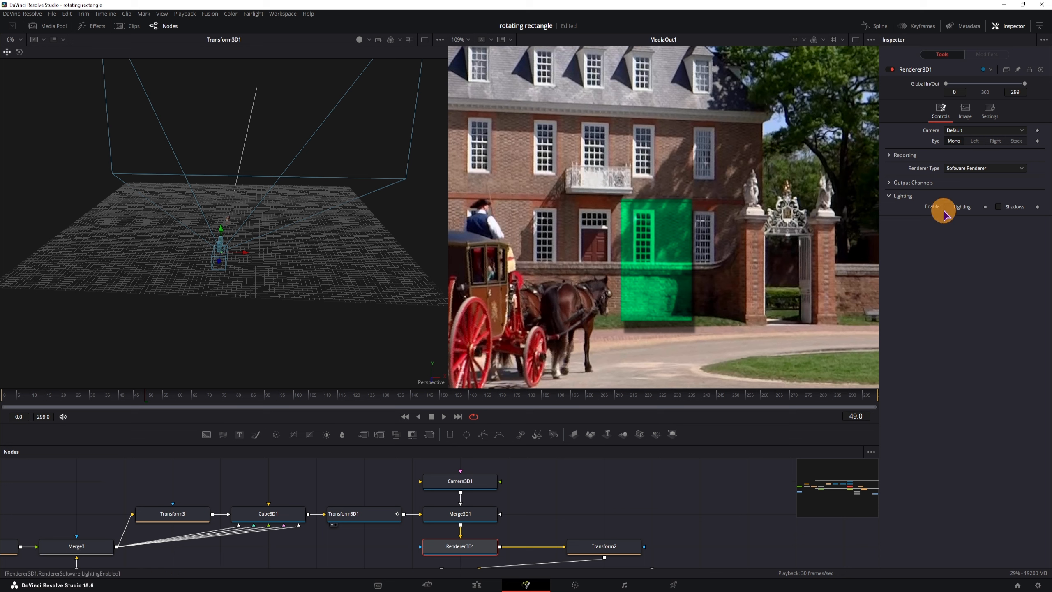
left_click(1002, 207)
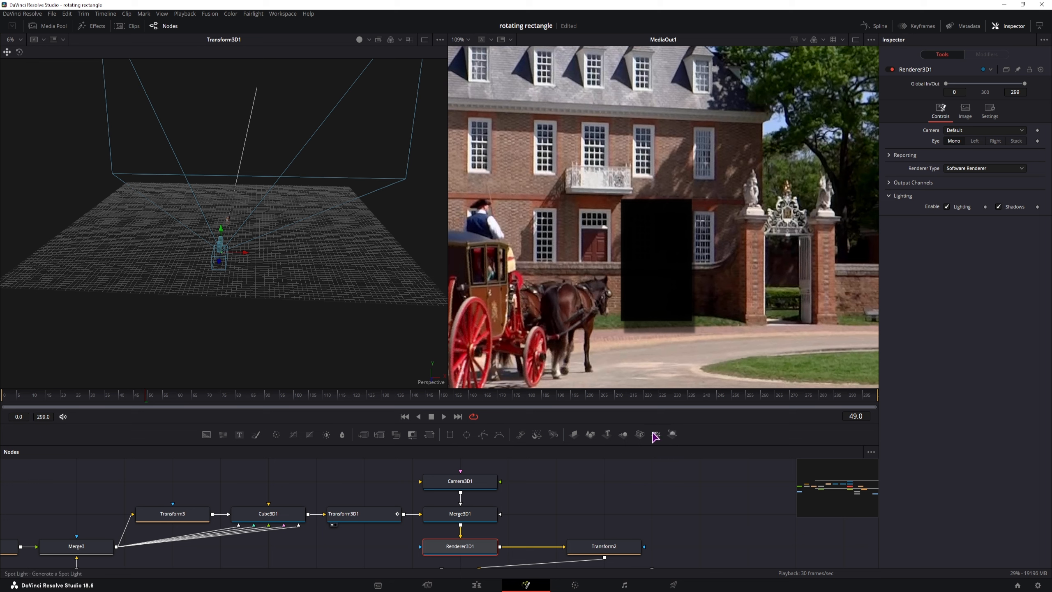
Step: Connect a Spot Light to Merge3D1, move it lower in the scene, and set Intensity 0.307
left_click_drag(658, 436, 442, 508)
left_click_drag(299, 308, 322, 354)
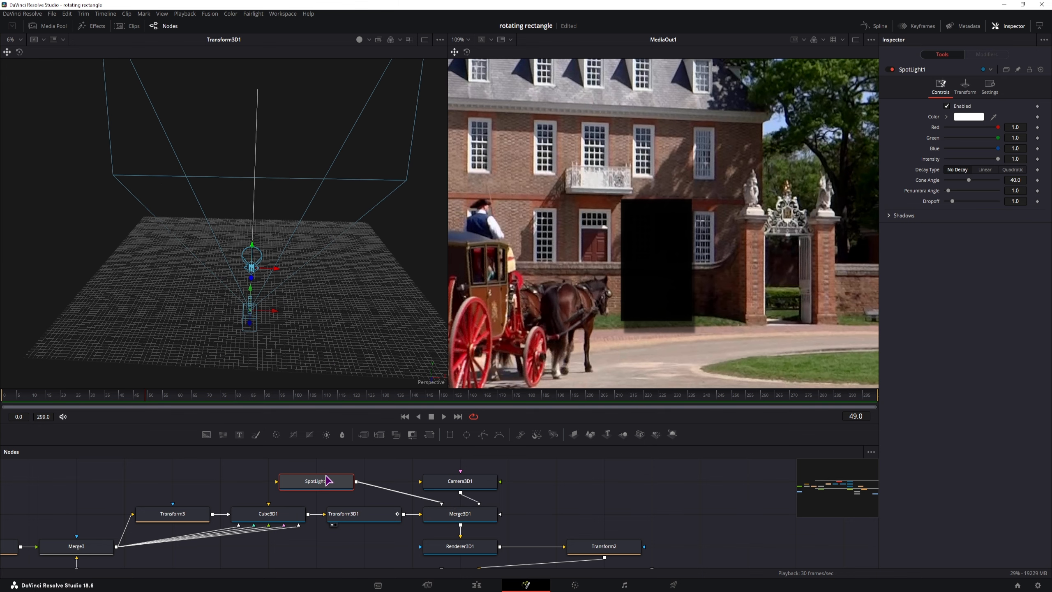
left_click(325, 481)
left_click_drag(251, 281, 306, 360)
left_click_drag(997, 159, 961, 160)
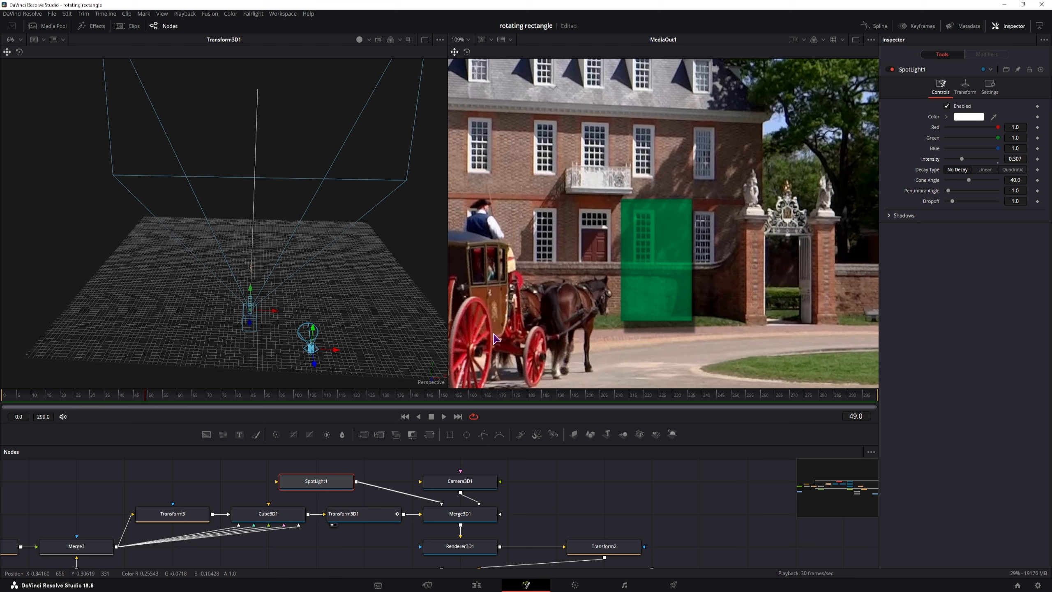
left_click_drag(339, 326, 356, 336)
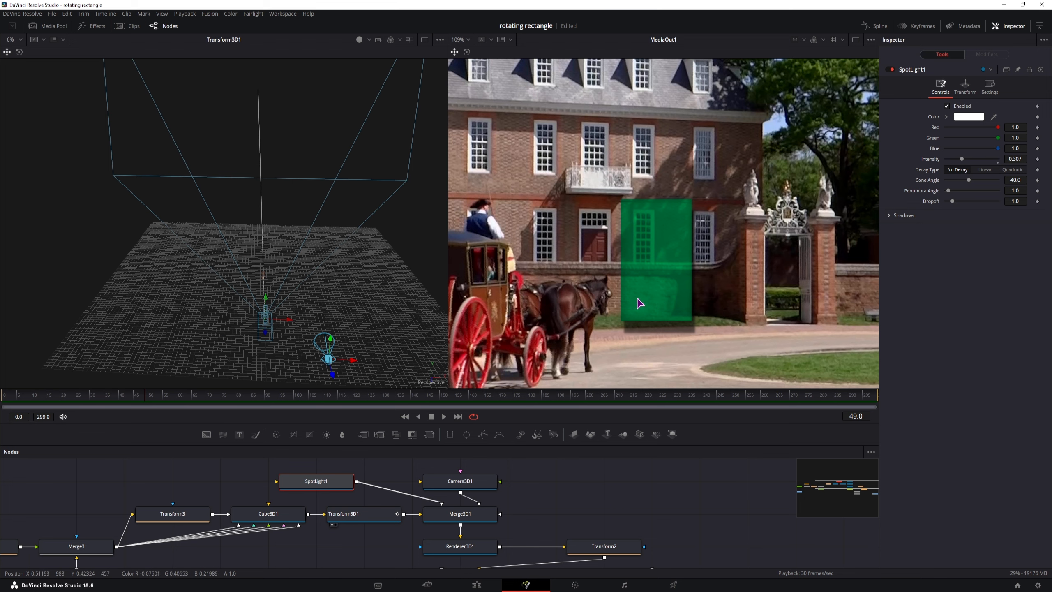
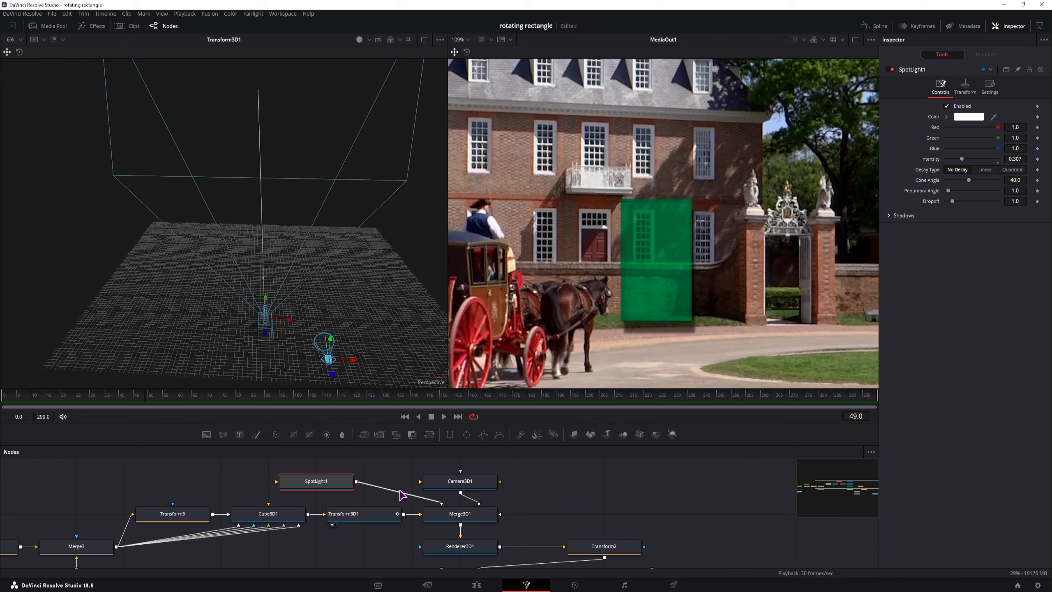
Step: Select the SpotLight1 node to show its settings in the Inspector
left_click(331, 481)
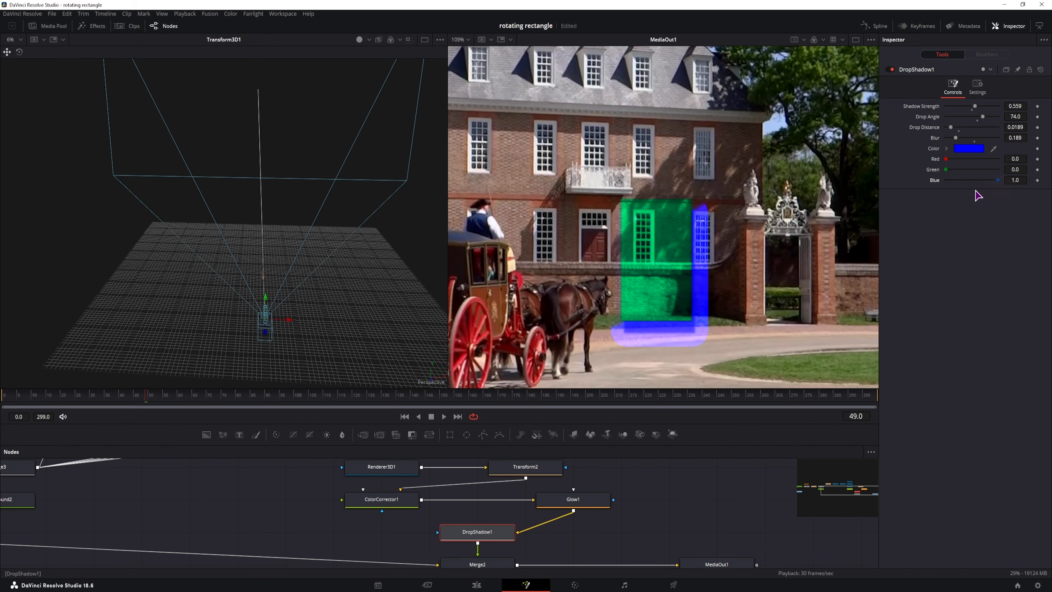
Step: Delete the blue DropShadow1 node from the comp
left_click(480, 532)
key("Delete")
left_click(571, 498)
Step: Add a Shadow tool after Glow1 and set its shadow colour to pure green (R 0, G 1, B 0)
key("shift+space")
type("shadow")
left_click(518, 203)
left_click(550, 364)
left_click_drag(509, 499, 504, 532)
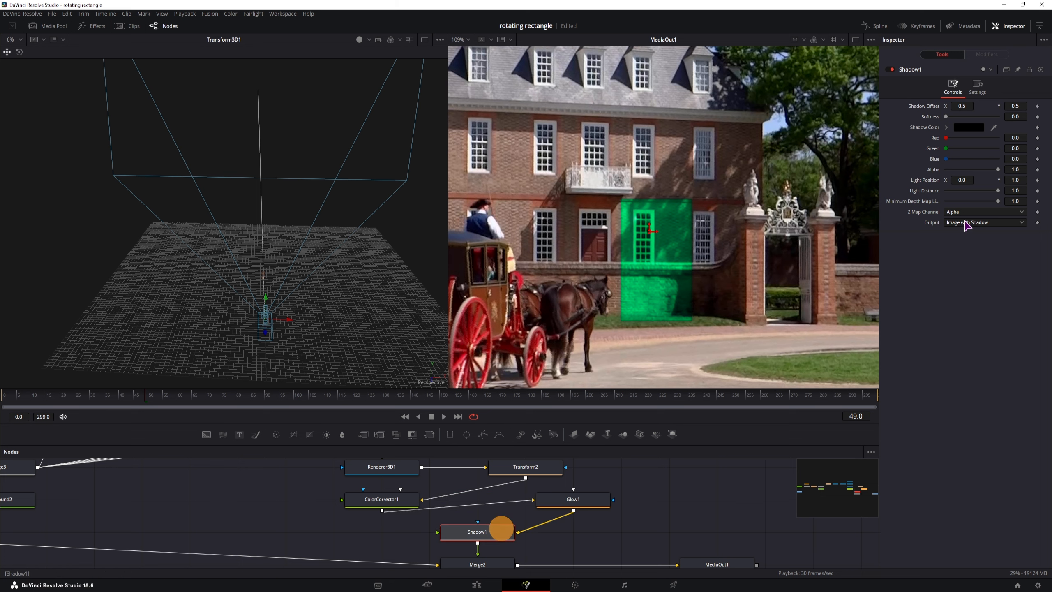
left_click_drag(960, 138, 1026, 153)
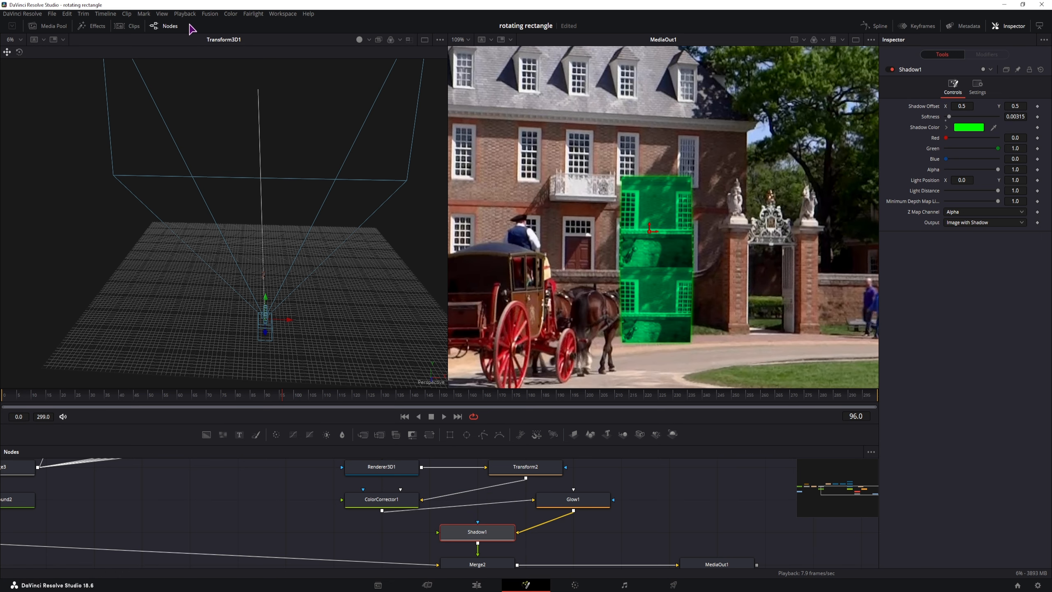
left_click(185, 13)
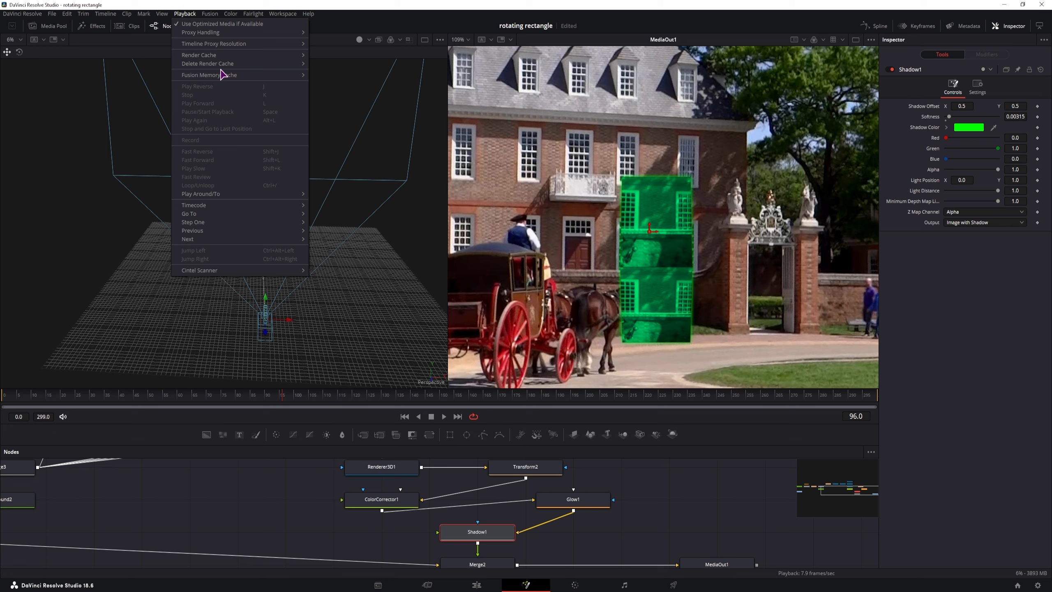
Step: Lower the timeline proxy resolution to Quarter and toggle viewer high quality and motion blur
mouse_move(248, 44)
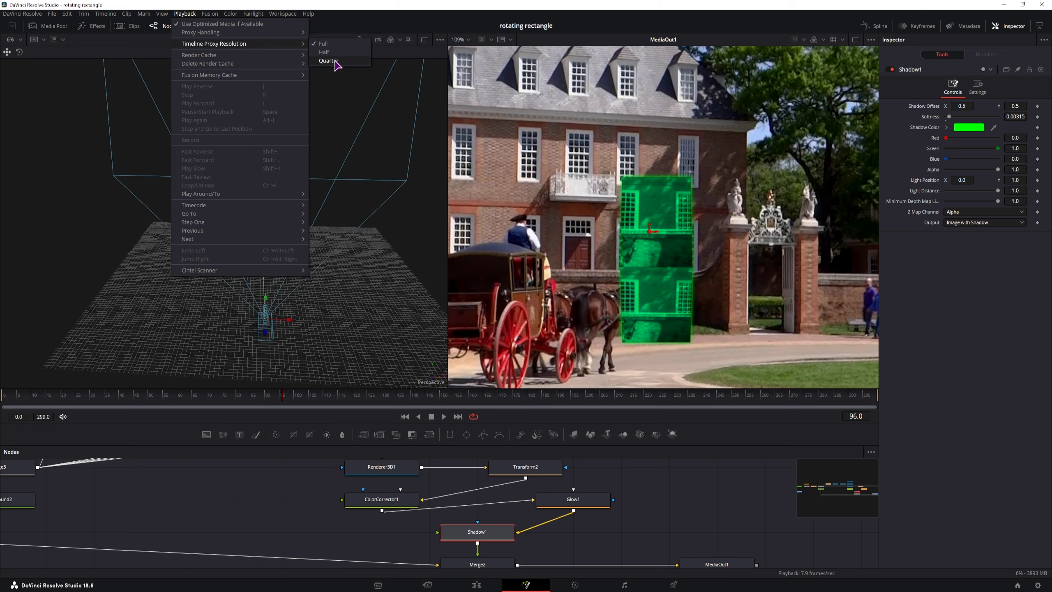
left_click(336, 61)
right_click(513, 419)
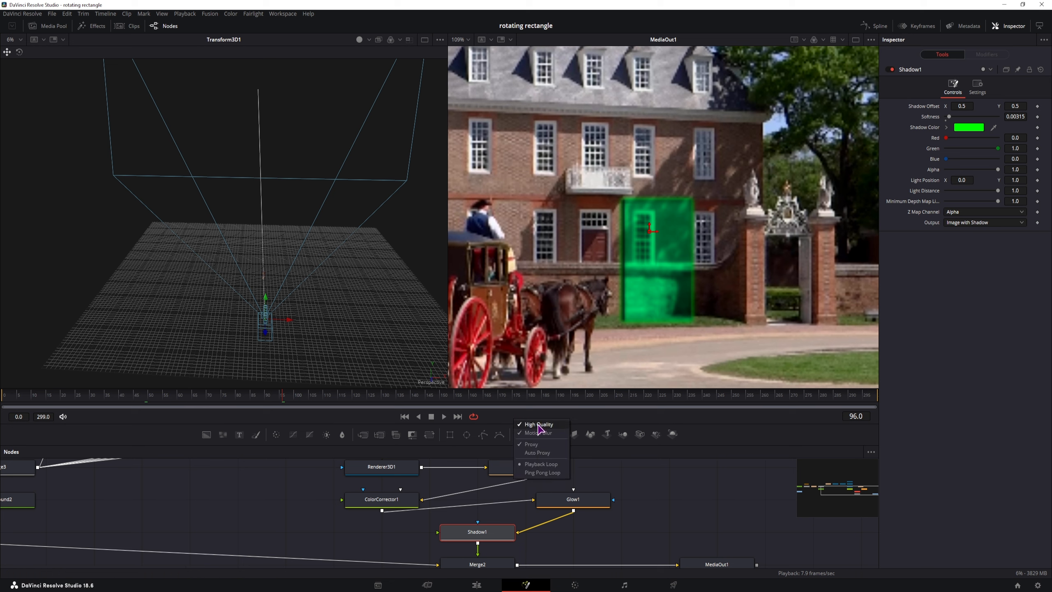
left_click(537, 424)
right_click(531, 415)
left_click(554, 431)
Step: Switch the timeline proxy resolution to Half and play the comp, stopping at frame 130
left_click(185, 13)
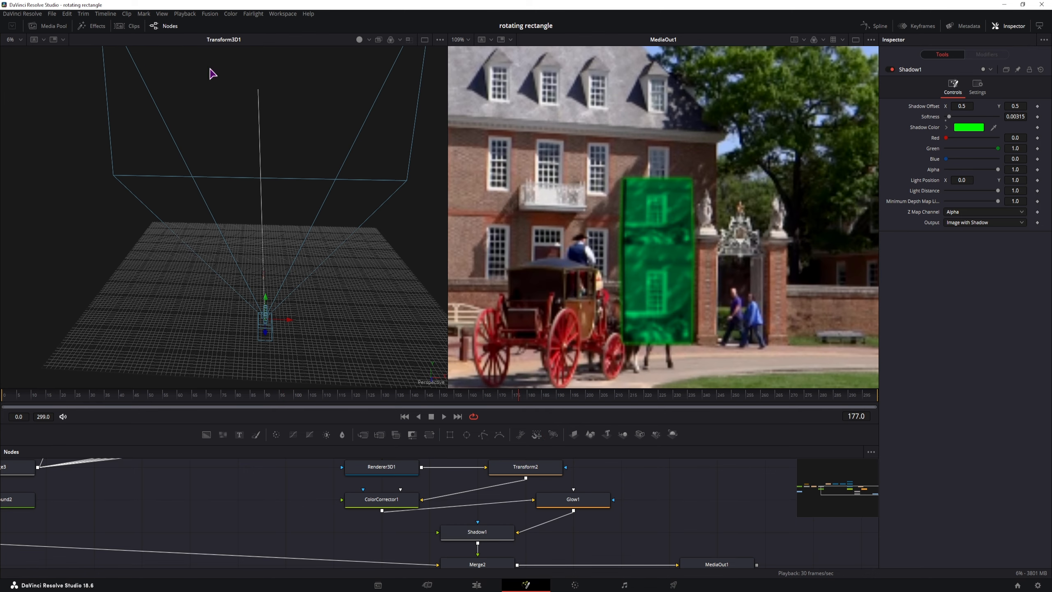
mouse_move(215, 43)
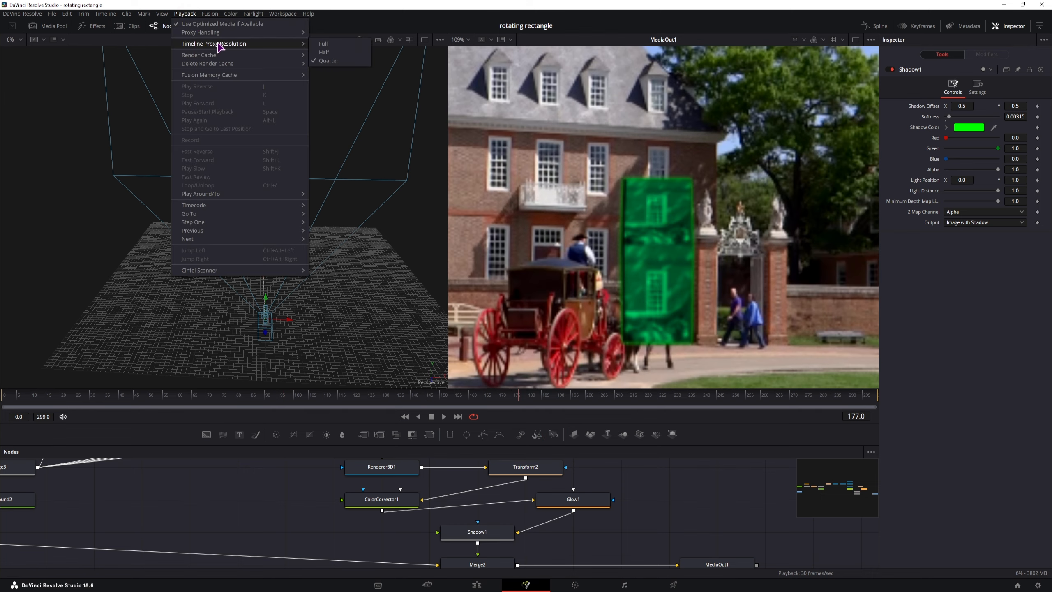
left_click(336, 51)
left_click(176, 400)
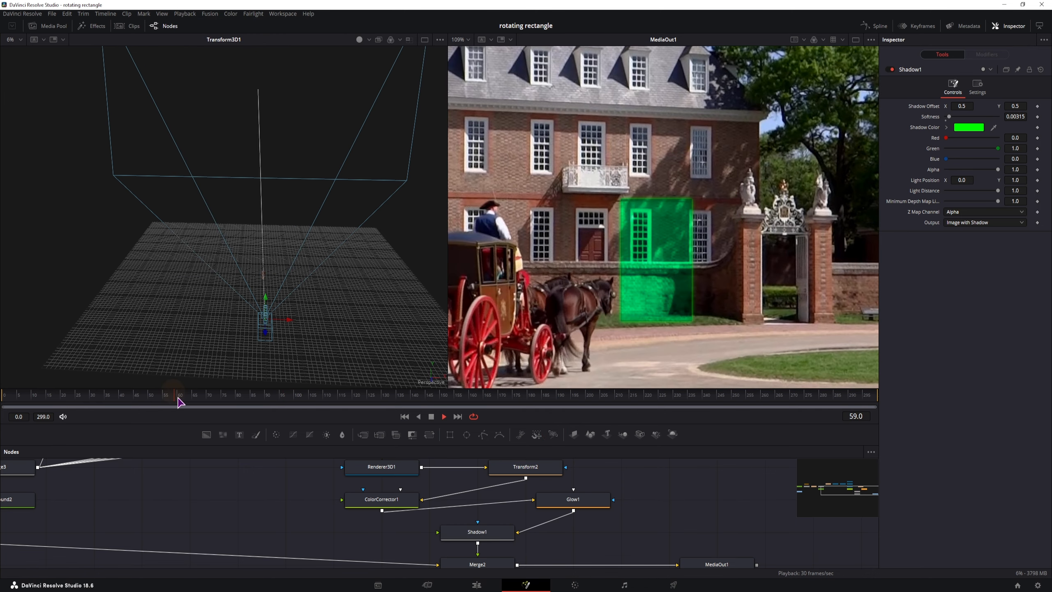
right_click(516, 418)
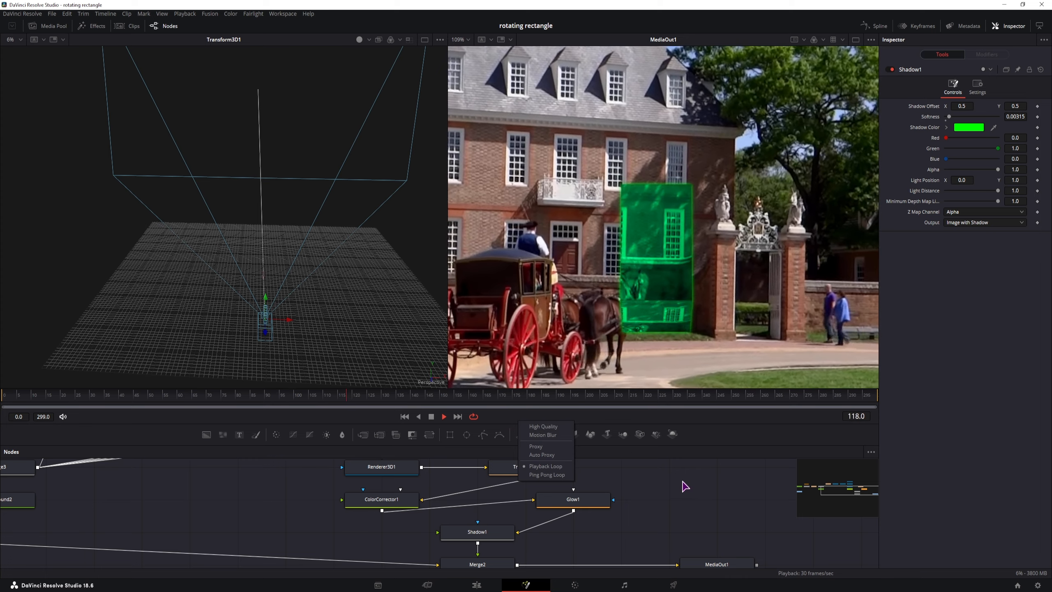
left_click(690, 493)
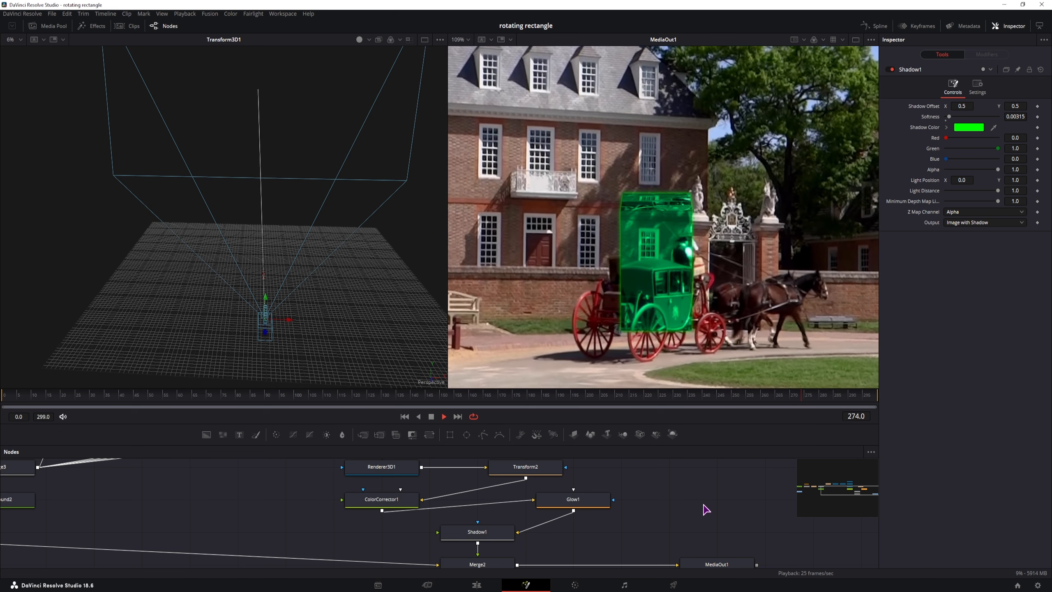
left_click(381, 394)
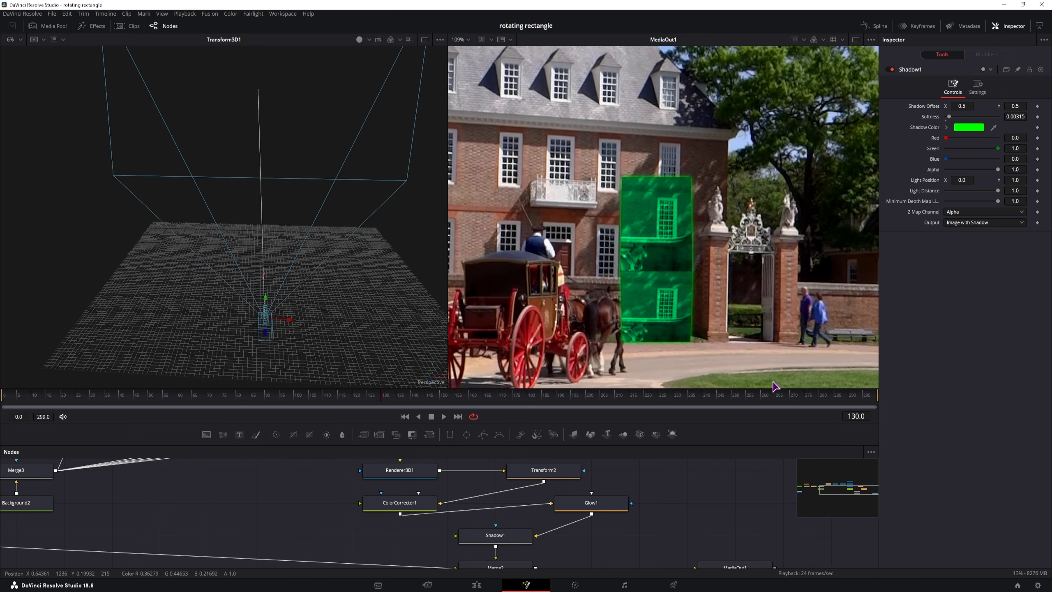
Step: Show Transform3D1's X Rotation curve in the Spline editor, fit it, and make its keys smooth
left_click(874, 26)
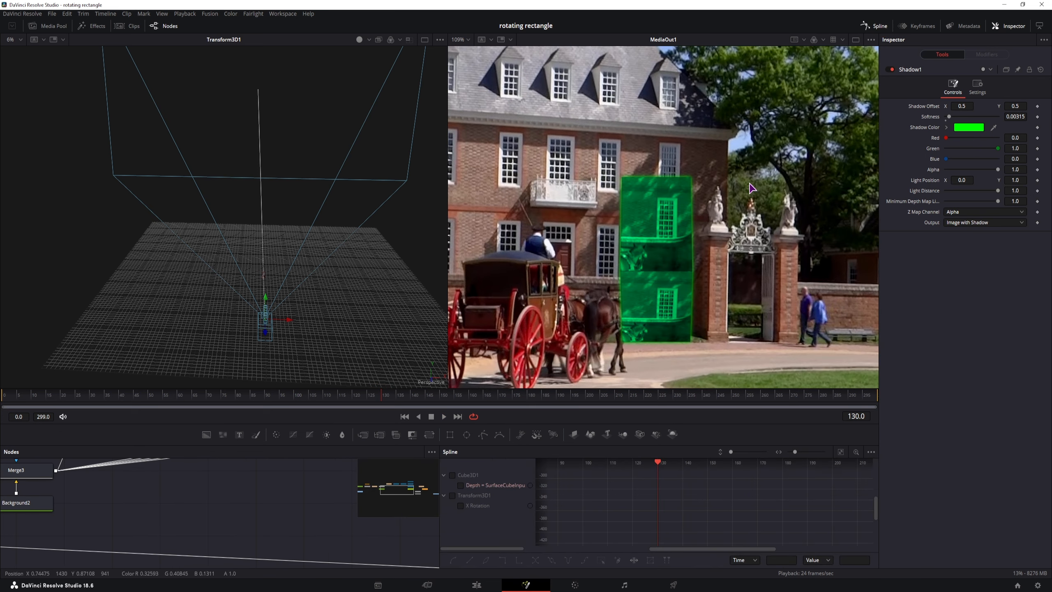
left_click_drag(246, 500, 235, 508)
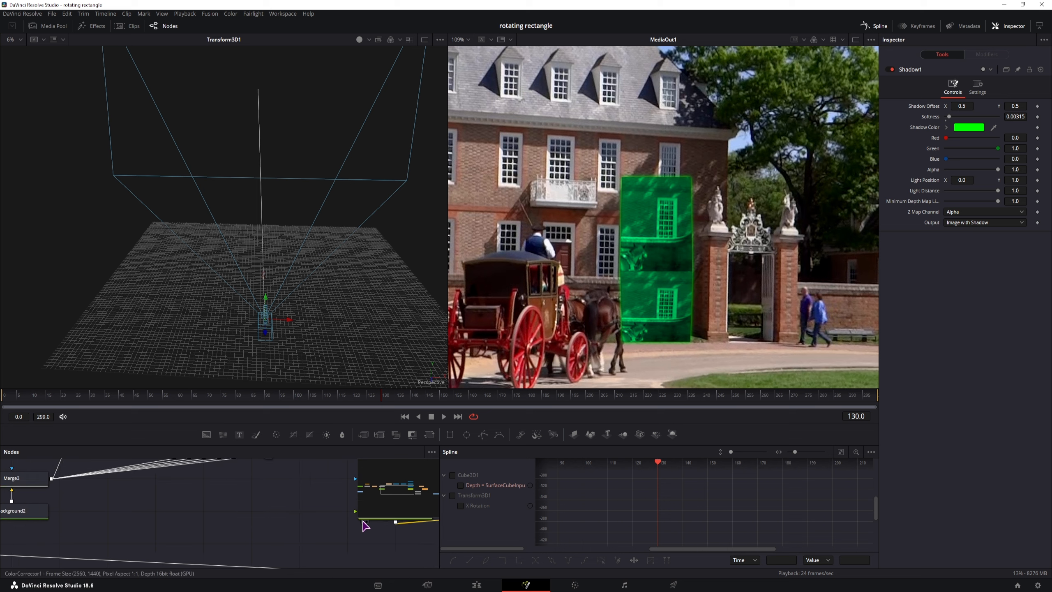
left_click_drag(362, 520, 283, 529)
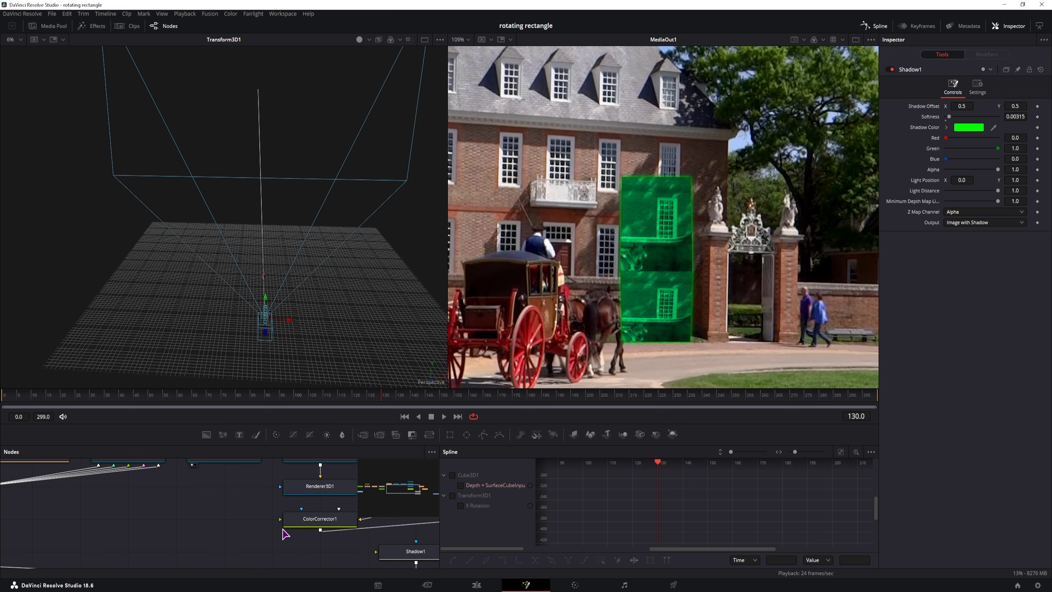
left_click(461, 506)
left_click(840, 451)
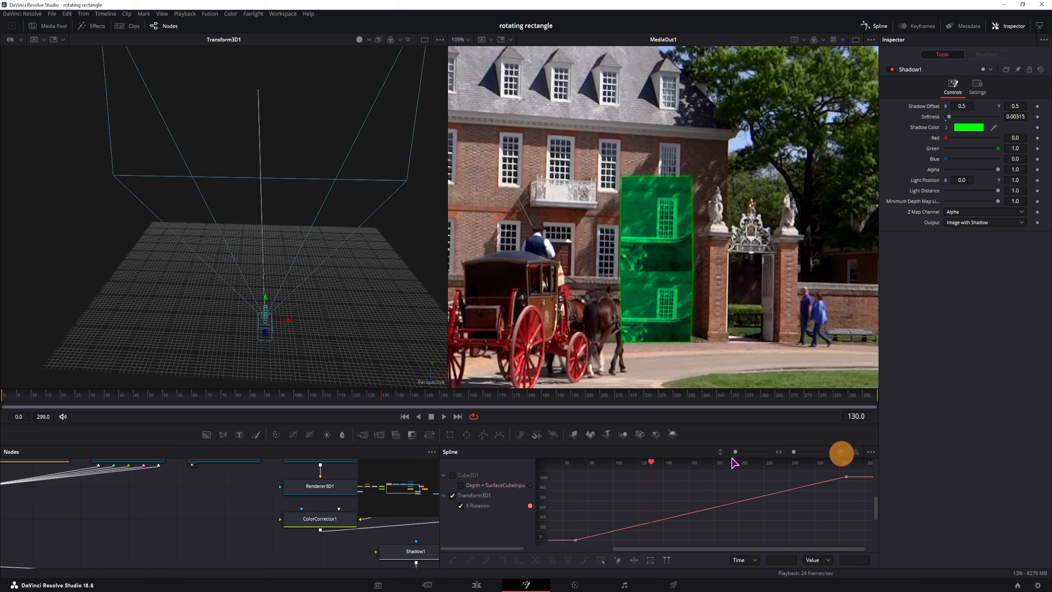
left_click_drag(546, 425, 554, 304)
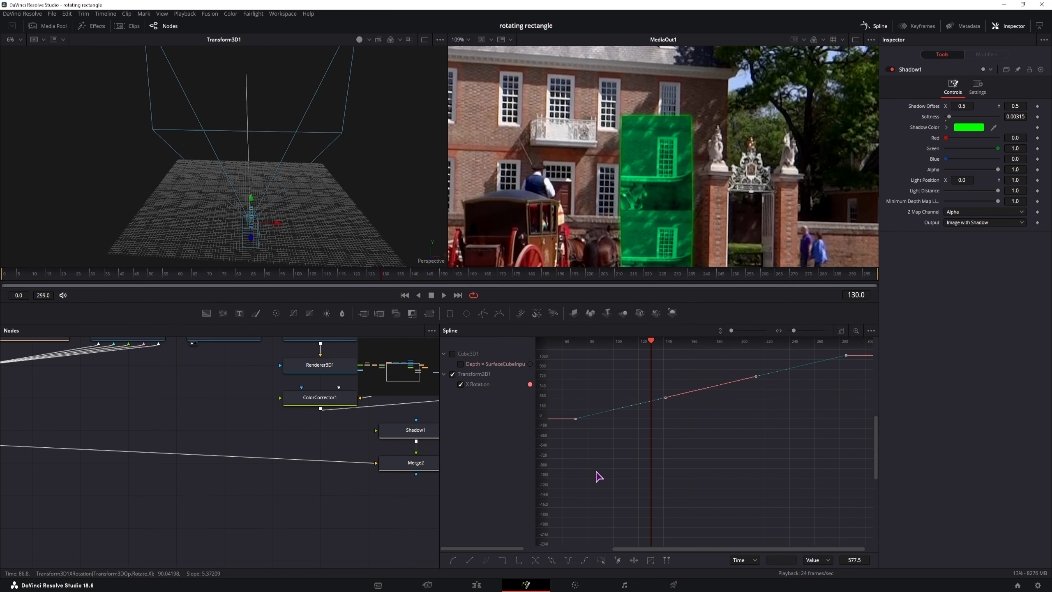
key("shift+s")
Step: Drag the Bezier handles so the rotation starts slowly and accelerates into the final key, then play it back
left_click_drag(665, 419, 597, 380)
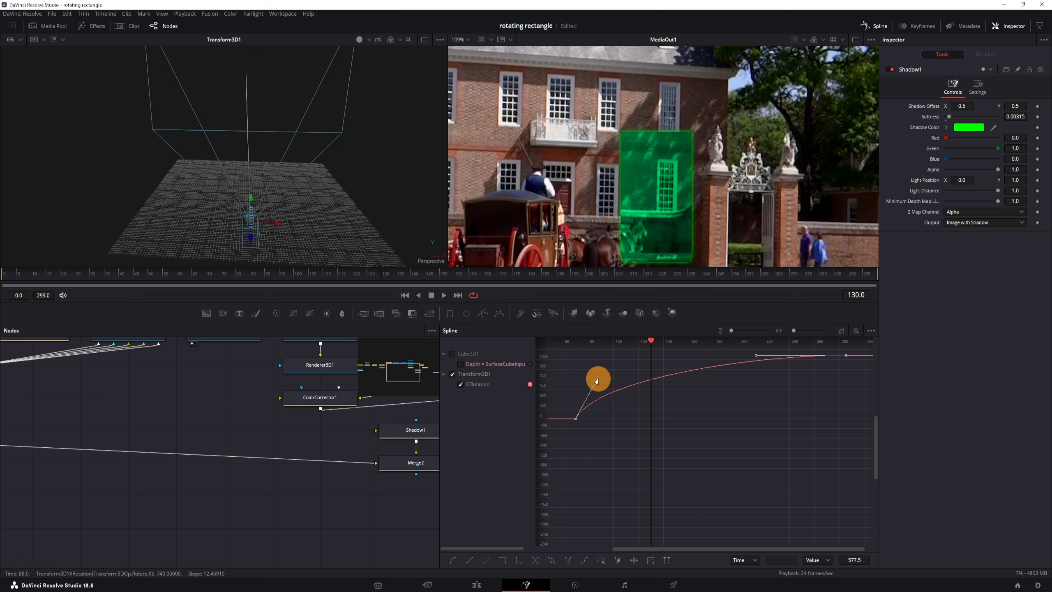
left_click(164, 274)
key("space")
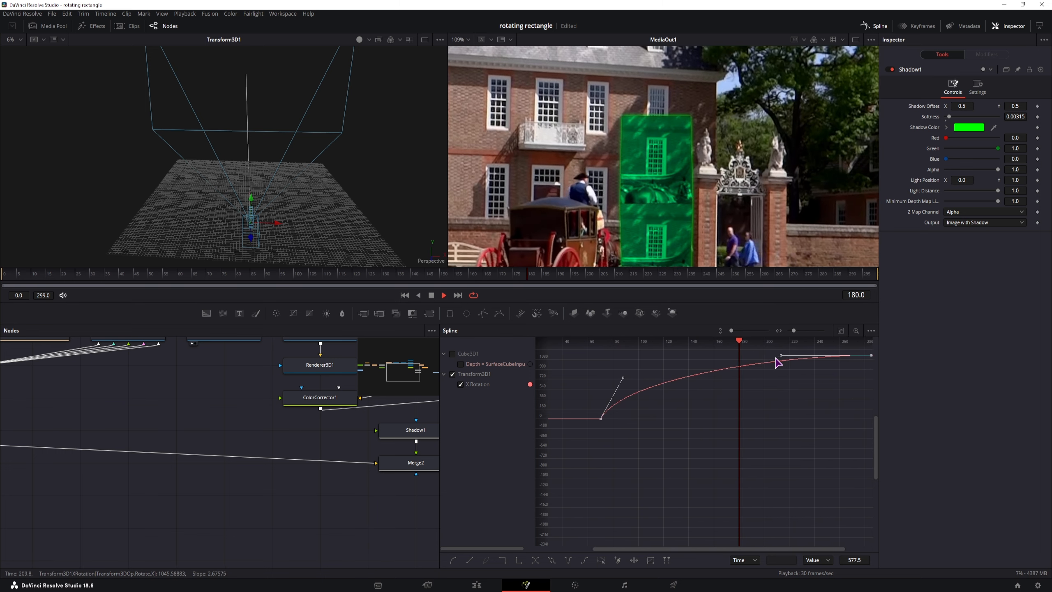
left_click_drag(618, 381, 641, 421)
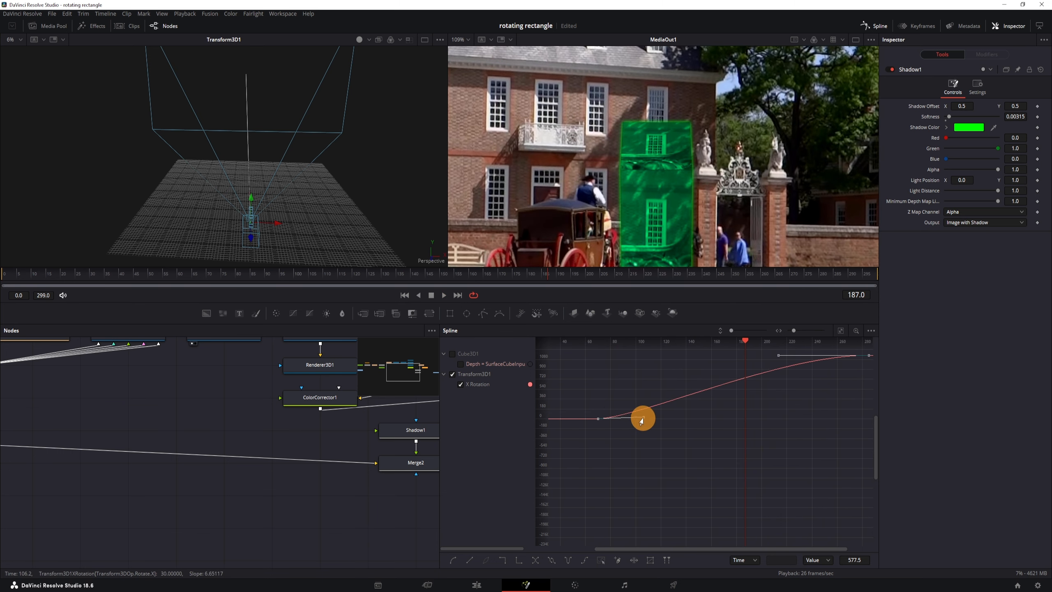
left_click_drag(776, 359, 829, 427)
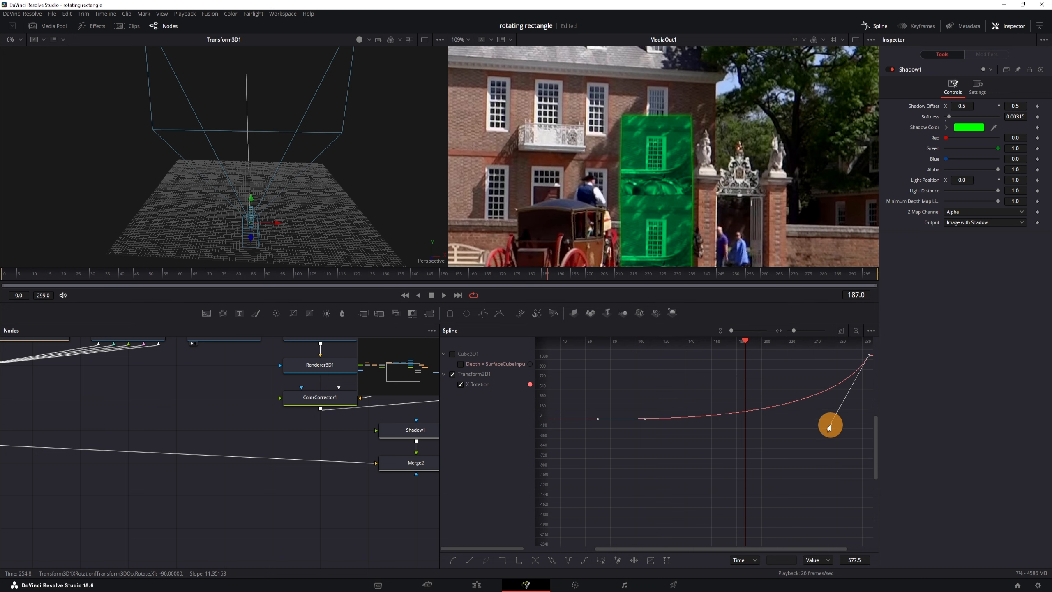
left_click(530, 281)
key("space")
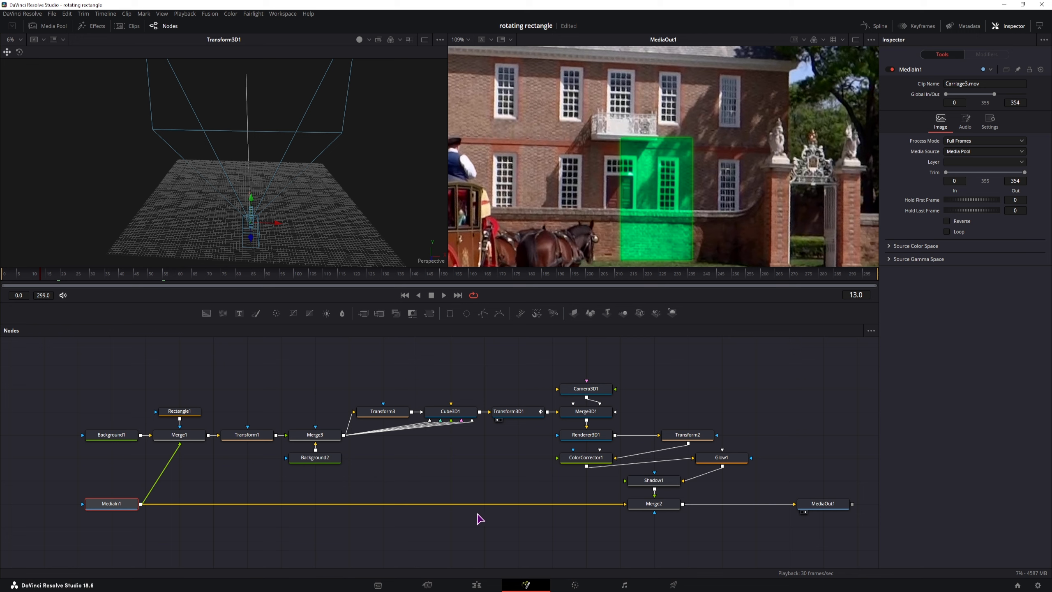
Step: Line up Glow1 and ColorCorrector1 beside Shadow1, view MediaIn1 in viewer 1, then select Merge1
left_click_drag(733, 473, 734, 482)
left_click_drag(596, 457, 801, 479)
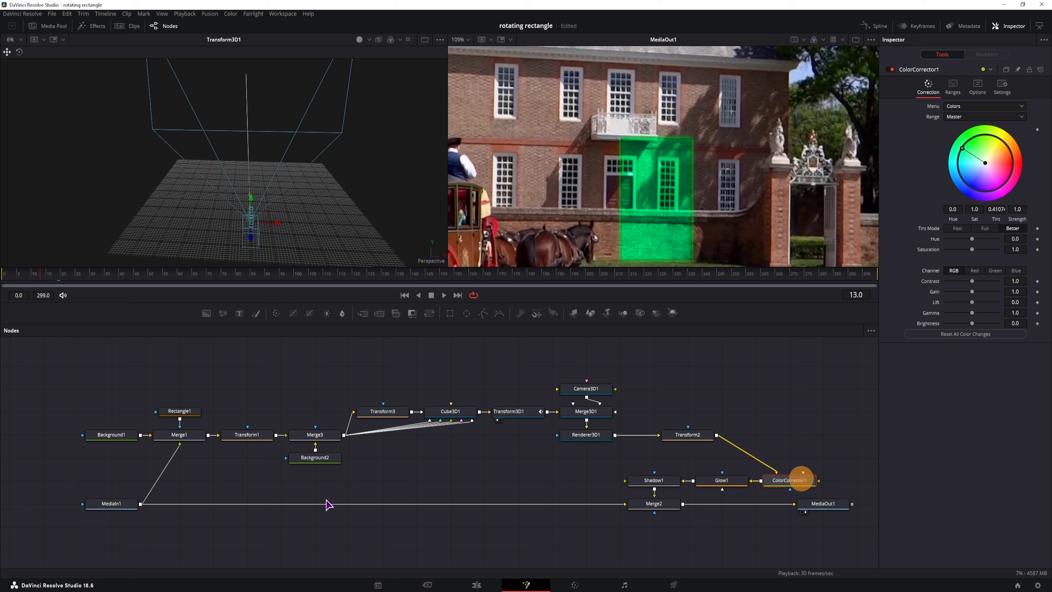
left_click(121, 503)
key("1")
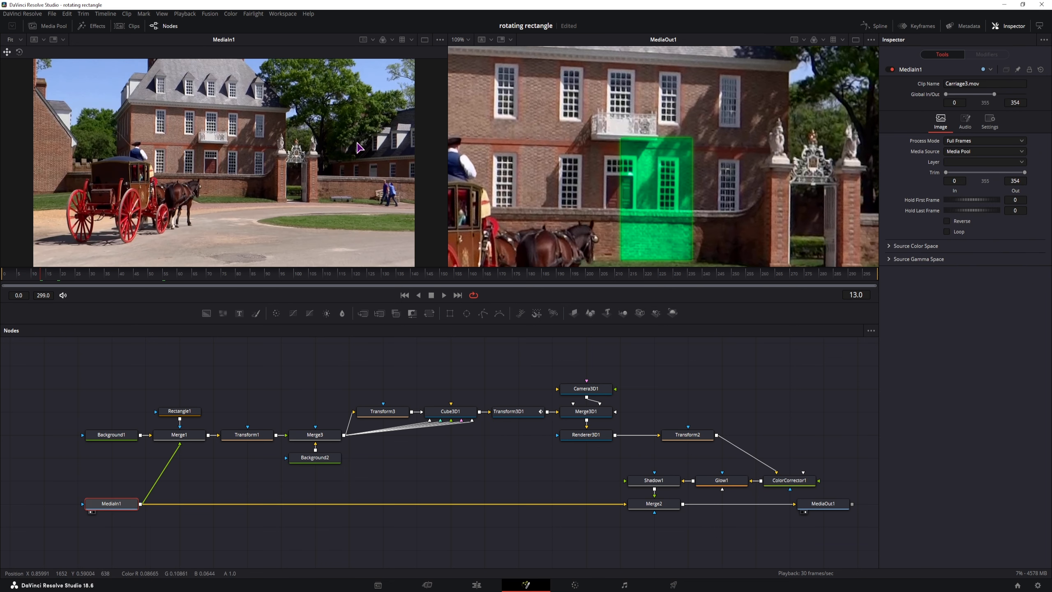
left_click_drag(378, 91, 364, 139)
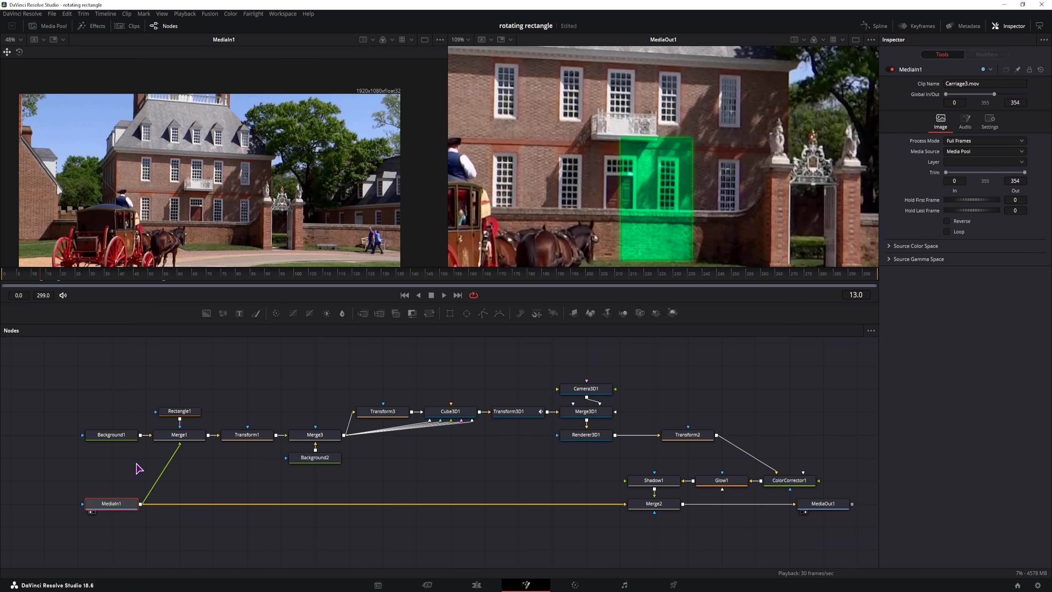
scroll(140, 525, "up", 2)
left_click(200, 404)
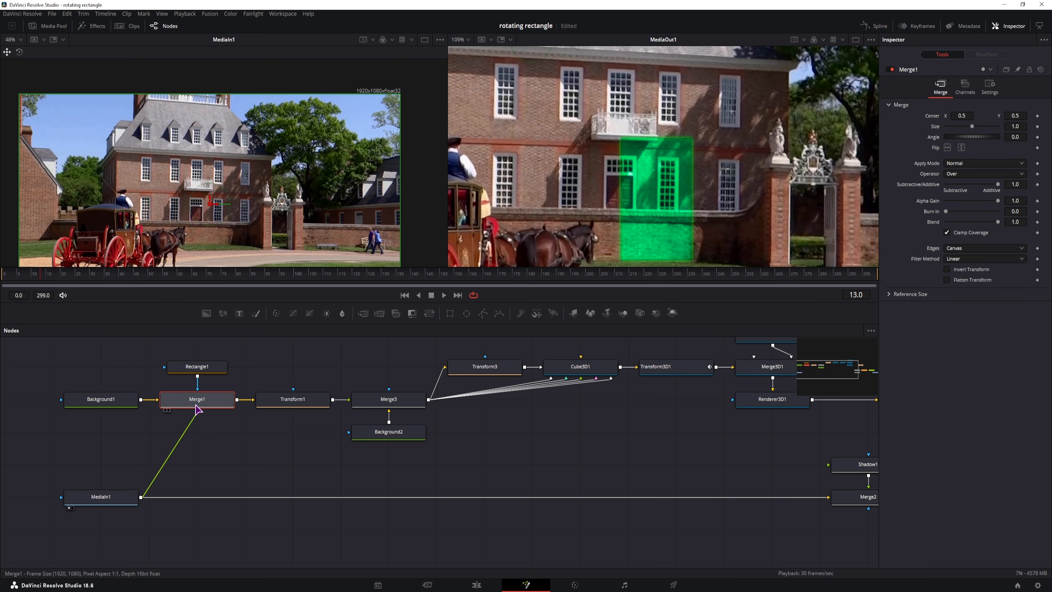
Step: Enable automatic resolution on Background1 so it becomes 2560x1440
left_click(124, 400)
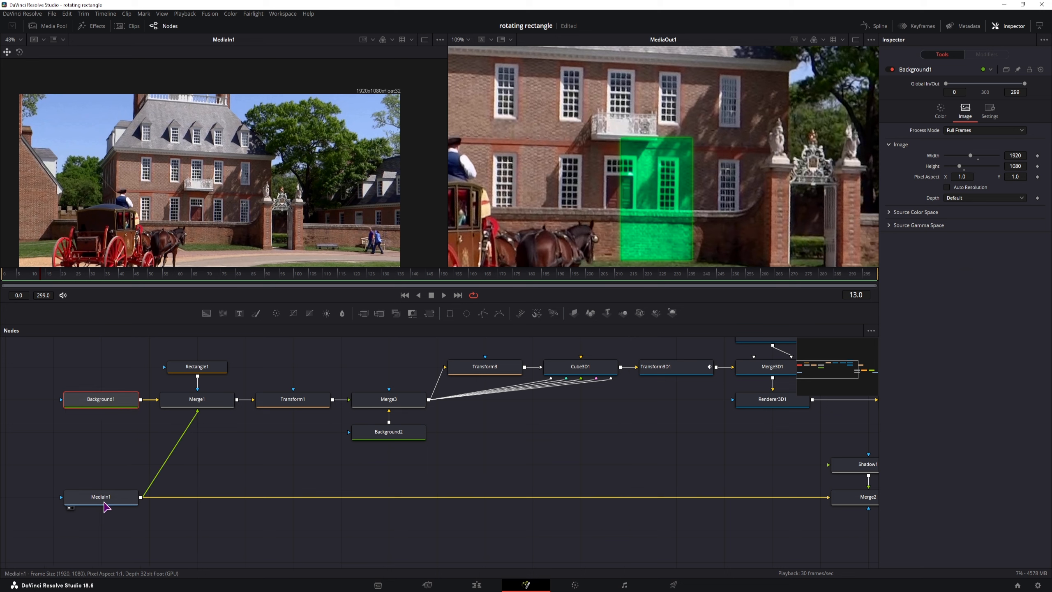
left_click(947, 187)
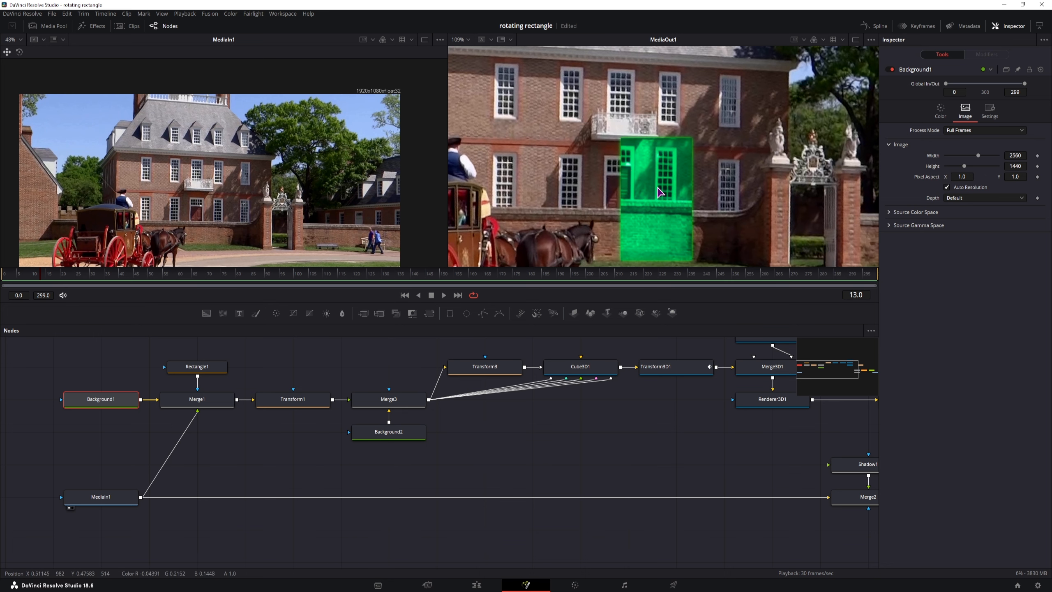
left_click_drag(757, 429, 541, 426)
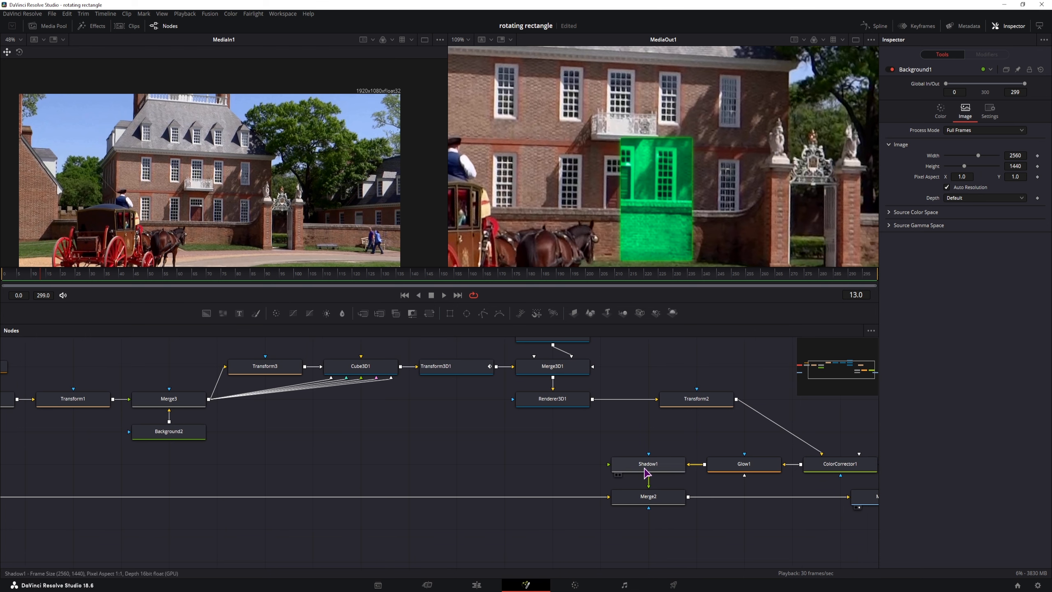
left_click_drag(697, 432, 569, 436)
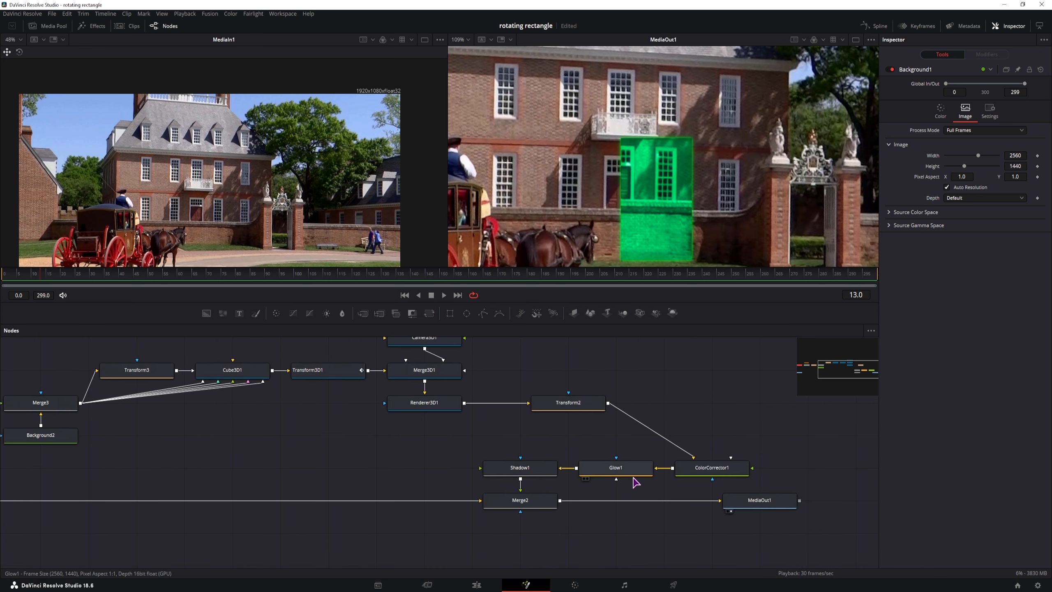
Step: Raise Transform2's Center Y from 0.4417 to 0.4427 and play the comp to frame 102
left_click(568, 402)
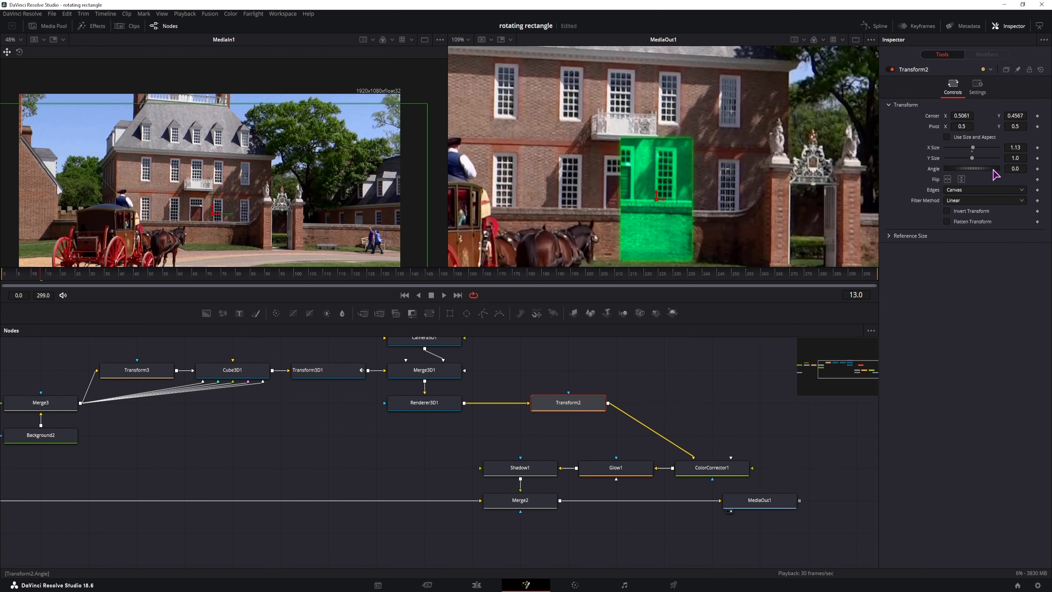
left_click_drag(1019, 115, 1014, 116)
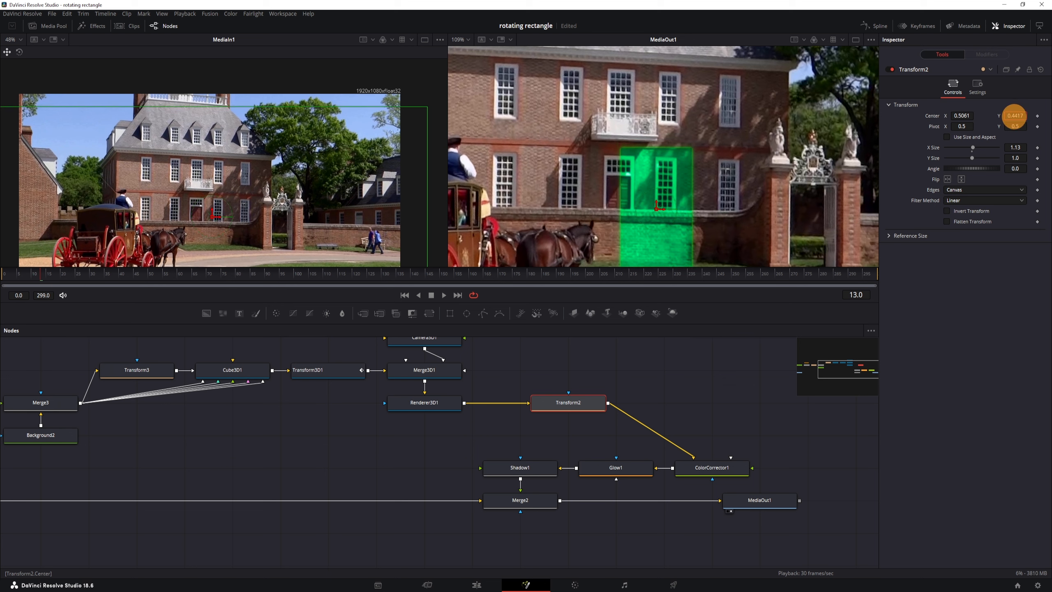
left_click_drag(1014, 115, 1015, 115)
key("space")
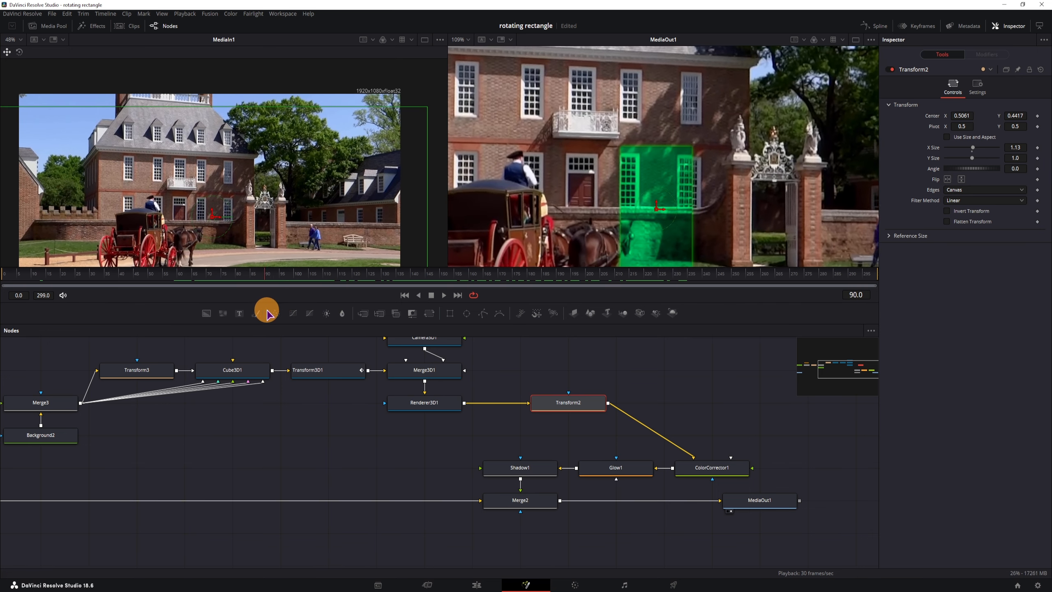
left_click_drag(286, 308, 300, 307)
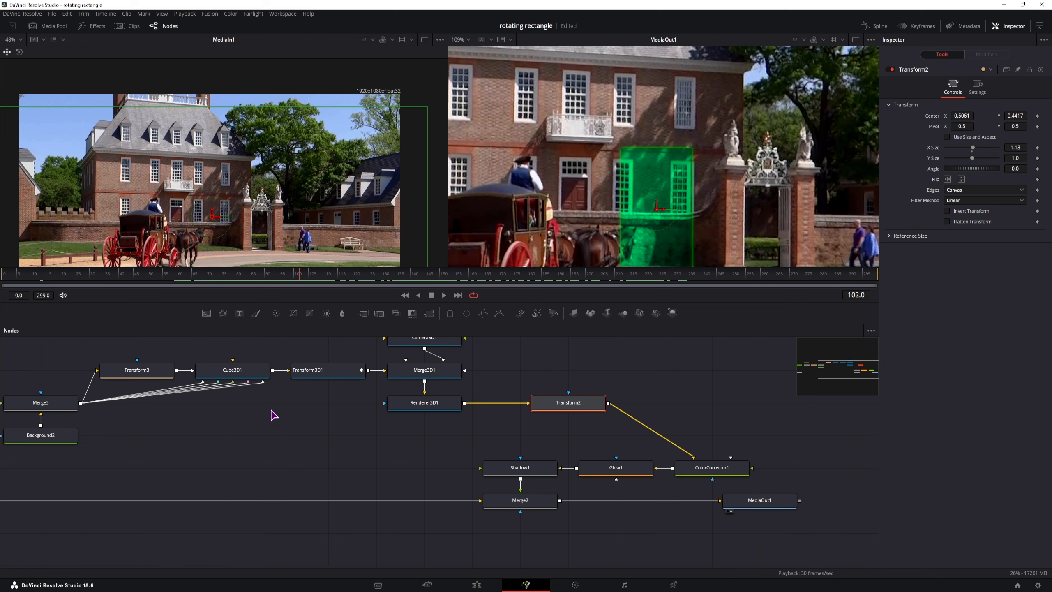
left_click(300, 458)
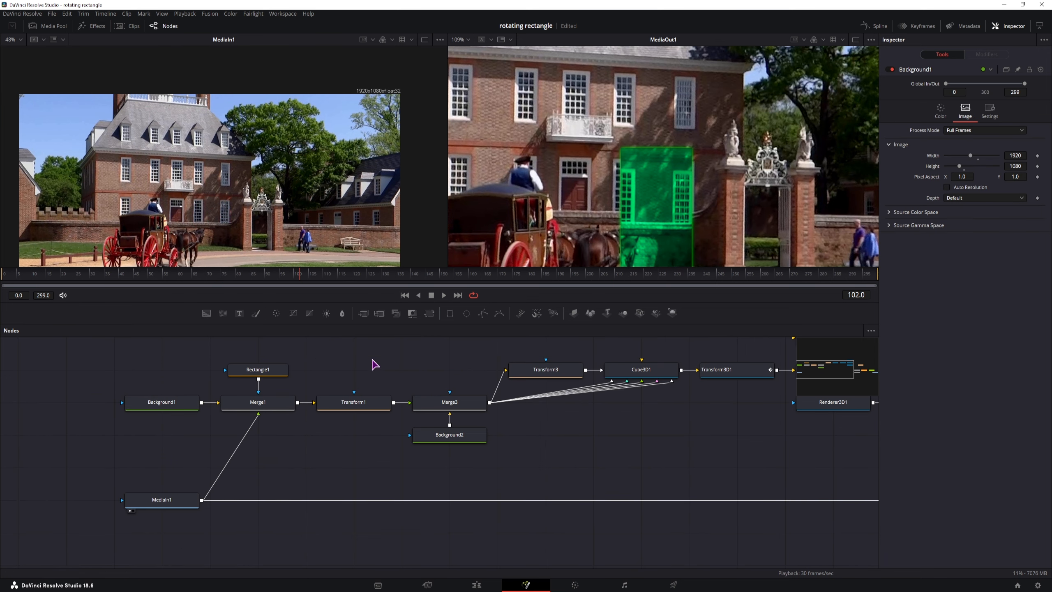
left_click(476, 584)
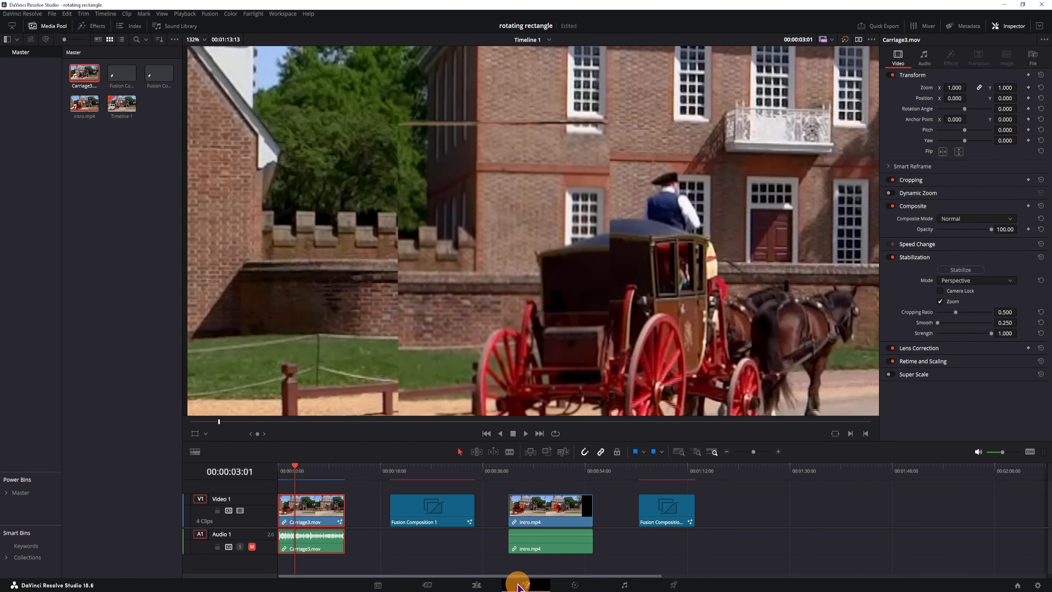
left_click(525, 583)
scroll(412, 443, "up", 3)
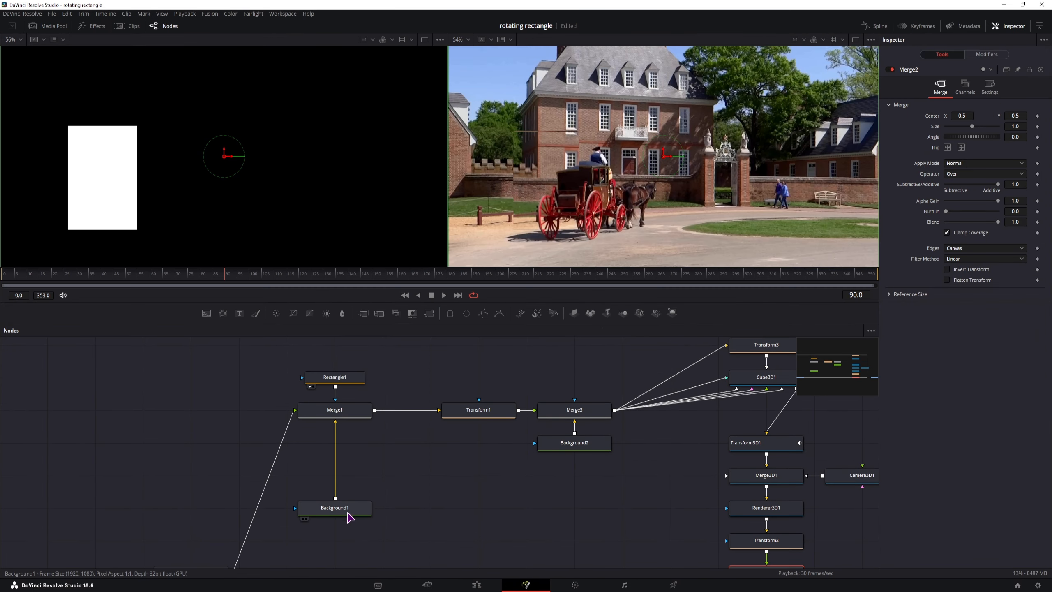
left_click(345, 507)
left_click(963, 111)
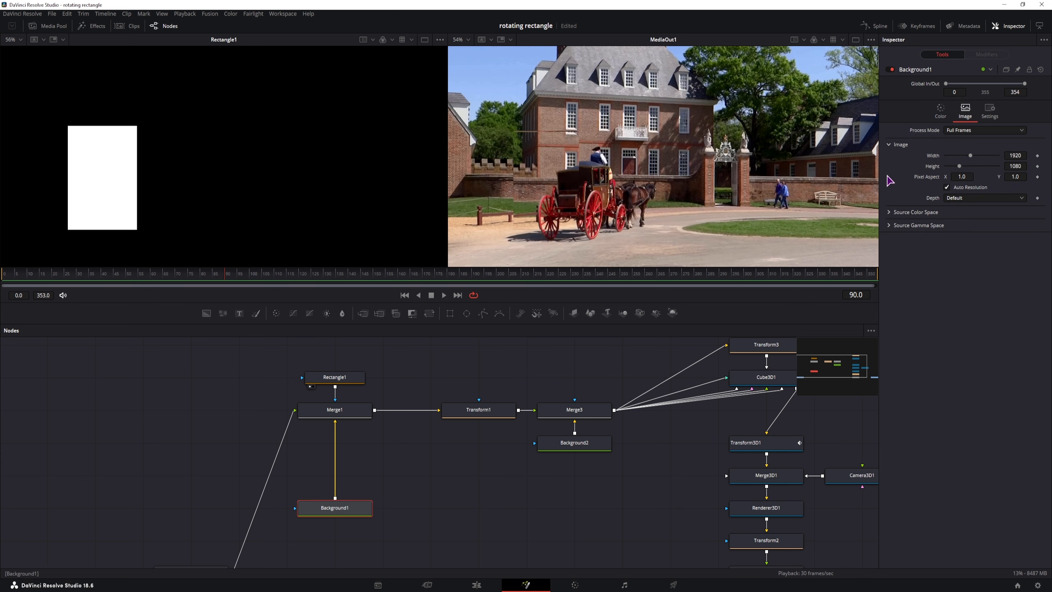
scroll(214, 528, "down", 2)
left_click(215, 528)
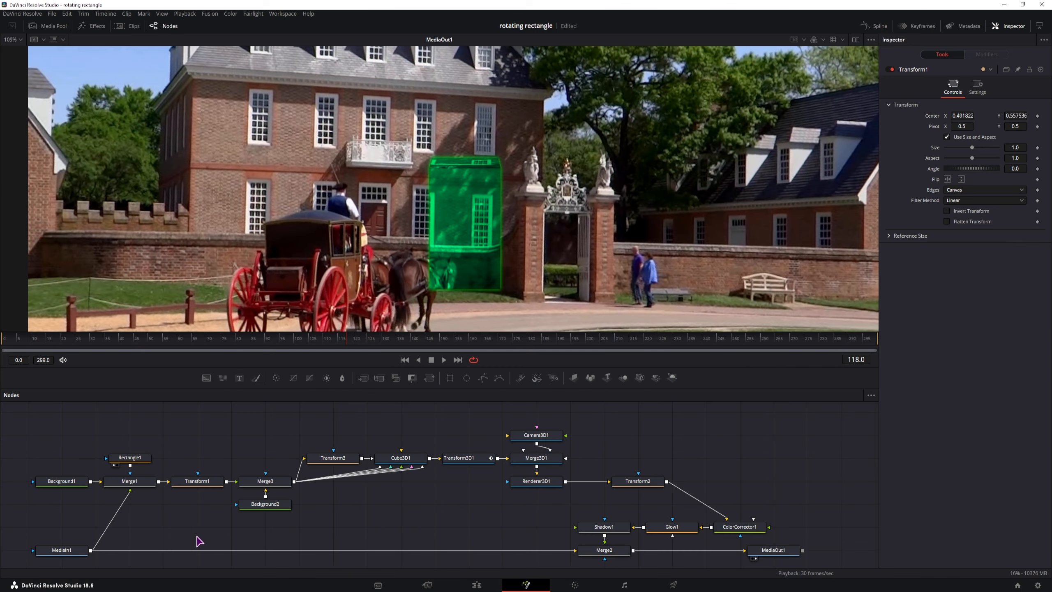
left_click(186, 534)
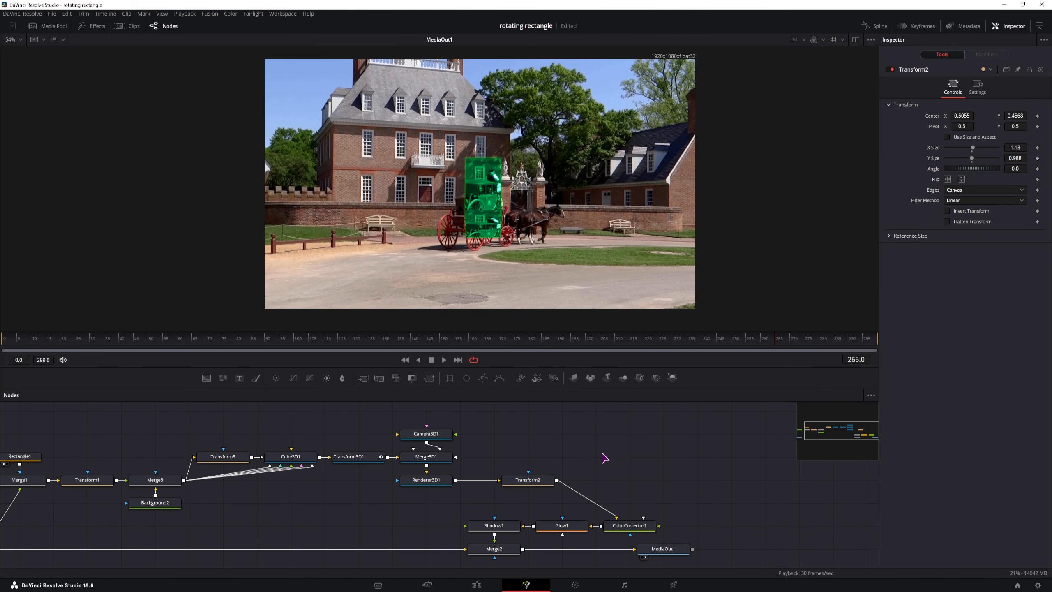
Step: Inspect the Background1, Rectangle1, Merge1, Transform1 and Background2 (163 by 261) node settings
scroll(538, 472, "left", 5)
left_click(103, 489)
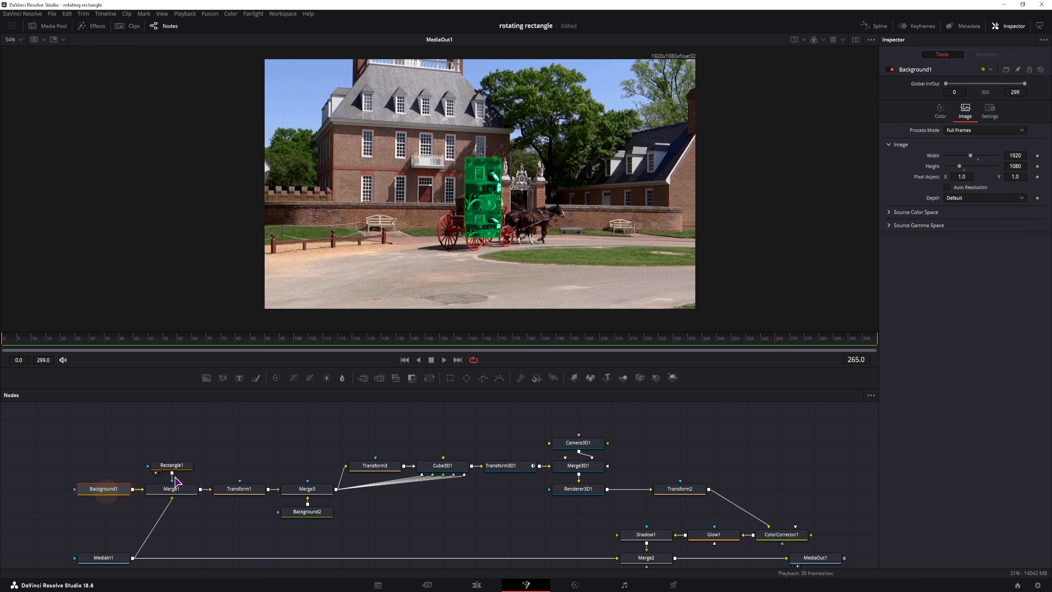
left_click(170, 467)
left_click(175, 490)
left_click(246, 490)
left_click(316, 512)
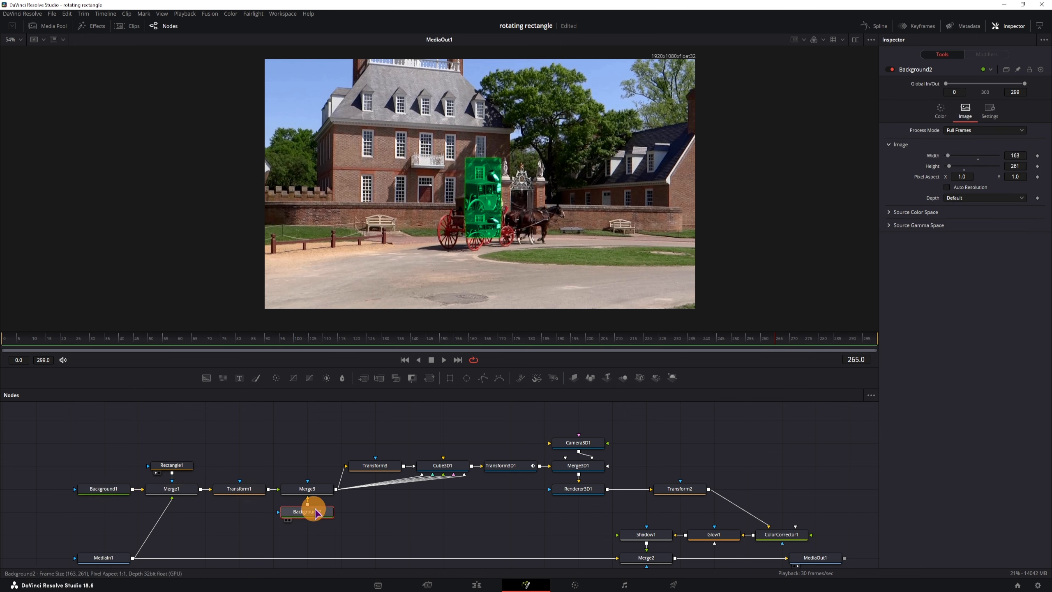
left_click(167, 465)
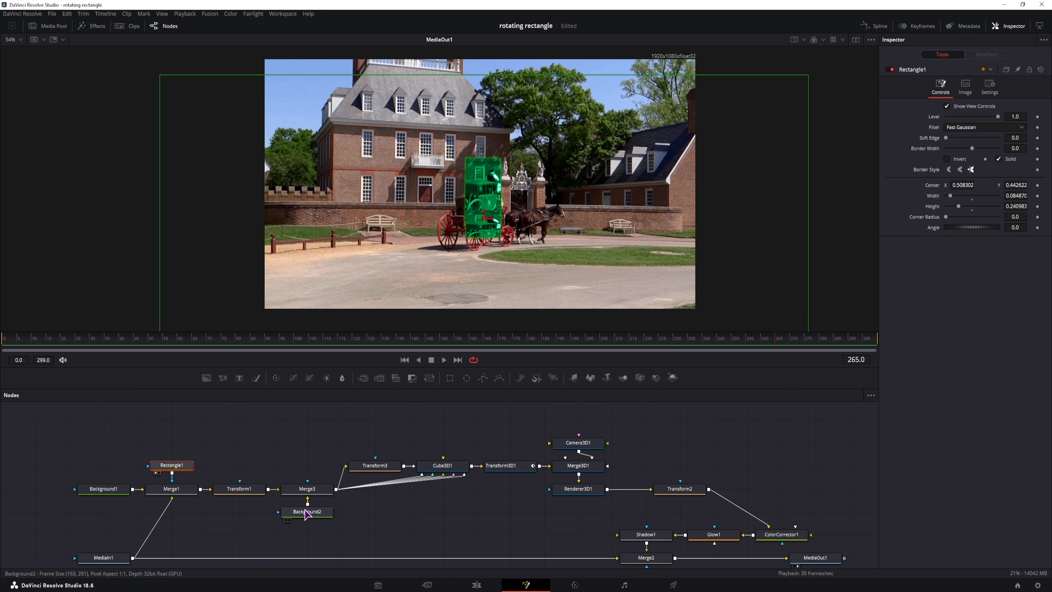
left_click(307, 511)
left_click(408, 520)
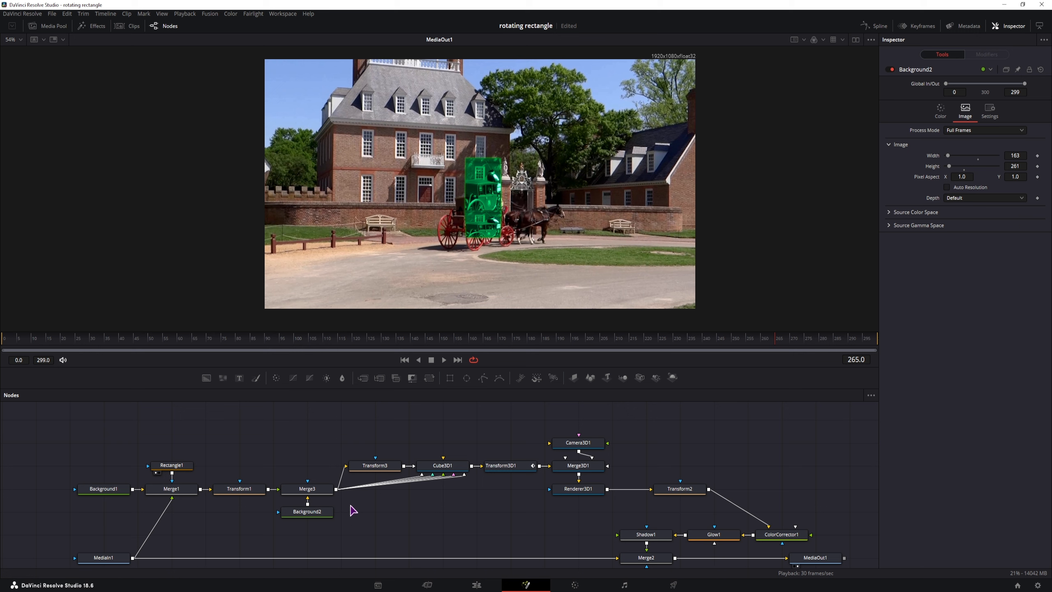
left_click(404, 521)
Step: Move the six rectangle nodes left and merge Transform3 over MediaIn1 as Merge4
left_click_drag(344, 523, 99, 451)
mouse_move(293, 493)
left_mouse_down()
mouse_move(237, 490)
mouse_move(259, 489)
left_mouse_up()
left_click(380, 467)
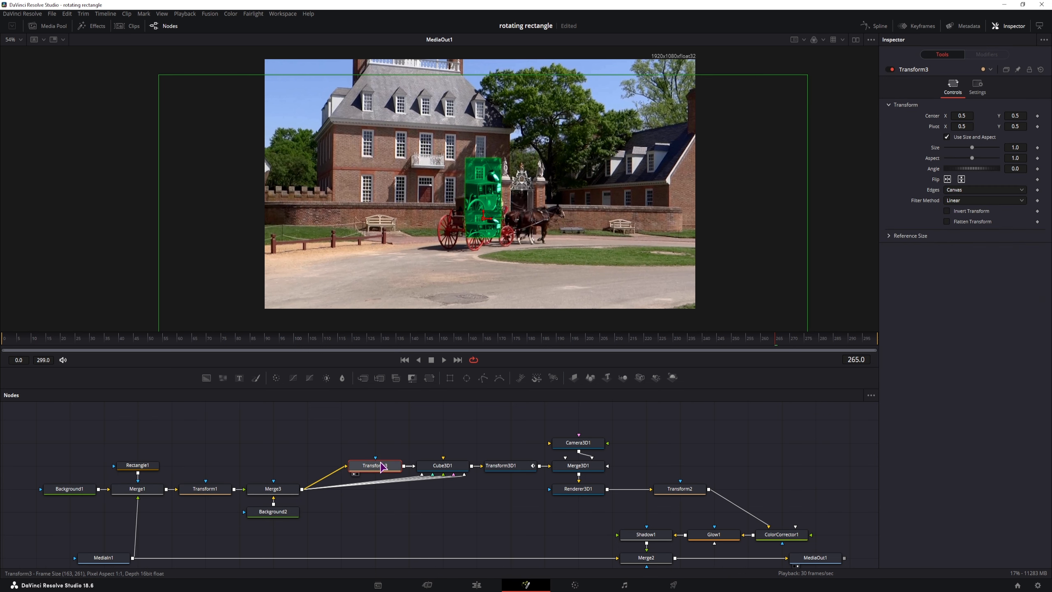
left_click_drag(370, 492, 140, 543)
left_click(393, 545)
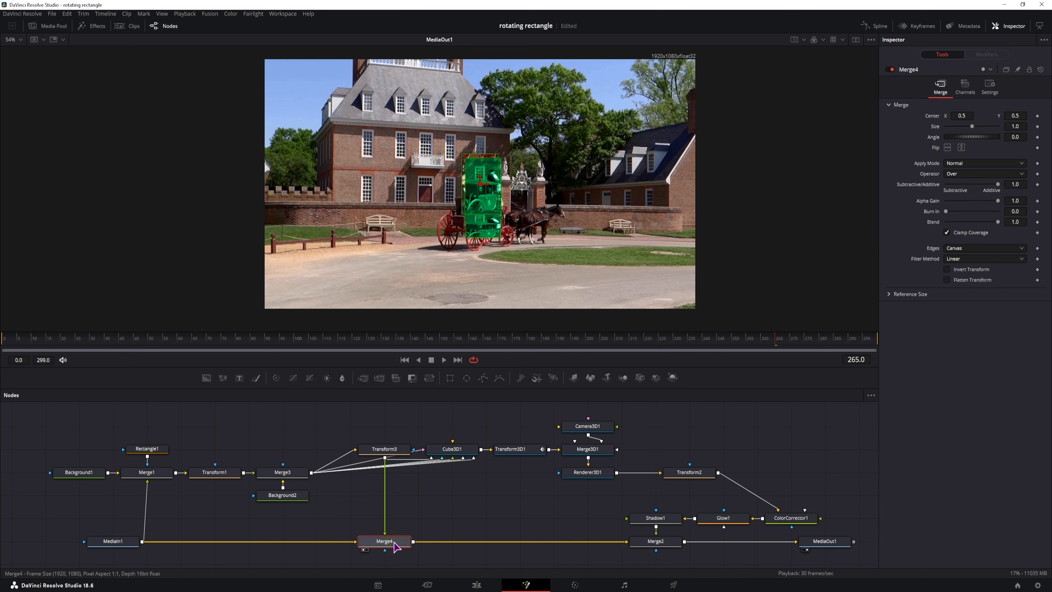
Step: Show Merge4 in the second viewer and test Transform3's Center X, resetting it to 0.5
left_click(856, 40)
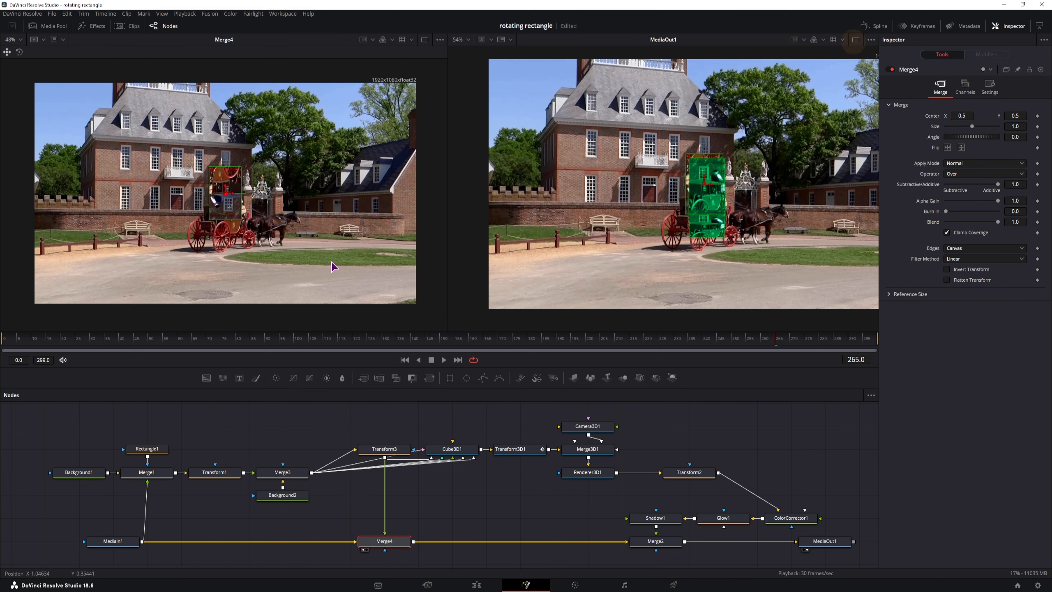
scroll(331, 447, "up", 2)
scroll(331, 447, "down", 2)
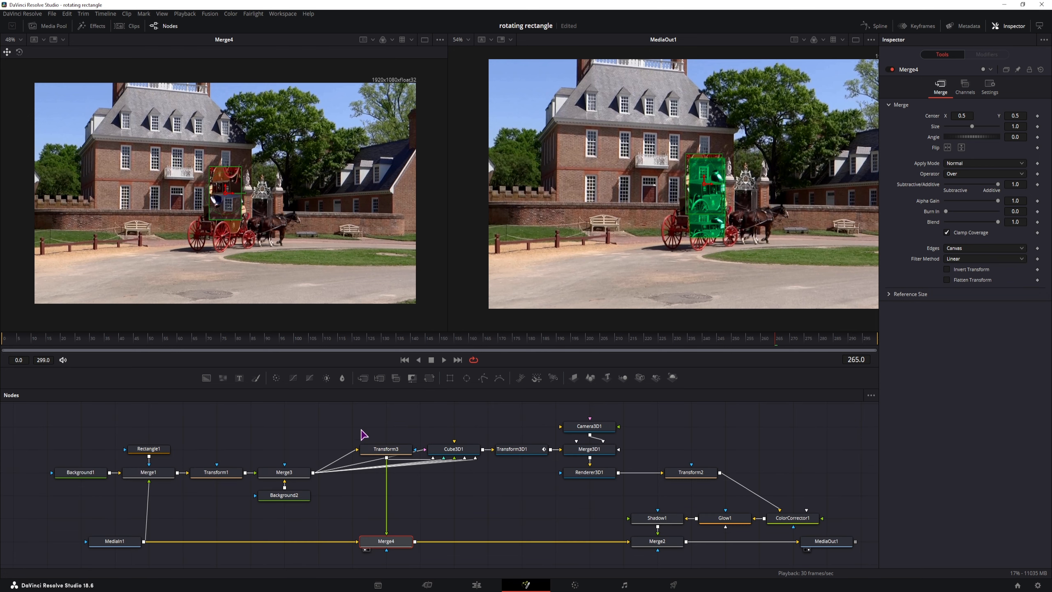
left_click(385, 447)
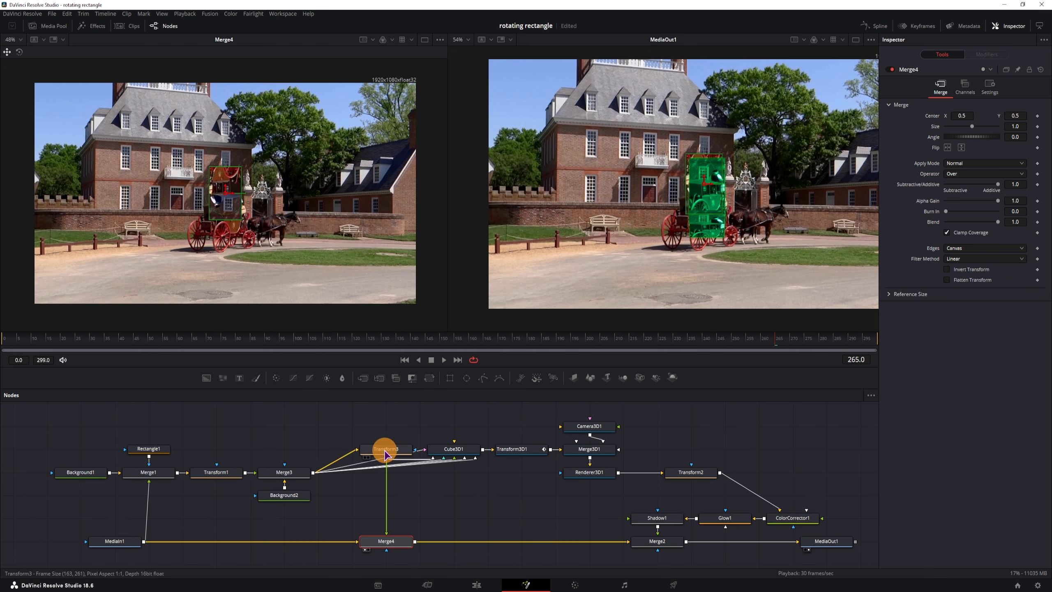
left_click_drag(959, 116, 692, 226)
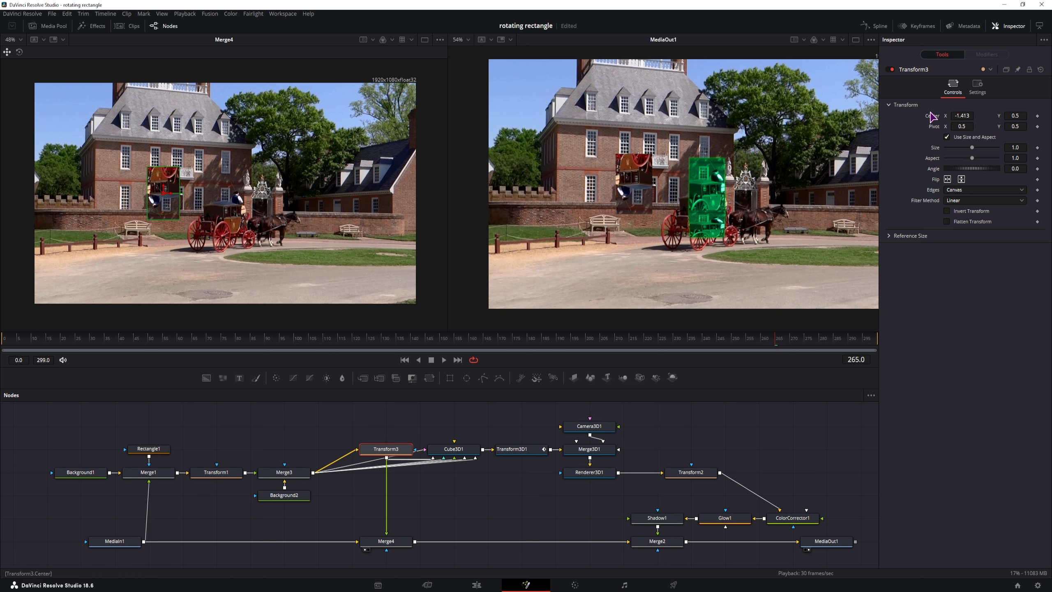
double_click(934, 116)
Step: Feed Merge3's output into Merge4 and shift the Merge3 layout slightly left
left_click_drag(314, 473, 386, 534)
left_click(290, 472)
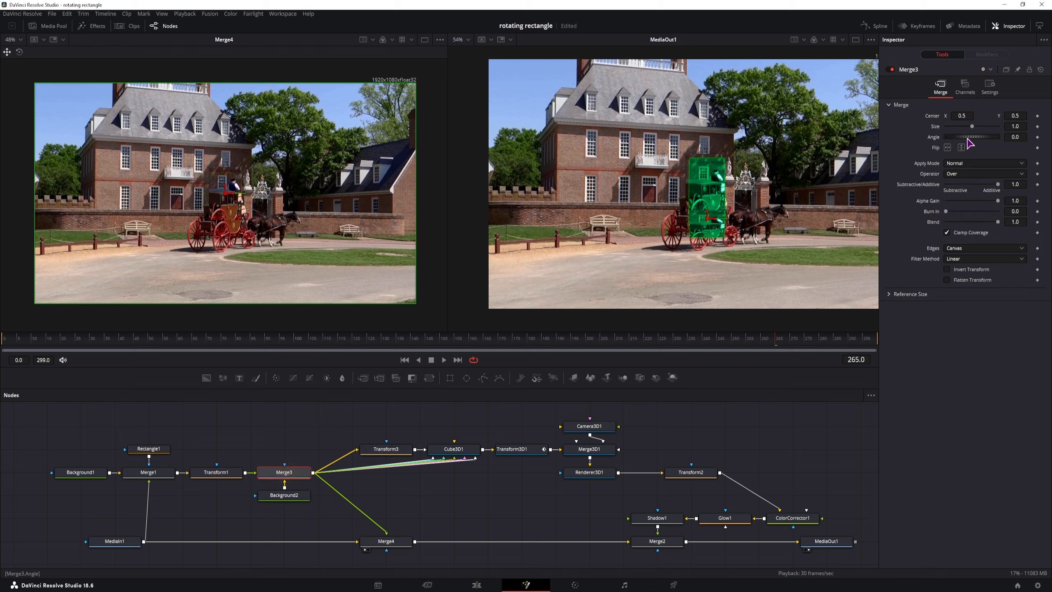
left_click_drag(961, 116, 228, 264)
Step: Set Background2's Alpha to 0, then restore it to 1 for an opaque black fill
left_click(284, 498)
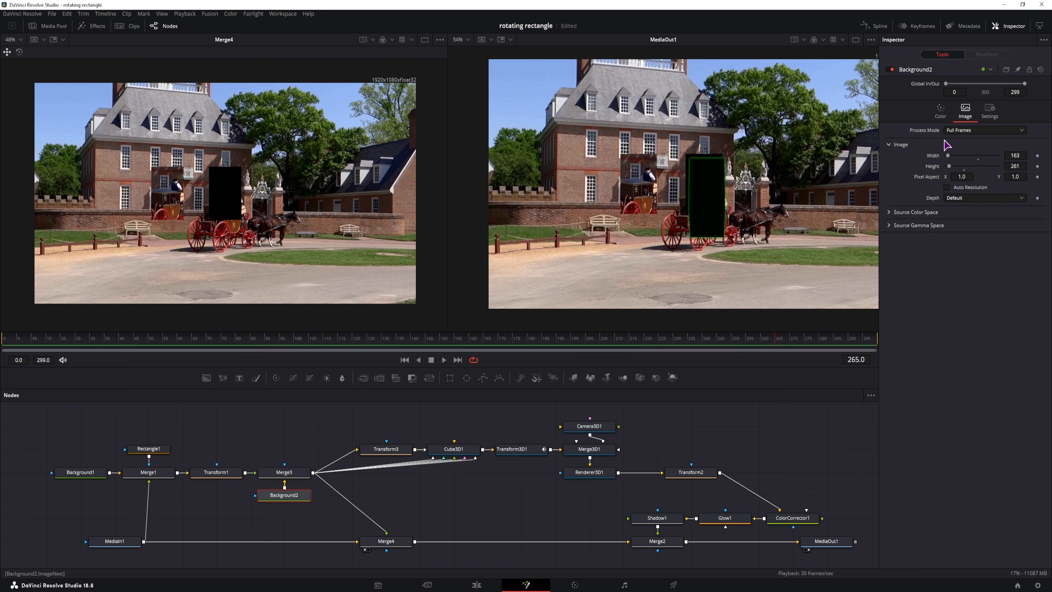
left_click(940, 111)
left_click_drag(997, 198, 553, 193)
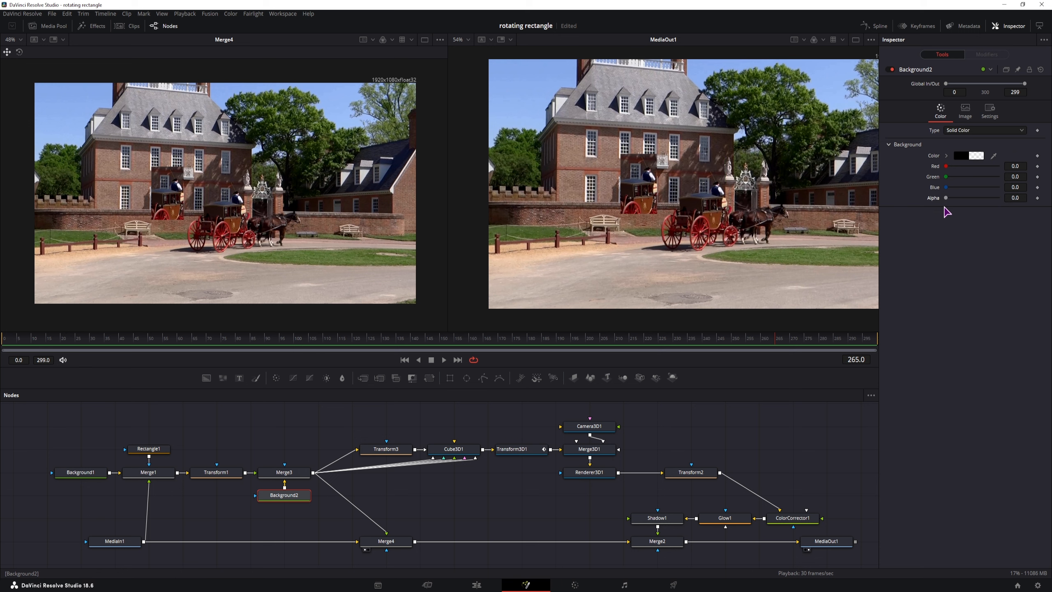
left_click_drag(946, 198, 1023, 198)
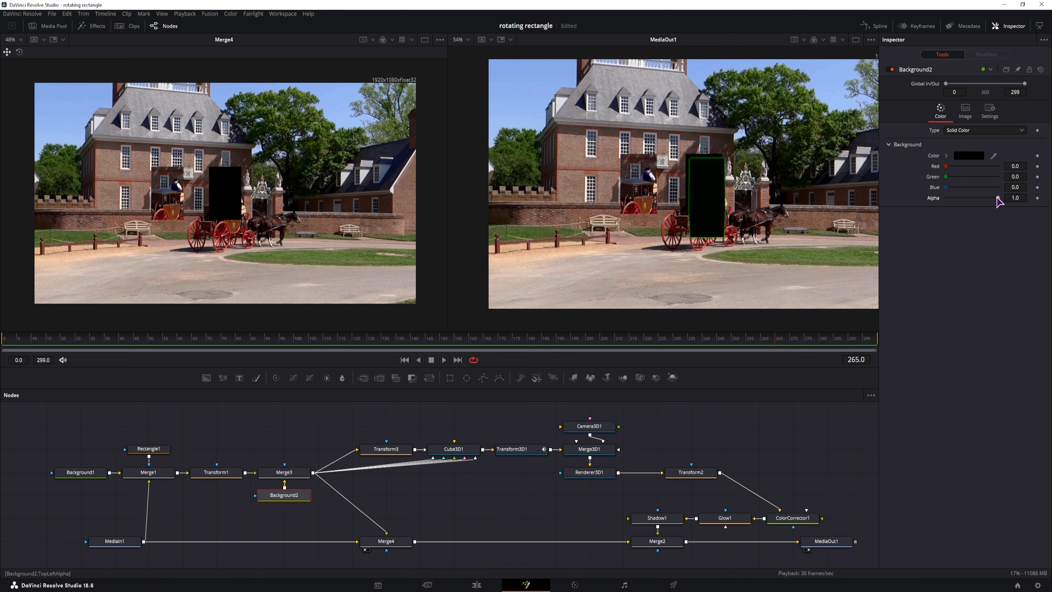
left_click(998, 201)
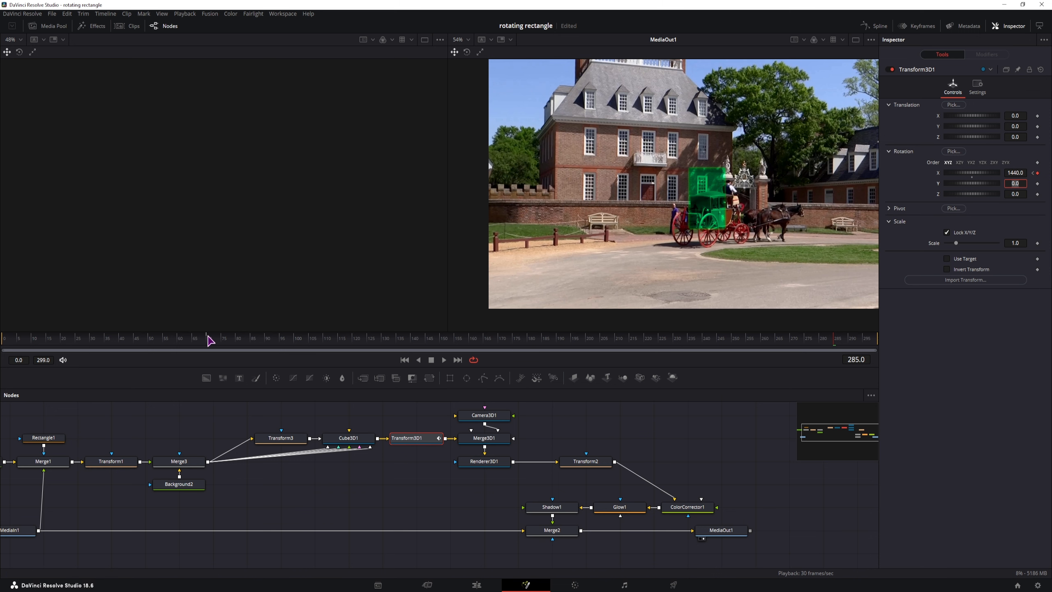
Step: At frame 285, re-enter Transform3D1's X Rotation as 360*4 (1440), then scrub it to 1418.1
left_click(207, 337)
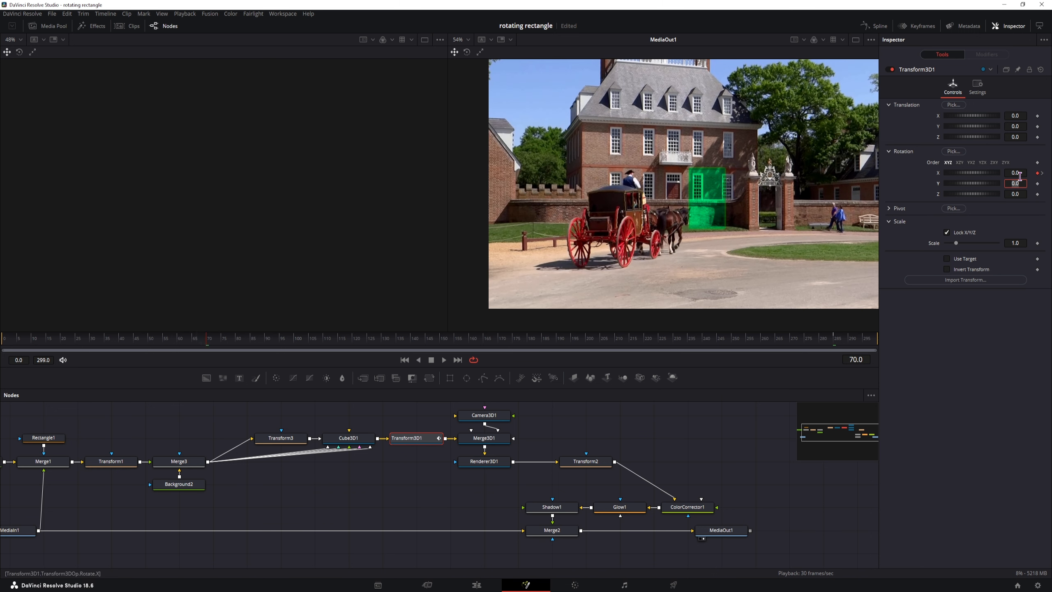
left_click(834, 338)
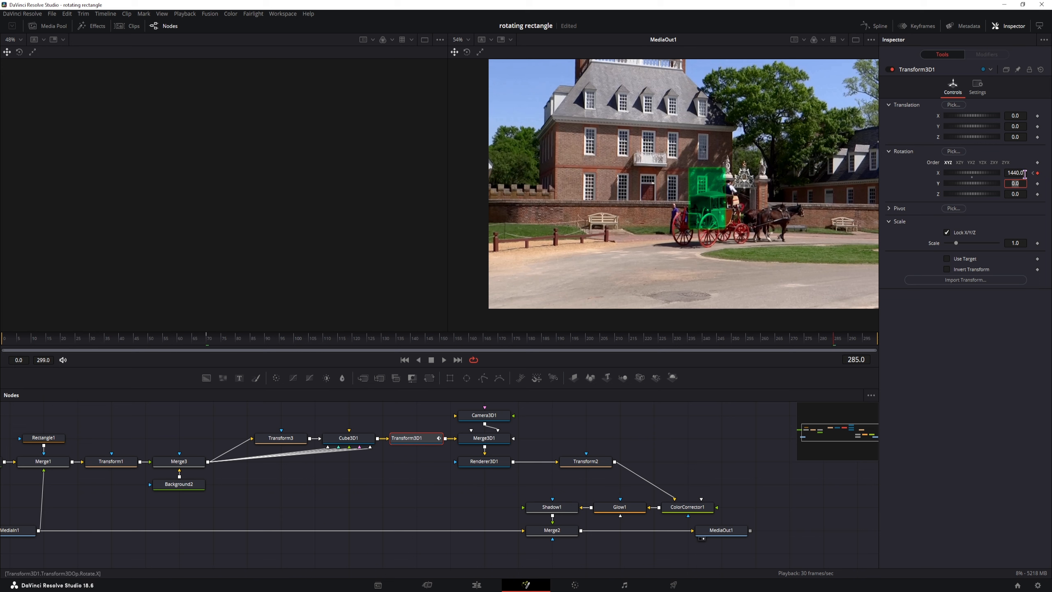
left_click(1024, 173)
key("BackSpace")
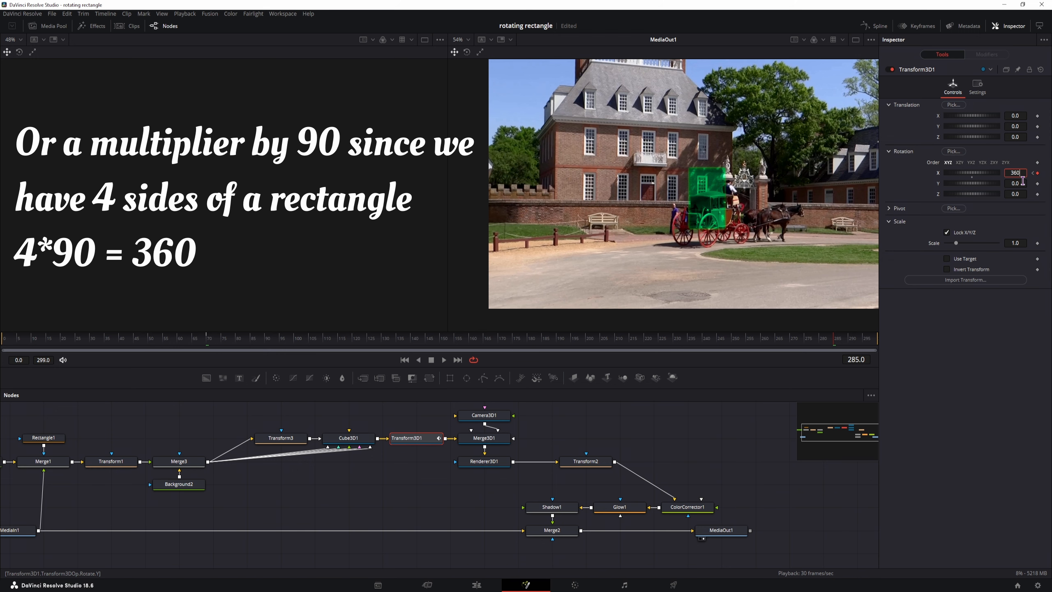
type("360*")
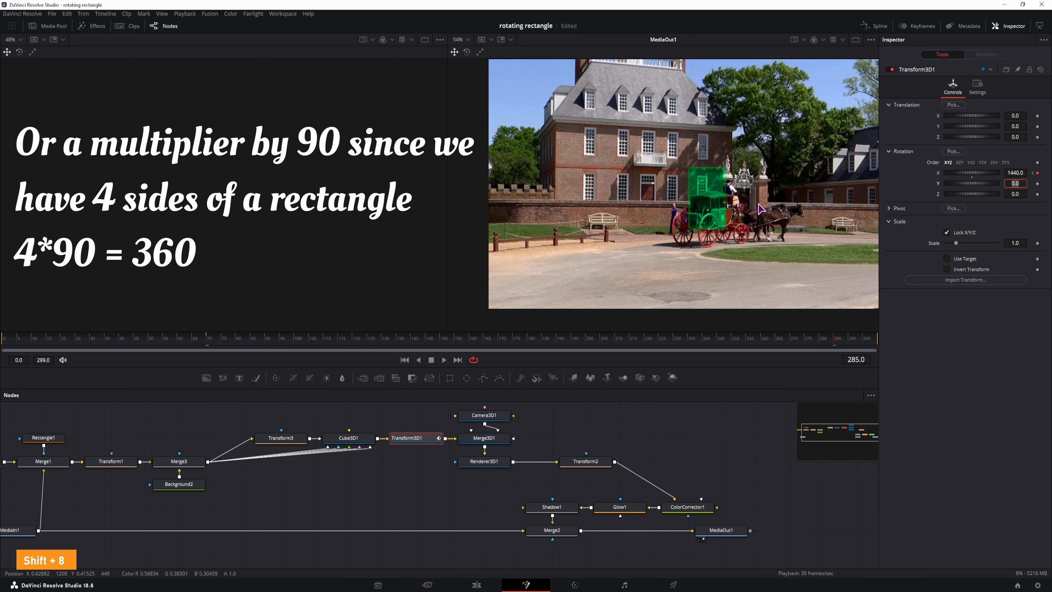
left_click(948, 348)
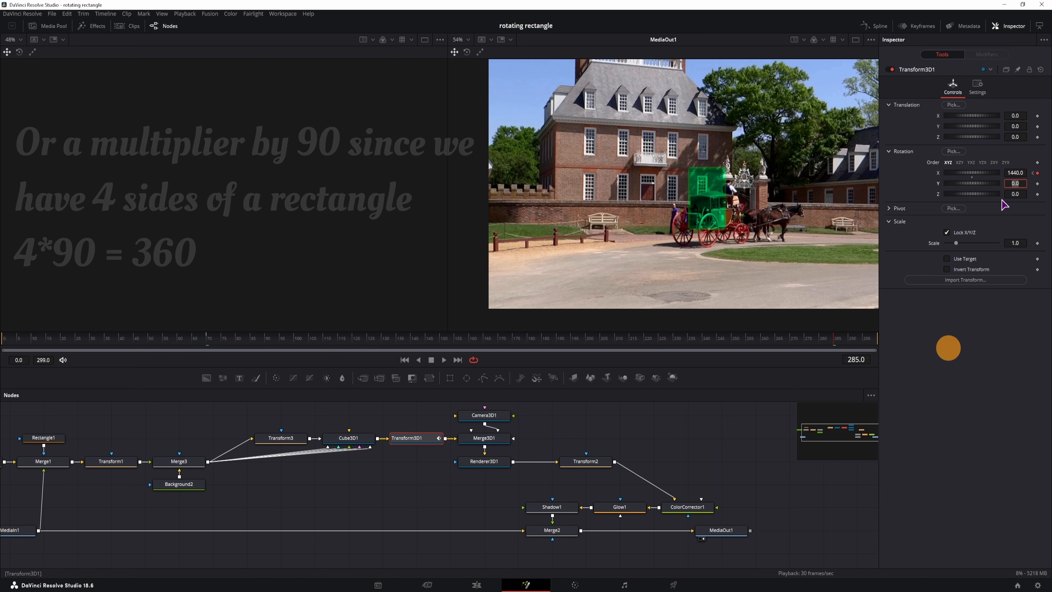
left_click_drag(1015, 171, 925, 164)
scroll(729, 230, "up", 6)
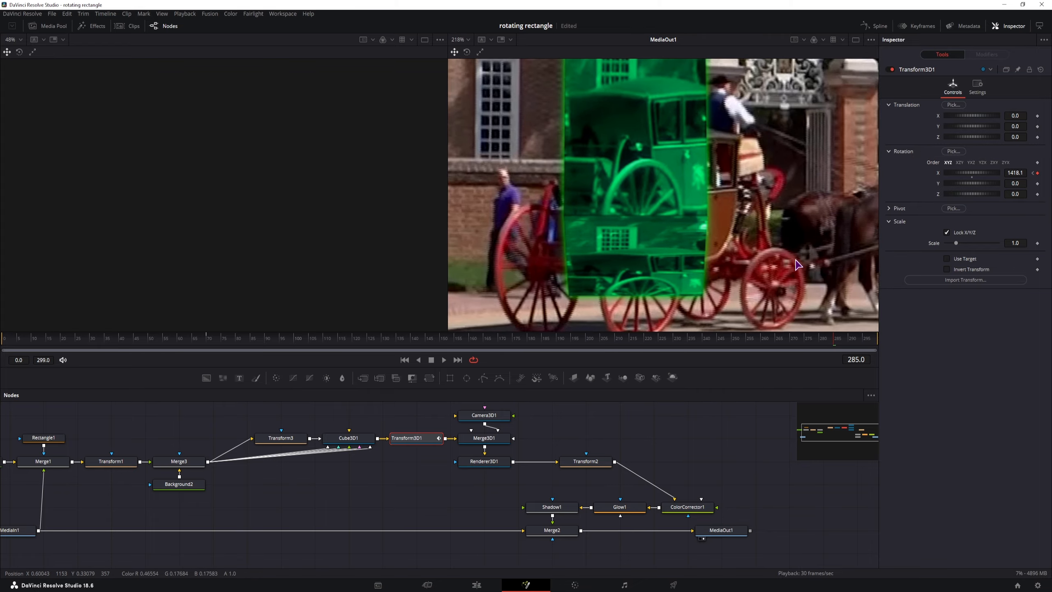
scroll(780, 272, "down", 3)
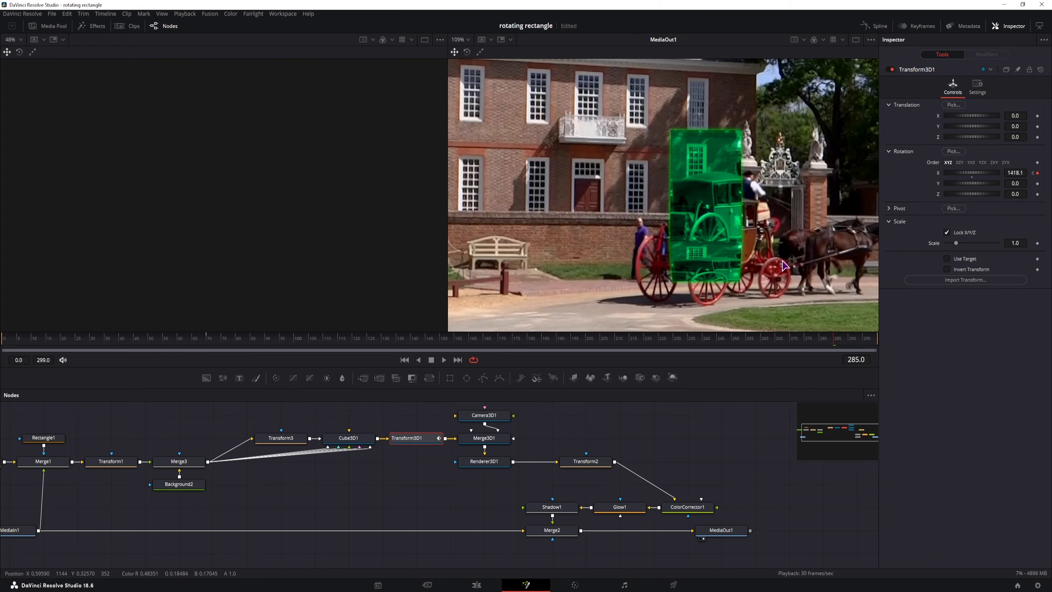